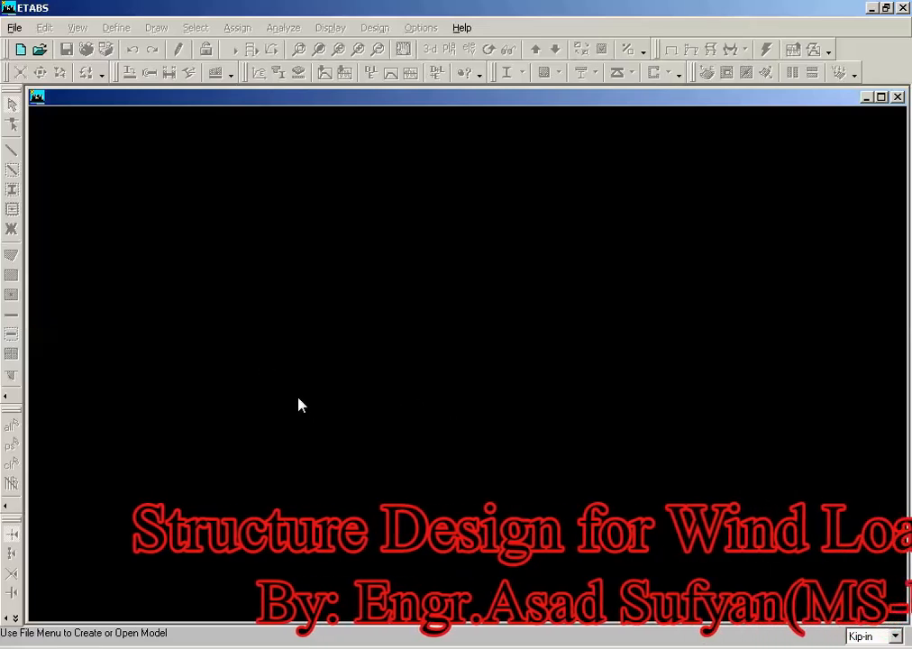
Create a new model initialized from Presentation.EDB, keeping the default uniform grid, 8 stories and the Grid Only option
{"action": "left_click", "coordinate": [16, 29]}
{"action": "left_click", "coordinate": [19, 47]}
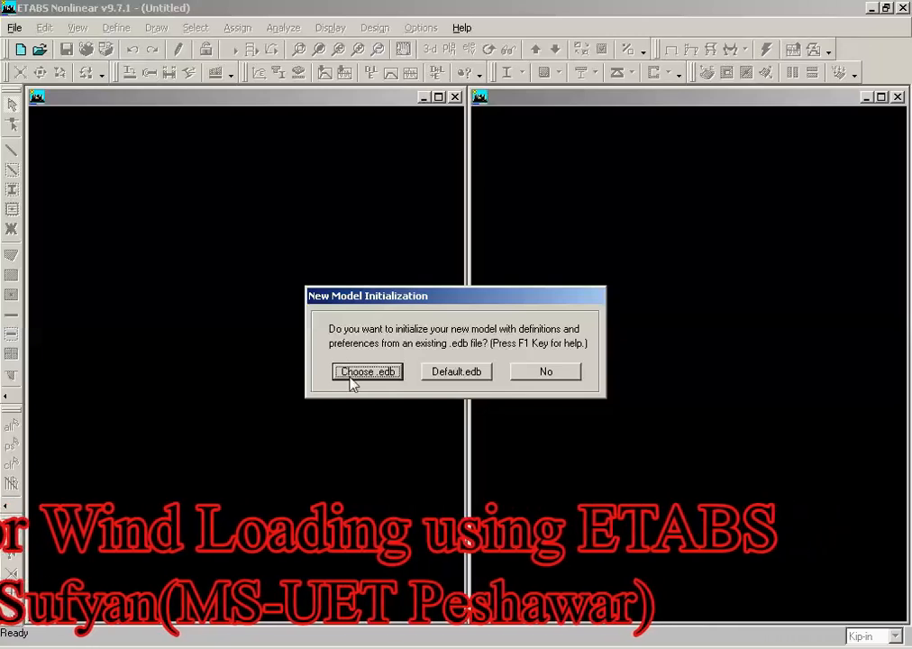
{"action": "left_click", "coordinate": [366, 372]}
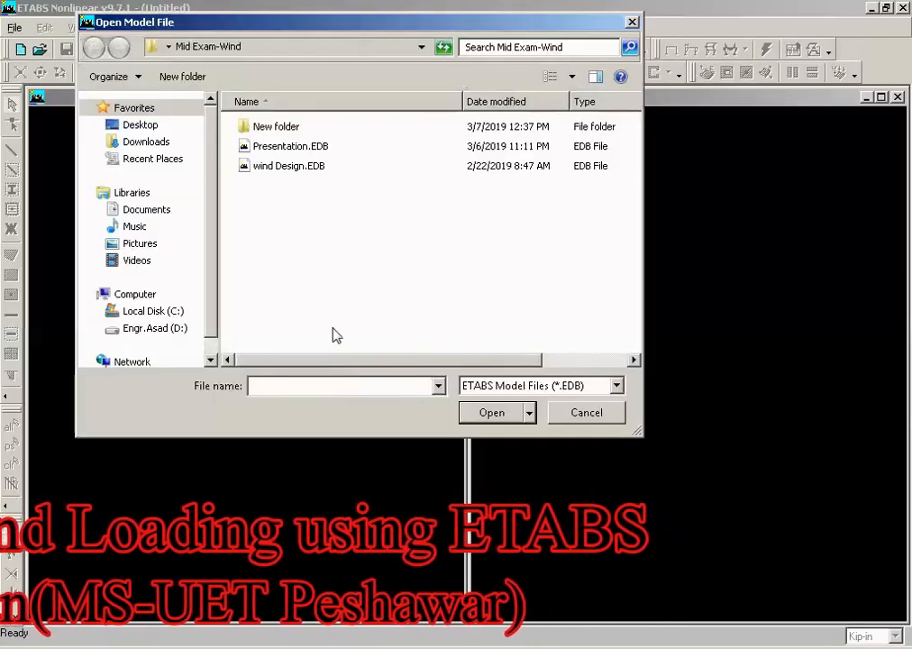
{"action": "left_click", "coordinate": [281, 148]}
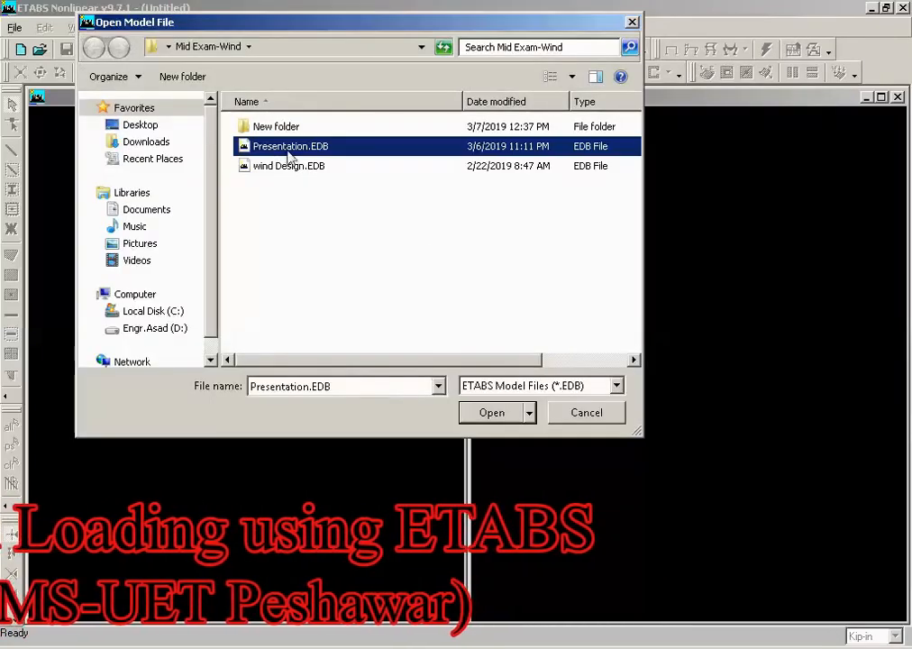
{"action": "left_click", "coordinate": [471, 415]}
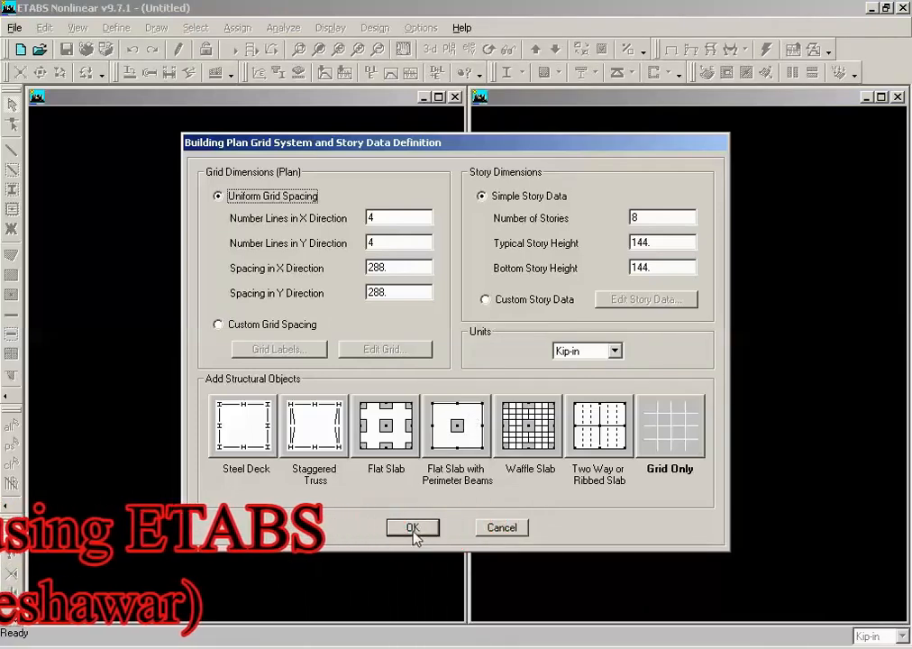
{"action": "left_click", "coordinate": [413, 531]}
Review the list of materials defined in the model without changing any of them
{"action": "left_click", "coordinate": [116, 27]}
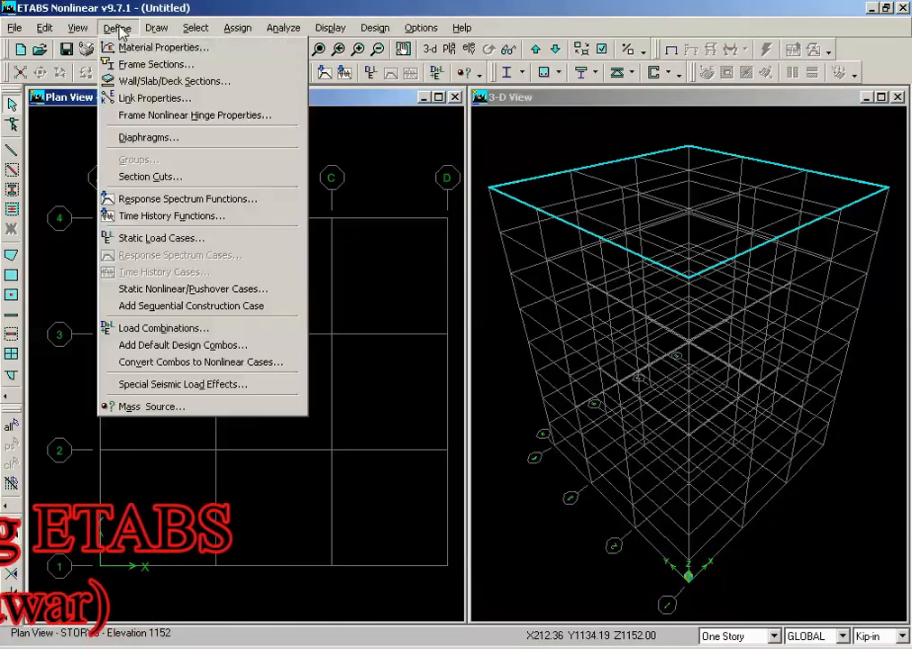
{"action": "left_click", "coordinate": [135, 40]}
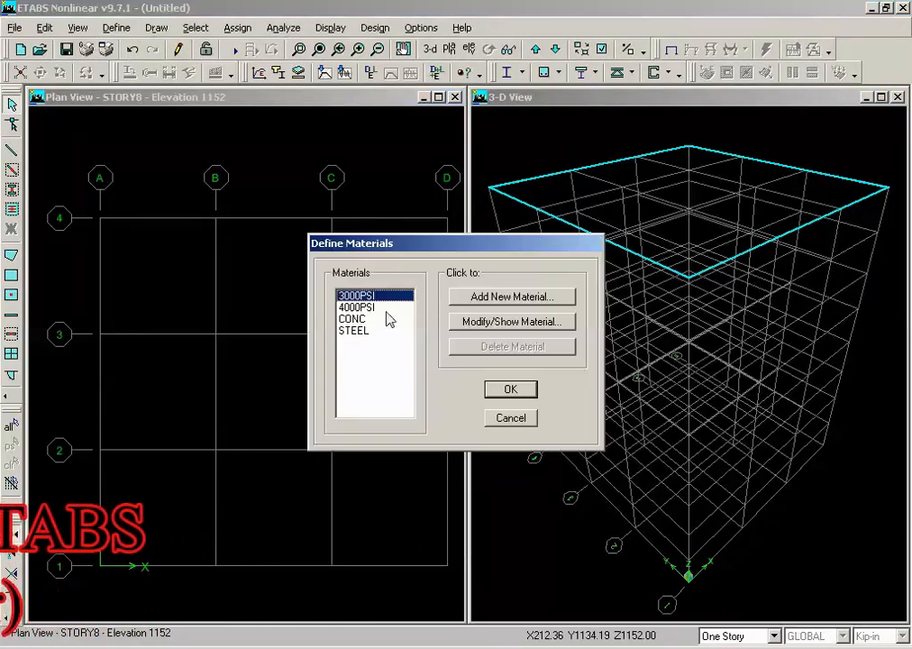
{"action": "left_click", "coordinate": [507, 419]}
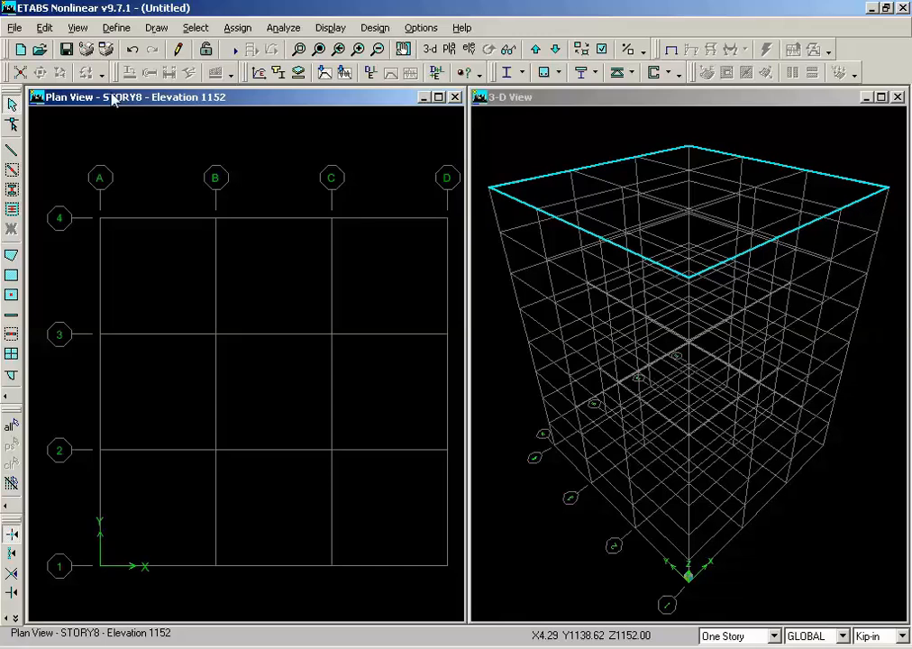
Close the 3-D view and maximize the plan view, then show the GLOBAL grid data as spacing in Kip-ft units
{"action": "left_click", "coordinate": [899, 96]}
{"action": "double_click", "coordinate": [702, 103]}
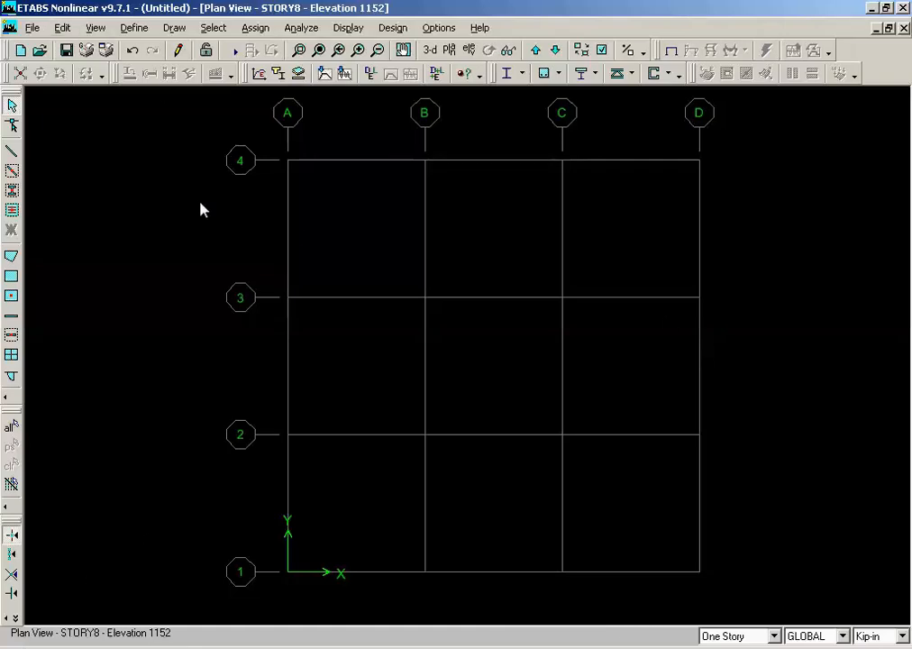
{"action": "left_click", "coordinate": [63, 28]}
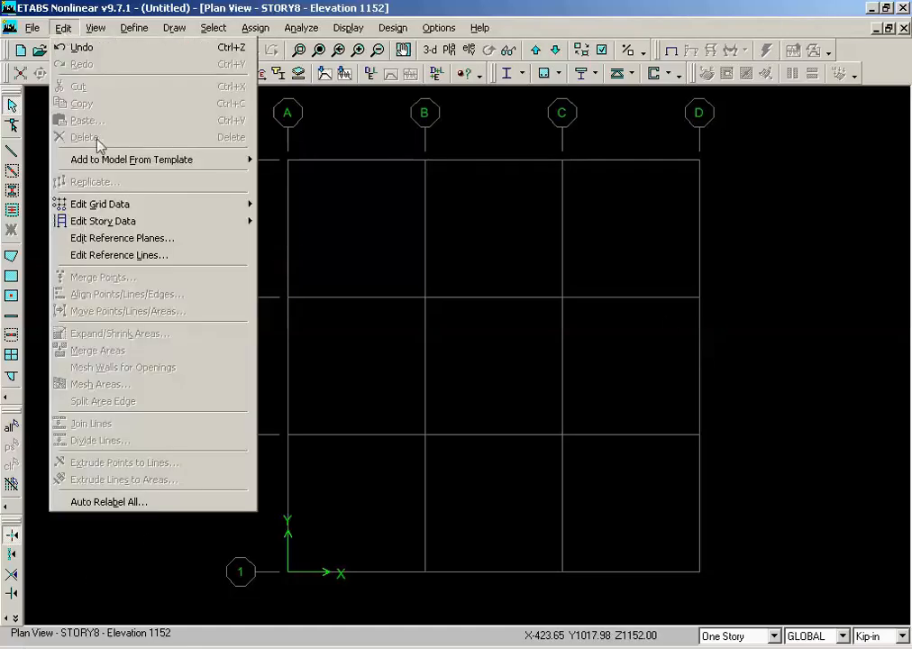
{"action": "mouse_move", "coordinate": [121, 209]}
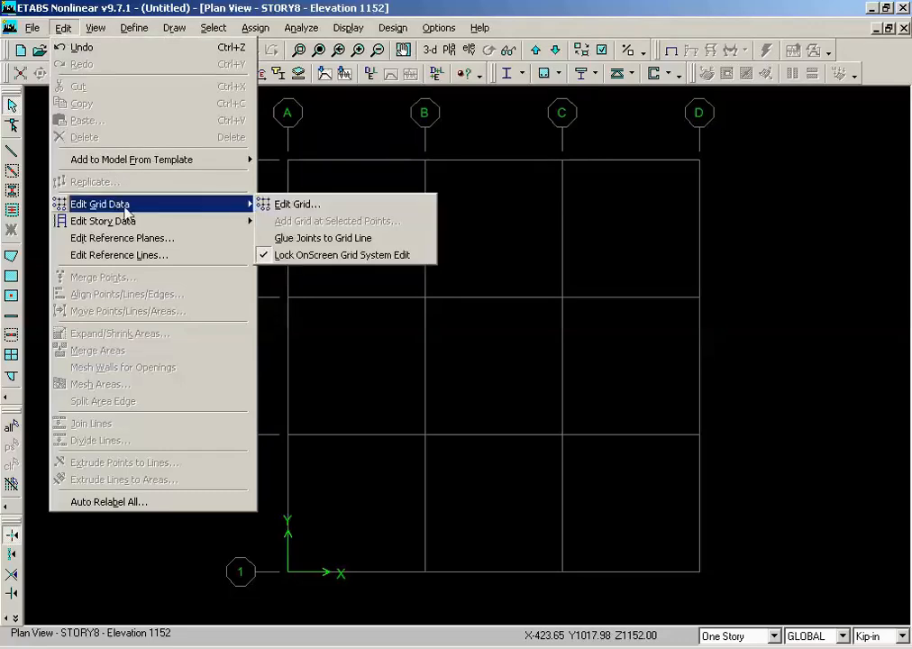
{"action": "left_click", "coordinate": [291, 205]}
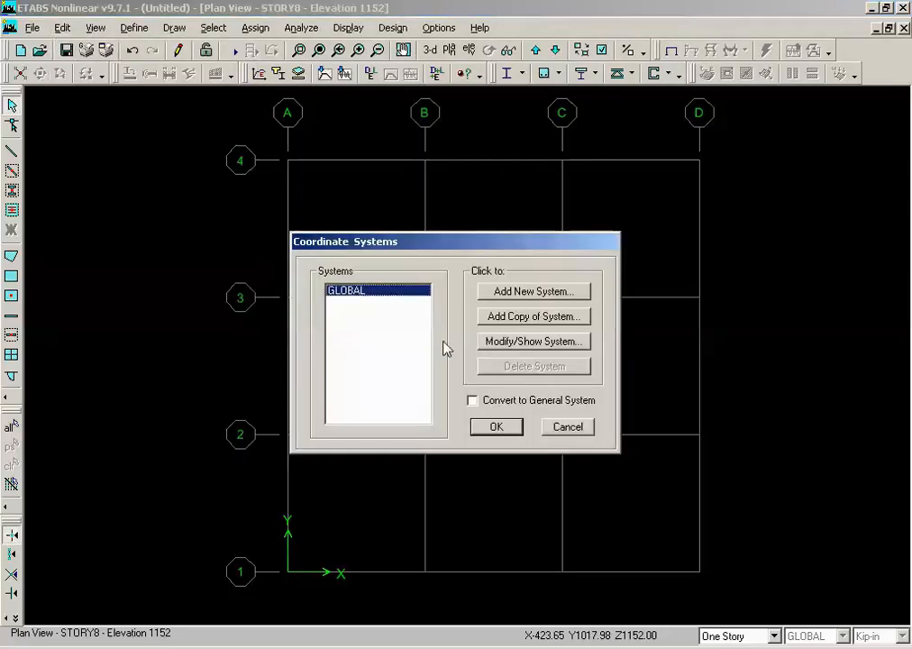
{"action": "left_click", "coordinate": [532, 348]}
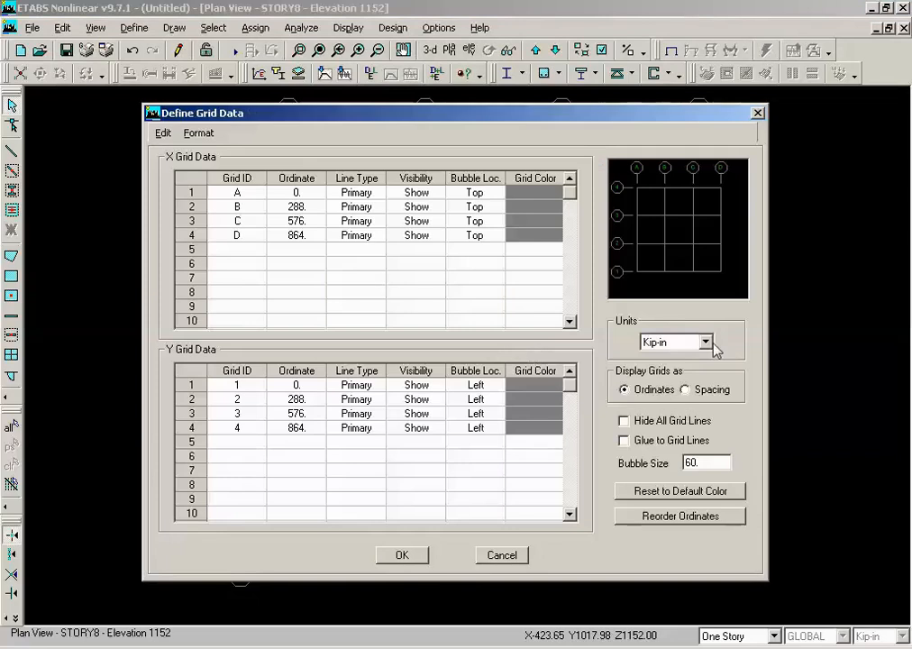
{"action": "left_click", "coordinate": [704, 343]}
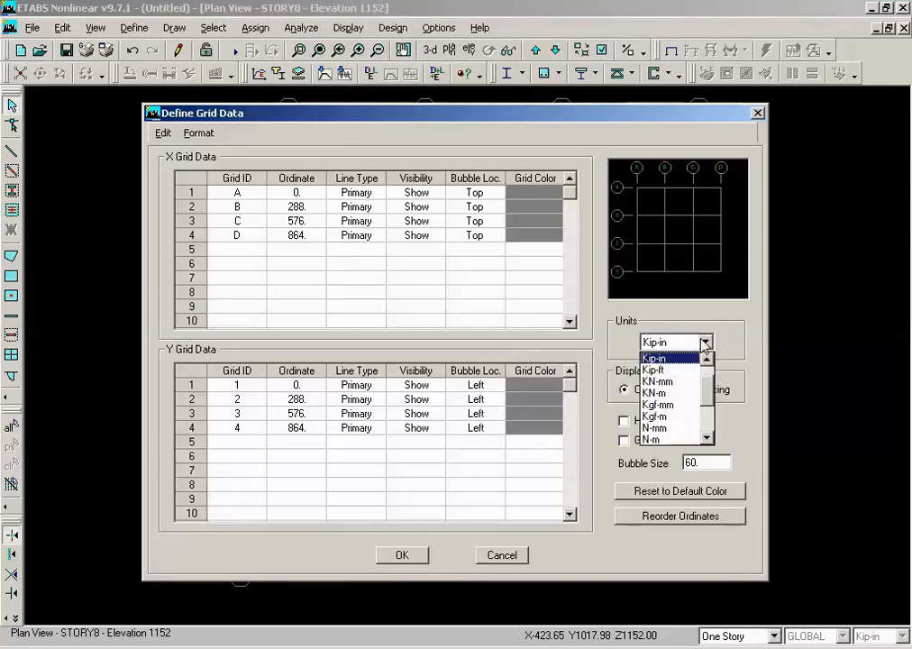
{"action": "left_click", "coordinate": [692, 371]}
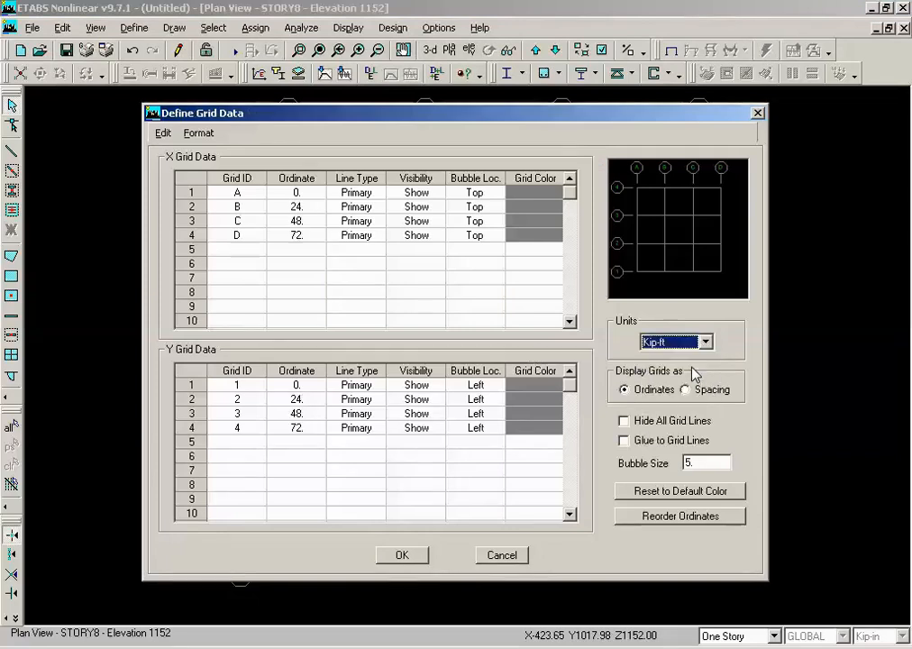
{"action": "left_click", "coordinate": [711, 391]}
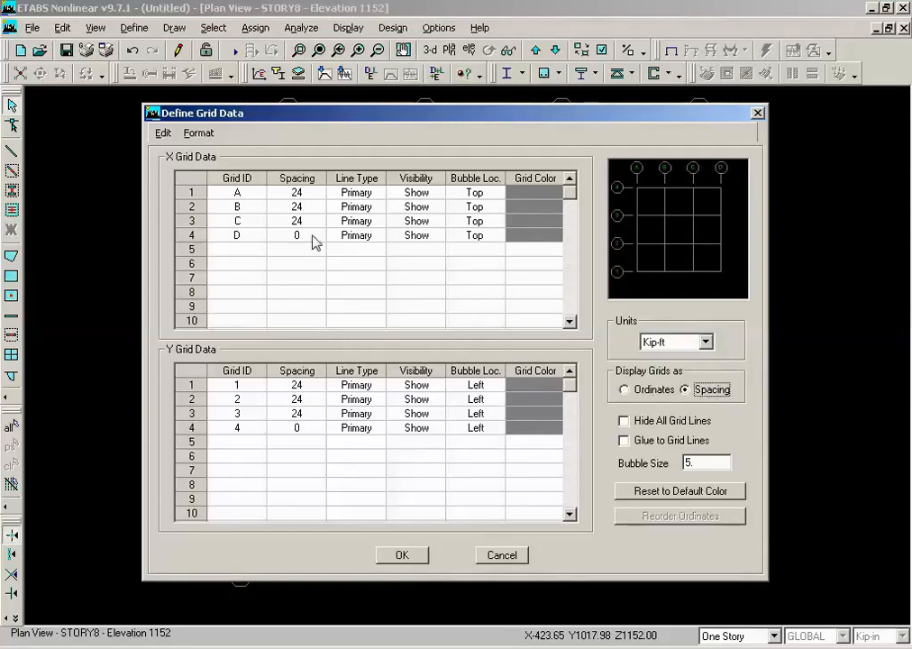
Delete grid lines D and C from the X grid data
{"action": "left_click", "coordinate": [194, 240]}
{"action": "right_click", "coordinate": [196, 240]}
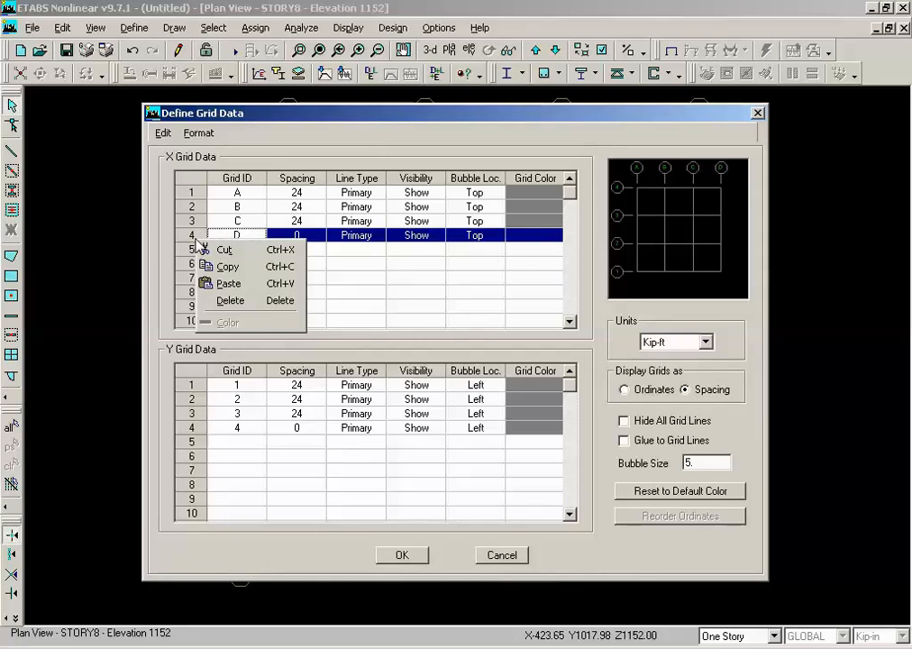
{"action": "left_click", "coordinate": [228, 302]}
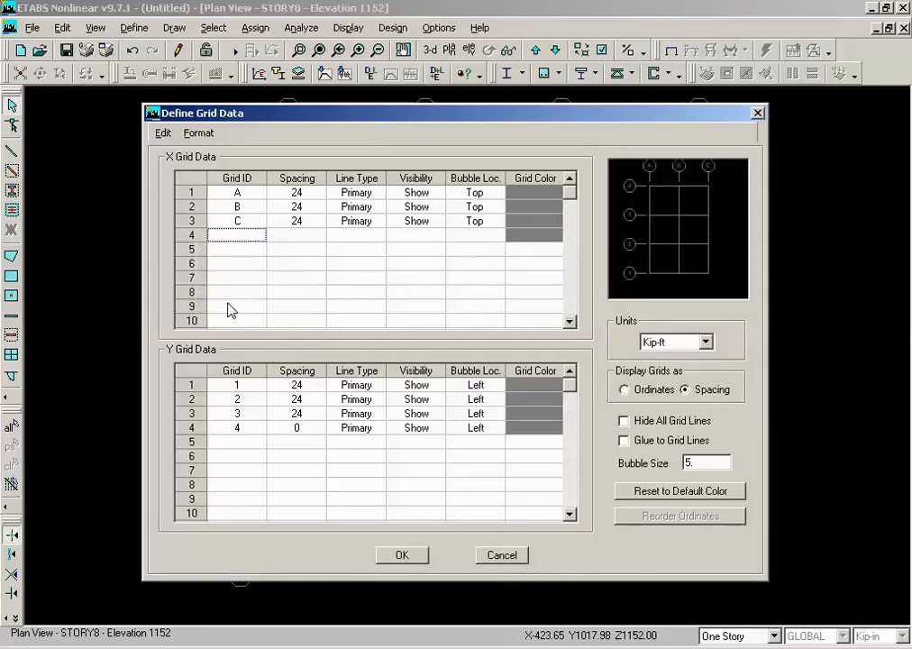
{"action": "left_click", "coordinate": [188, 226]}
{"action": "right_click", "coordinate": [189, 232]}
{"action": "left_click", "coordinate": [240, 290]}
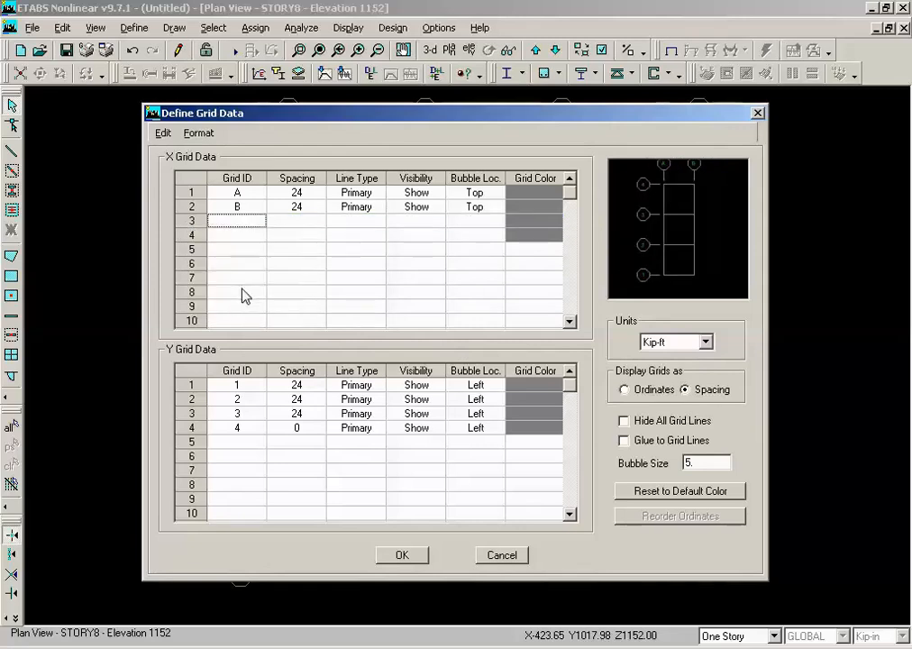
Delete grid lines 4 and 3 from the Y grid data
{"action": "right_click", "coordinate": [197, 430]}
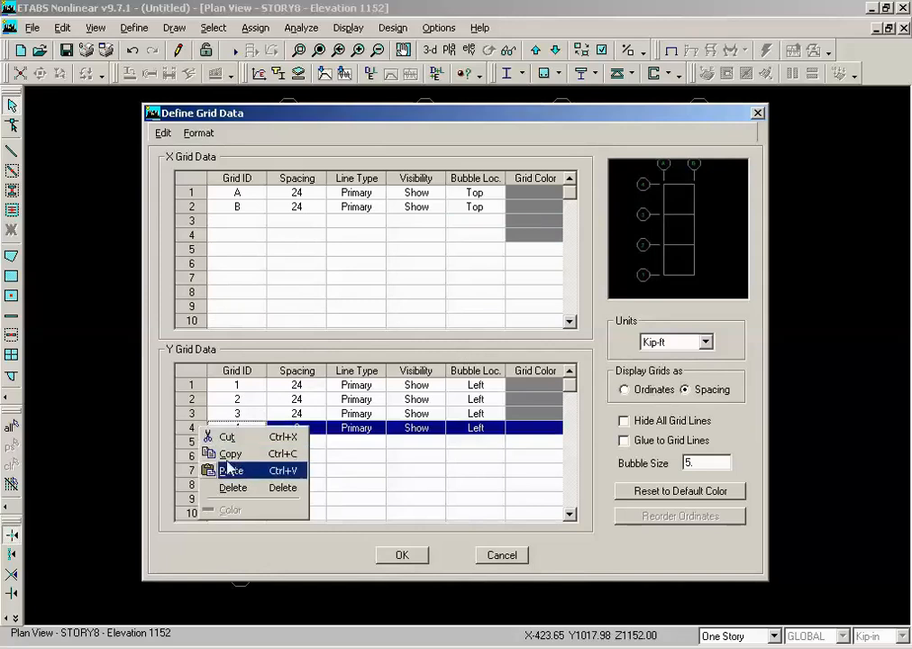
{"action": "left_click", "coordinate": [236, 492]}
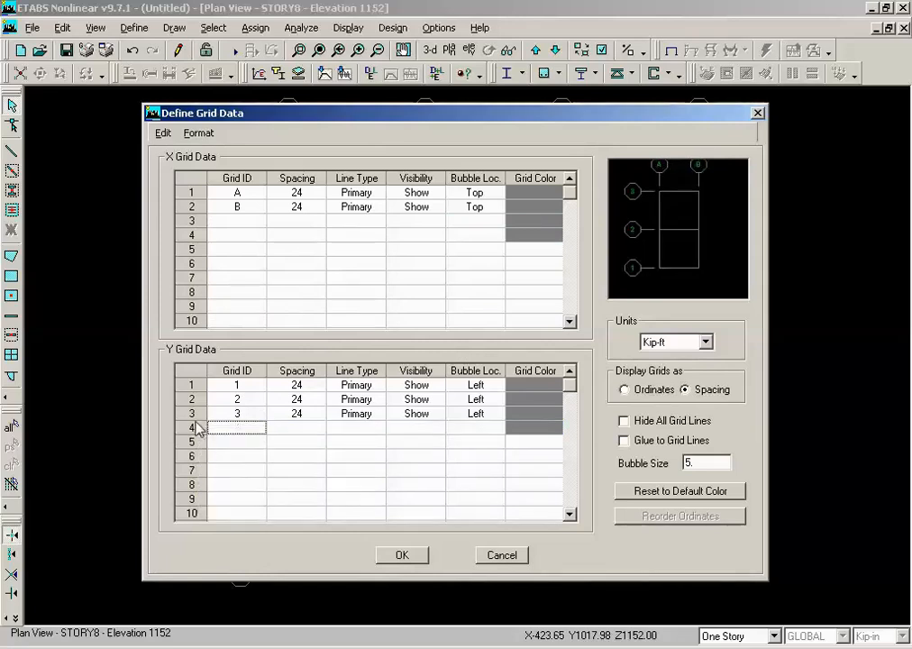
{"action": "right_click", "coordinate": [194, 415]}
{"action": "left_click", "coordinate": [249, 479]}
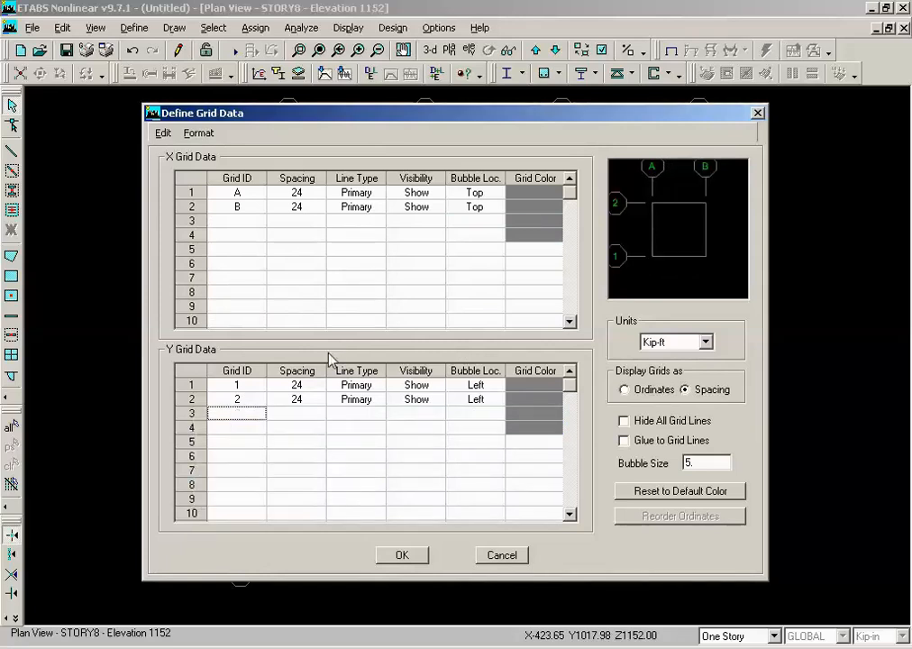
Set the spacing of X grid line B and Y grid line 2 to 0 and accept the grid data
{"action": "left_click", "coordinate": [303, 210]}
{"action": "type", "text": "0"}
{"action": "left_click", "coordinate": [311, 399]}
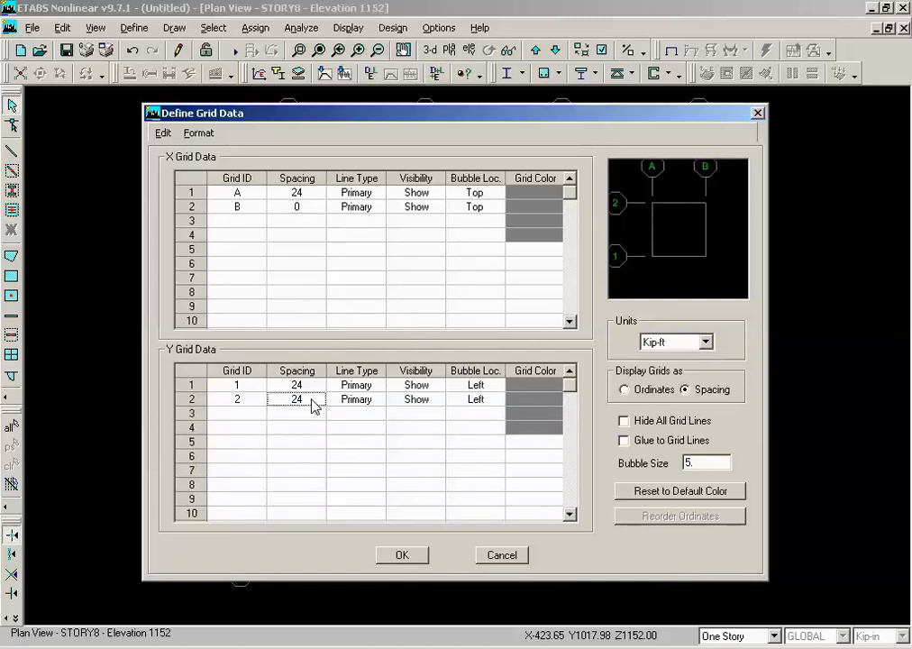
{"action": "type", "text": "0"}
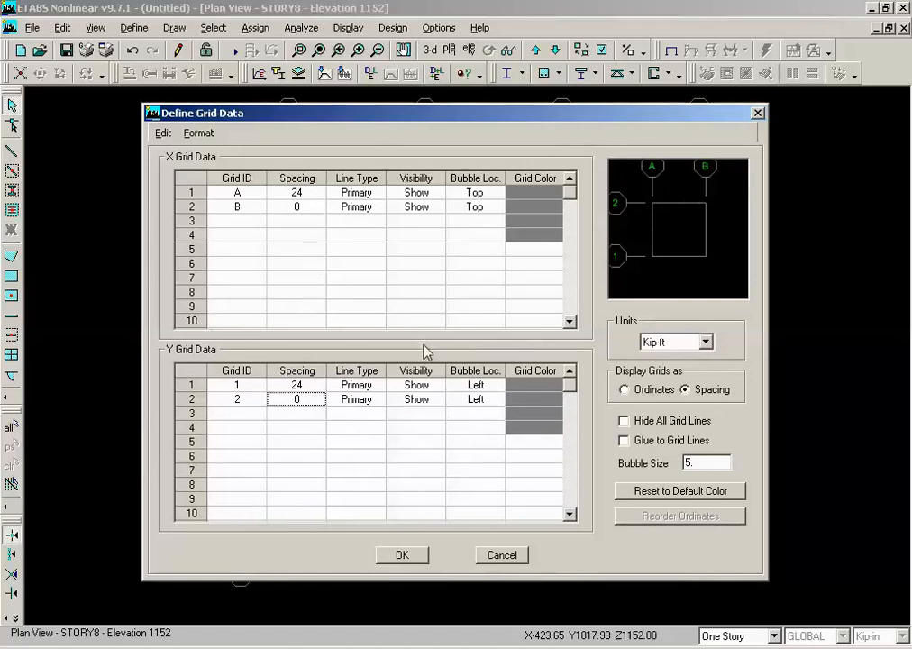
{"action": "left_click", "coordinate": [415, 558]}
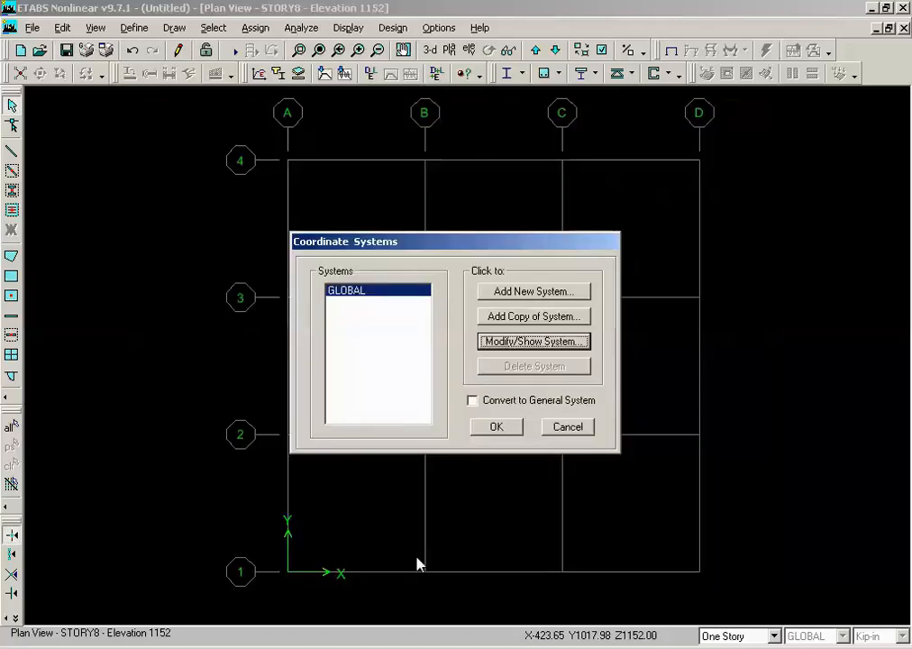
Set the spacing of Y grid line 1 to 36 ft in the GLOBAL system and apply the modified grid to the model
{"action": "left_click", "coordinate": [507, 344]}
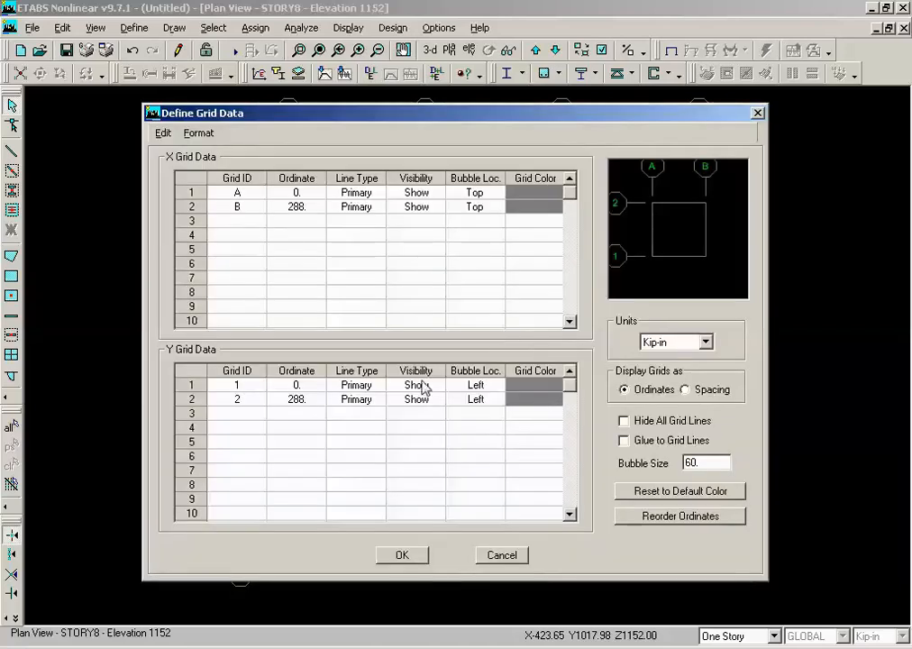
{"action": "left_click", "coordinate": [710, 398]}
{"action": "left_click", "coordinate": [682, 343]}
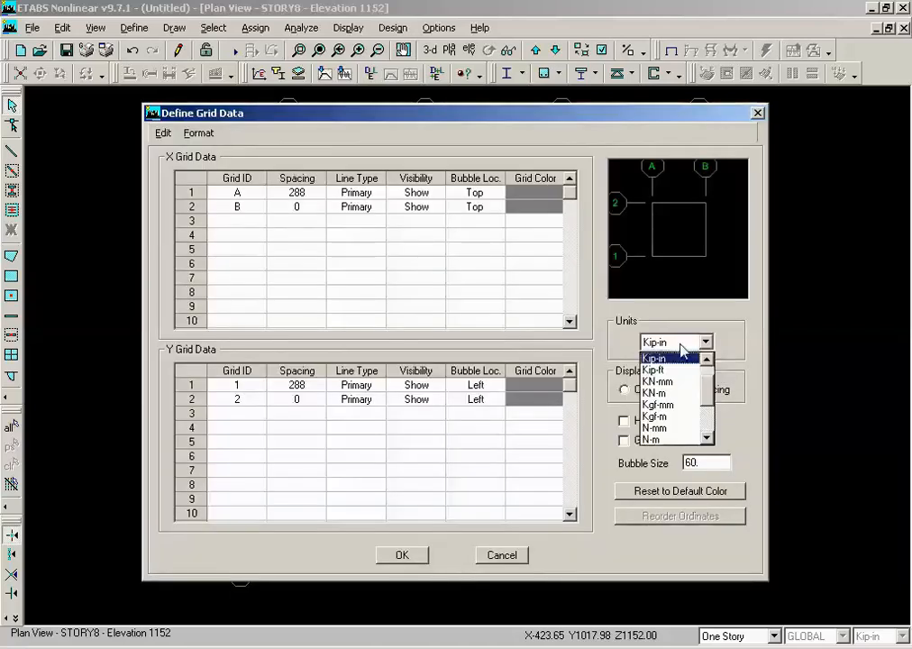
{"action": "left_click", "coordinate": [663, 369]}
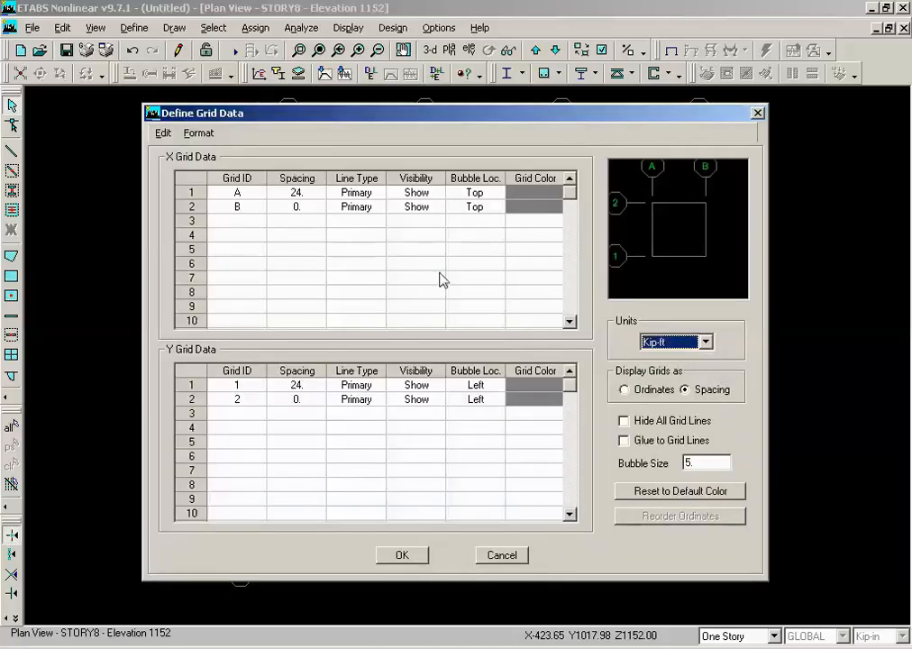
{"action": "left_click", "coordinate": [312, 386]}
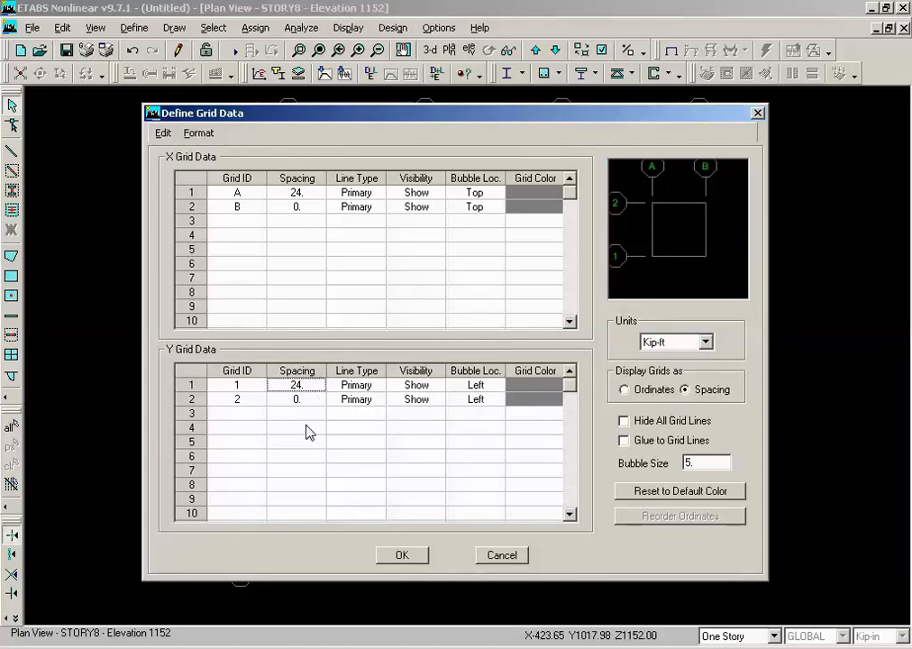
{"action": "type", "text": "36"}
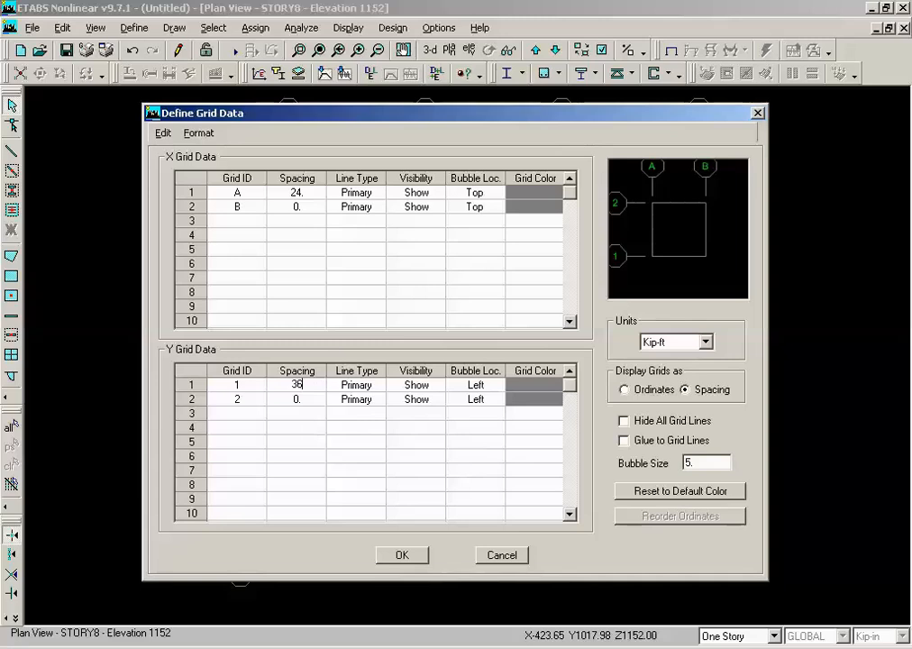
{"action": "left_click", "coordinate": [402, 555]}
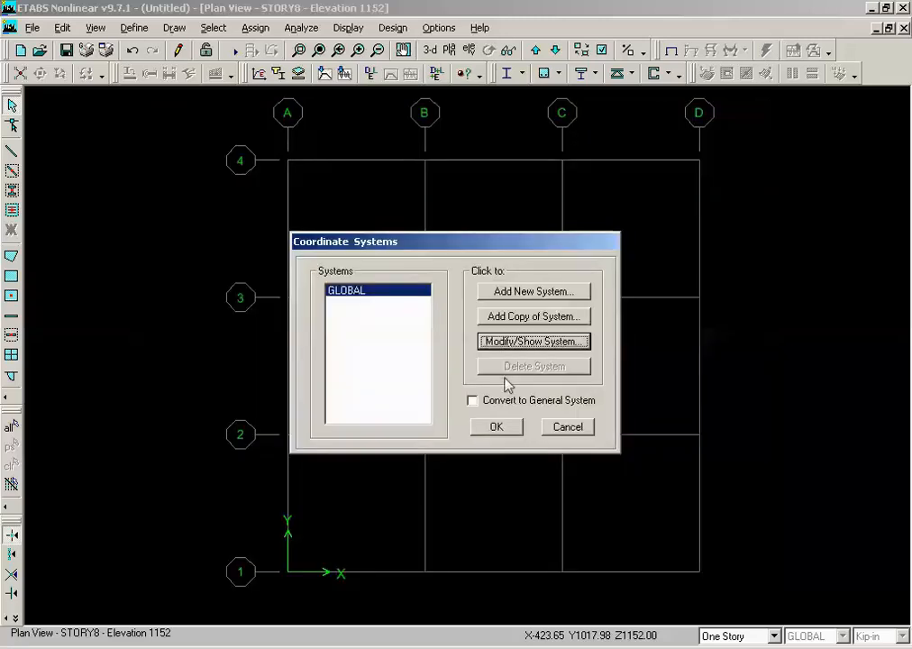
{"action": "left_click", "coordinate": [496, 427]}
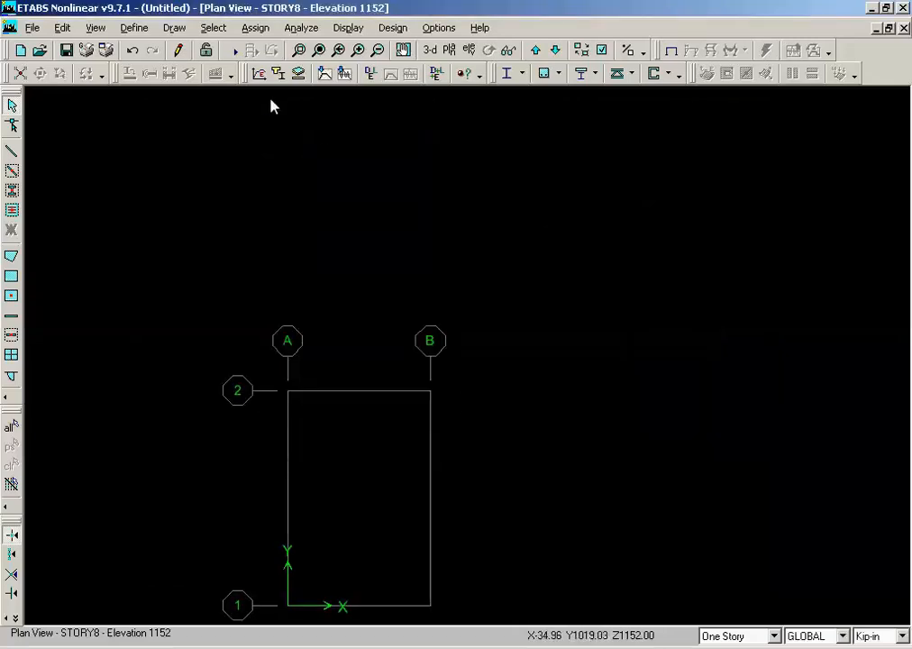
Show the whole model in the 3-D view, and switch the story data units to Kip-ft and accept the story heights
{"action": "left_click", "coordinate": [320, 52]}
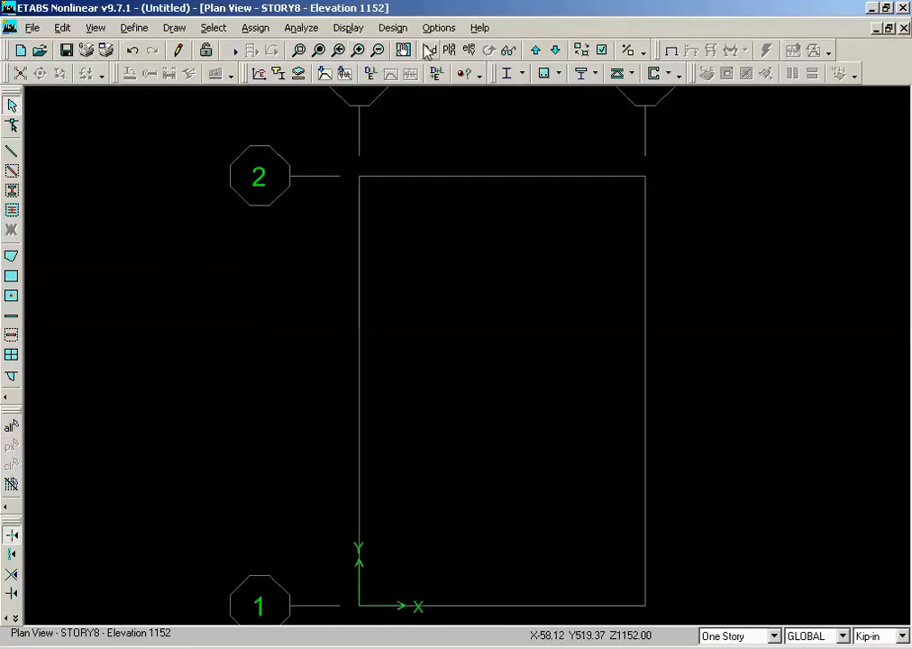
{"action": "left_click", "coordinate": [429, 51]}
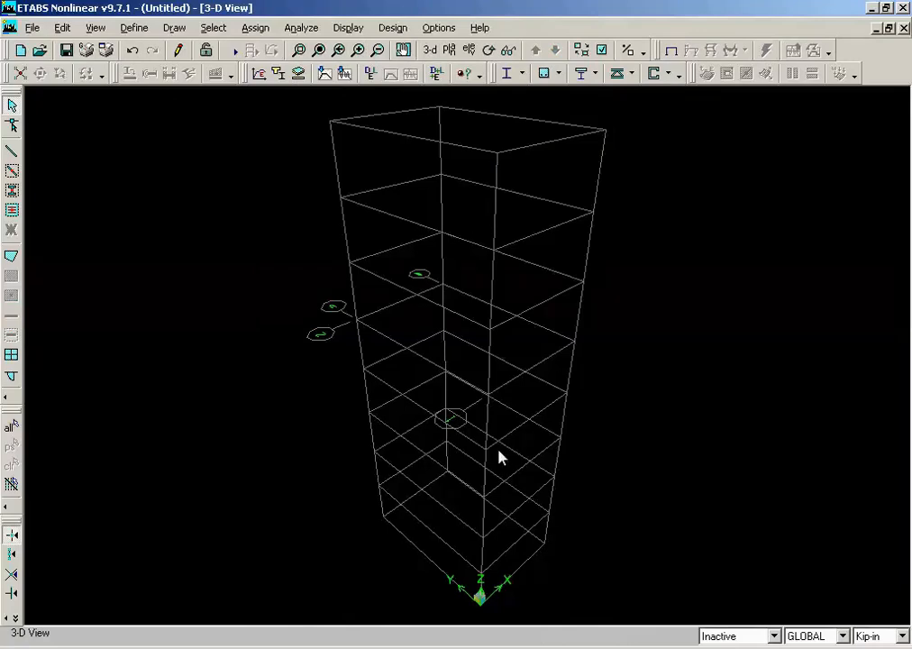
{"action": "left_click", "coordinate": [63, 28]}
{"action": "mouse_move", "coordinate": [181, 221]}
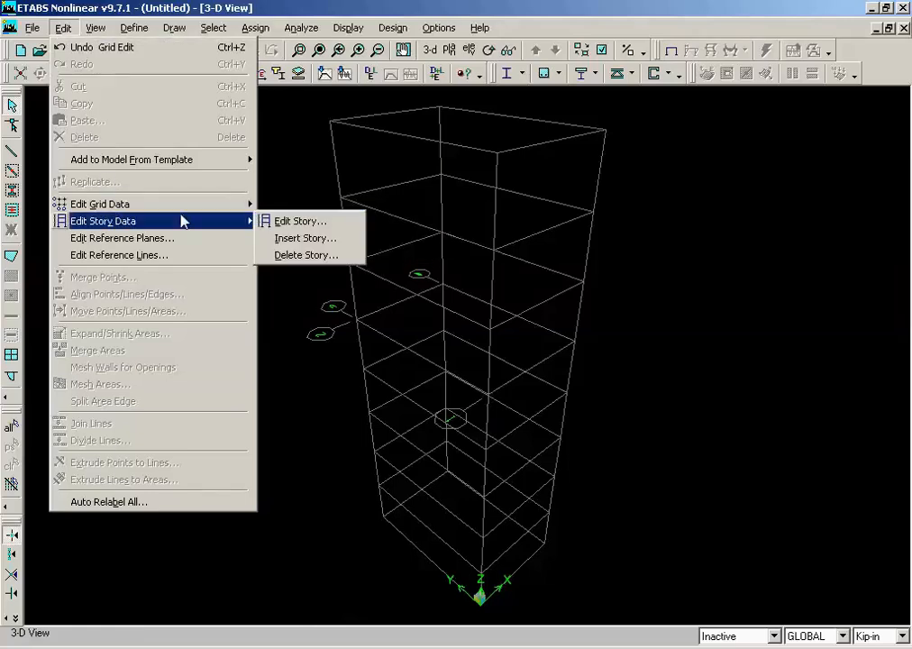
{"action": "left_click", "coordinate": [286, 225]}
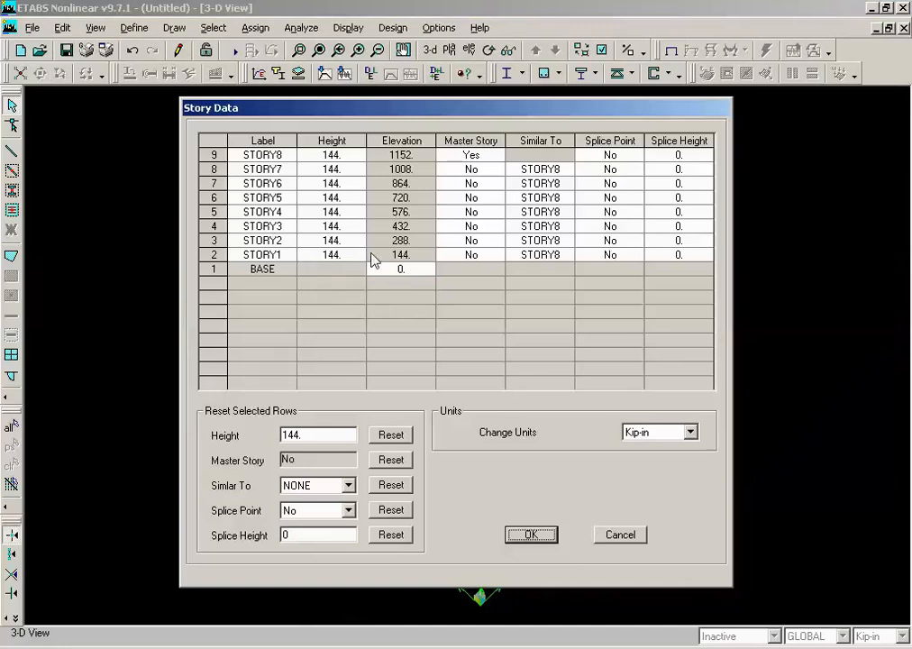
{"action": "left_click", "coordinate": [660, 432]}
{"action": "left_click", "coordinate": [638, 460]}
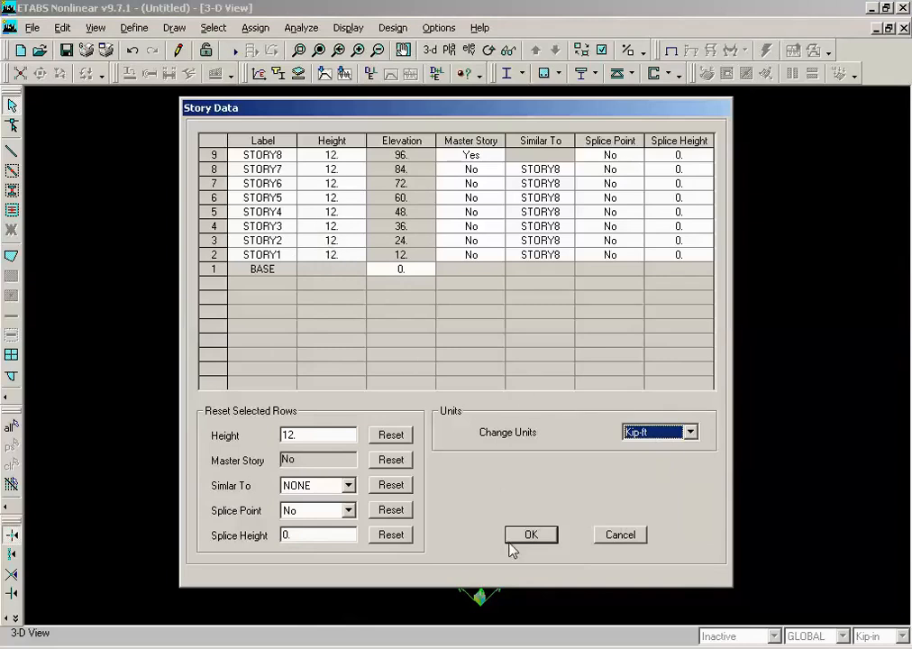
{"action": "left_click", "coordinate": [544, 539]}
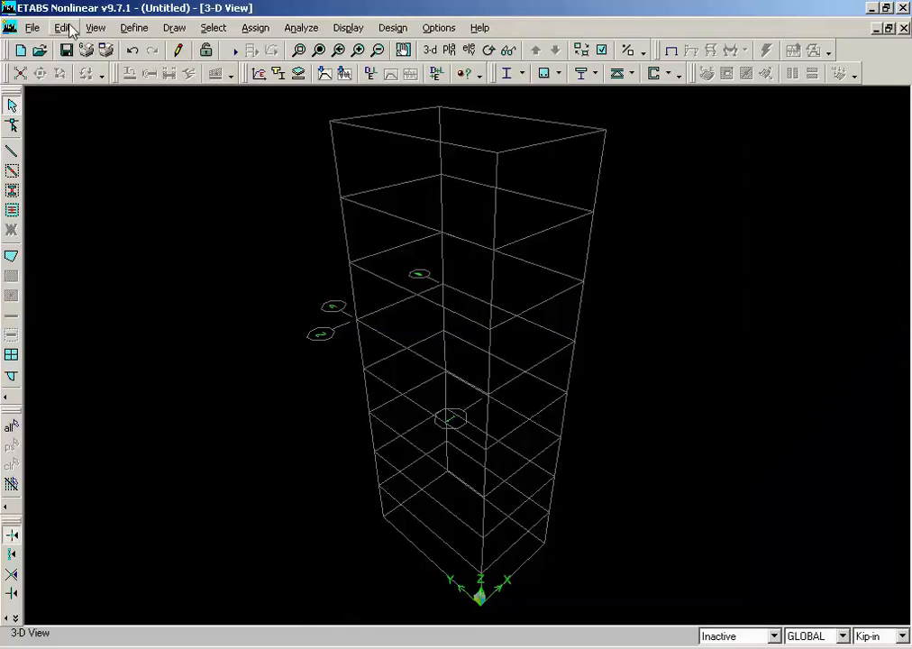
Delete STORY8, STORY7, STORY6 and STORY5 from the model
{"action": "left_click", "coordinate": [63, 28]}
{"action": "mouse_move", "coordinate": [129, 235]}
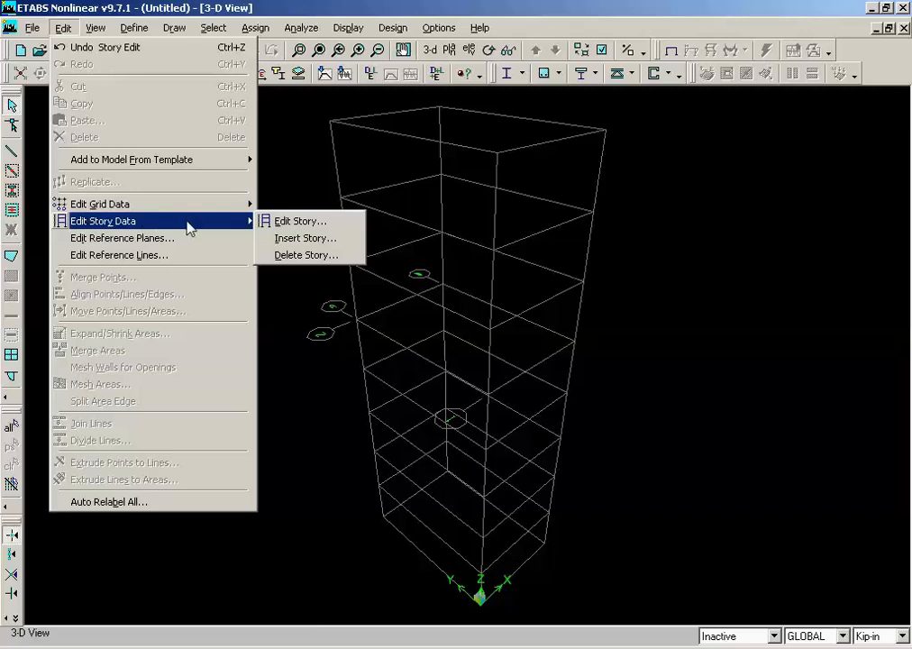
{"action": "left_click", "coordinate": [302, 255]}
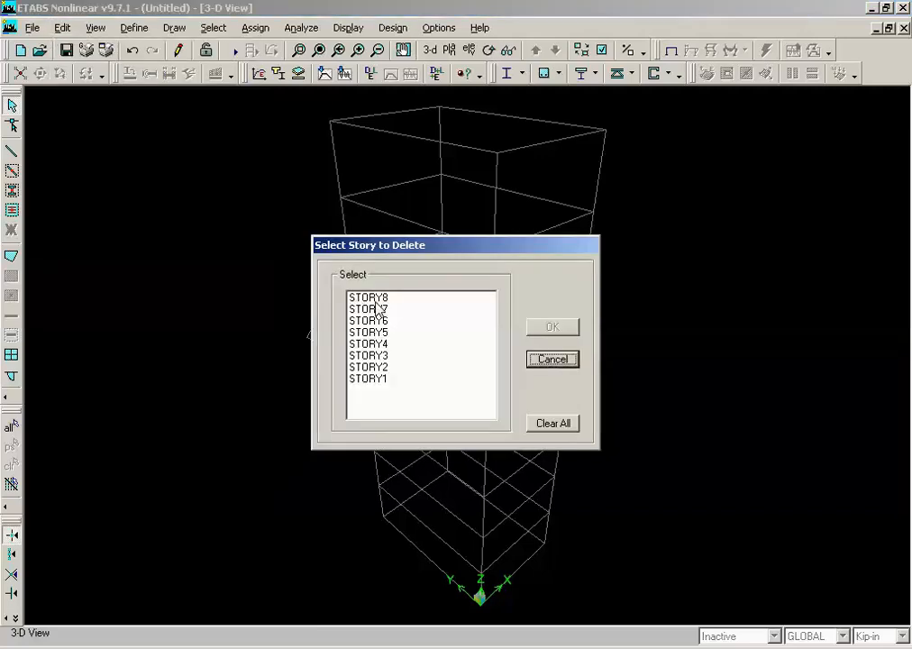
{"action": "left_click_drag", "start_coordinate": [376, 301], "coordinate": [387, 336]}
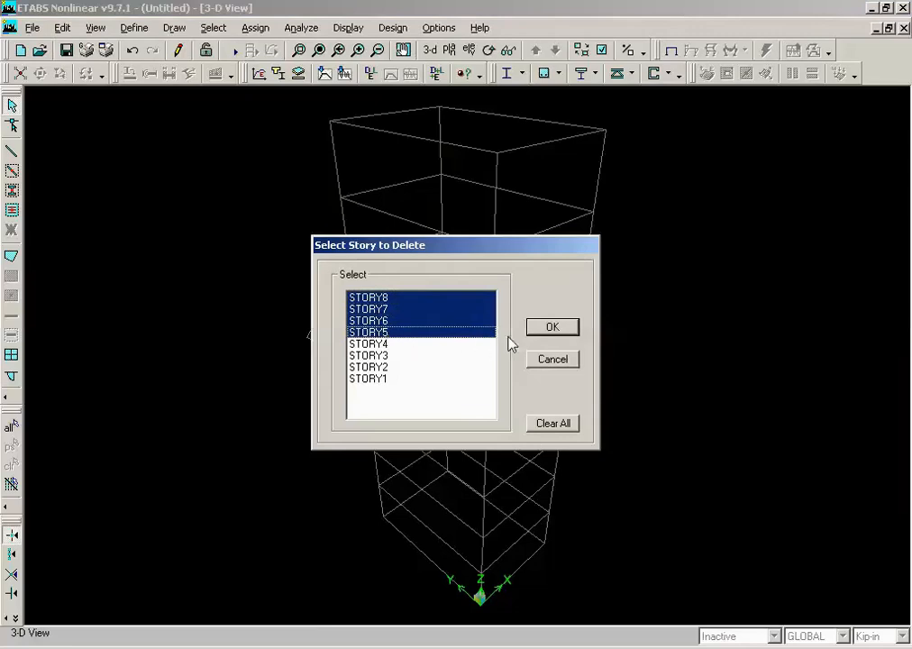
{"action": "left_click", "coordinate": [539, 333]}
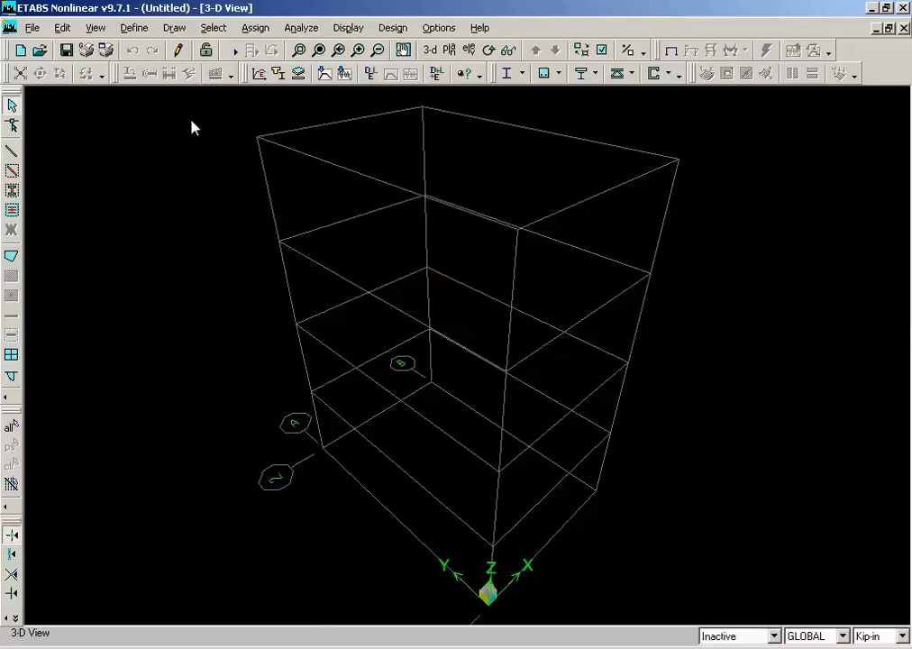
Set the shear reinforcement yield stress, fys, of the 3000PSI concrete material to 40
{"action": "left_click", "coordinate": [135, 28]}
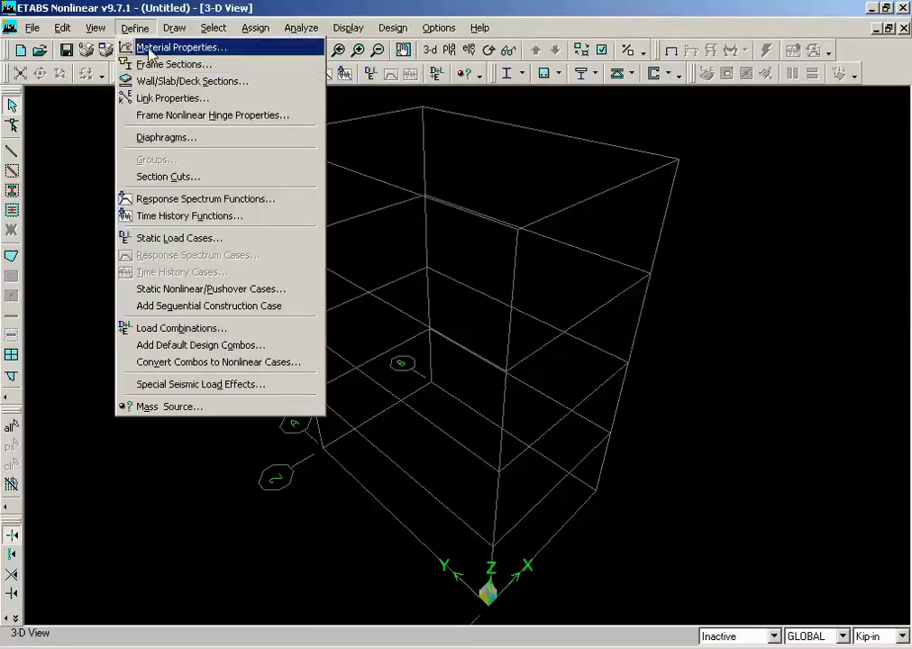
{"action": "left_click", "coordinate": [150, 52]}
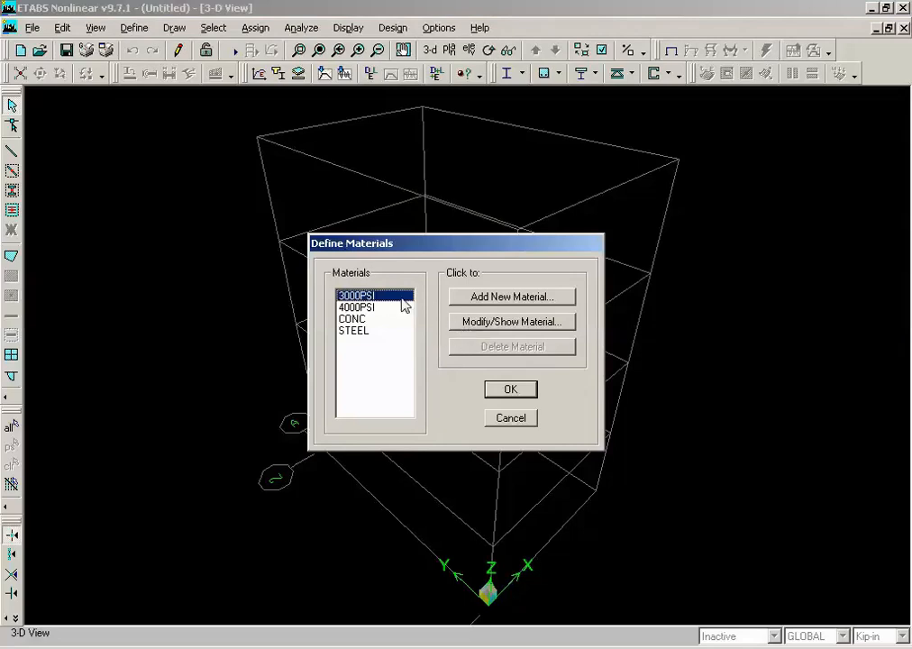
{"action": "left_click", "coordinate": [494, 324]}
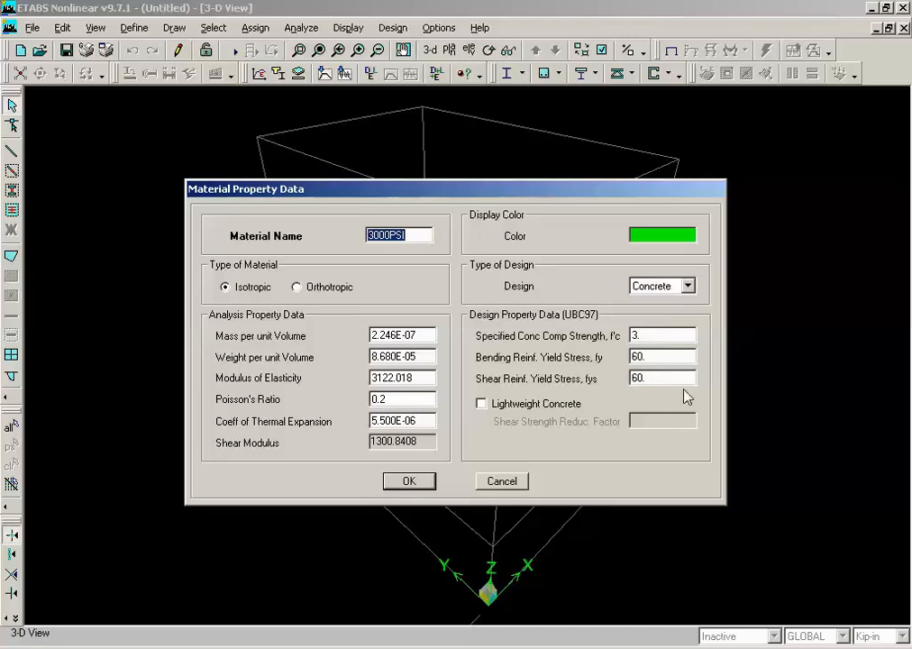
{"action": "left_click", "coordinate": [692, 381]}
{"action": "type", "text": "4"}
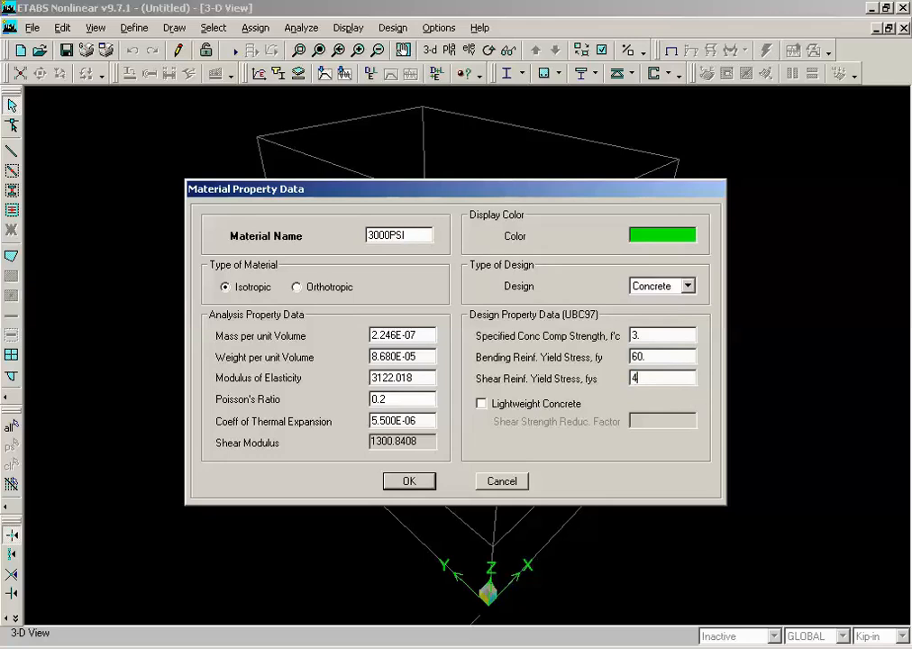
{"action": "type", "text": "0"}
Check the modulus of elasticity of 3000PSI against the formula in modulus of elasticity.png, then return to ETABS and accept the material
{"action": "left_click", "coordinate": [402, 400]}
{"action": "left_click", "coordinate": [402, 401]}
{"action": "double_click", "coordinate": [425, 380]}
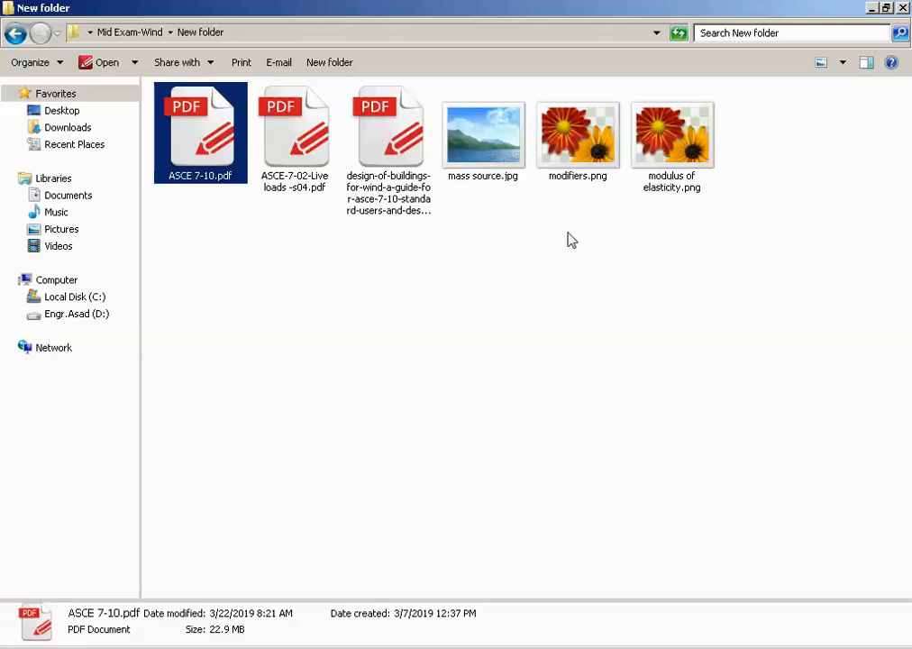
{"action": "left_click", "coordinate": [671, 173]}
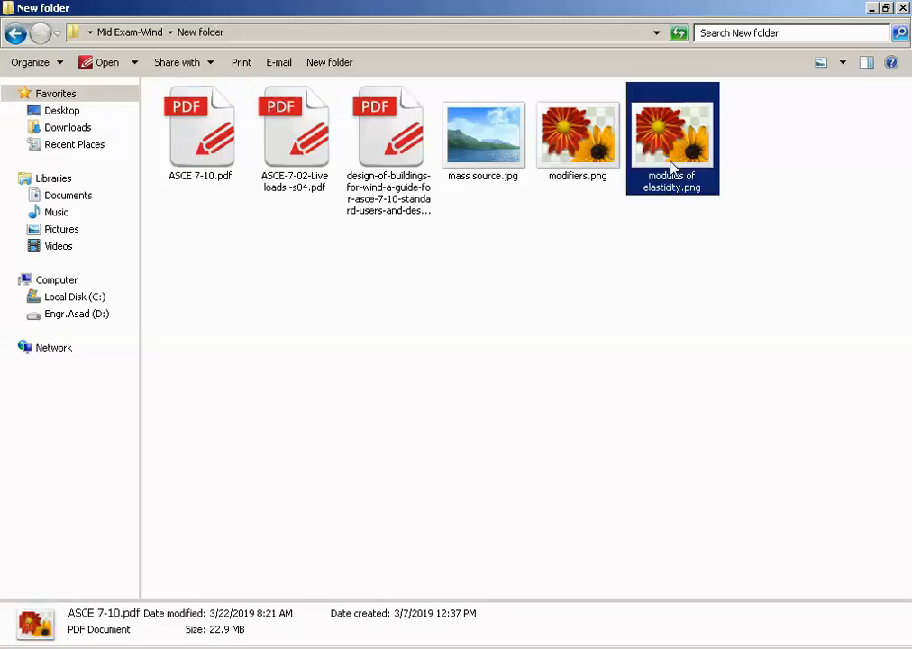
{"action": "double_click", "coordinate": [671, 167]}
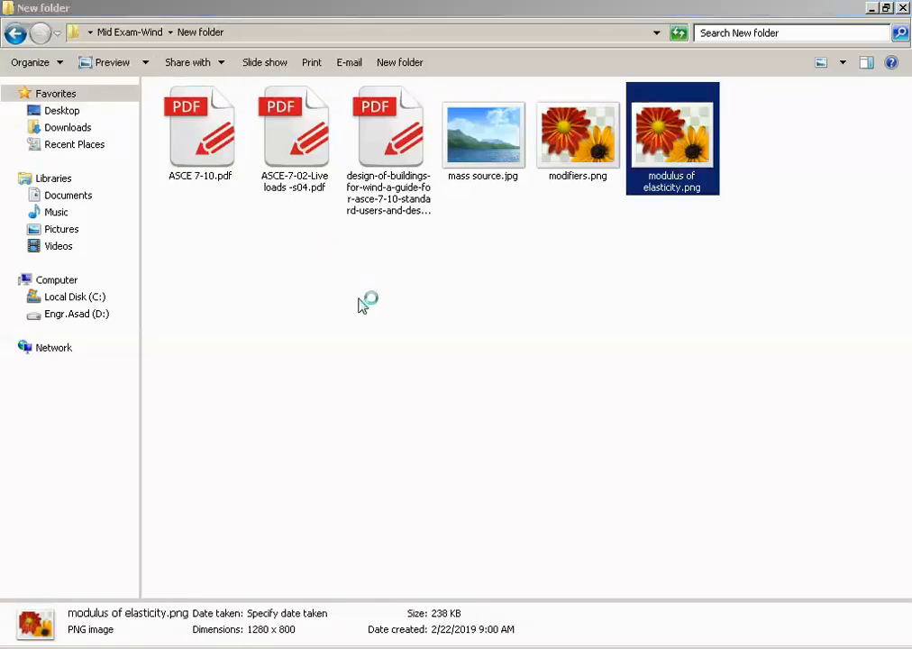
{"action": "scroll", "coordinate": [77, 65], "scroll_direction": "up", "scroll_amount": 2}
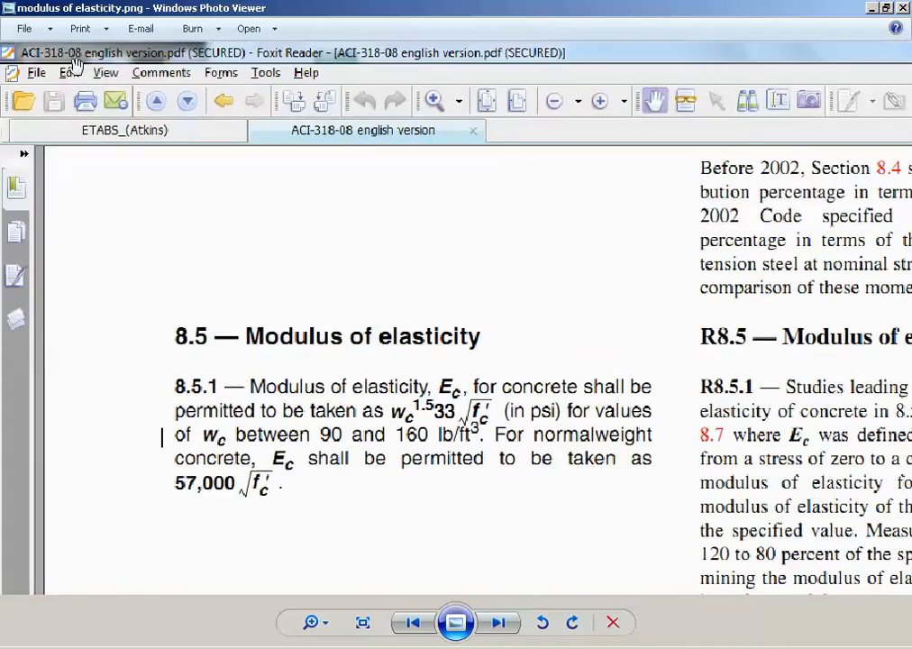
{"action": "left_click_drag", "start_coordinate": [320, 343], "coordinate": [275, 261]}
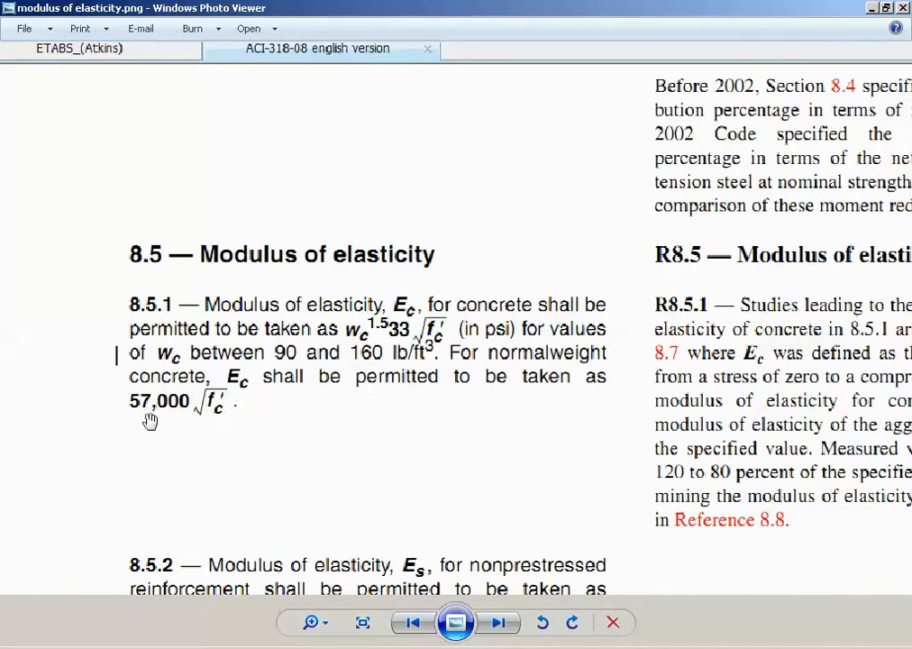
{"action": "left_click", "coordinate": [380, 647]}
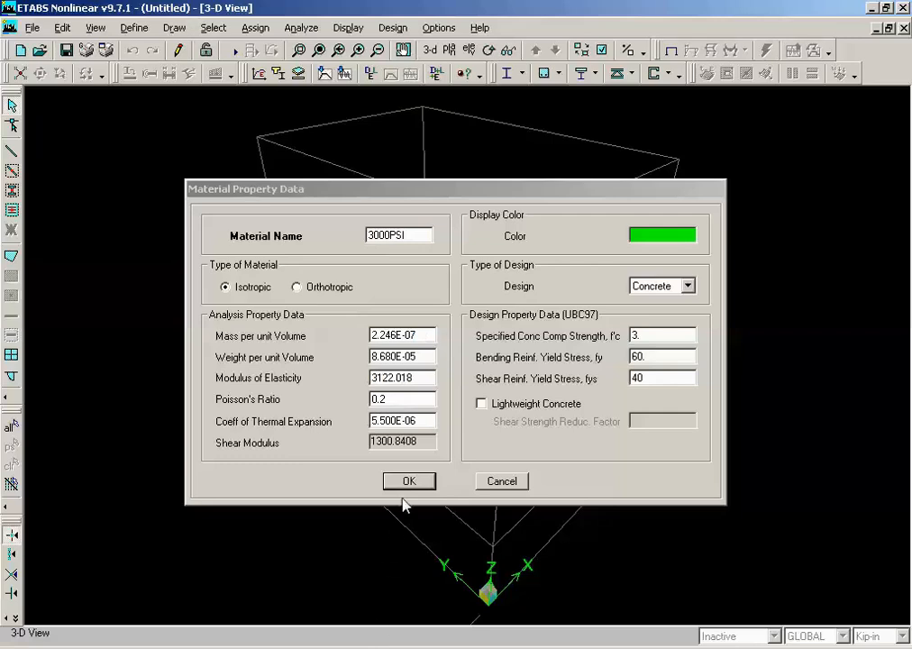
{"action": "left_click", "coordinate": [429, 380]}
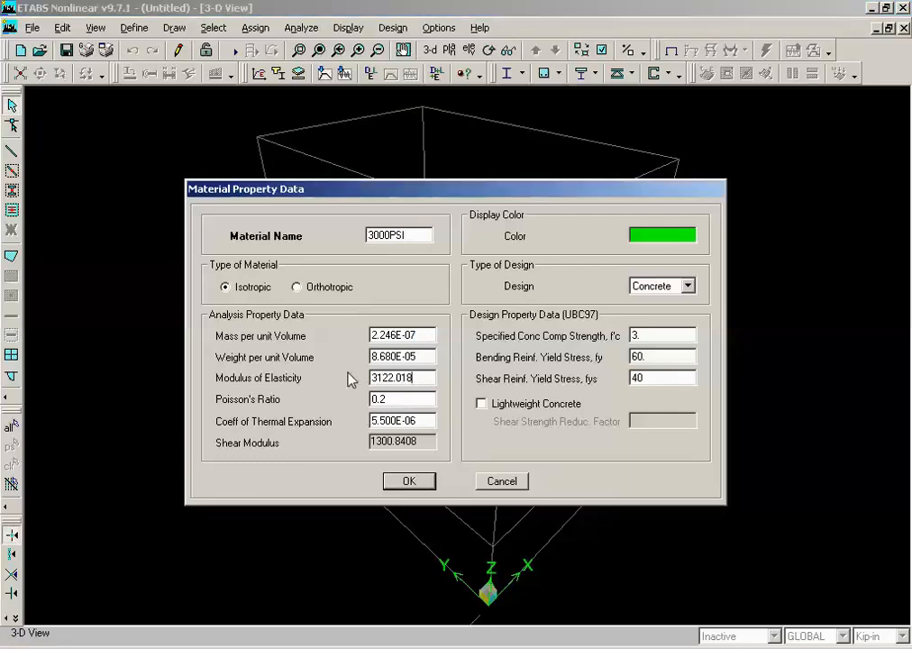
{"action": "left_click", "coordinate": [420, 487]}
Set the shear reinforcement yield stress, fys, of the 4000PSI material to 40 and accept the material definitions
{"action": "left_click", "coordinate": [358, 307]}
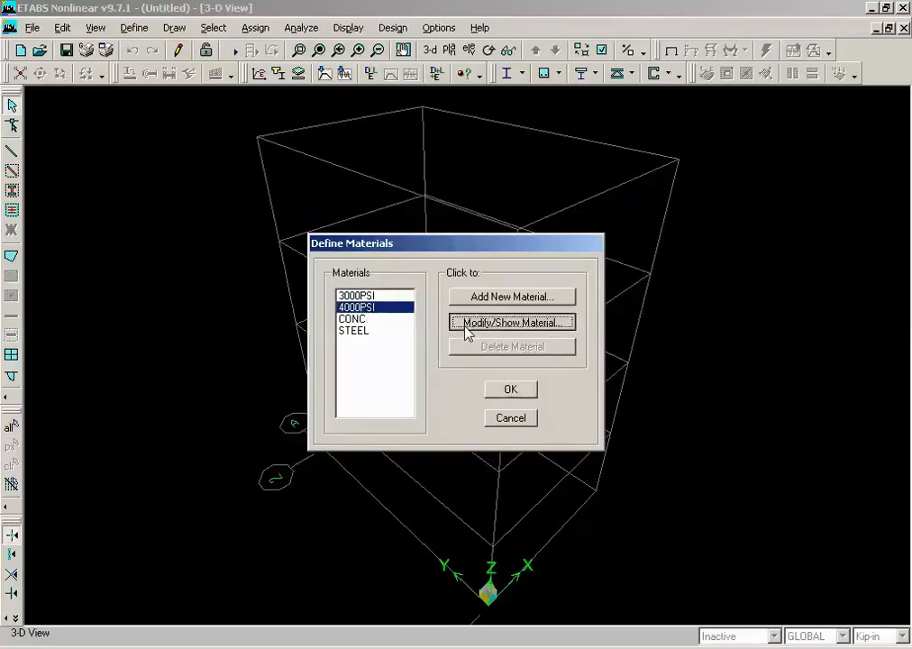
{"action": "left_click", "coordinate": [468, 323]}
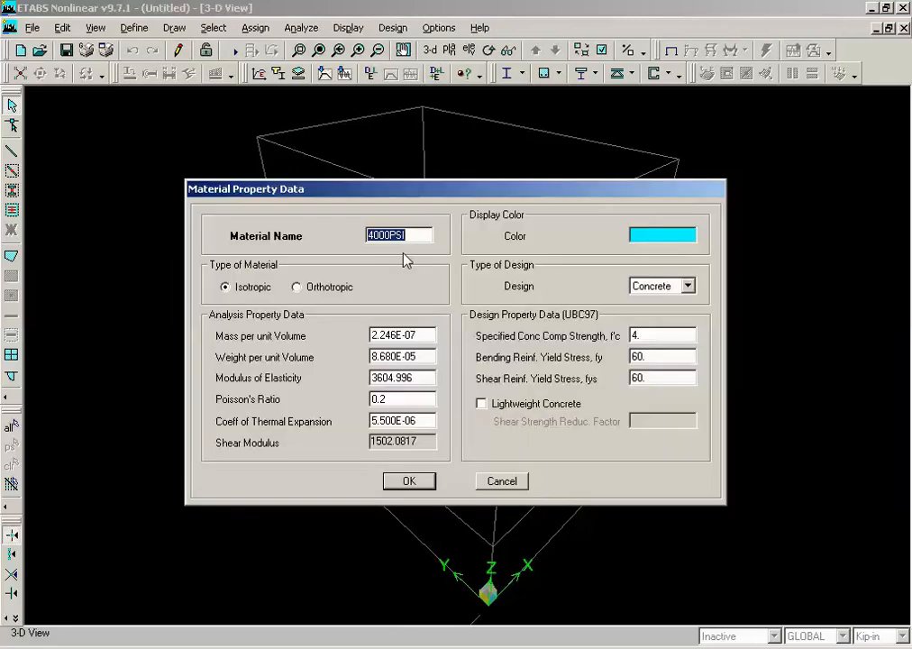
{"action": "left_click", "coordinate": [660, 334]}
{"action": "left_click", "coordinate": [660, 333]}
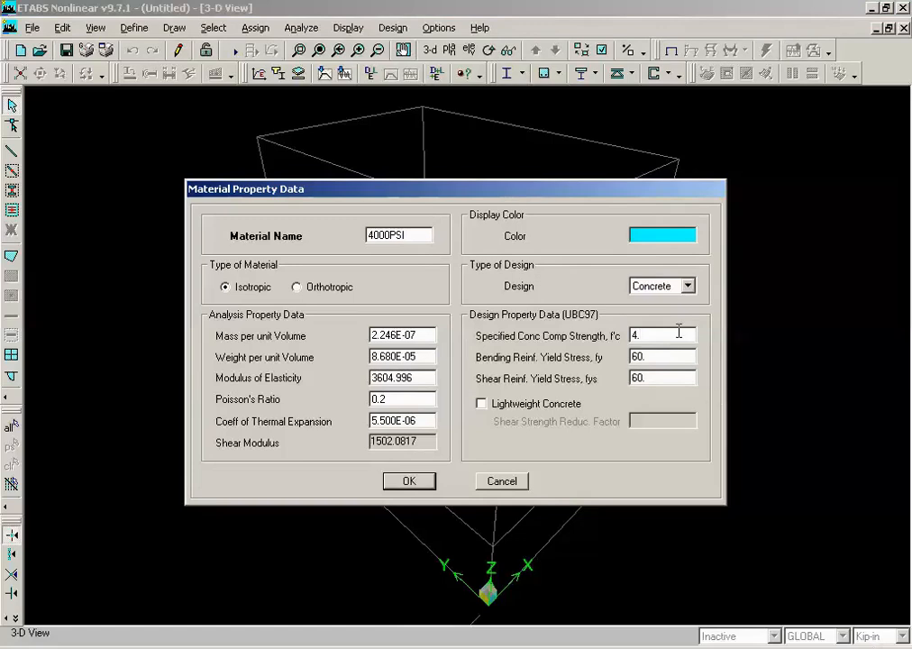
{"action": "double_click", "coordinate": [664, 378]}
{"action": "type", "text": "40"}
{"action": "double_click", "coordinate": [420, 378]}
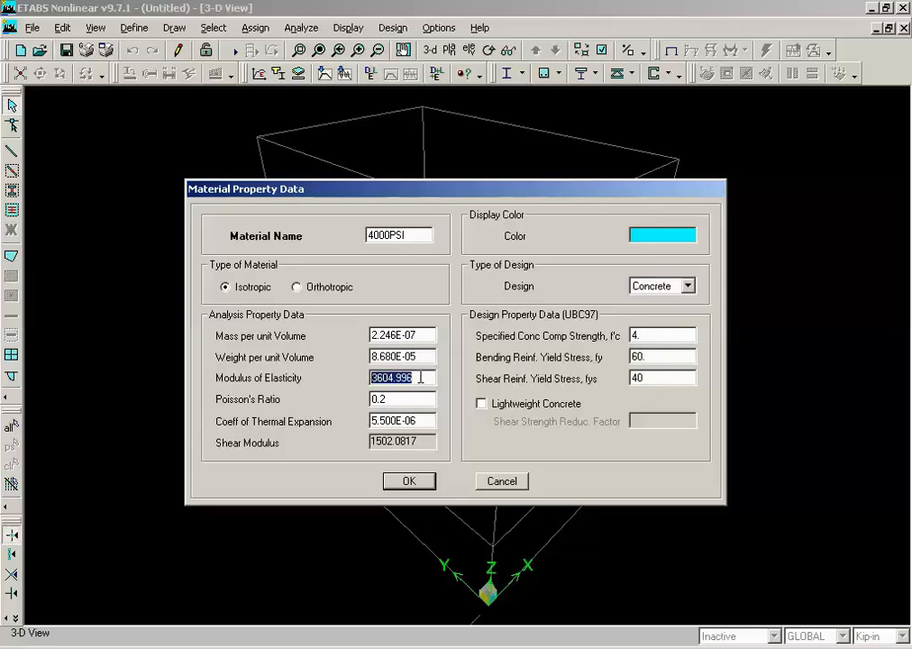
{"action": "left_click", "coordinate": [420, 377]}
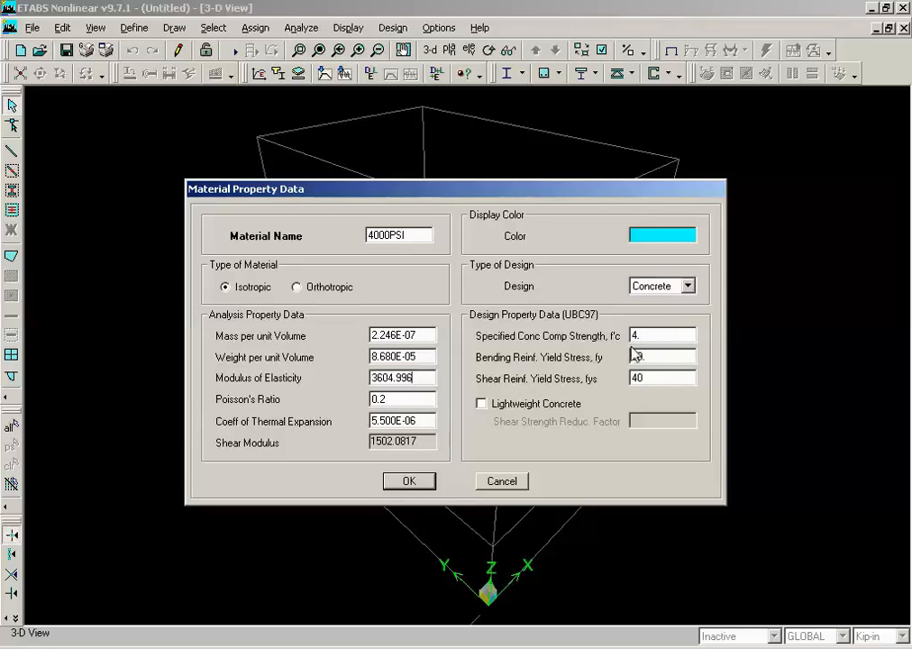
{"action": "left_click", "coordinate": [661, 359]}
{"action": "left_click", "coordinate": [412, 481]}
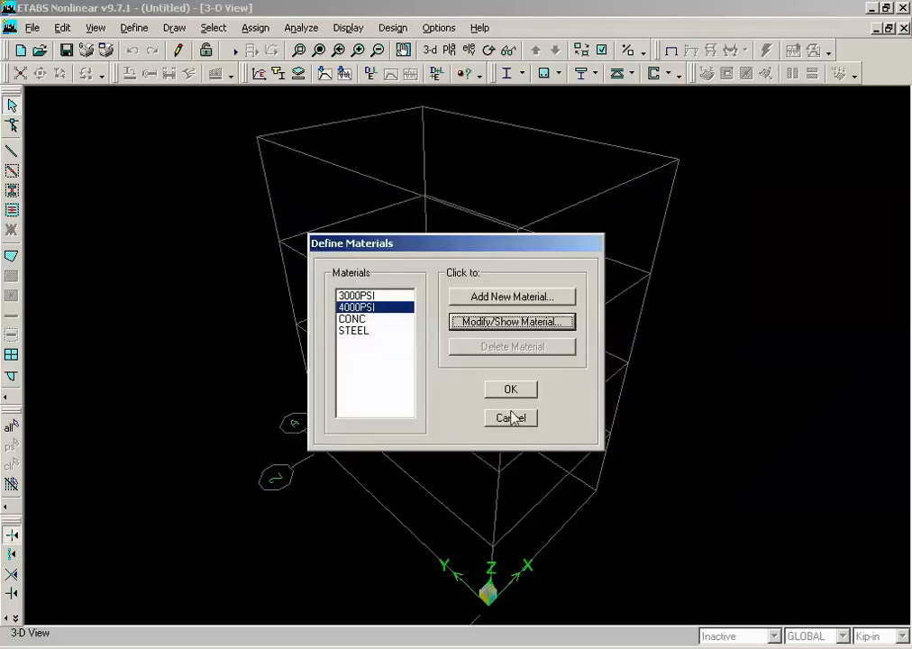
{"action": "left_click", "coordinate": [506, 390]}
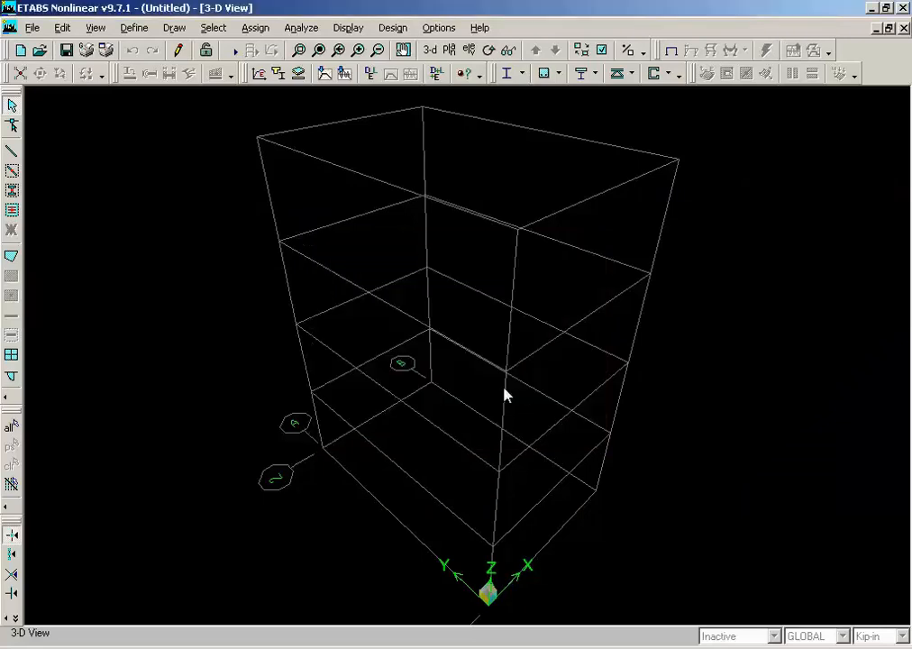
Open the frame section definitions and select the BEAM15X12 property
{"action": "left_click", "coordinate": [135, 28]}
{"action": "left_click", "coordinate": [149, 64]}
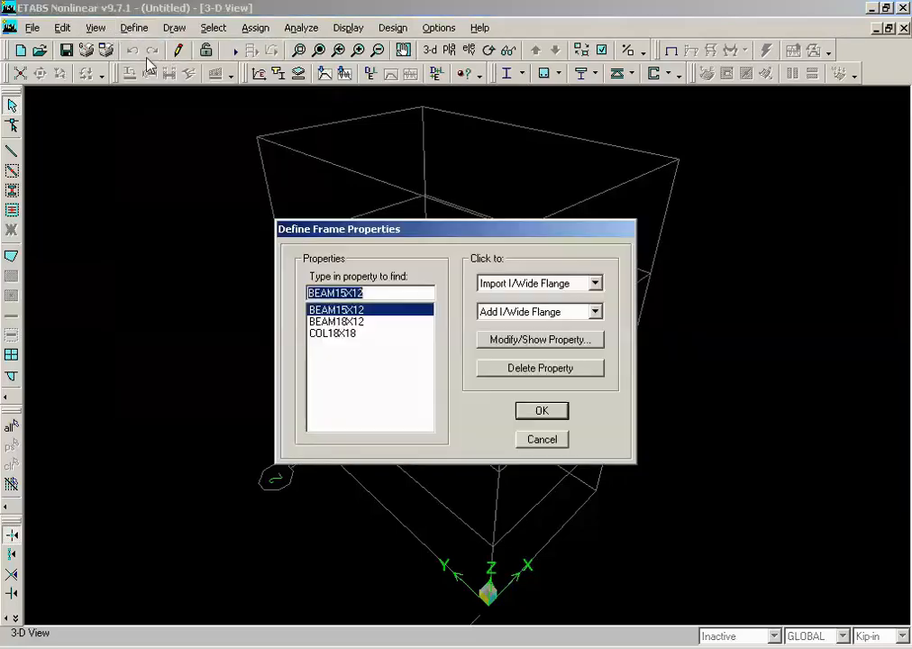
{"action": "left_click", "coordinate": [363, 322]}
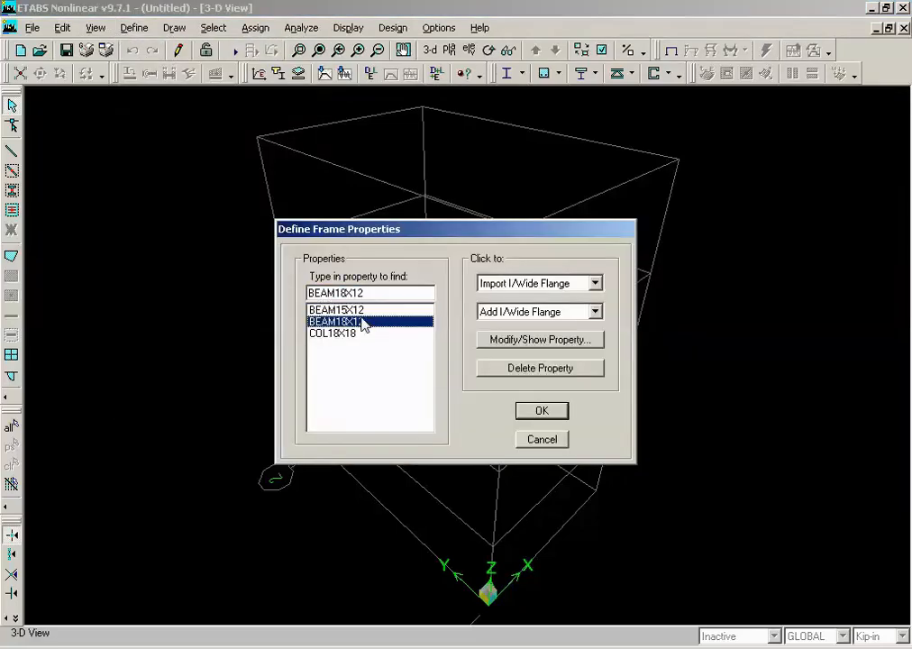
{"action": "key", "text": "Up"}
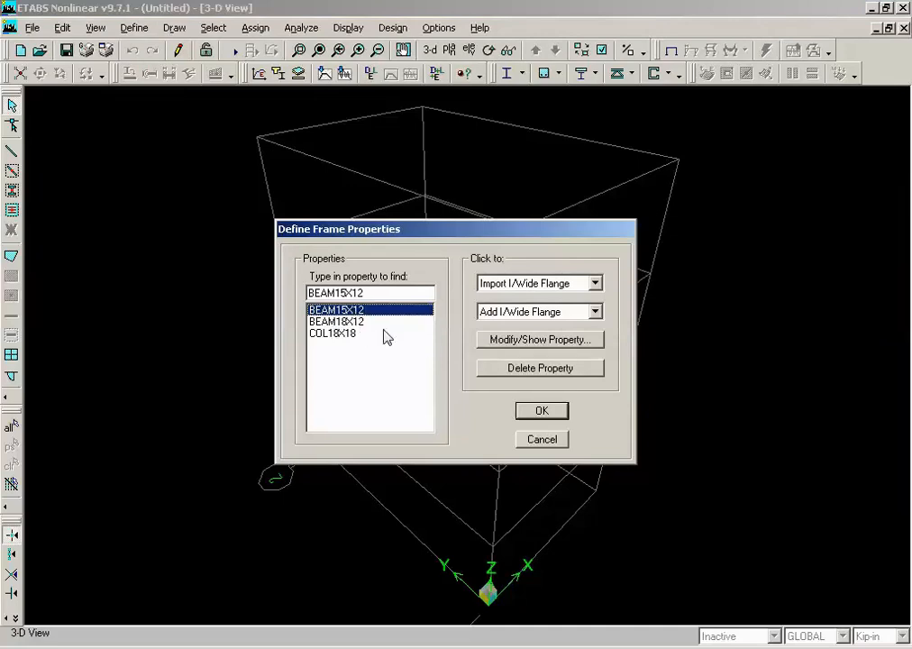
{"action": "left_click", "coordinate": [554, 314]}
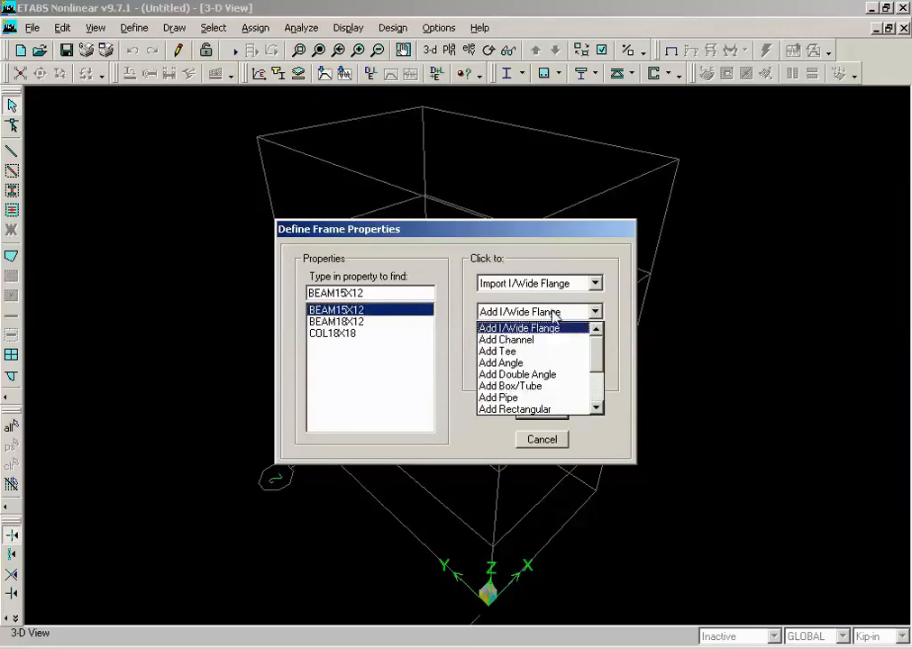
{"action": "left_click", "coordinate": [552, 413]}
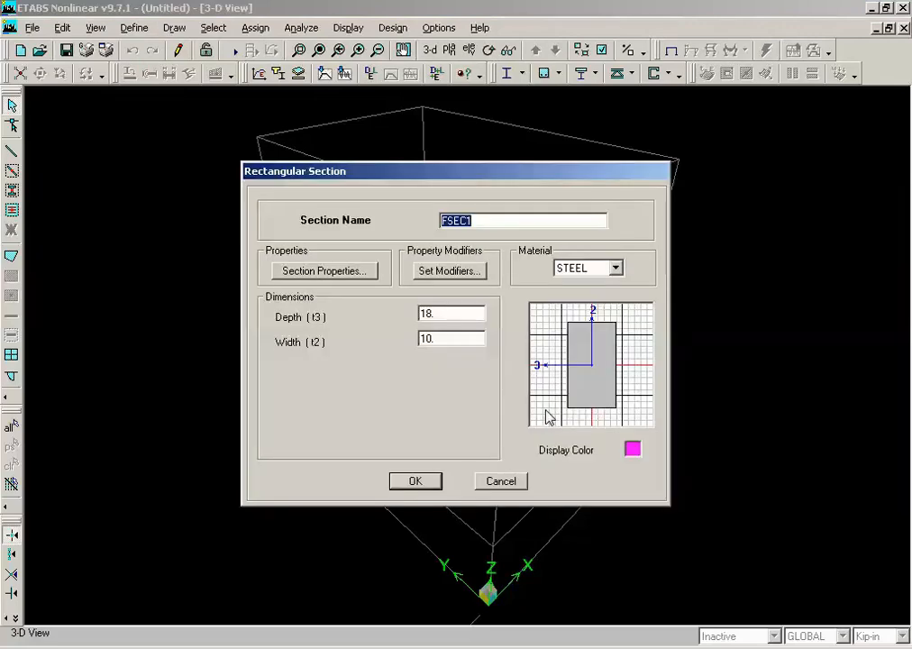
{"action": "left_click", "coordinate": [519, 483]}
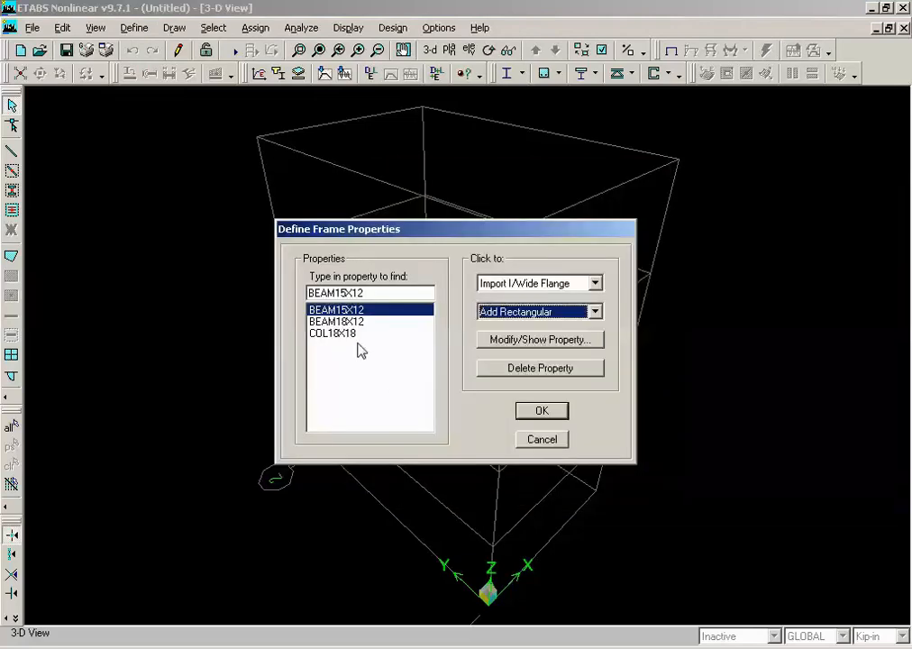
Open the BEAM15X12 section for modification and set its width (t2) to 12
{"action": "left_click", "coordinate": [518, 348]}
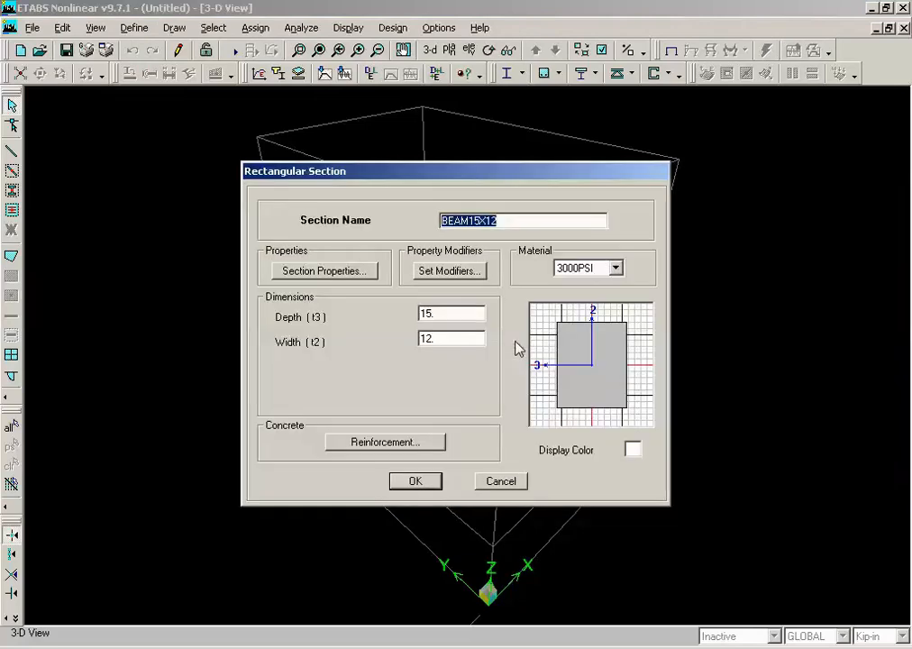
{"action": "left_click", "coordinate": [531, 220]}
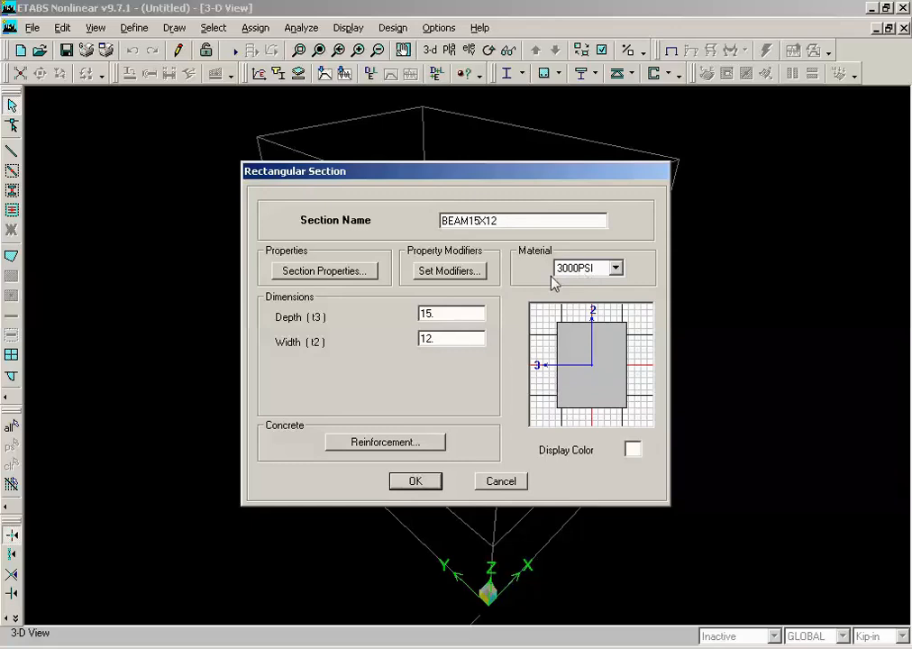
{"action": "double_click", "coordinate": [457, 338]}
{"action": "type", "text": "12."}
Open the beam section's property modifiers and review the moment of inertia factors about the 2 and 3 axes
{"action": "left_click", "coordinate": [447, 274]}
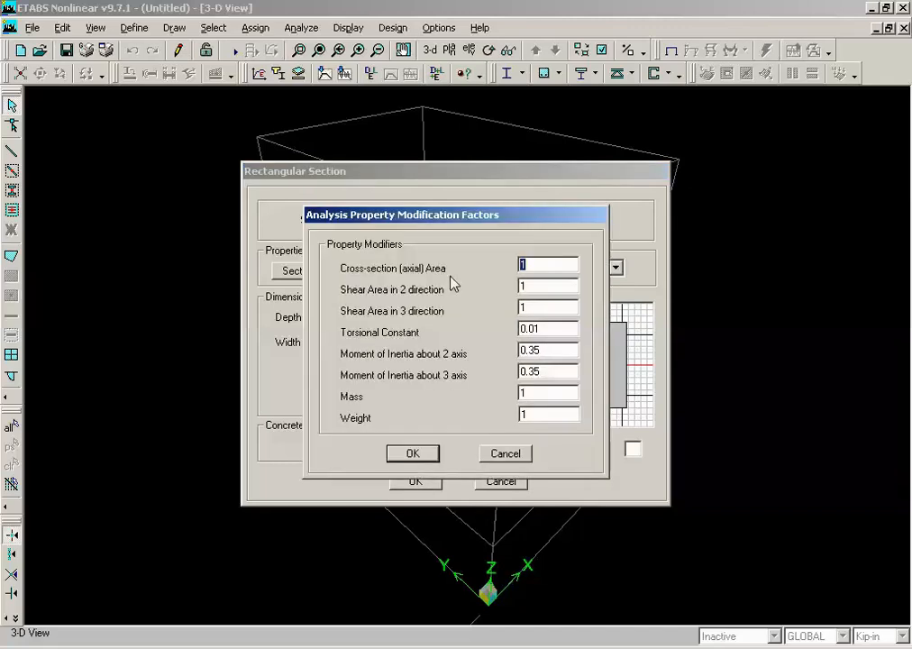
{"action": "double_click", "coordinate": [553, 353]}
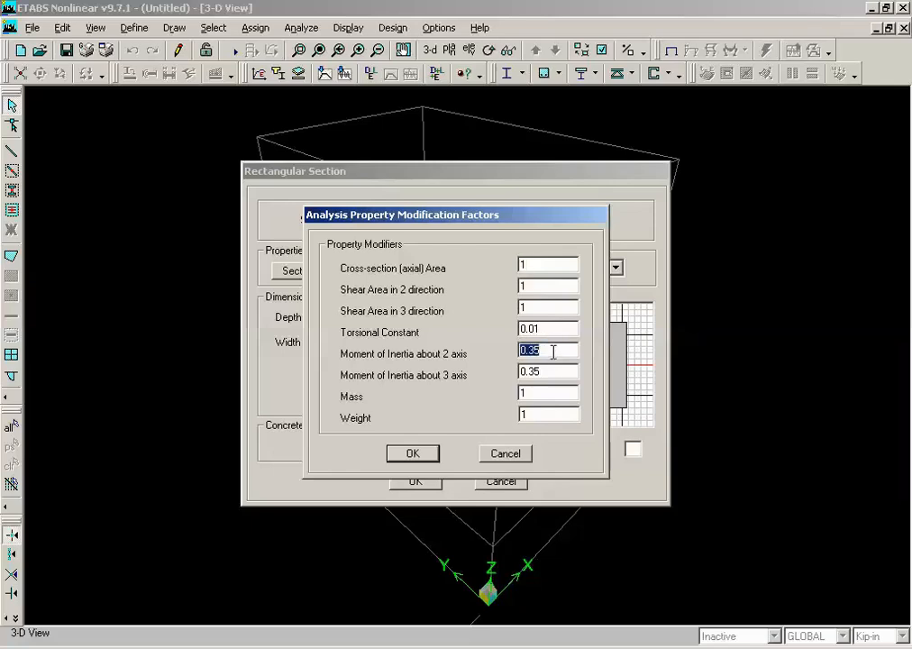
{"action": "left_click", "coordinate": [554, 353]}
{"action": "double_click", "coordinate": [553, 367]}
{"action": "left_click", "coordinate": [553, 368]}
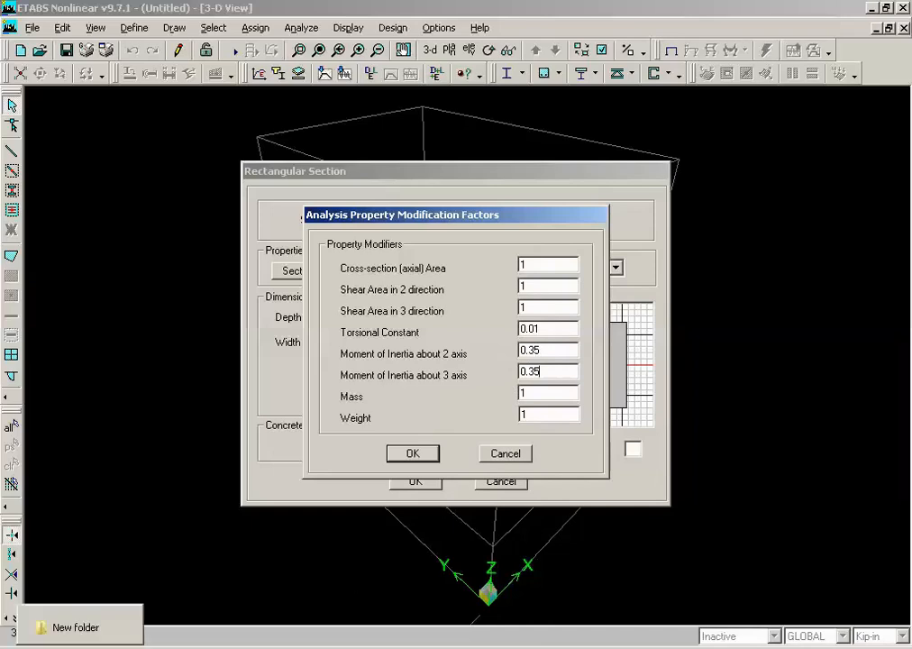
Check the beam's moment of inertia factors against the code excerpt in modifiers.png, then return to ETABS and accept the modifiers
{"action": "left_click", "coordinate": [75, 628]}
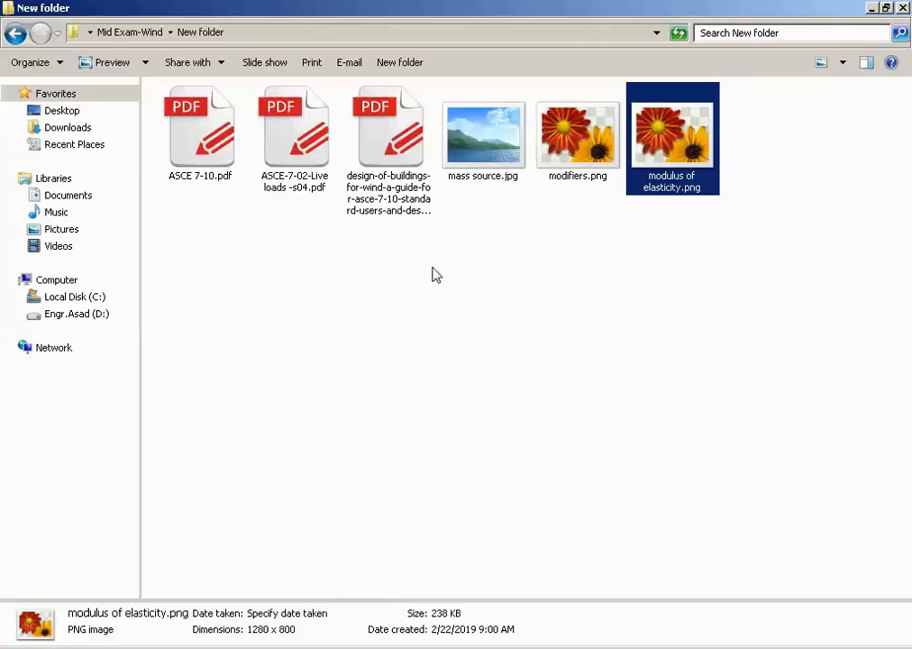
{"action": "double_click", "coordinate": [554, 186]}
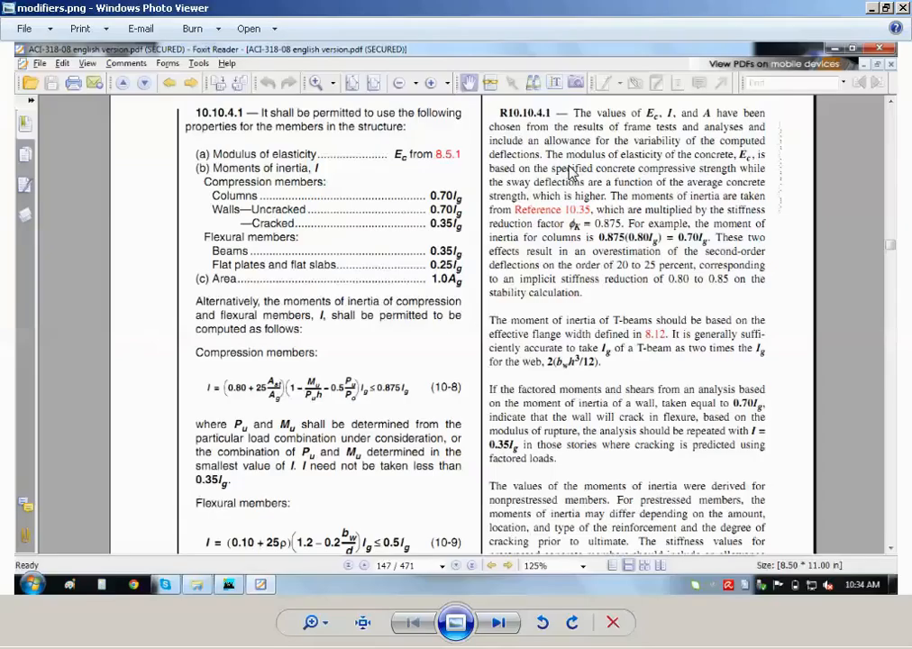
{"action": "scroll", "coordinate": [270, 270], "scroll_direction": "up", "scroll_amount": 1}
{"action": "scroll", "coordinate": [207, 225], "scroll_direction": "up", "scroll_amount": 1}
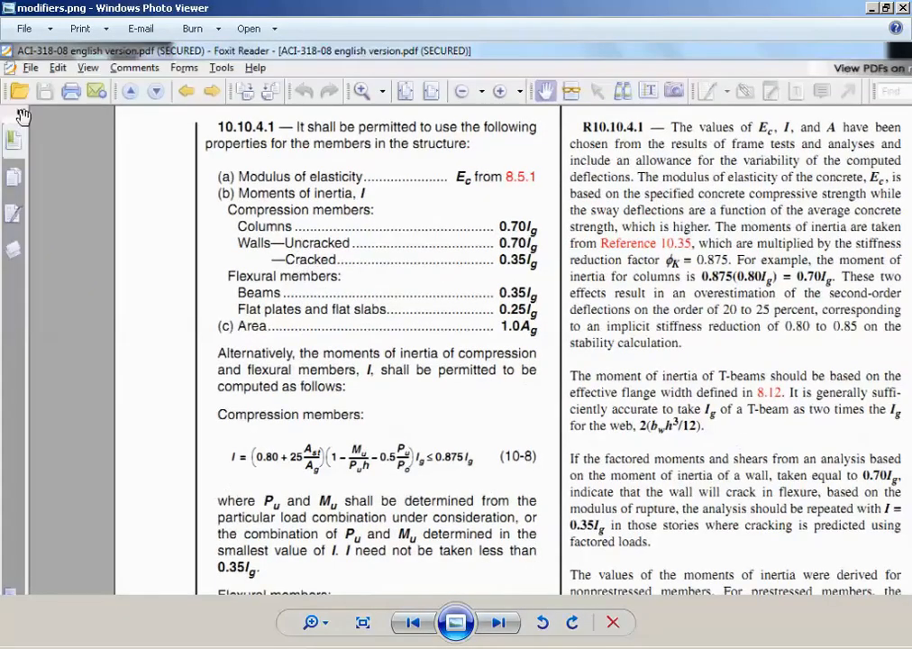
{"action": "scroll", "coordinate": [450, 234], "scroll_direction": "up", "scroll_amount": 1}
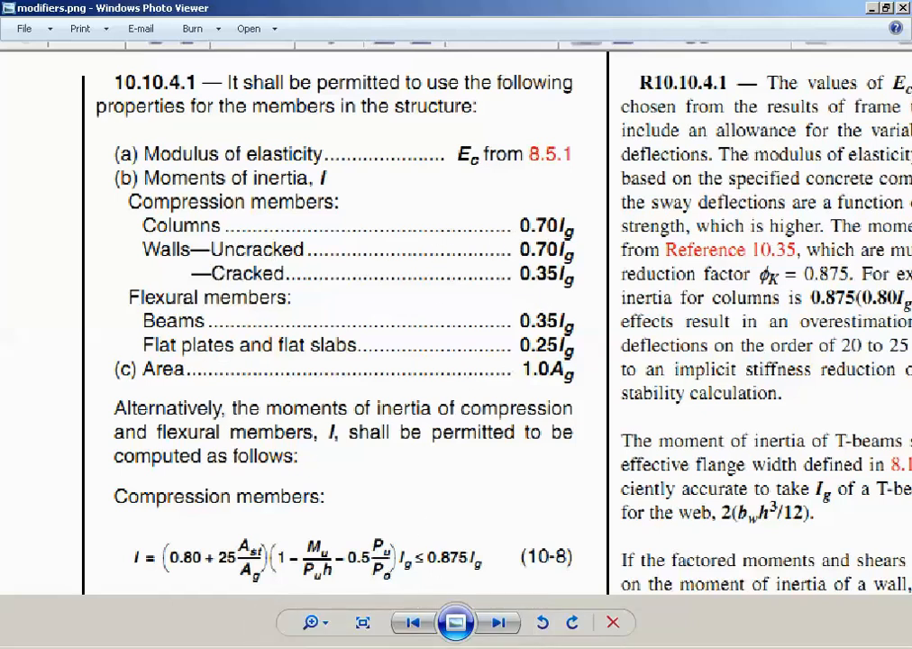
{"action": "key", "text": "alt+Tab"}
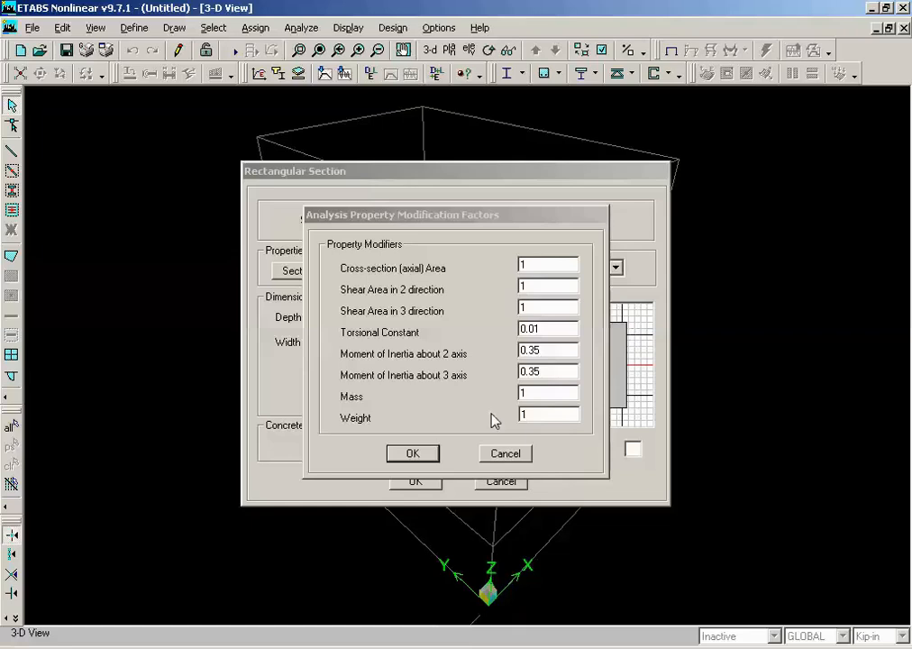
{"action": "left_click", "coordinate": [413, 453]}
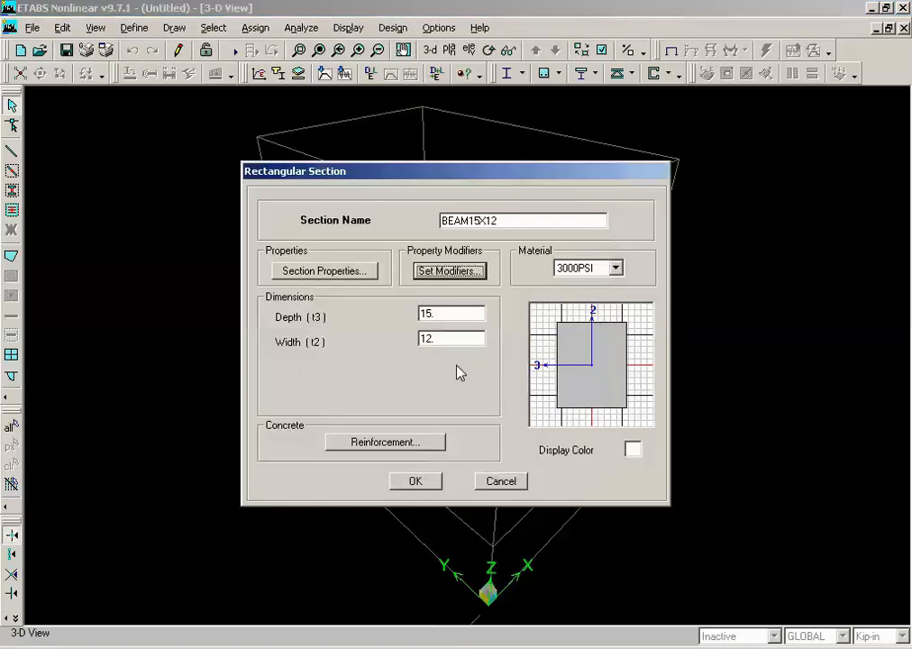
Review the beam's reinforcement data, accept it unchanged and accept the BEAM15X12 section
{"action": "left_click", "coordinate": [406, 442]}
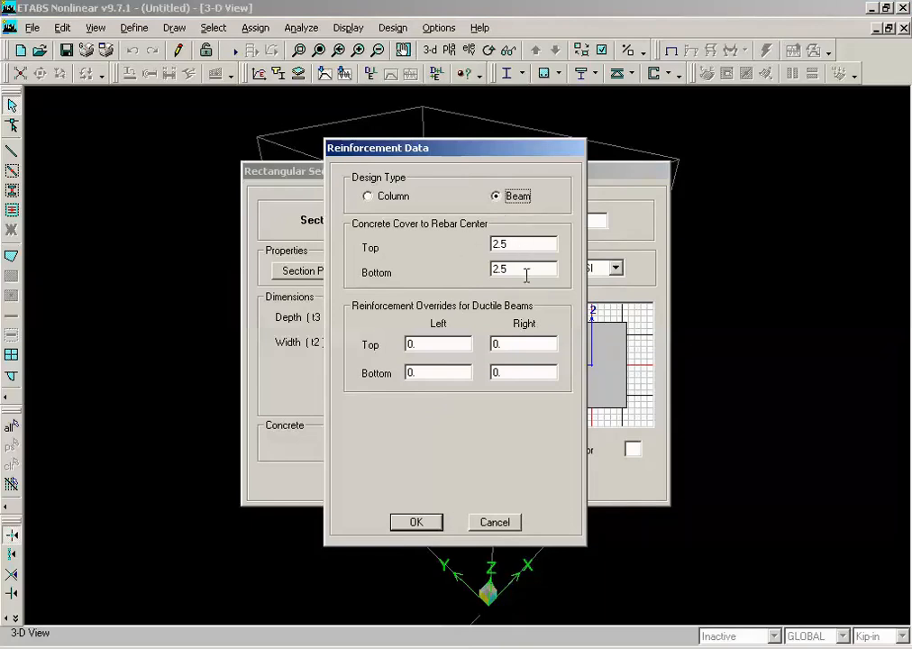
{"action": "left_click", "coordinate": [415, 522]}
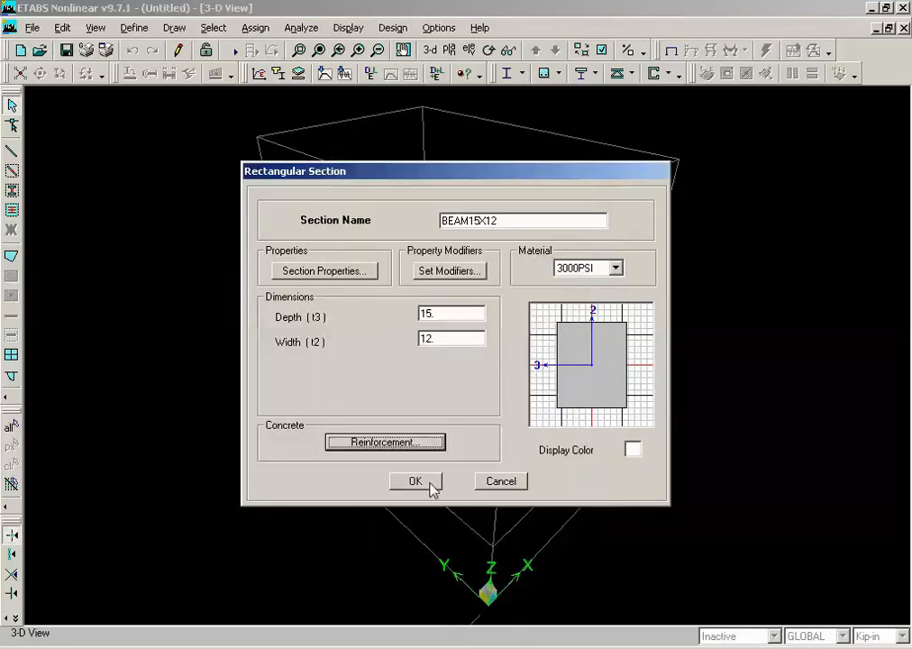
{"action": "left_click", "coordinate": [431, 487]}
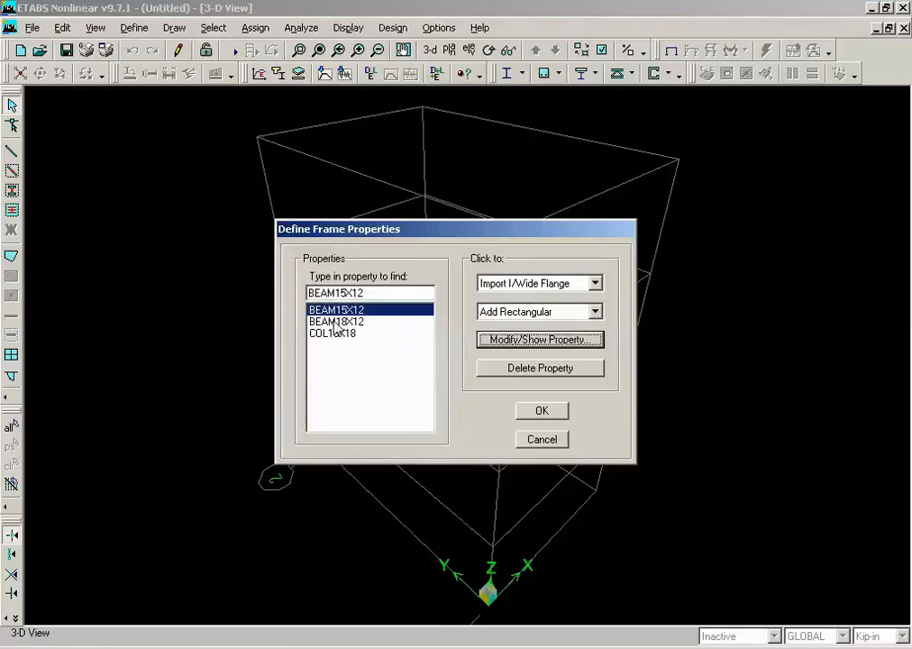
Open the property modifiers of the COL18X18 section, compare its moment of inertia factors with modifiers.png and return to ETABS
{"action": "left_click", "coordinate": [336, 333]}
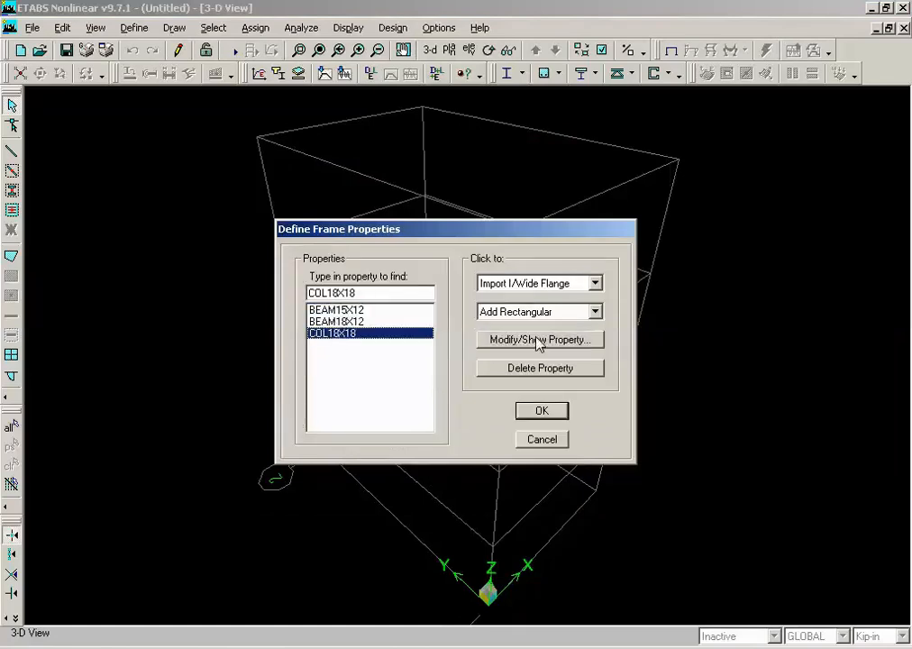
{"action": "left_click", "coordinate": [538, 341]}
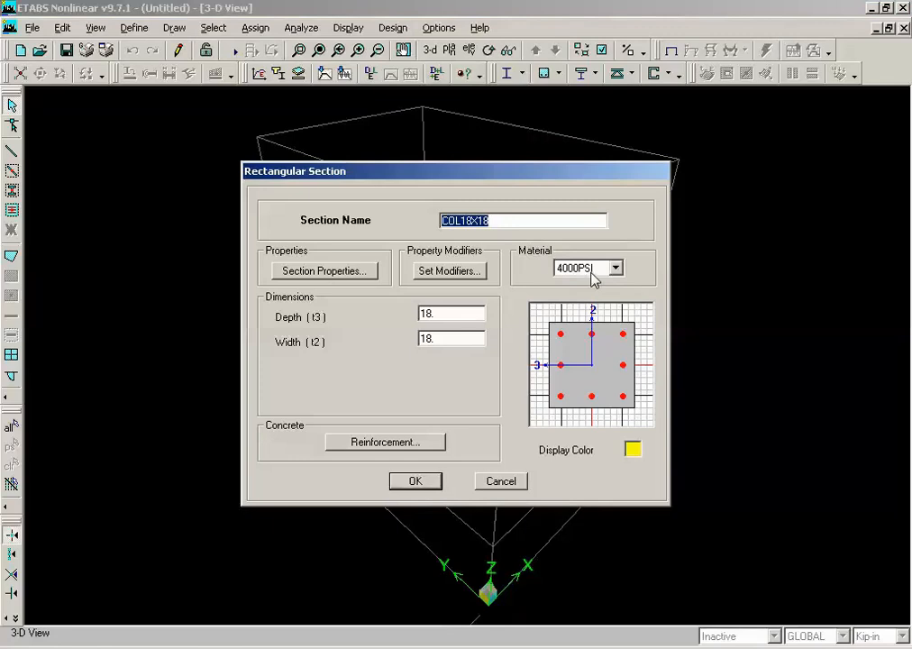
{"action": "left_click", "coordinate": [458, 271]}
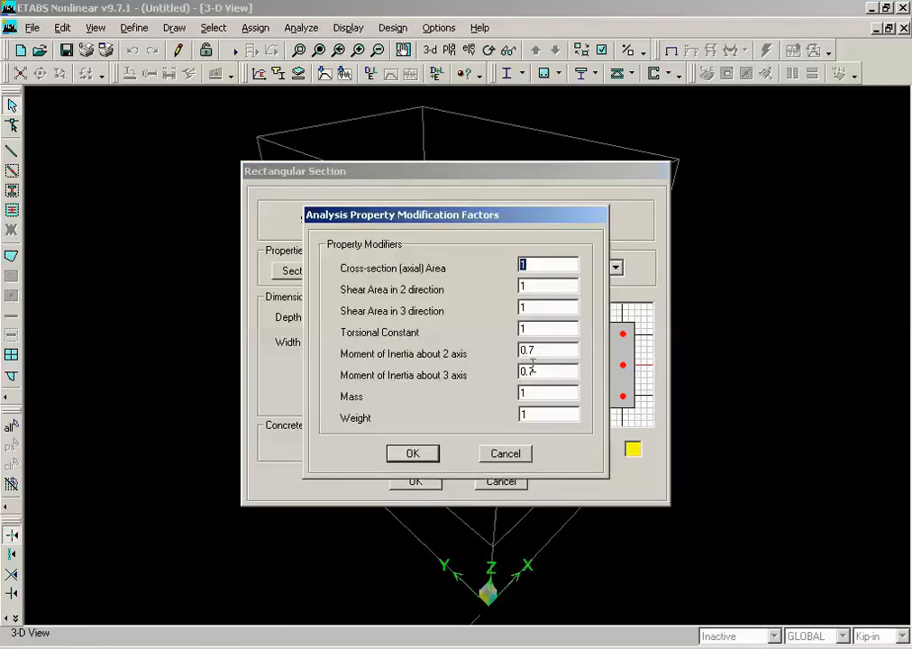
{"action": "left_click", "coordinate": [436, 648]}
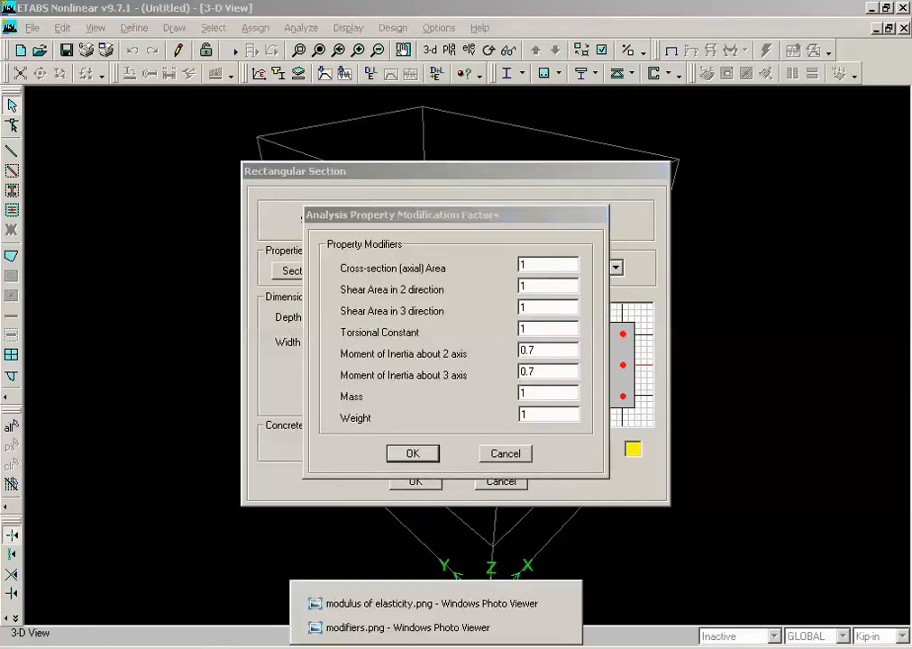
{"action": "left_click", "coordinate": [407, 627]}
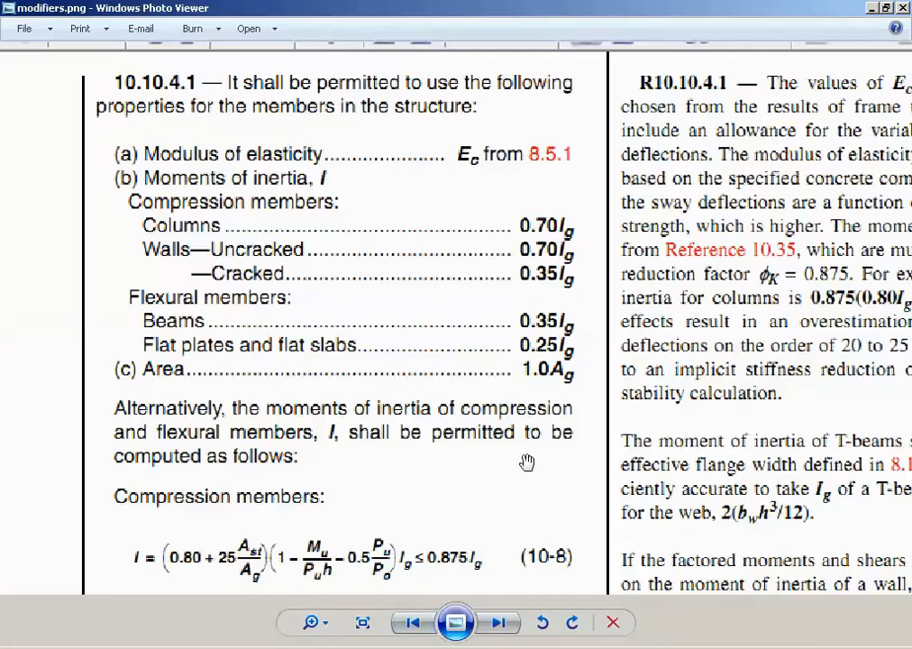
{"action": "left_click", "coordinate": [411, 648]}
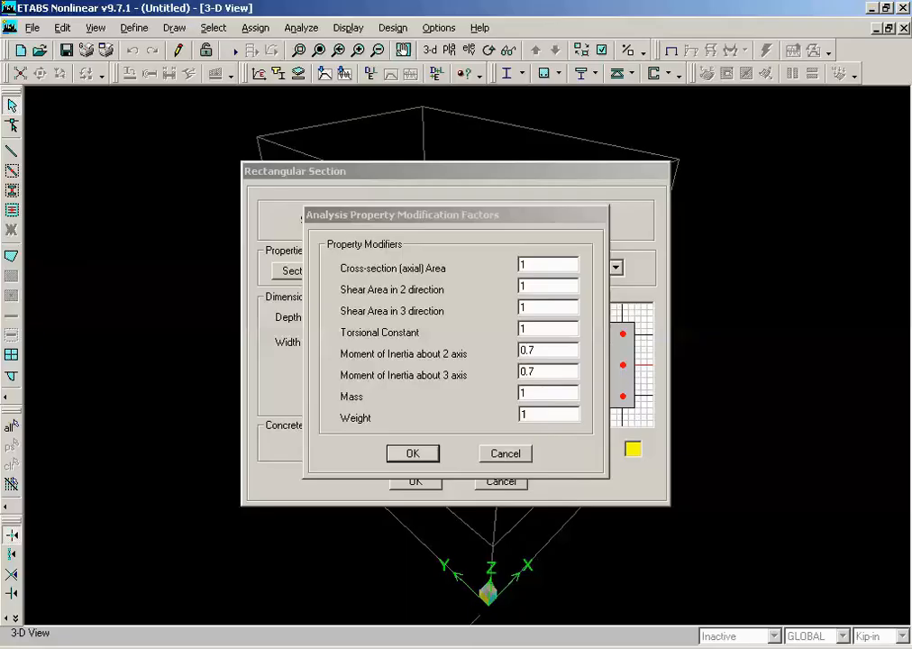
Accept the column's property modifiers, the COL18X18 section and the frame property definitions
{"action": "left_click", "coordinate": [419, 458]}
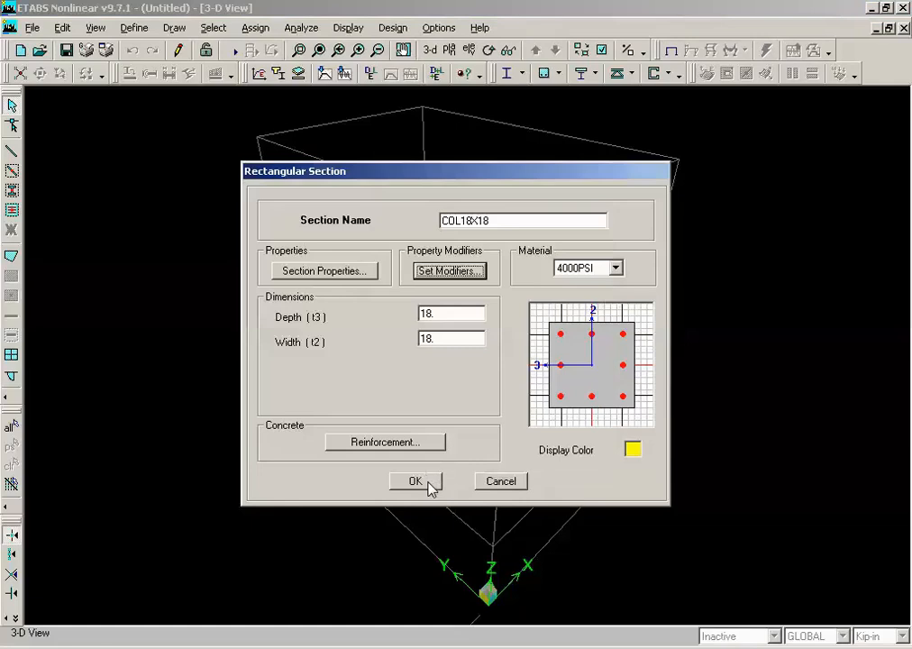
{"action": "left_click", "coordinate": [427, 484]}
{"action": "left_click", "coordinate": [528, 413]}
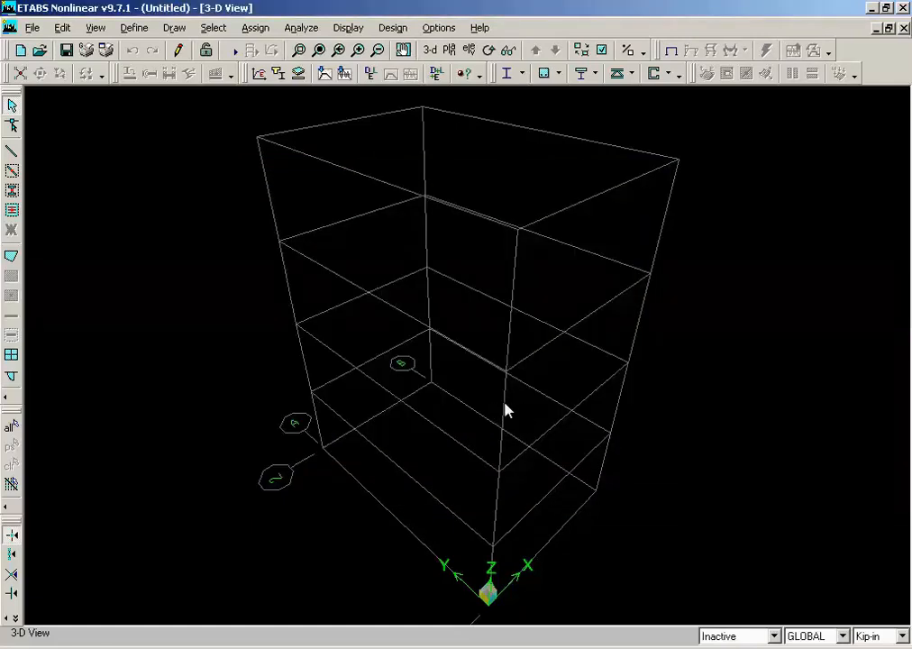
Open the HALLSLAB section from the wall/slab/deck definitions and set its bending thickness to 6
{"action": "left_click", "coordinate": [132, 28]}
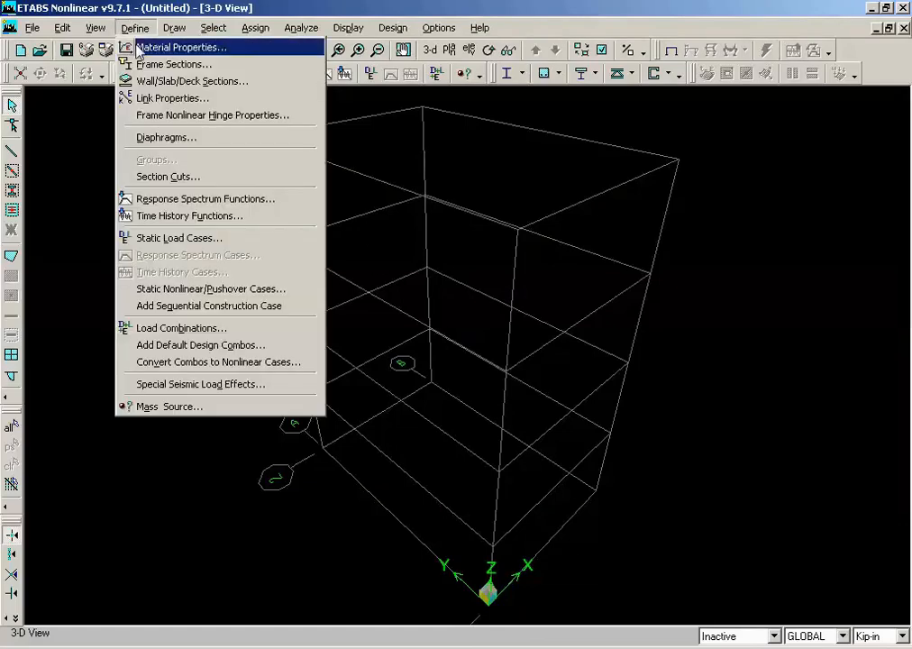
{"action": "left_click", "coordinate": [158, 83]}
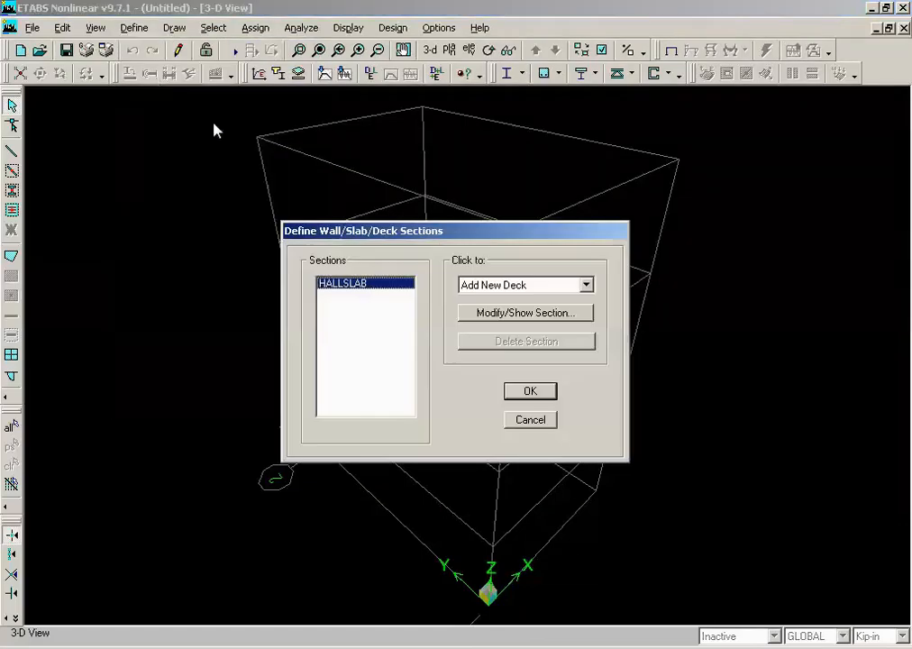
{"action": "left_click", "coordinate": [501, 319]}
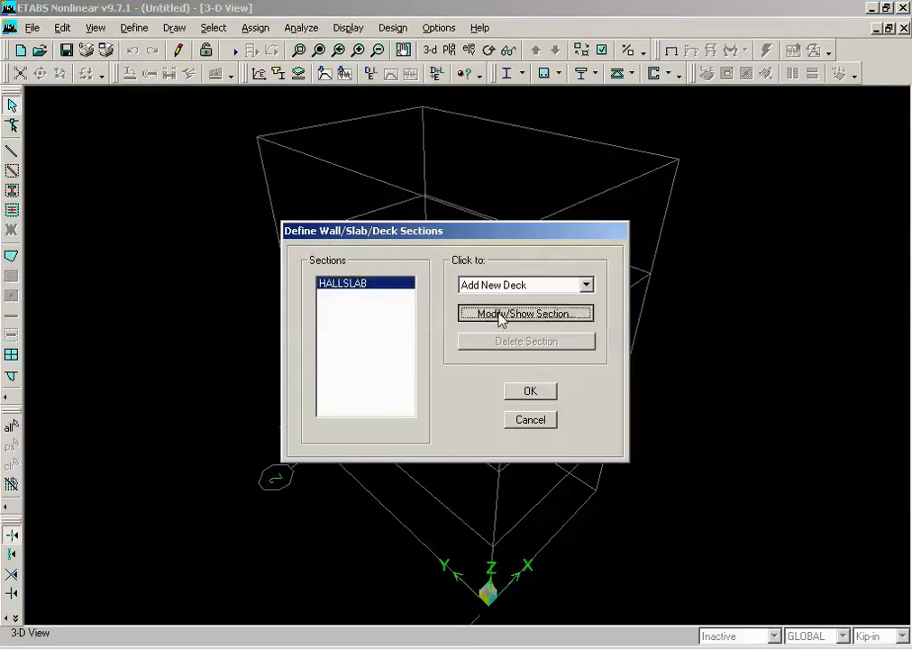
{"action": "left_click", "coordinate": [529, 208]}
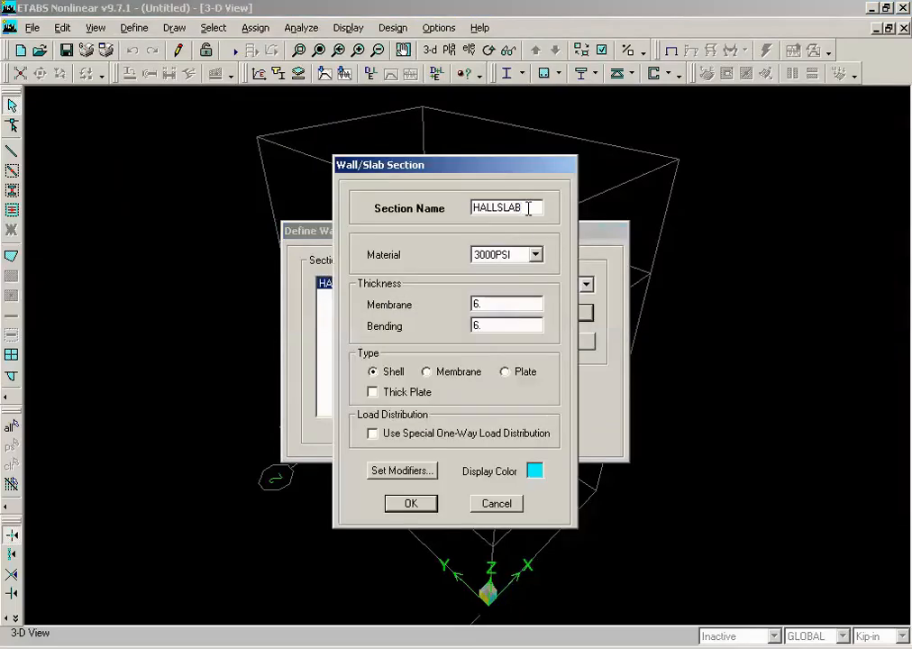
{"action": "left_click_drag", "start_coordinate": [509, 171], "coordinate": [569, 172]}
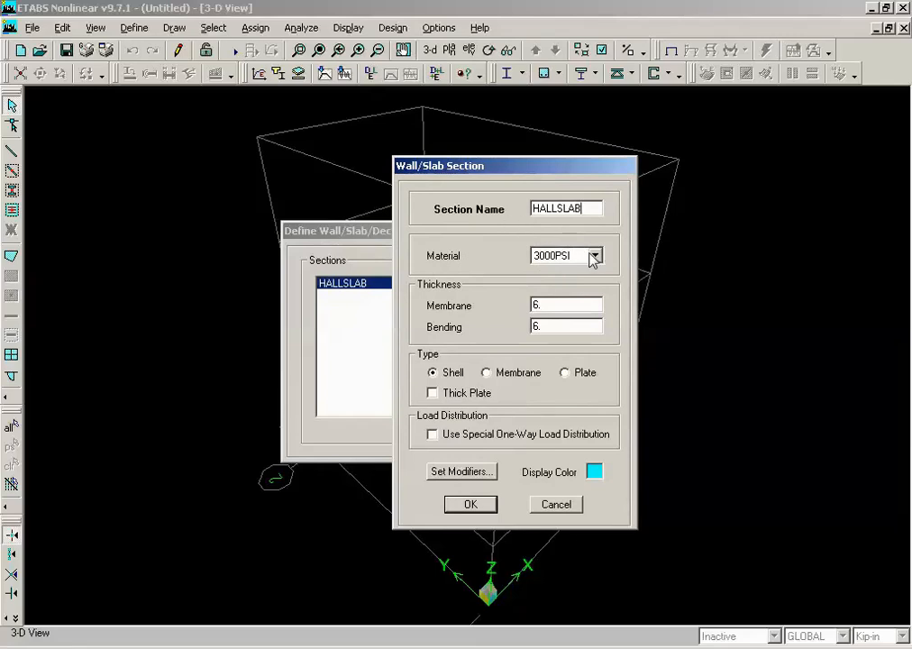
{"action": "double_click", "coordinate": [555, 305]}
{"action": "double_click", "coordinate": [555, 327]}
{"action": "type", "text": "6."}
Open the slab's stiffness modifiers, compare the bending factors with the flat slab value in modifiers.png and return to ETABS
{"action": "left_click", "coordinate": [481, 475]}
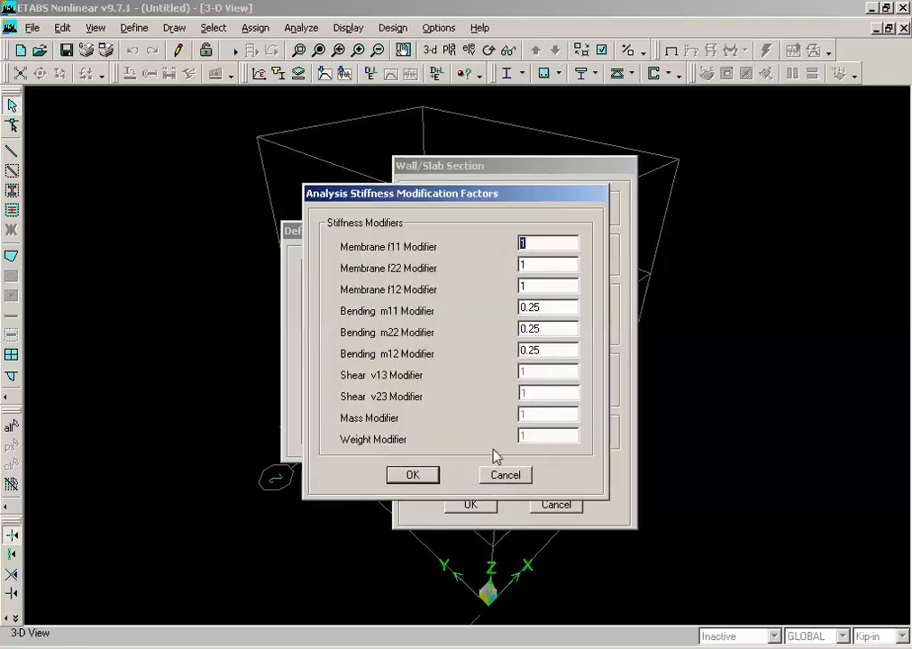
{"action": "double_click", "coordinate": [559, 309]}
{"action": "left_click", "coordinate": [436, 648]}
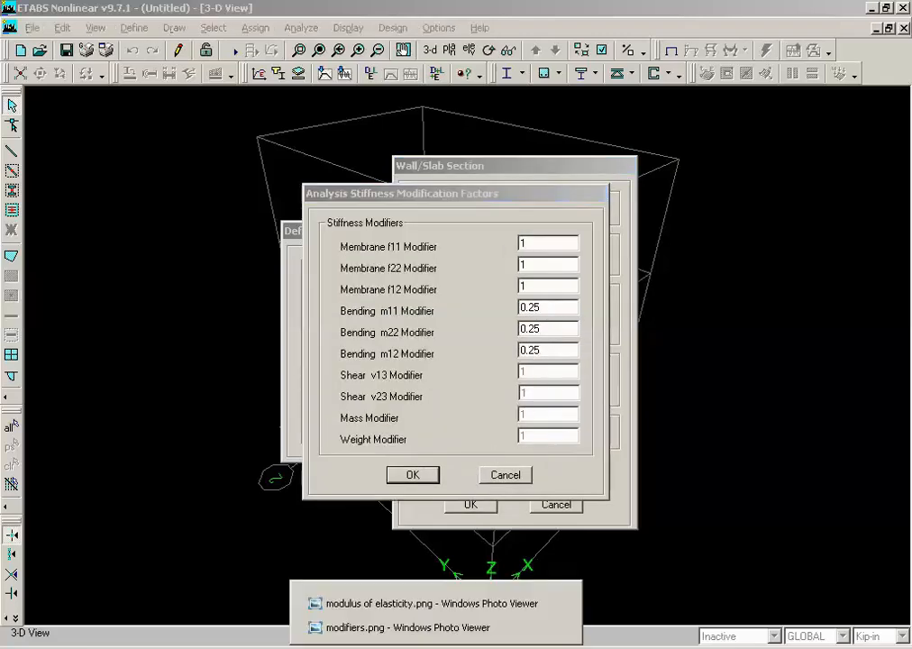
{"action": "left_click", "coordinate": [408, 627]}
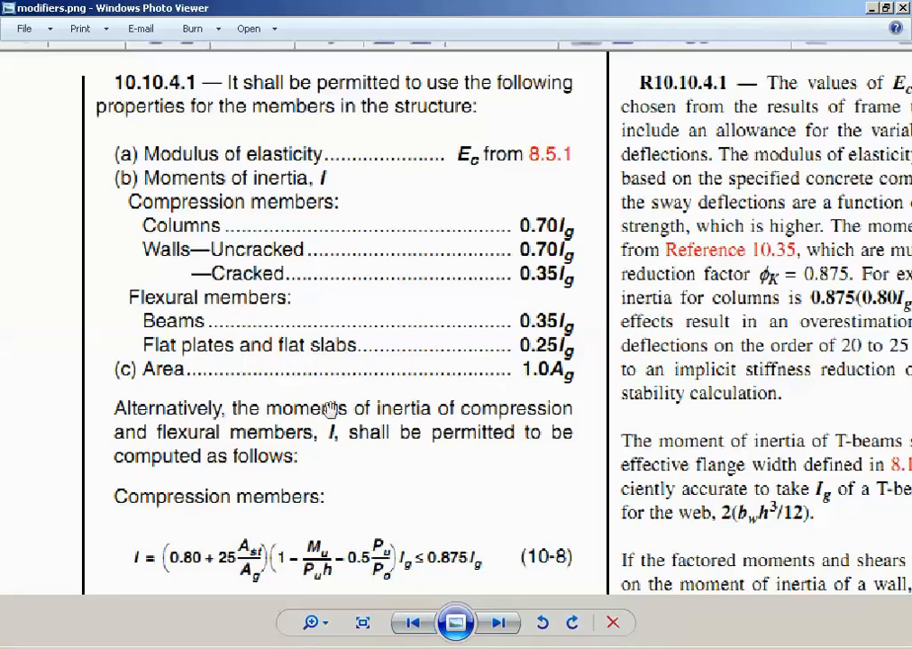
{"action": "left_click", "coordinate": [388, 647]}
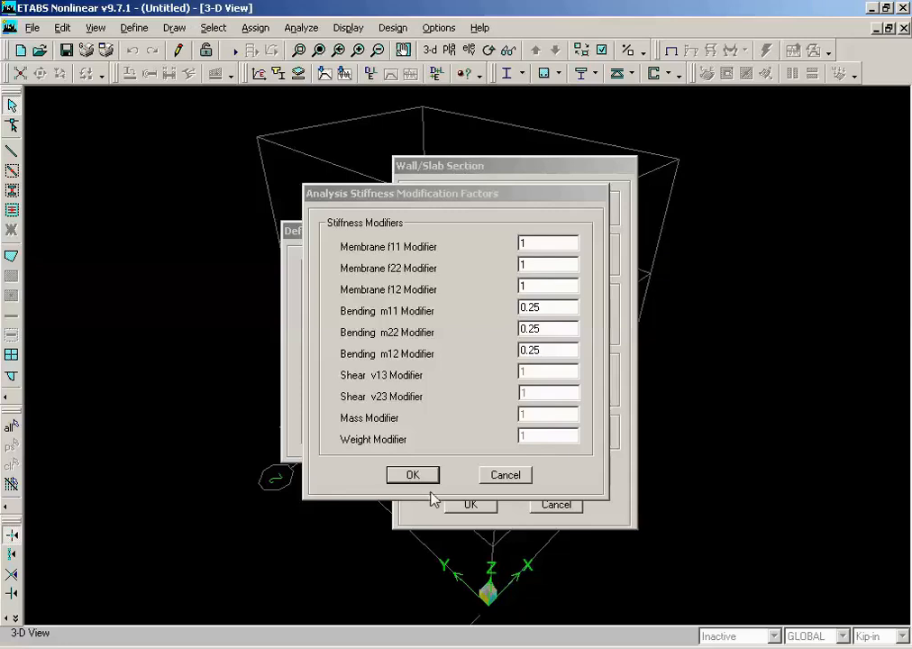
Accept the slab's stiffness modifiers, the HALLSLAB section and the wall/slab/deck definitions
{"action": "left_click", "coordinate": [426, 475]}
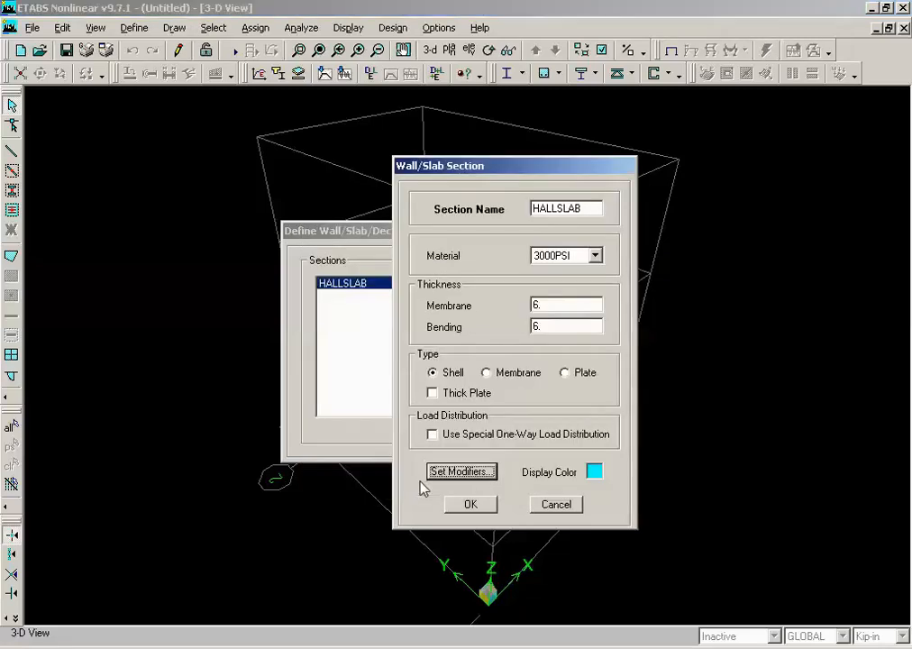
{"action": "left_click", "coordinate": [475, 507]}
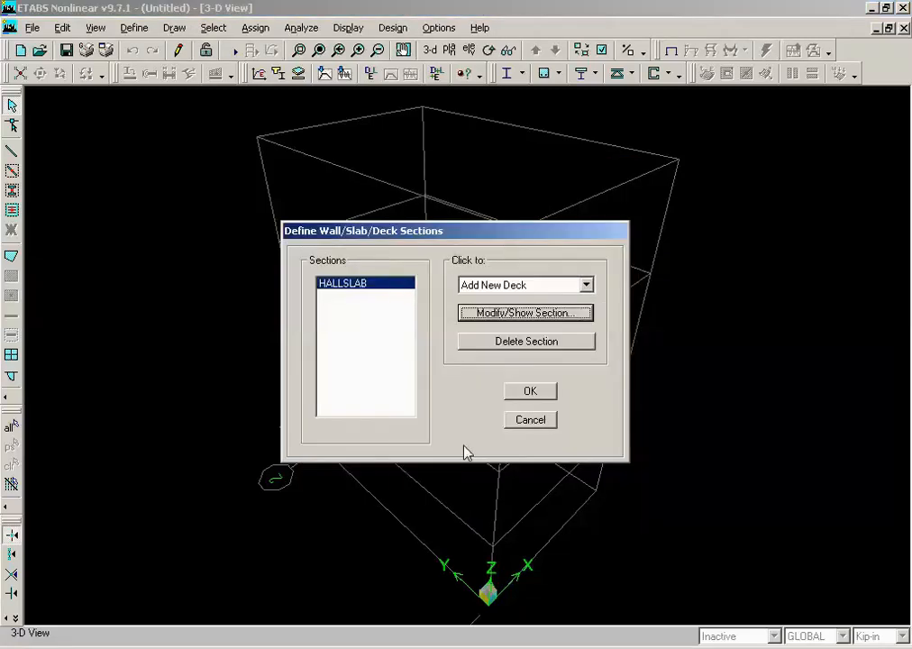
{"action": "left_click", "coordinate": [539, 391]}
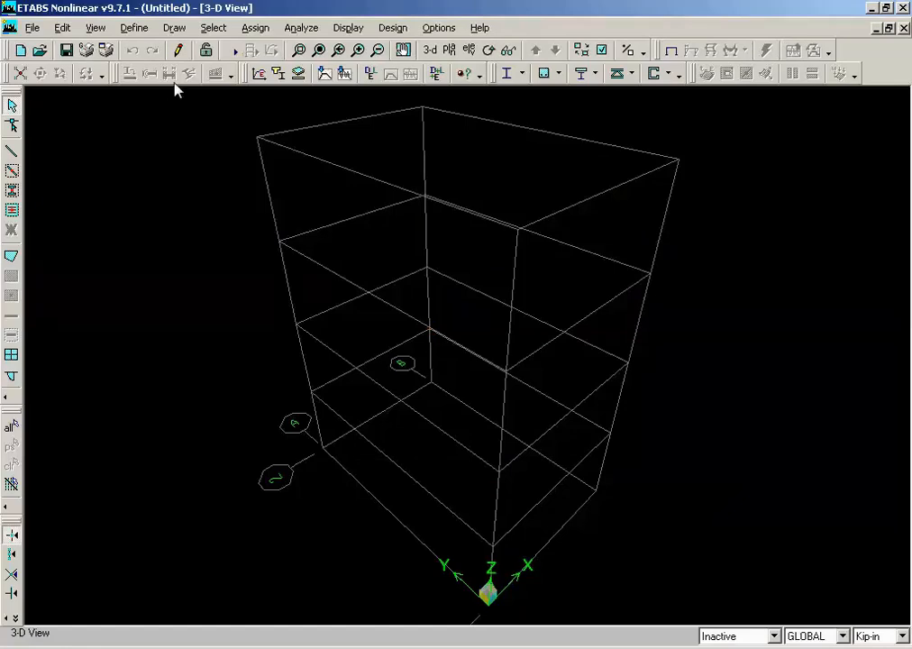
Open the static load case definitions and review the LIVE, WINDX and WINDY cases
{"action": "left_click", "coordinate": [135, 28]}
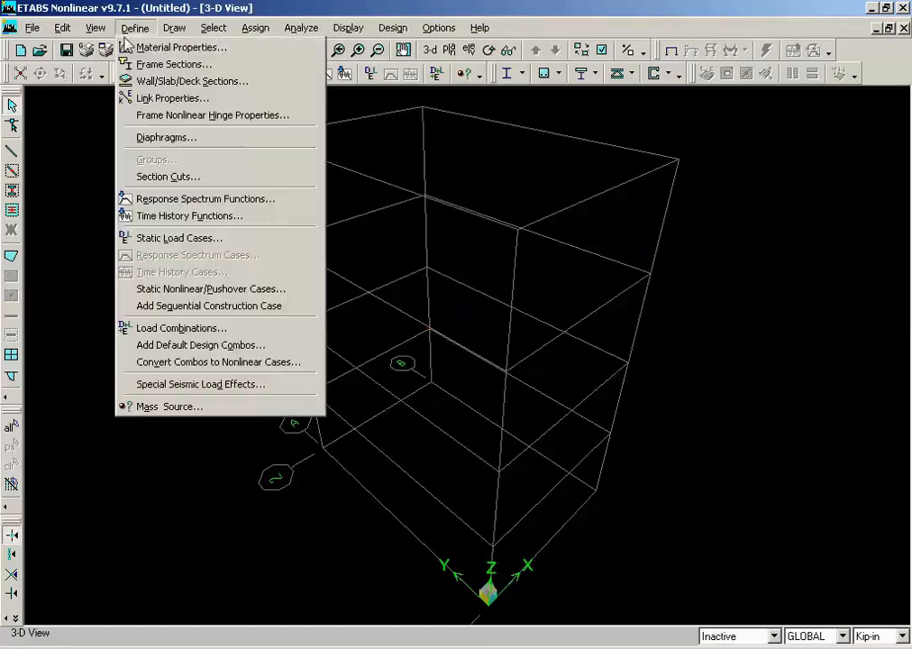
{"action": "left_click", "coordinate": [179, 239]}
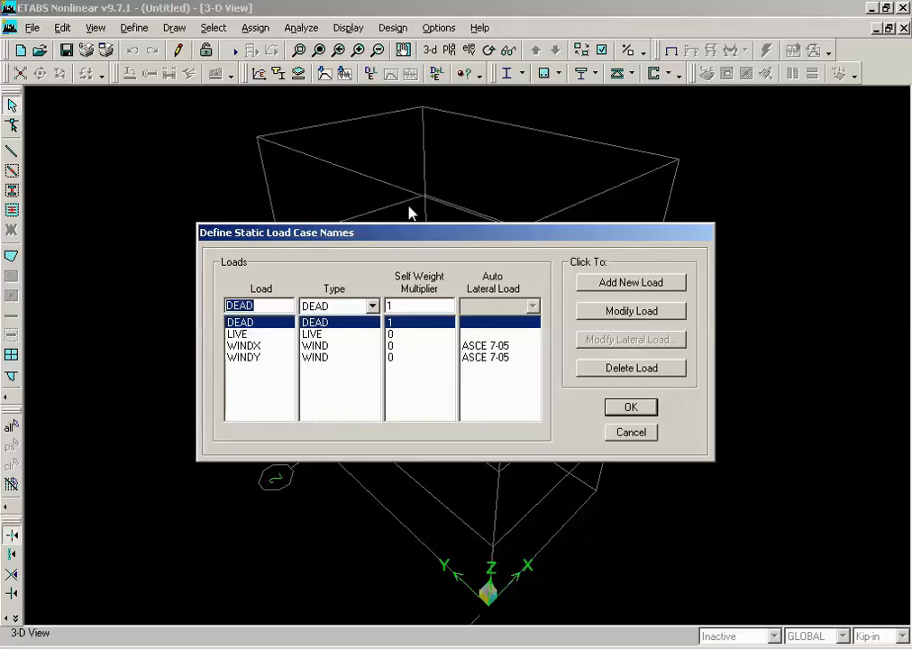
{"action": "left_click", "coordinate": [390, 334]}
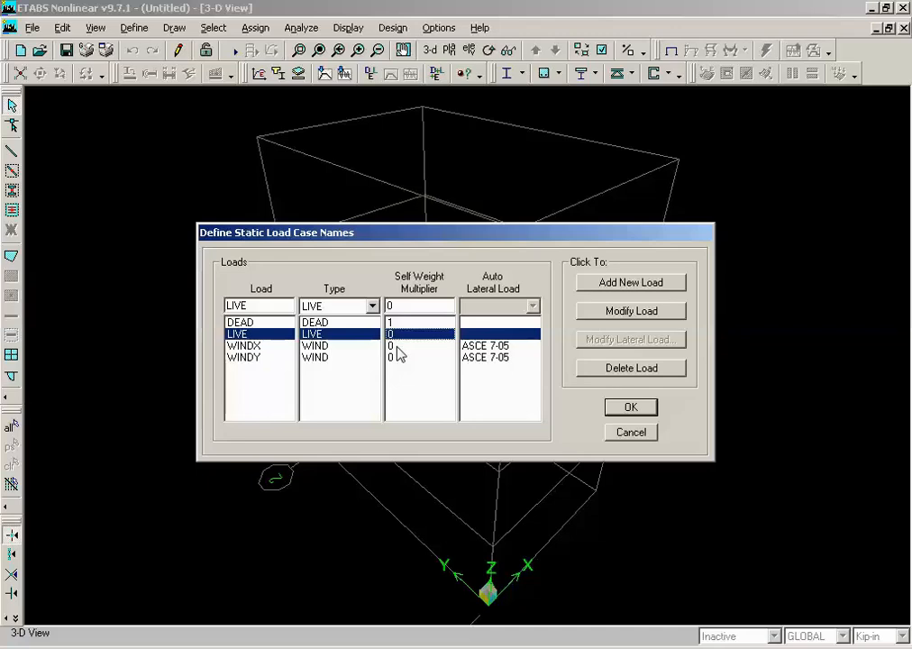
{"action": "left_click", "coordinate": [258, 346]}
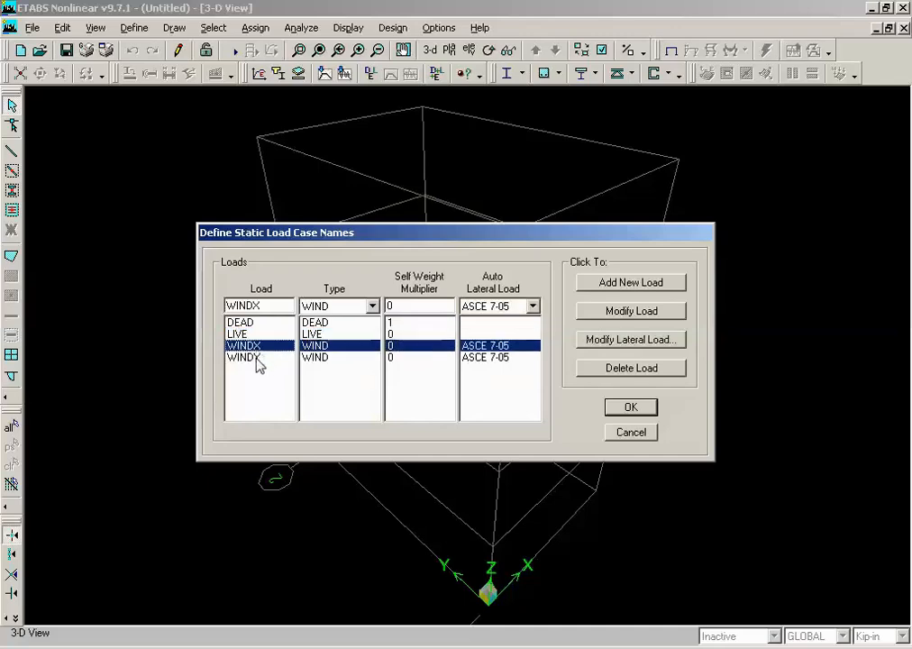
{"action": "left_click", "coordinate": [257, 358]}
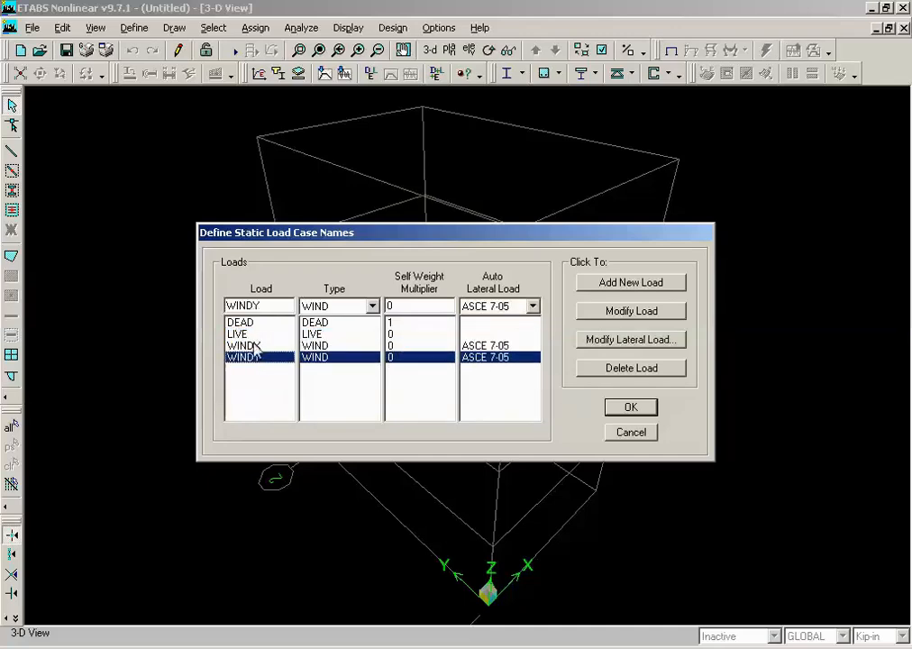
Review the auto lateral load codes offered for the WINDX load case and keep ASCE 7-05
{"action": "left_click", "coordinate": [256, 348]}
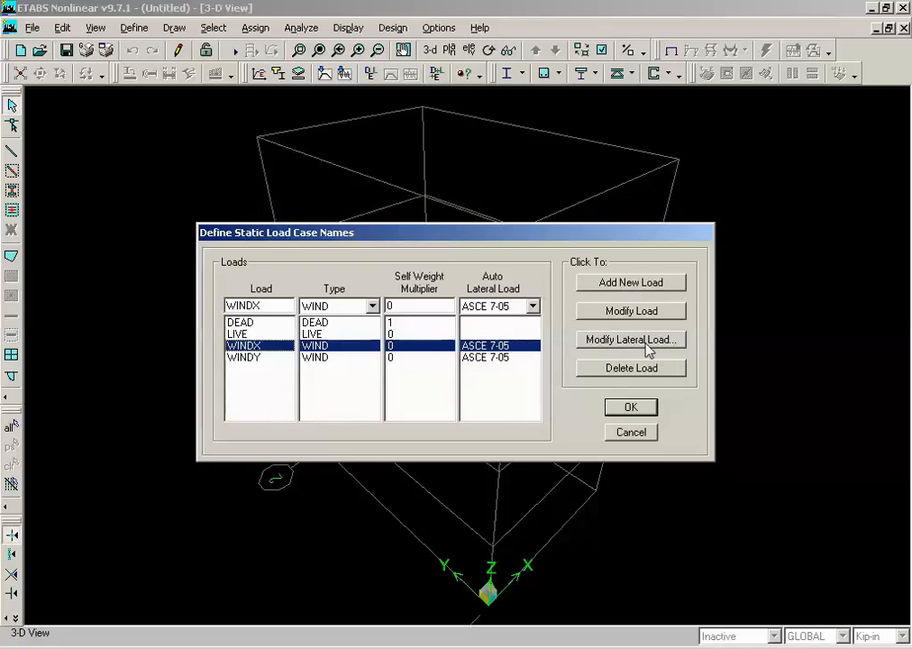
{"action": "left_click", "coordinate": [516, 307]}
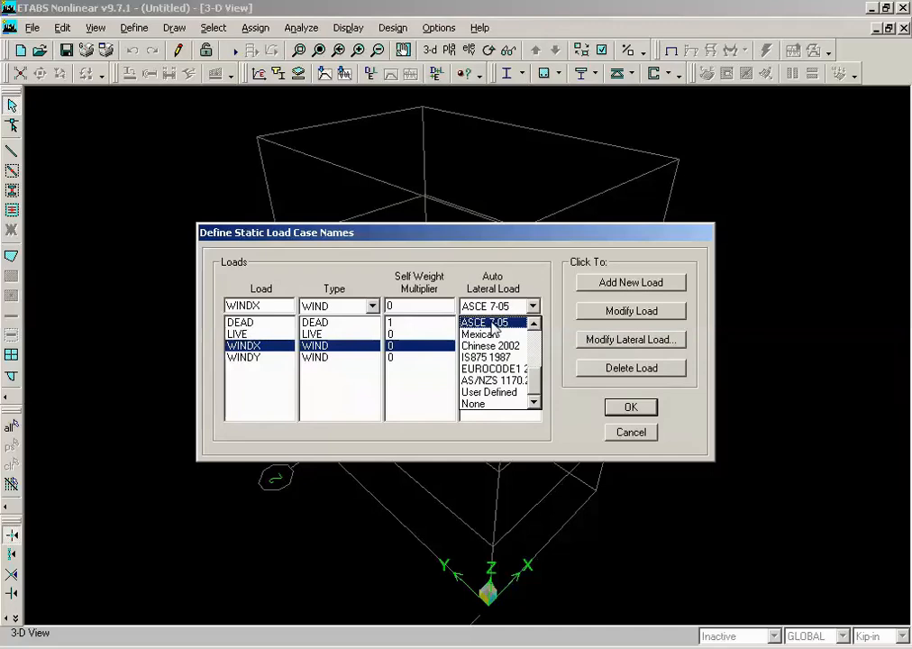
{"action": "left_click", "coordinate": [534, 323]}
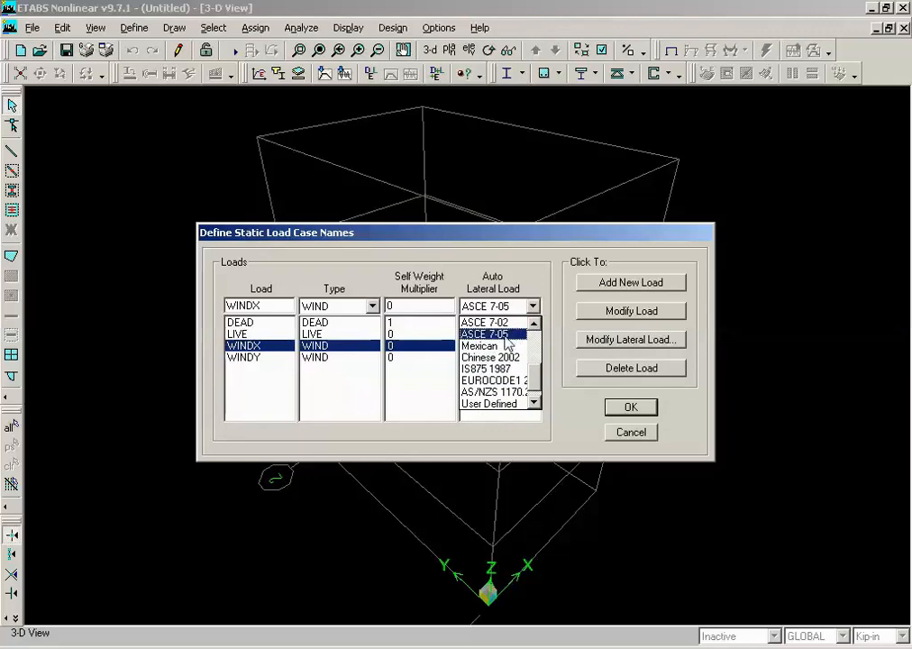
{"action": "left_click", "coordinate": [438, 347]}
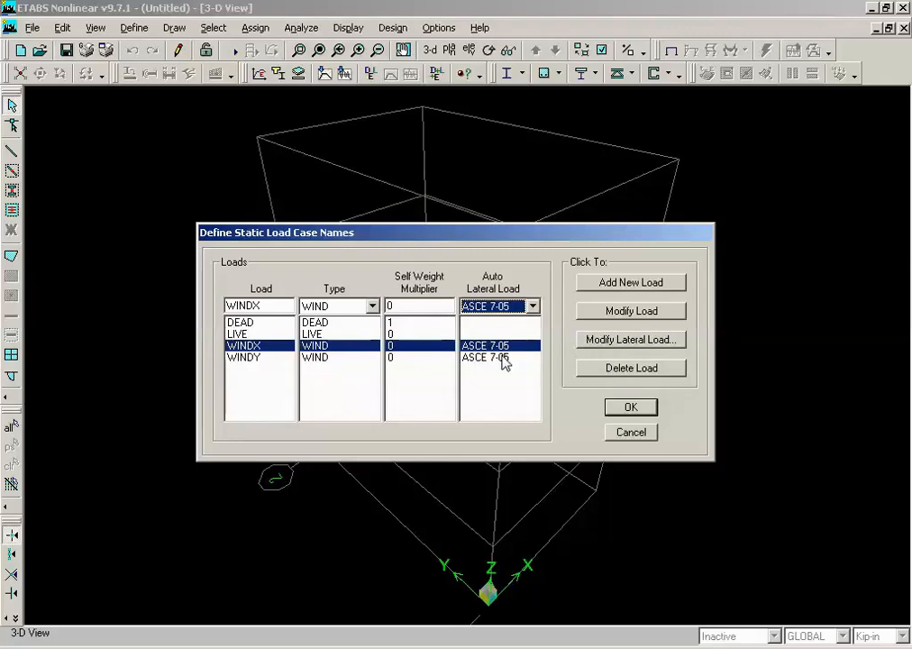
Open the ASCE 7-05 wind loading settings of the WINDX case and set the wind speed to 35 mph
{"action": "left_click", "coordinate": [585, 343]}
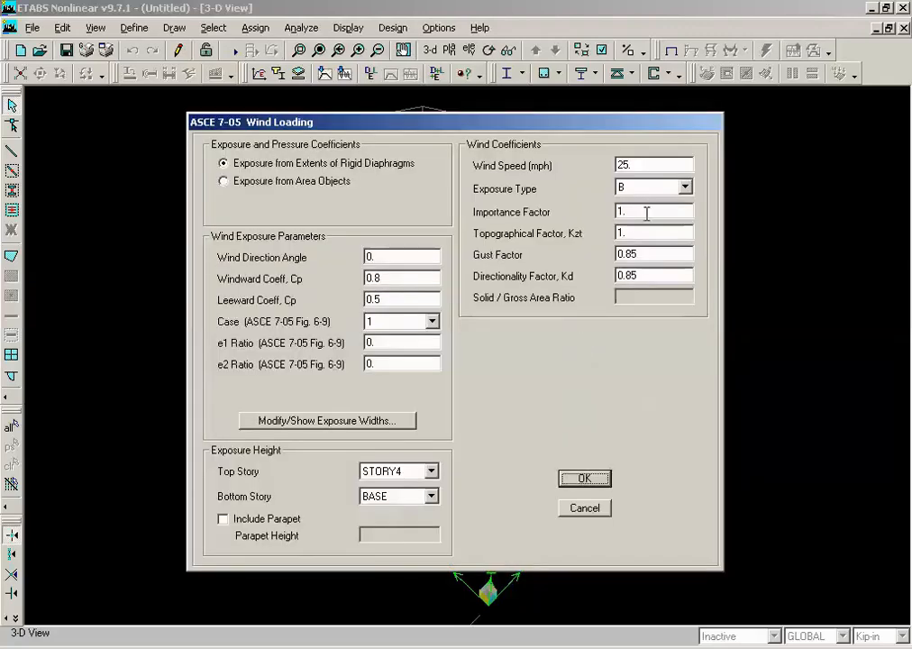
{"action": "double_click", "coordinate": [643, 166]}
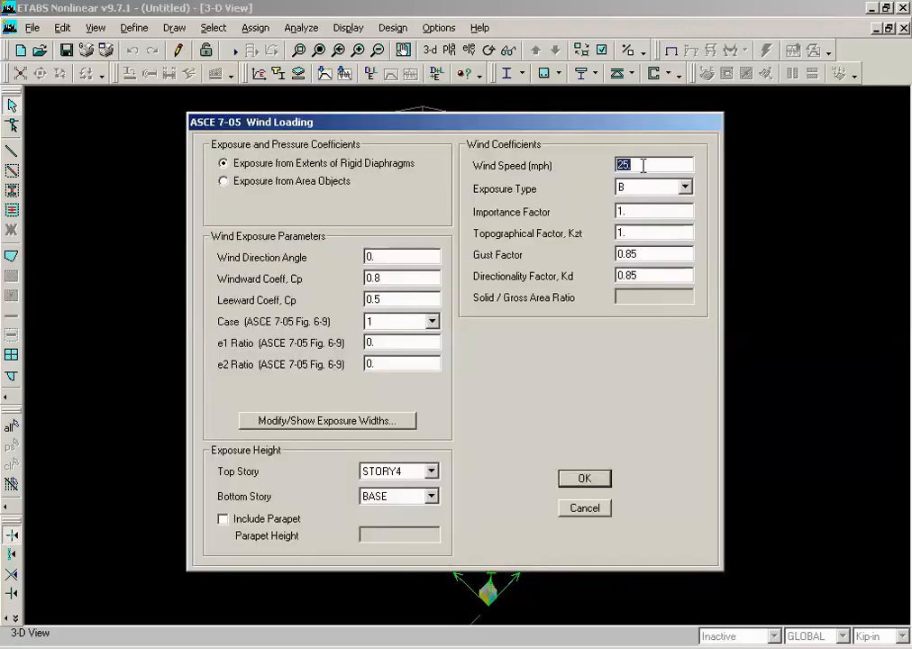
{"action": "left_click", "coordinate": [644, 166]}
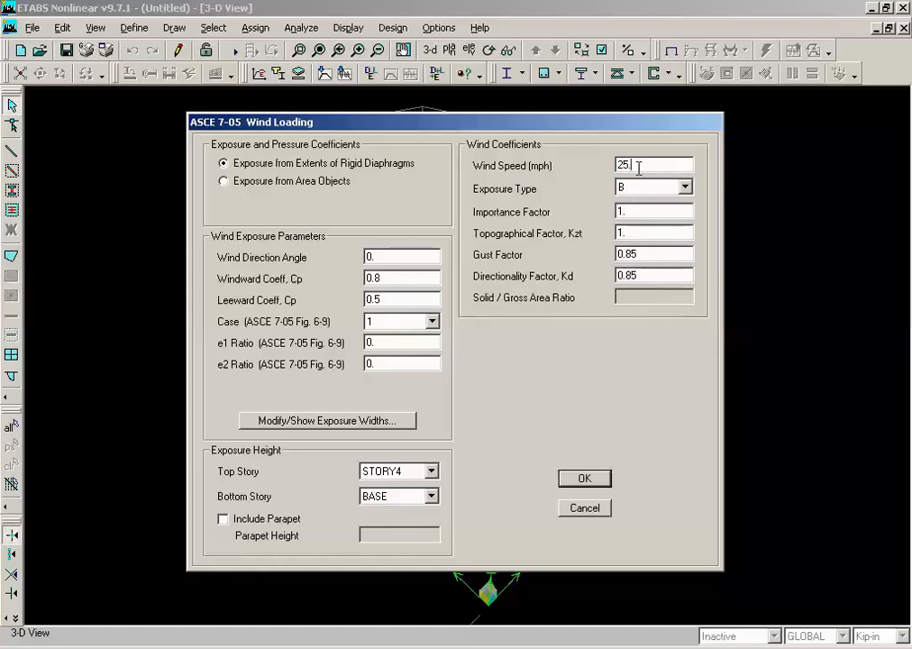
{"action": "left_click_drag", "start_coordinate": [637, 168], "coordinate": [588, 172]}
{"action": "type", "text": "35"}
{"action": "mouse_move", "coordinate": [80, 648]}
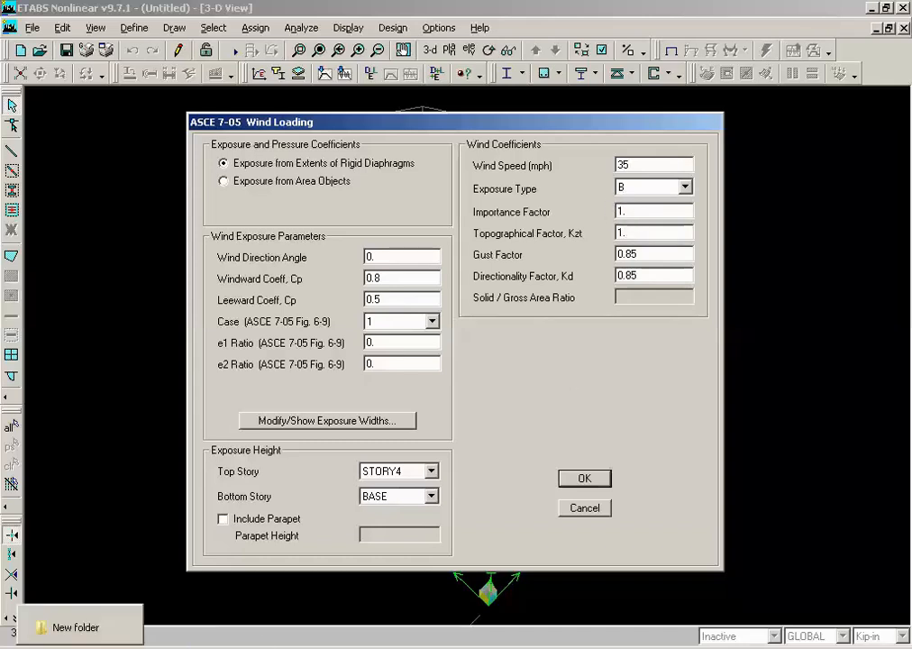
Check the exposure type options and open the design-of-buildings-for-wind guide PDF from the reference folder
{"action": "left_click", "coordinate": [662, 188]}
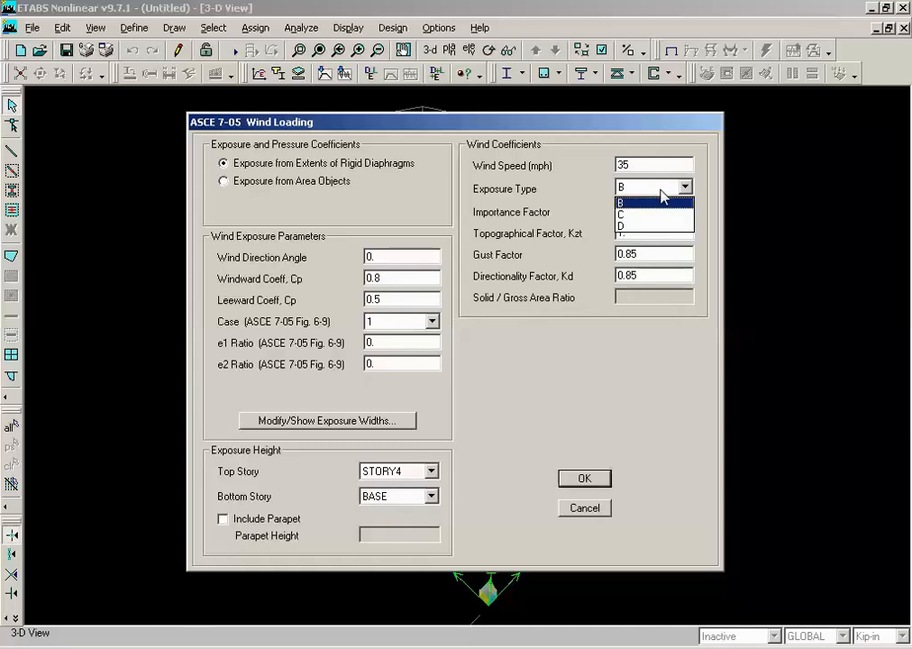
{"action": "key", "text": "Down"}
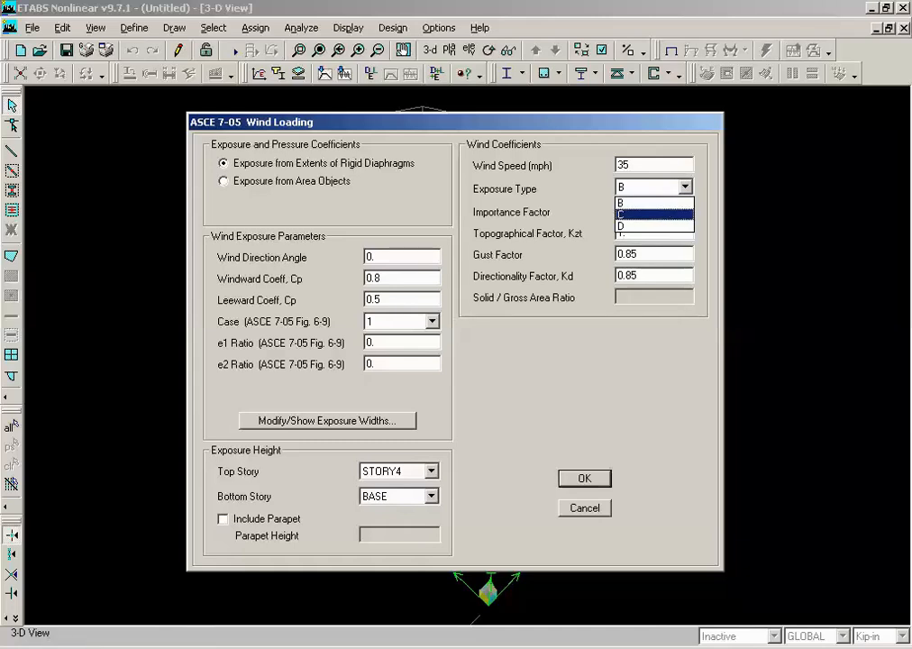
{"action": "left_click", "coordinate": [153, 646]}
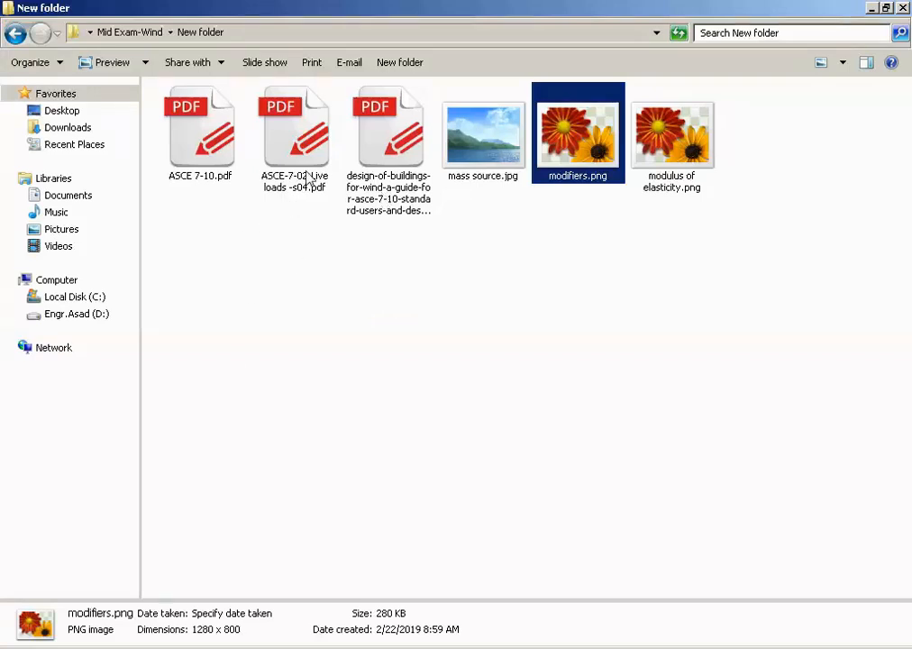
{"action": "double_click", "coordinate": [307, 179]}
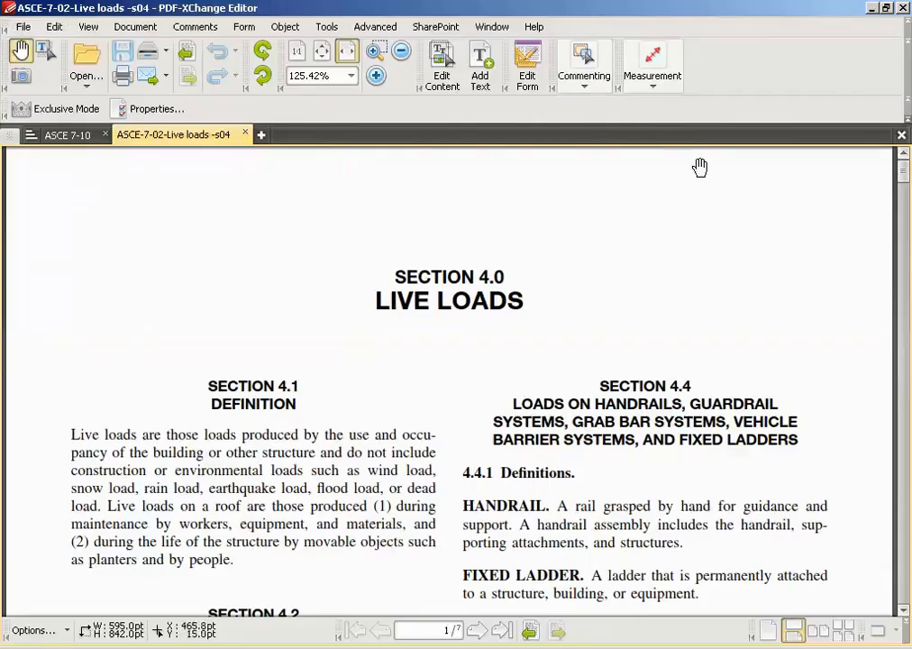
{"action": "left_click", "coordinate": [904, 8]}
{"action": "left_click", "coordinate": [388, 155]}
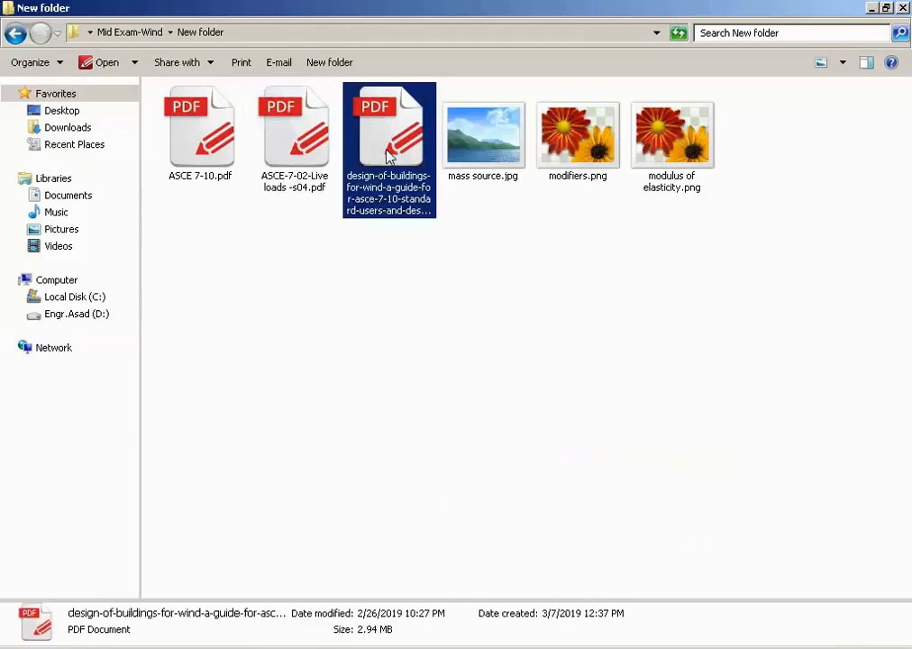
{"action": "double_click", "coordinate": [388, 155]}
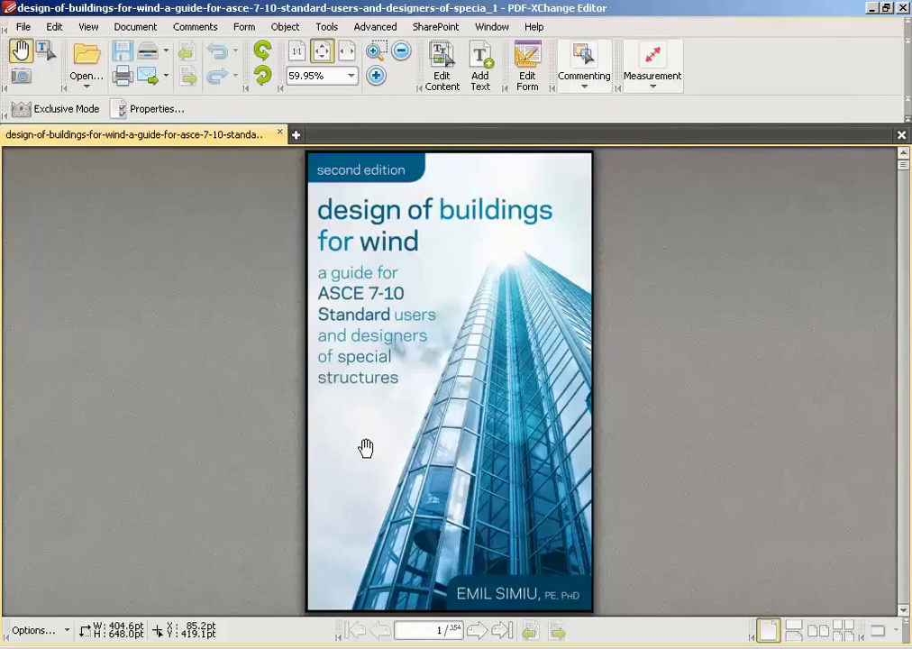
Go to page 41 of the wind design guide and read the exposure category definitions in section 3.4.2
{"action": "key", "text": "ctrl+f"}
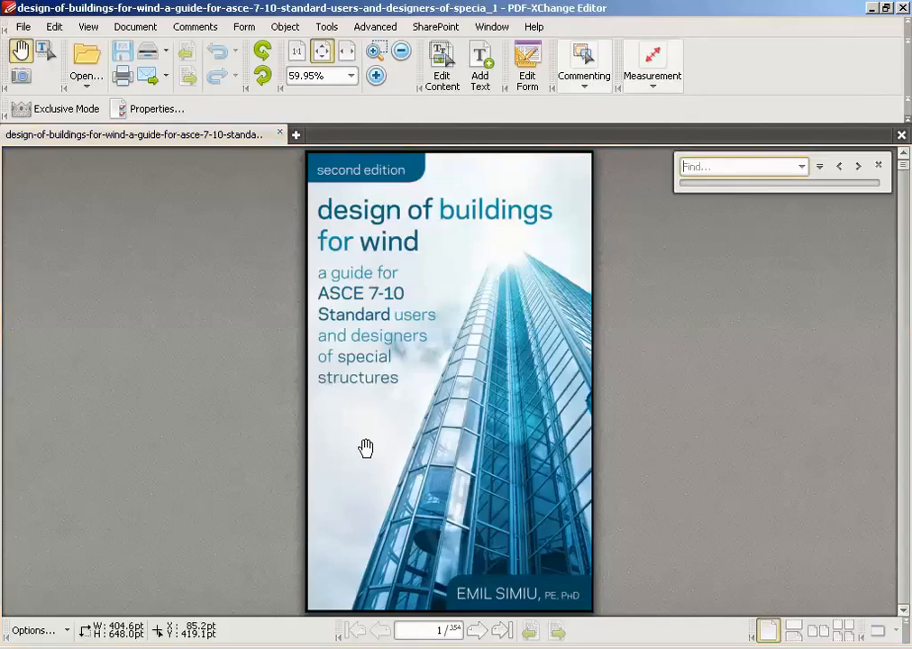
{"action": "left_click", "coordinate": [449, 629]}
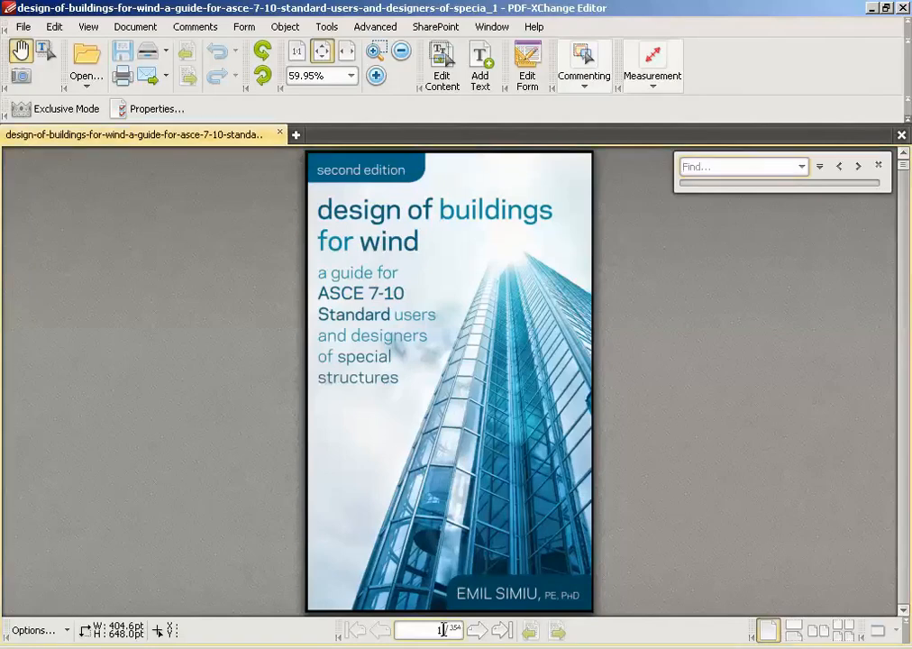
{"action": "type", "text": "41"}
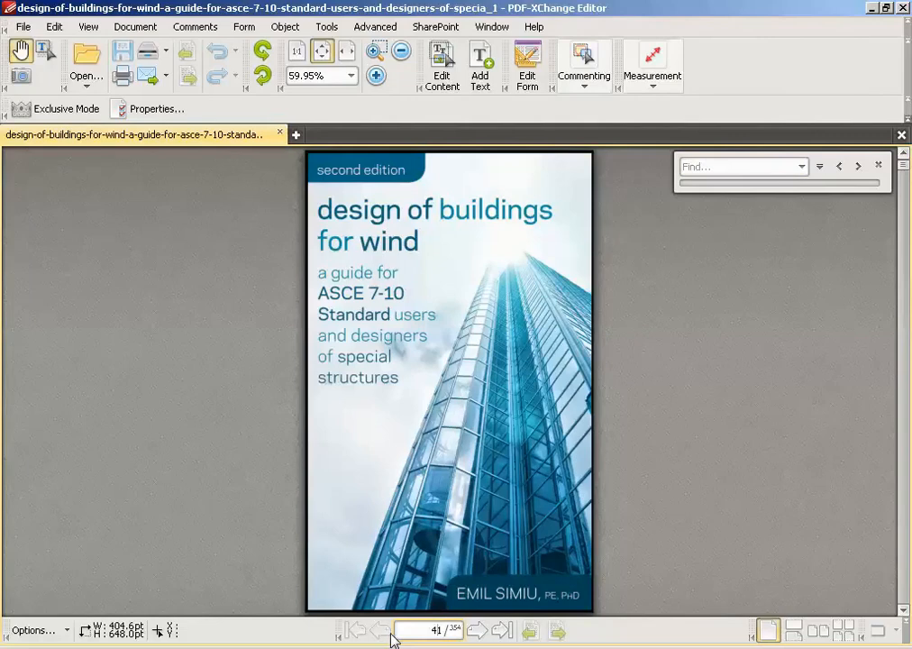
{"action": "key", "text": "Return"}
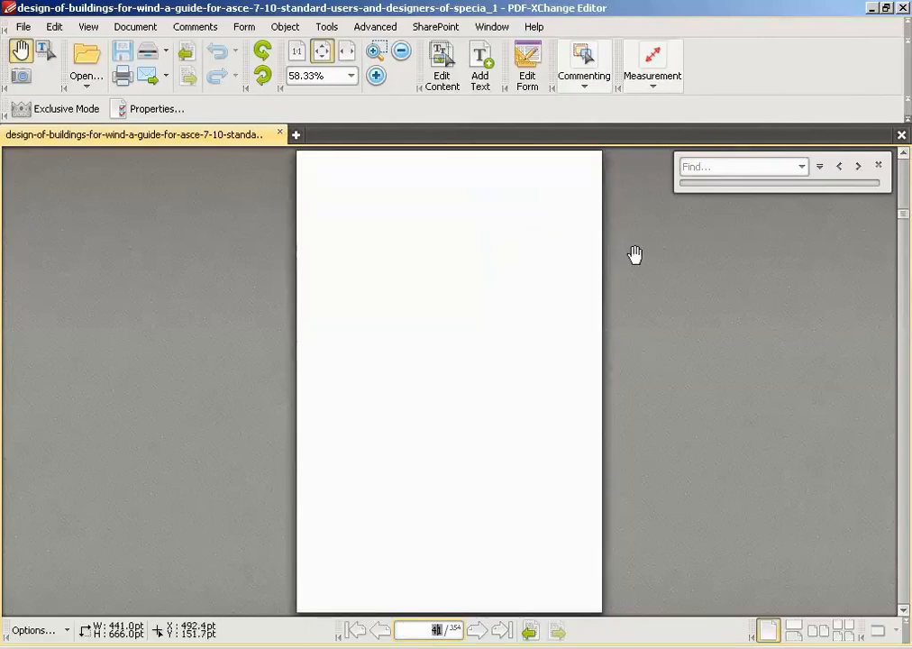
{"action": "left_click", "coordinate": [879, 165]}
{"action": "left_click", "coordinate": [376, 76]}
{"action": "left_click", "coordinate": [376, 76]}
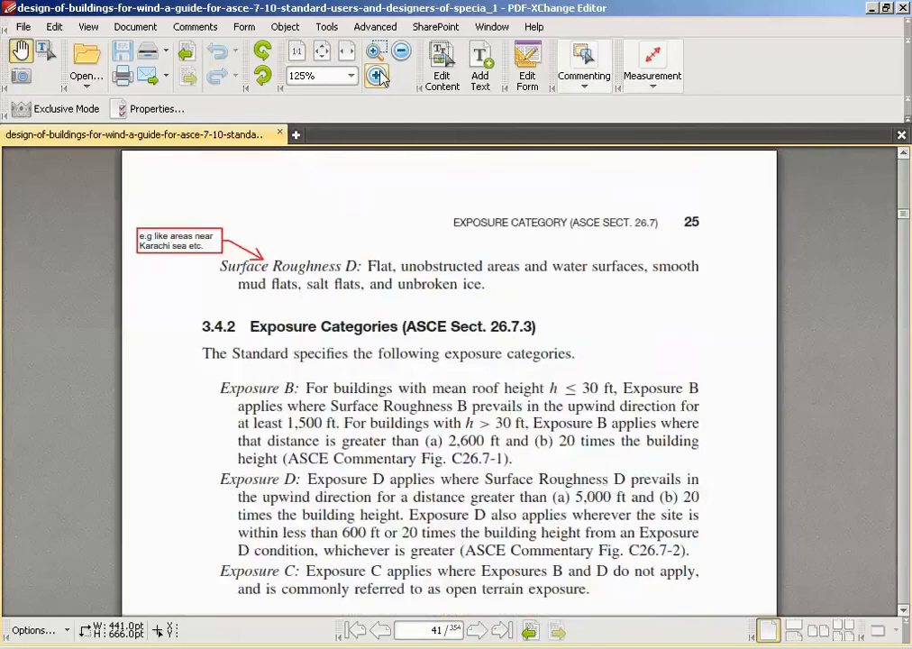
{"action": "left_click", "coordinate": [376, 76]}
{"action": "scroll", "coordinate": [532, 415], "scroll_direction": "down", "scroll_amount": 5}
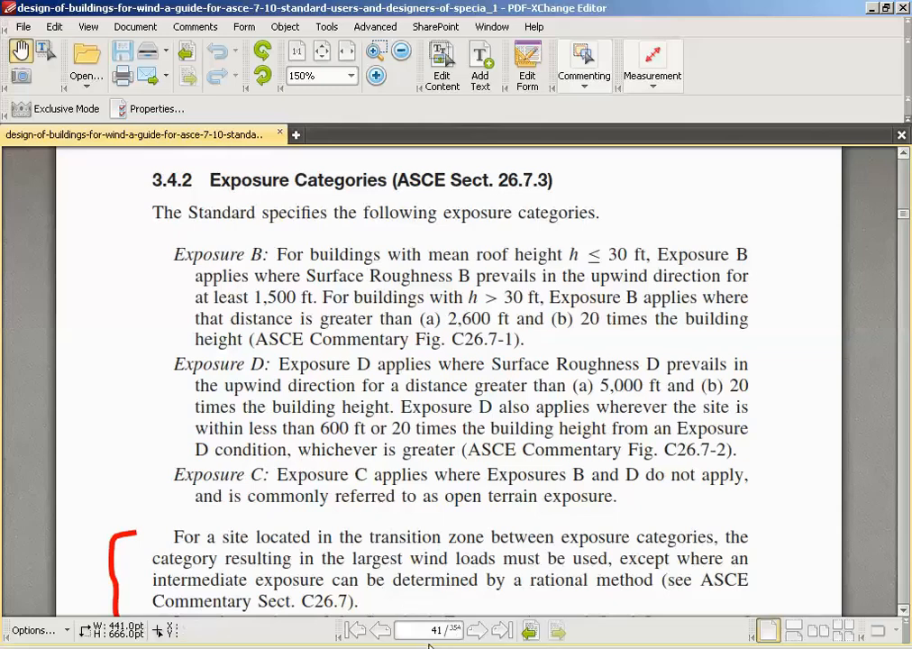
Switch back to the reference folder, open ASCE 7-10.pdf and go to page 48
{"action": "key", "text": "alt+Tab"}
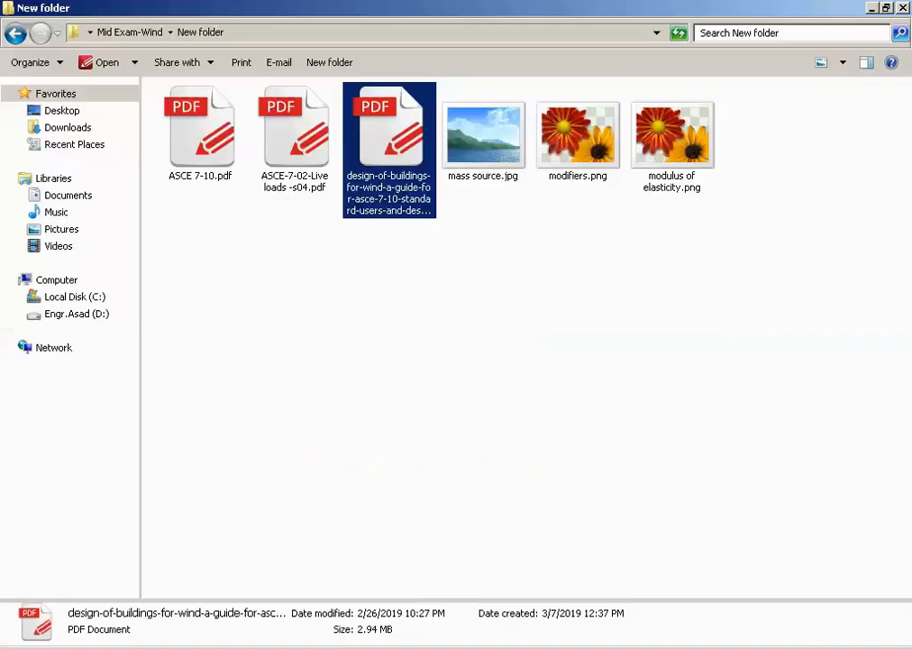
{"action": "key", "text": "alt+Tab"}
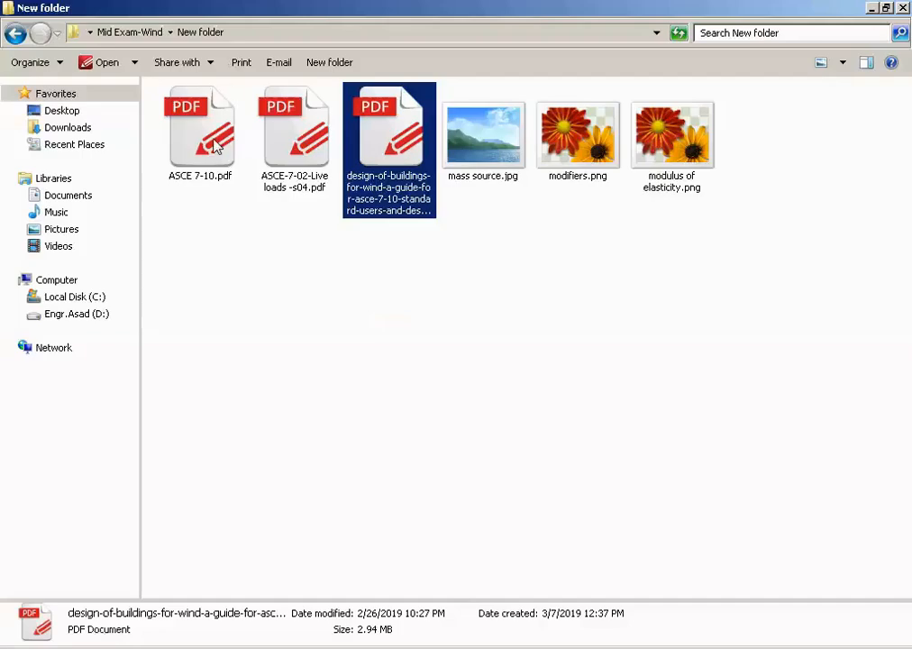
{"action": "double_click", "coordinate": [218, 146]}
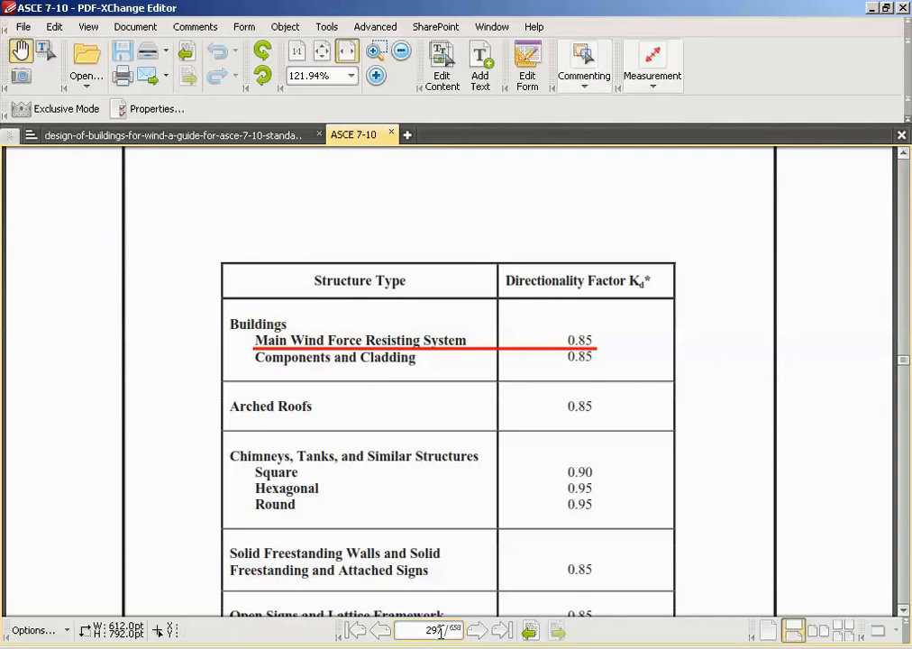
{"action": "key", "text": "BackSpace"}
{"action": "key", "text": "BackSpace"}
{"action": "key", "text": "BackSpace"}
{"action": "type", "text": "2"}
{"action": "key", "text": "BackSpace"}
{"action": "type", "text": "48"}
{"action": "key", "text": "Return"}
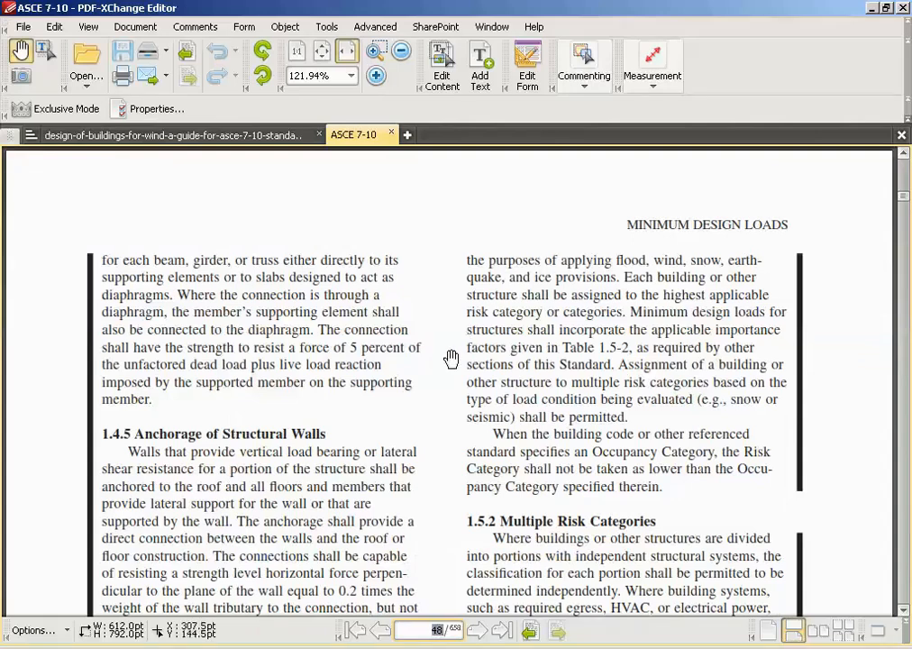
Examine the importance factors in Table 1.5-2 and return to the wind loading settings in ETABS
{"action": "scroll", "coordinate": [424, 420], "scroll_direction": "down", "scroll_amount": 3}
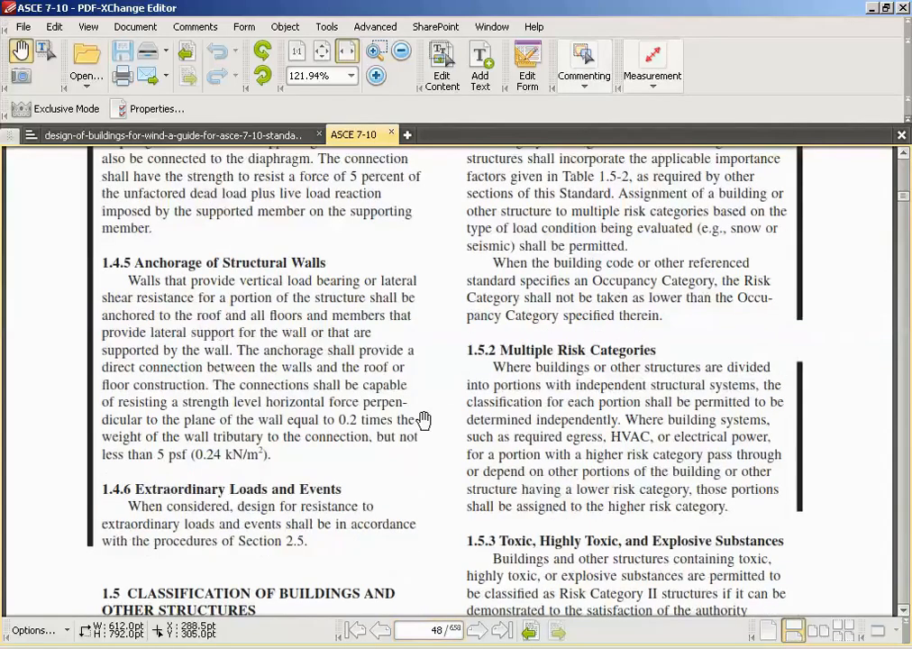
{"action": "scroll", "coordinate": [424, 420], "scroll_direction": "down", "scroll_amount": 8}
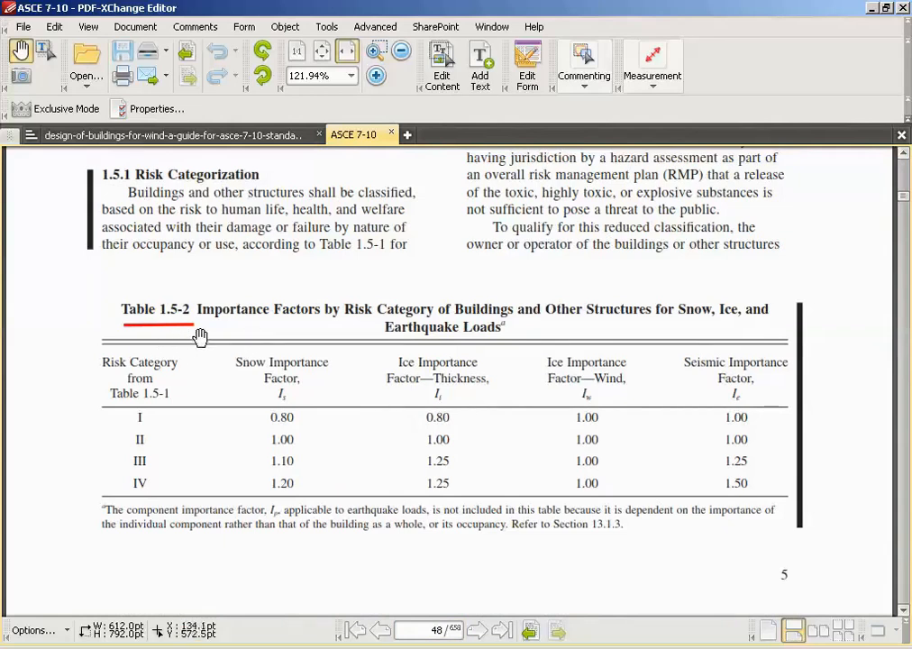
{"action": "scroll", "coordinate": [246, 477], "scroll_direction": "down", "scroll_amount": 1}
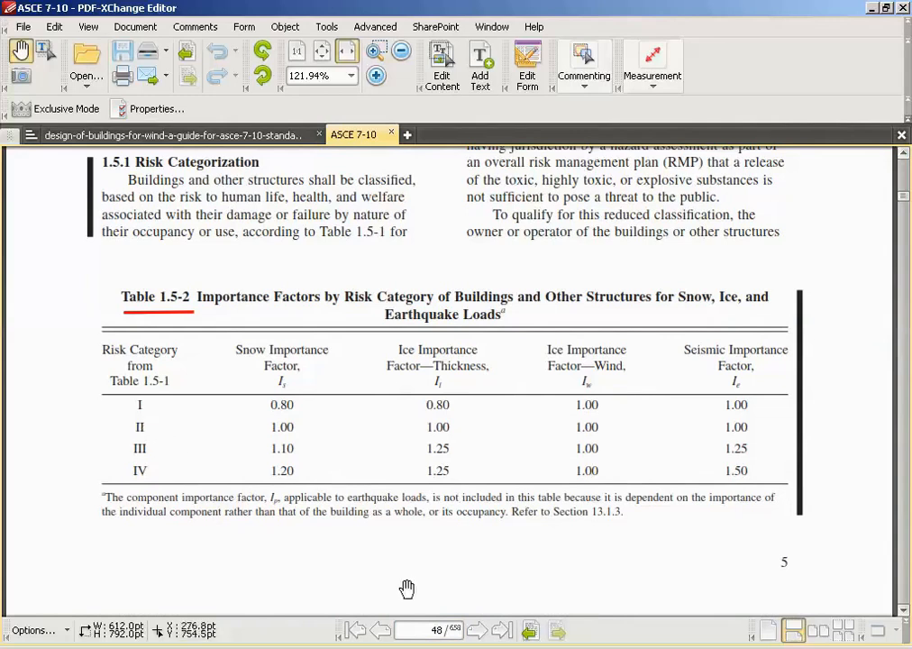
{"action": "mouse_move", "coordinate": [428, 640]}
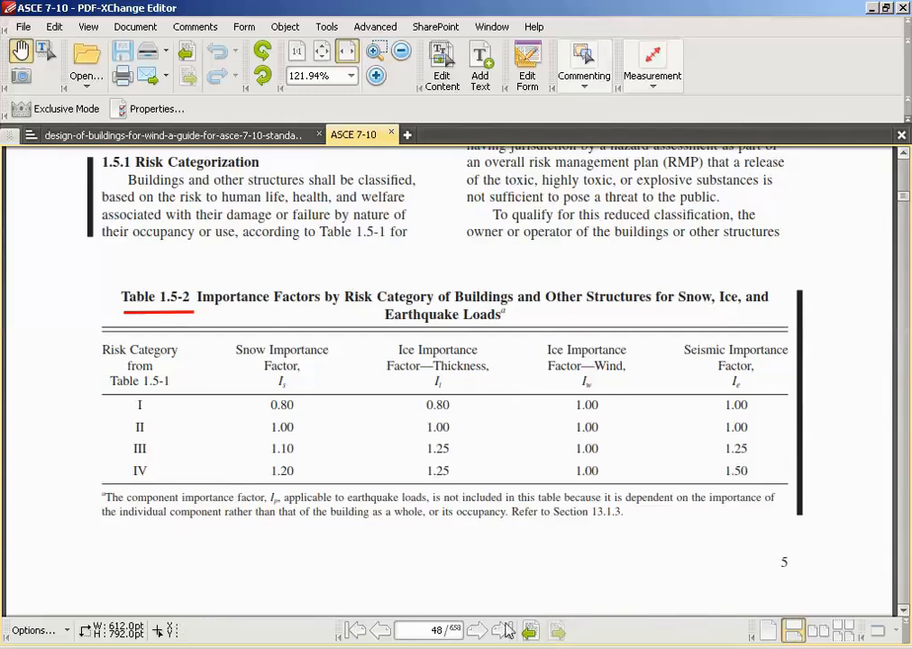
{"action": "key", "text": "alt+Tab"}
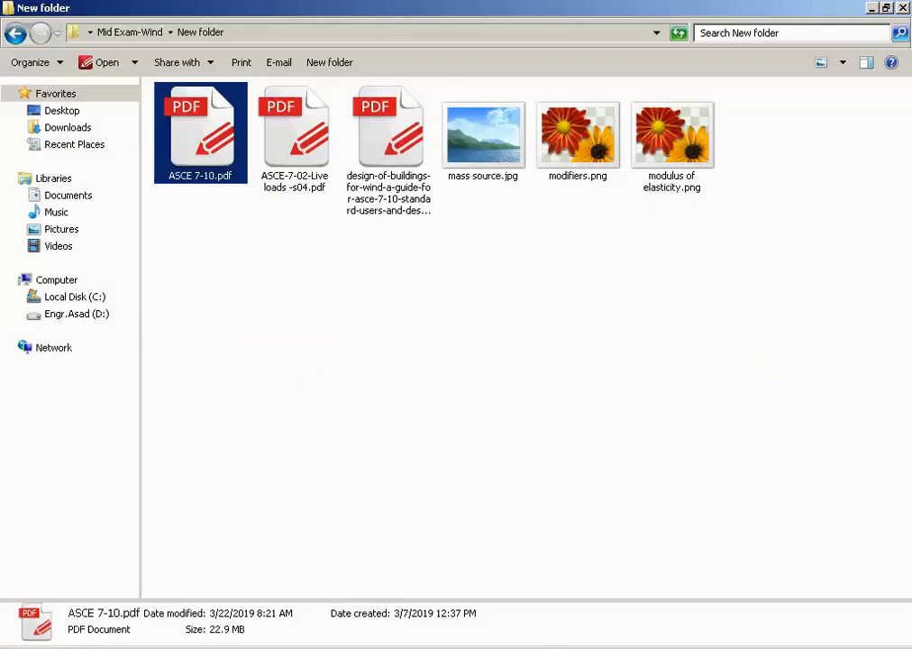
{"action": "mouse_move", "coordinate": [392, 648]}
{"action": "left_click", "coordinate": [354, 629]}
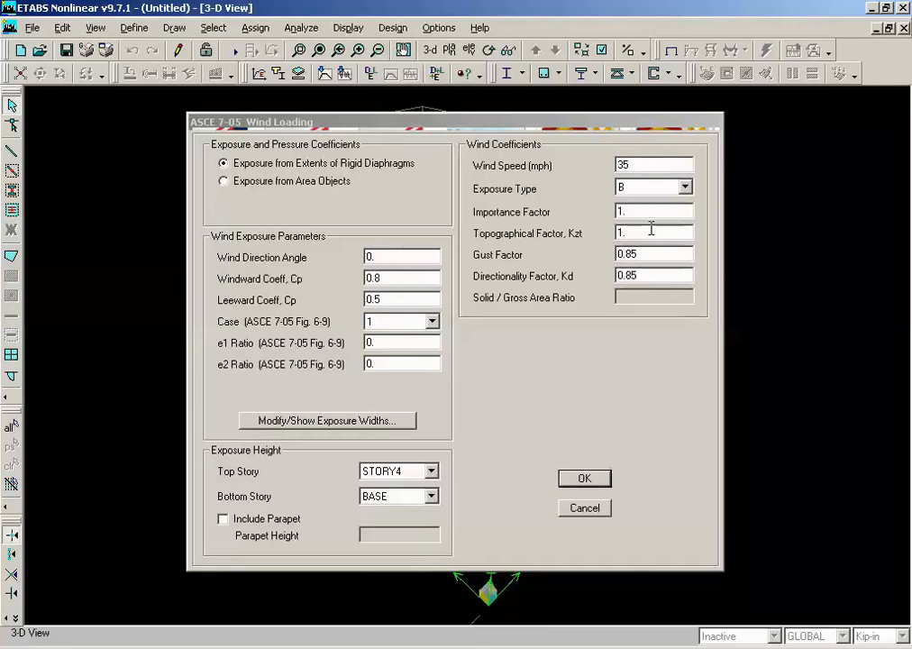
Switch to the ASCE 7-10 PDF and go to page 301
{"action": "left_click", "coordinate": [438, 629]}
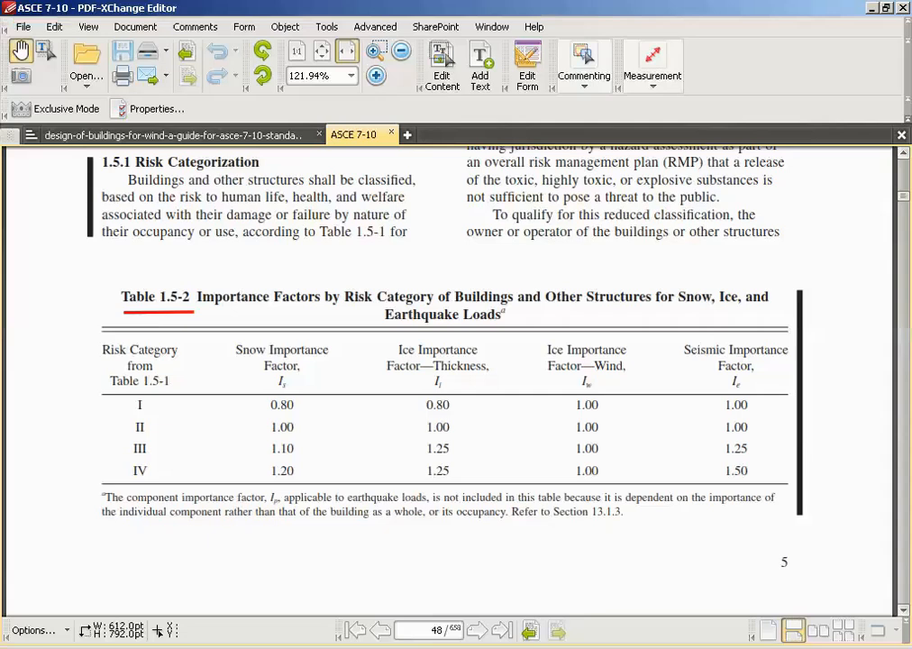
{"action": "left_click", "coordinate": [438, 630]}
{"action": "type", "text": "18"}
{"action": "type", "text": "30"}
{"action": "type", "text": "1"}
{"action": "key", "text": "Return"}
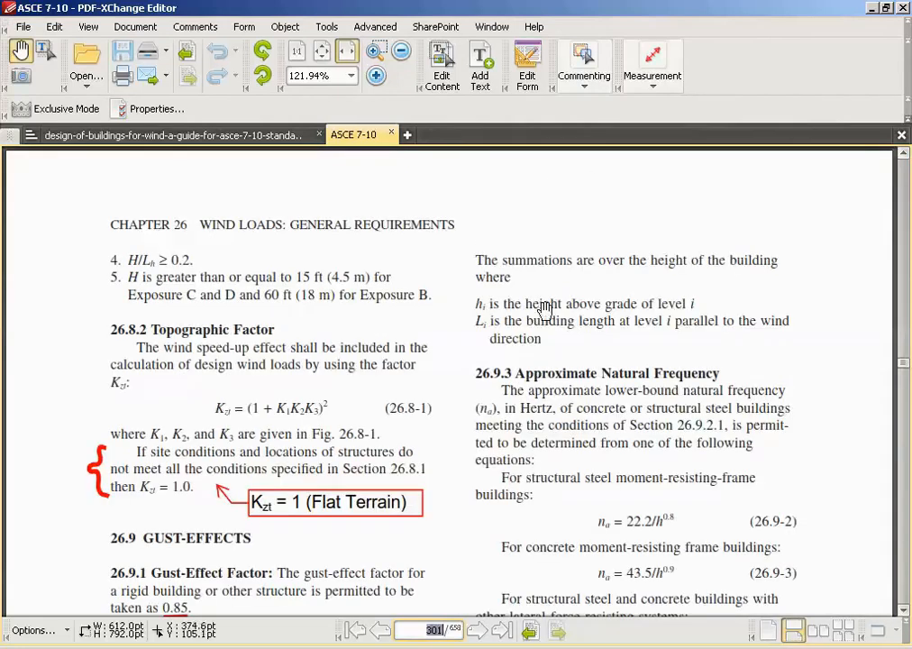
Examine the topographic factor provisions in section 26.8.2 and Figure 26.8-1 on pages 299 to 301
{"action": "scroll", "coordinate": [475, 389], "scroll_direction": "up", "scroll_amount": 3}
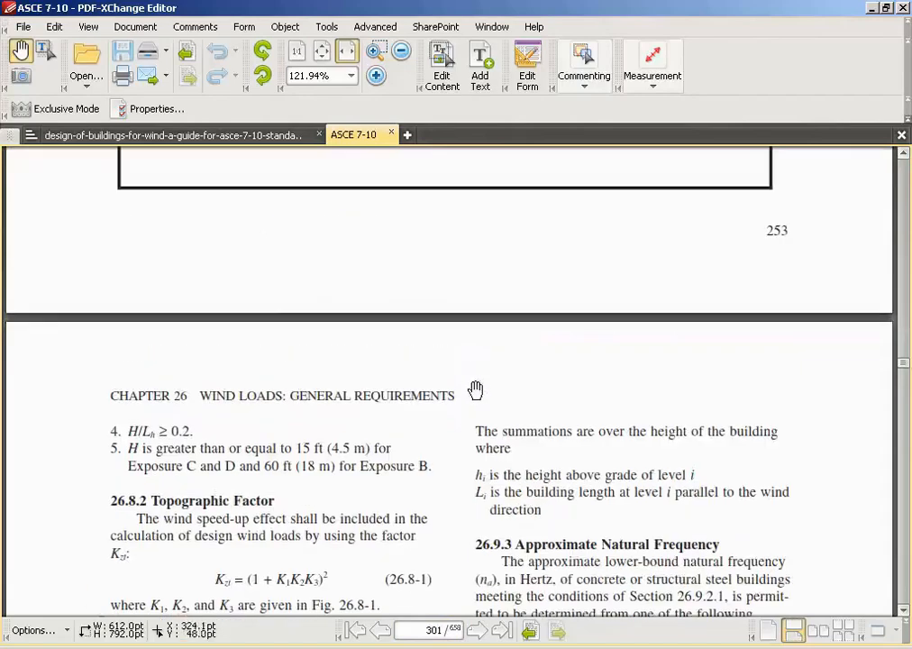
{"action": "scroll", "coordinate": [504, 443], "scroll_direction": "up", "scroll_amount": 10}
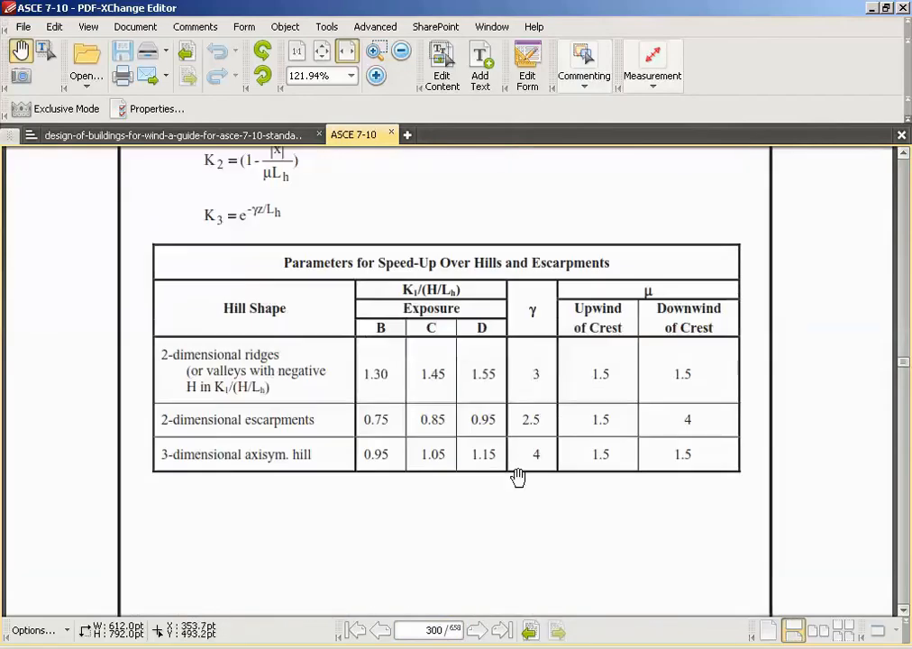
{"action": "scroll", "coordinate": [518, 478], "scroll_direction": "down", "scroll_amount": 4}
{"action": "scroll", "coordinate": [519, 478], "scroll_direction": "down", "scroll_amount": 10}
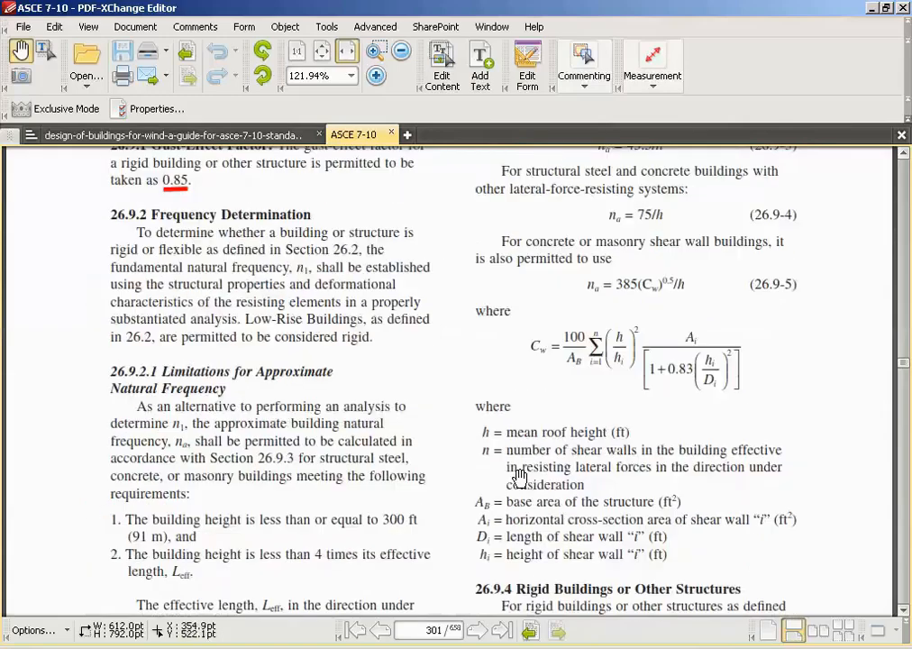
{"action": "scroll", "coordinate": [518, 478], "scroll_direction": "down", "scroll_amount": 9}
{"action": "scroll", "coordinate": [518, 478], "scroll_direction": "up", "scroll_amount": 20}
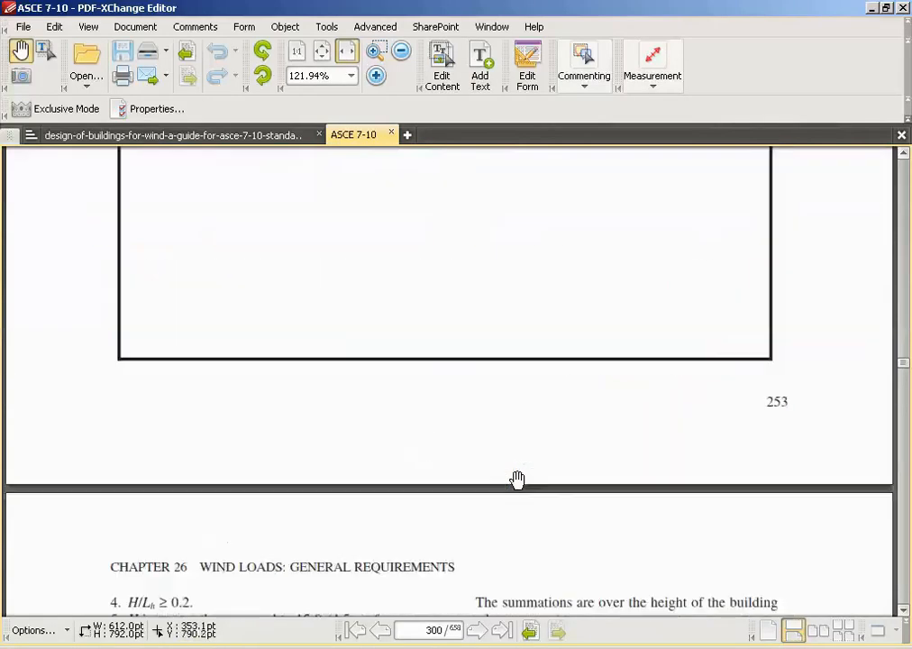
{"action": "scroll", "coordinate": [517, 479], "scroll_direction": "up", "scroll_amount": 17}
{"action": "scroll", "coordinate": [518, 480], "scroll_direction": "up", "scroll_amount": 12}
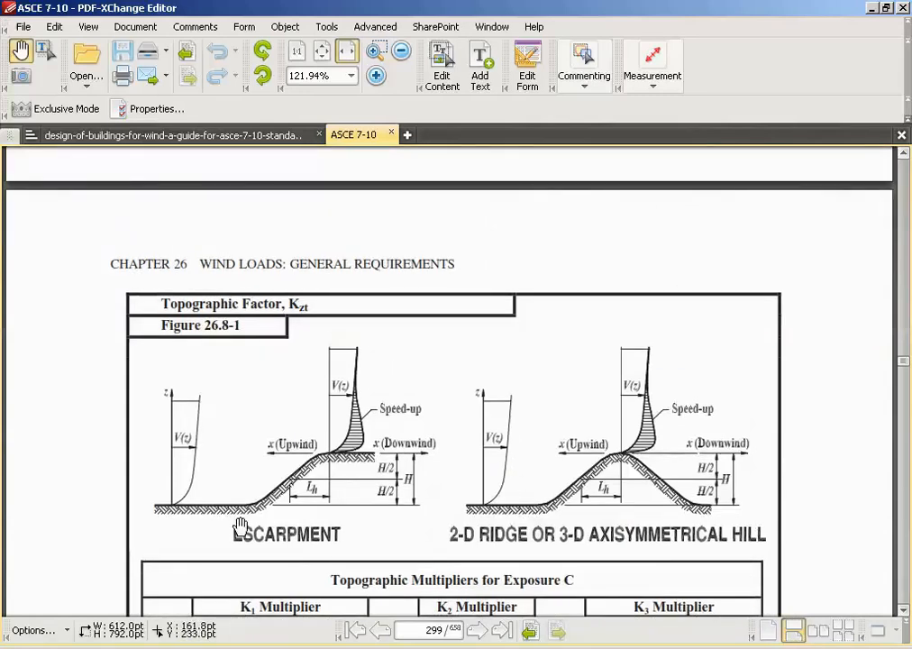
{"action": "scroll", "coordinate": [200, 553], "scroll_direction": "down", "scroll_amount": 10}
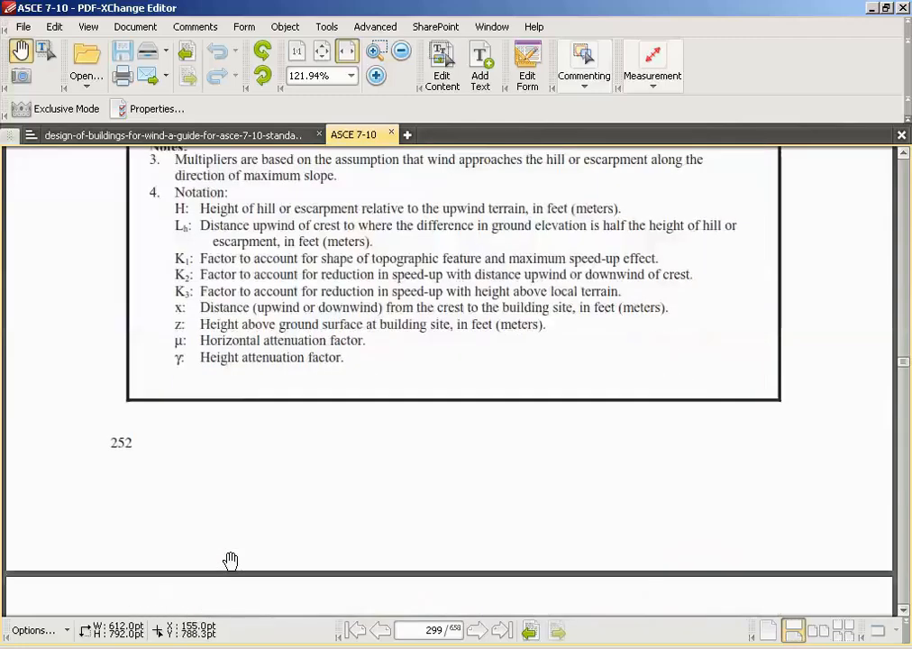
{"action": "scroll", "coordinate": [229, 561], "scroll_direction": "down", "scroll_amount": 15}
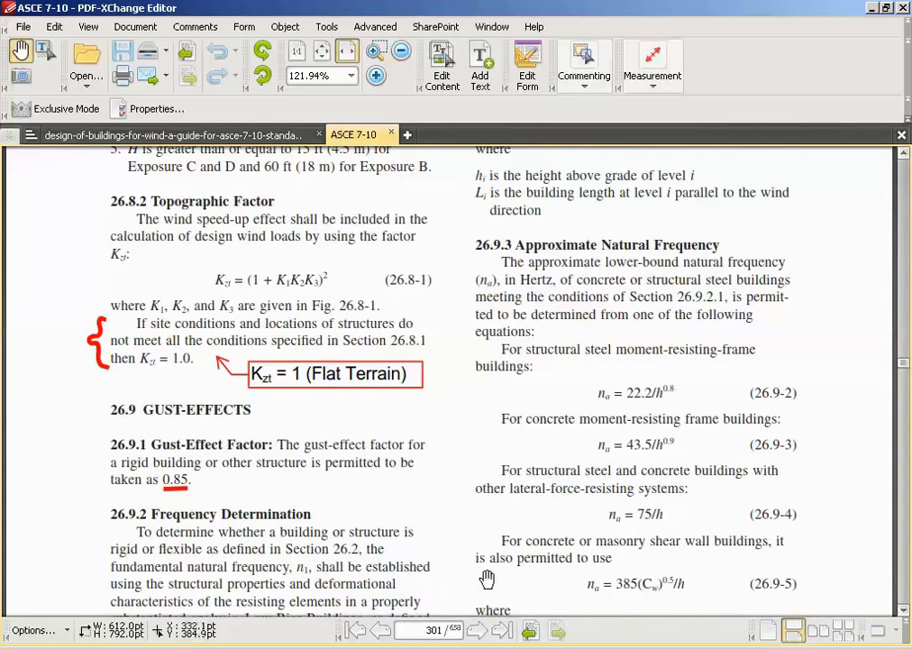
Return to the ASCE 7-05 wind loading settings in ETABS and check the topographical factor Kzt and the gust factor
{"action": "key", "text": "alt+Tab"}
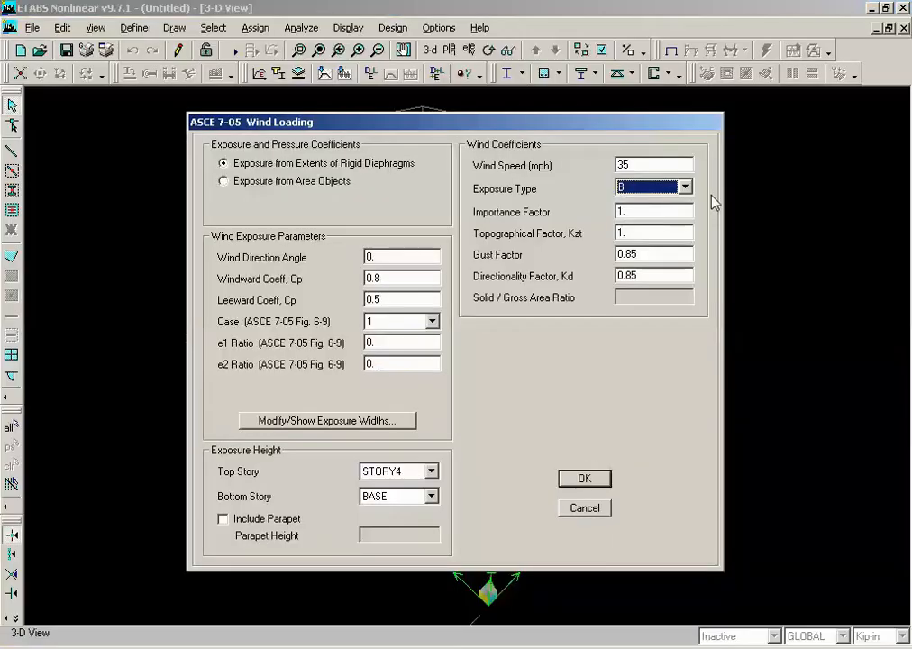
{"action": "double_click", "coordinate": [648, 234]}
{"action": "double_click", "coordinate": [661, 254]}
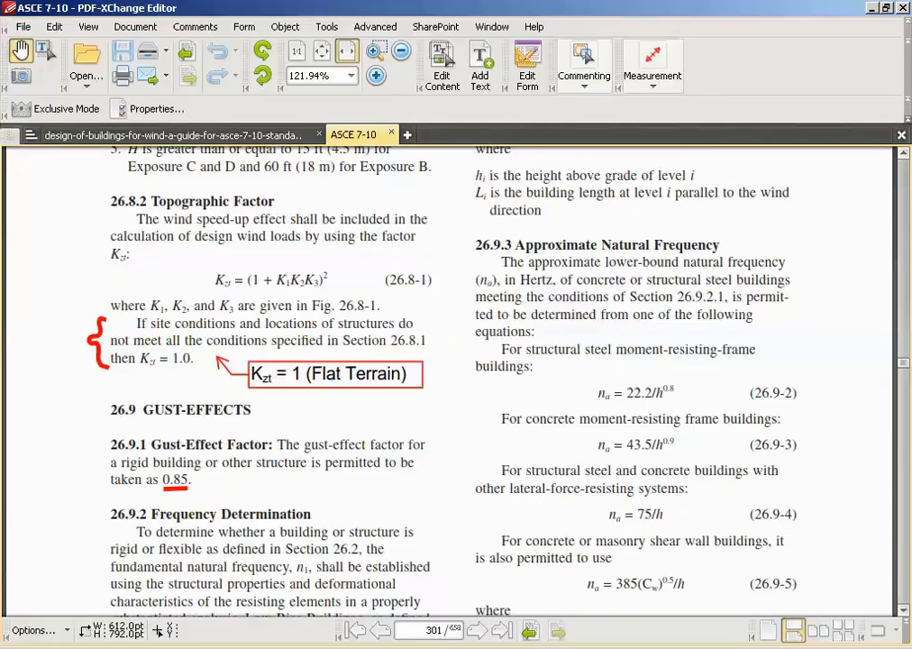
Switch back to the ASCE 7-10 PDF and page forward to the wall pressure coefficients of Figure 27.4-1 on page 311
{"action": "left_click", "coordinate": [474, 638]}
{"action": "left_click", "coordinate": [474, 638]}
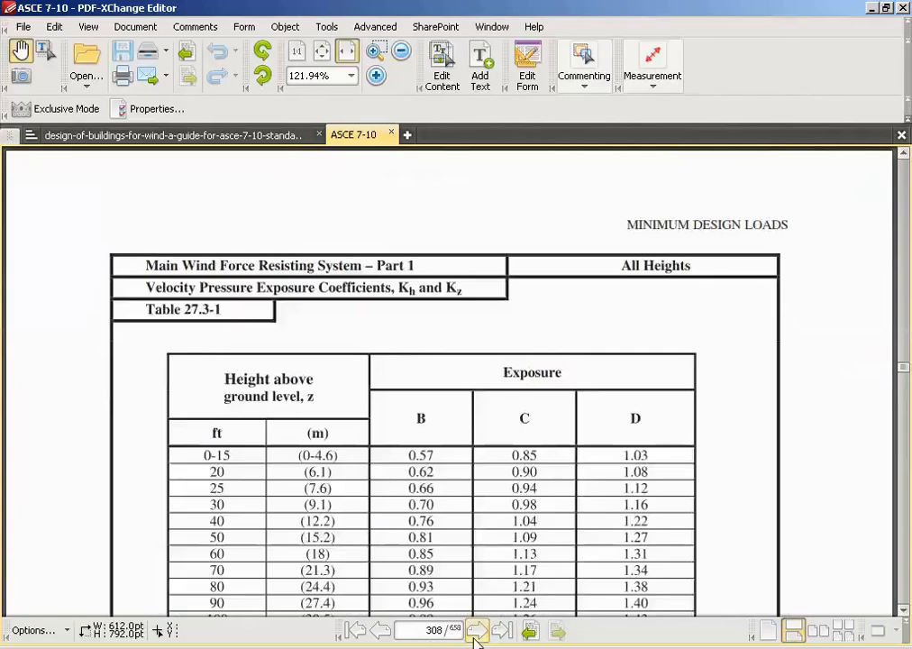
{"action": "left_click", "coordinate": [474, 638]}
{"action": "left_click", "coordinate": [474, 638]}
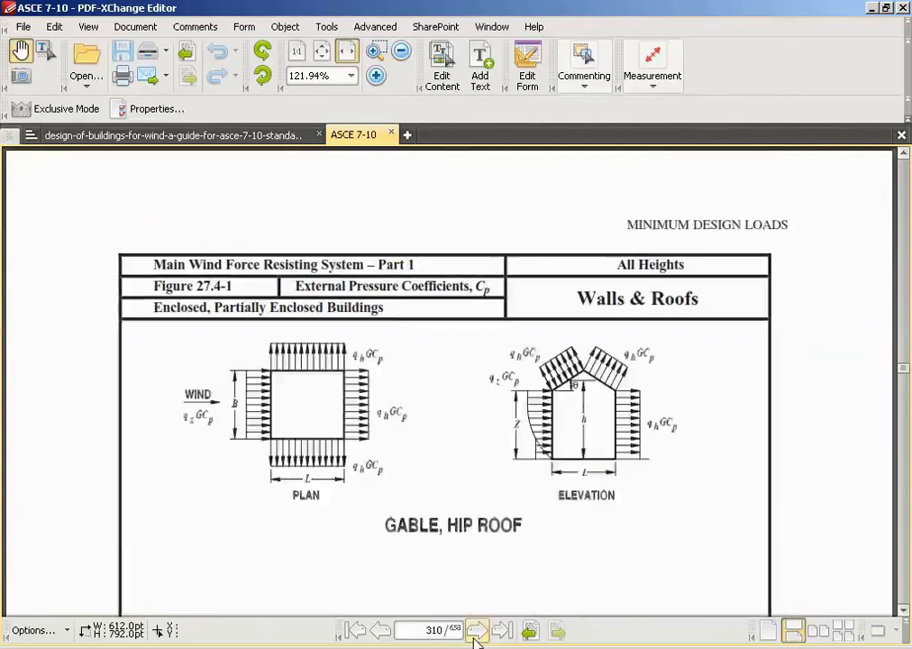
{"action": "left_click", "coordinate": [474, 638]}
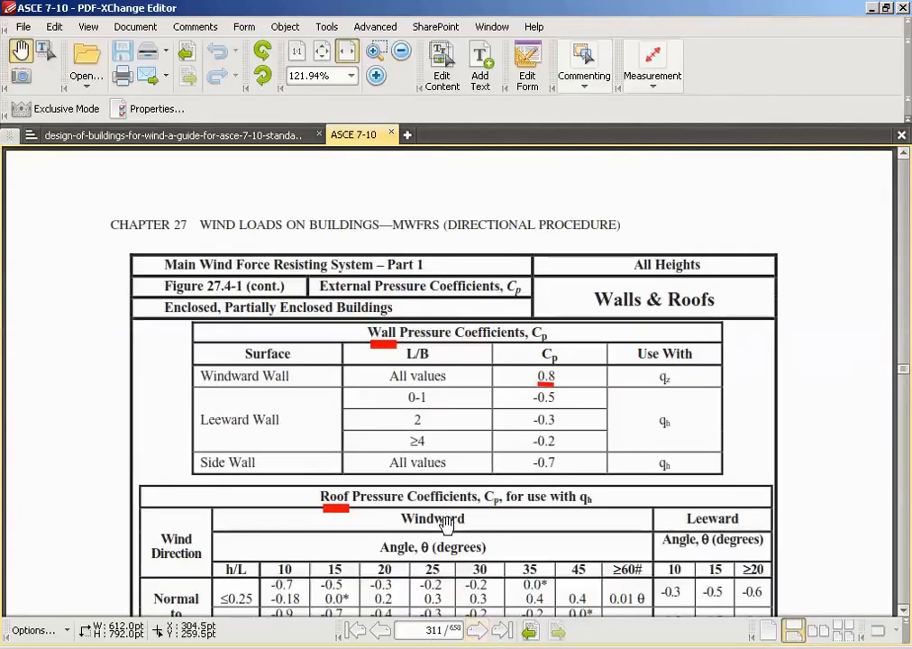
Examine the external pressure coefficient figures for walls and roofs and the section 27.4 text on pages 309 to 312
{"action": "scroll", "coordinate": [445, 526], "scroll_direction": "down", "scroll_amount": 4}
{"action": "scroll", "coordinate": [448, 344], "scroll_direction": "down", "scroll_amount": 2}
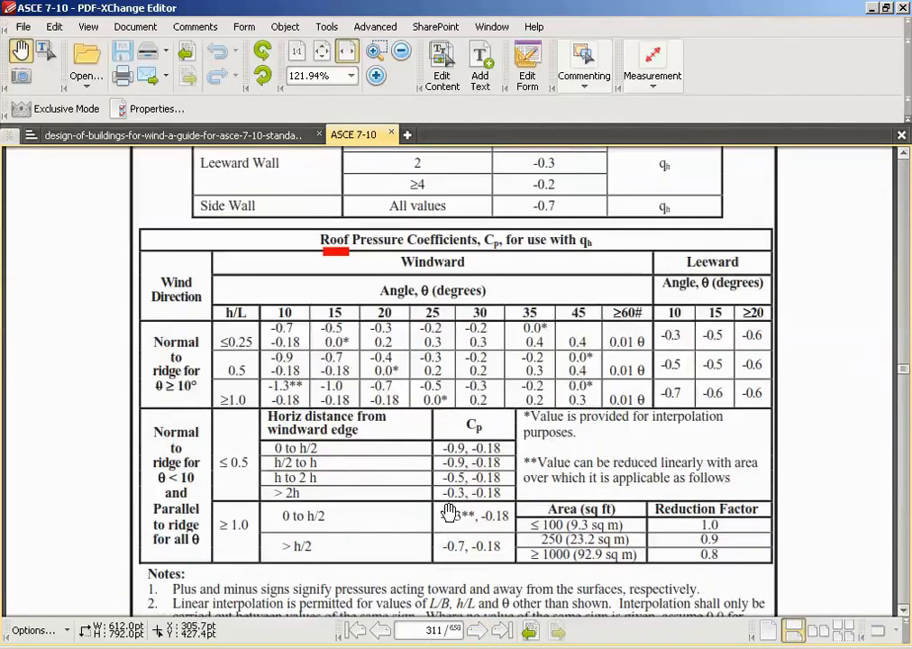
{"action": "scroll", "coordinate": [428, 524], "scroll_direction": "down", "scroll_amount": 10}
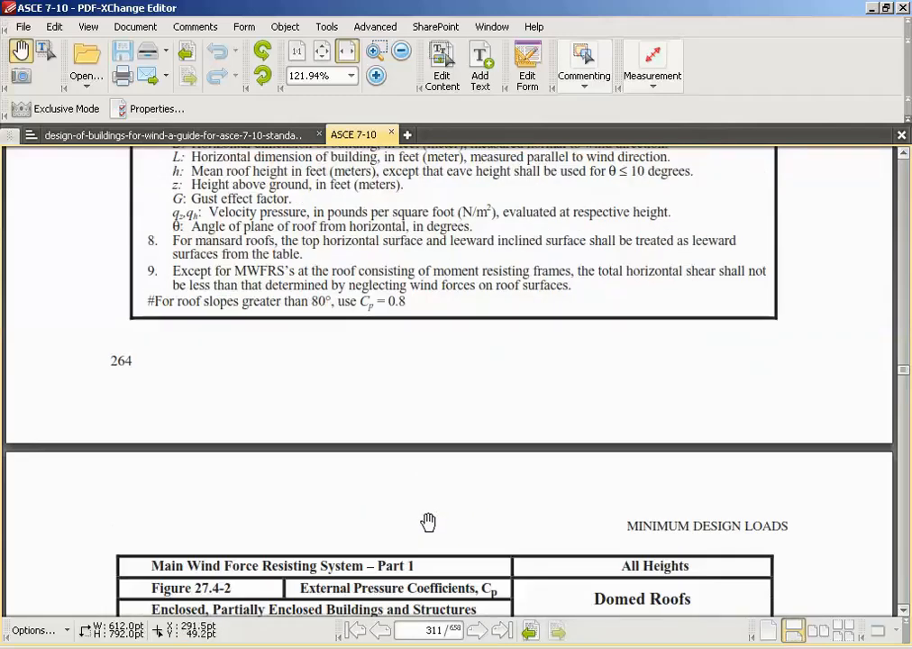
{"action": "scroll", "coordinate": [428, 522], "scroll_direction": "down", "scroll_amount": 6}
{"action": "scroll", "coordinate": [429, 516], "scroll_direction": "down", "scroll_amount": 9}
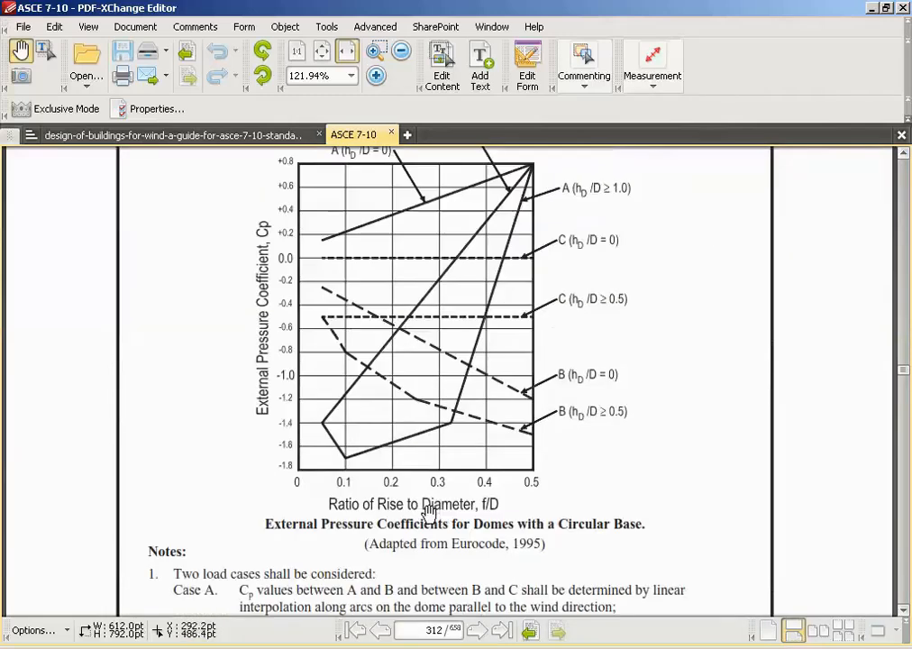
{"action": "scroll", "coordinate": [429, 512], "scroll_direction": "up", "scroll_amount": 10}
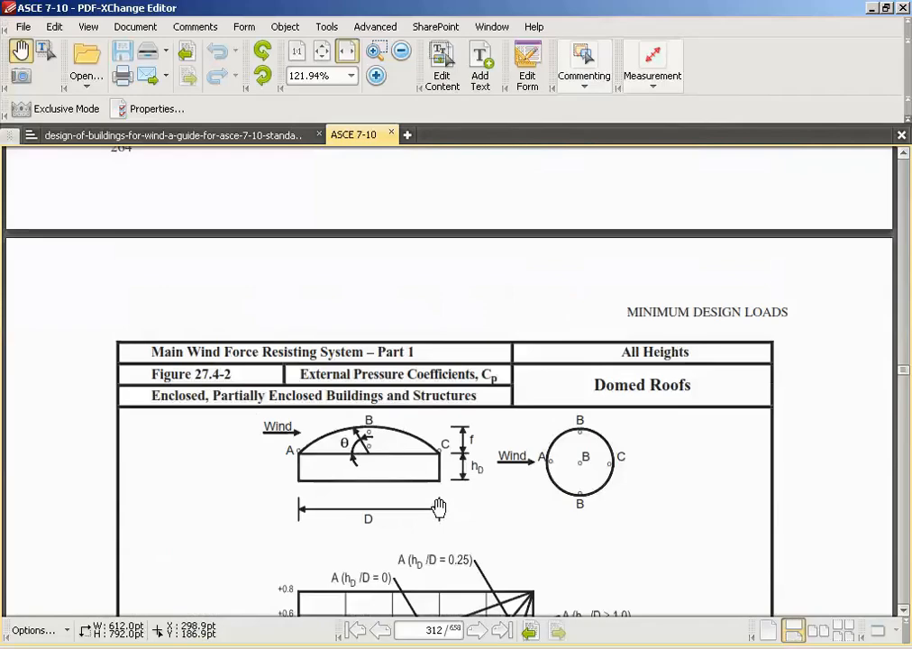
{"action": "scroll", "coordinate": [439, 507], "scroll_direction": "up", "scroll_amount": 9}
{"action": "scroll", "coordinate": [439, 506], "scroll_direction": "up", "scroll_amount": 15}
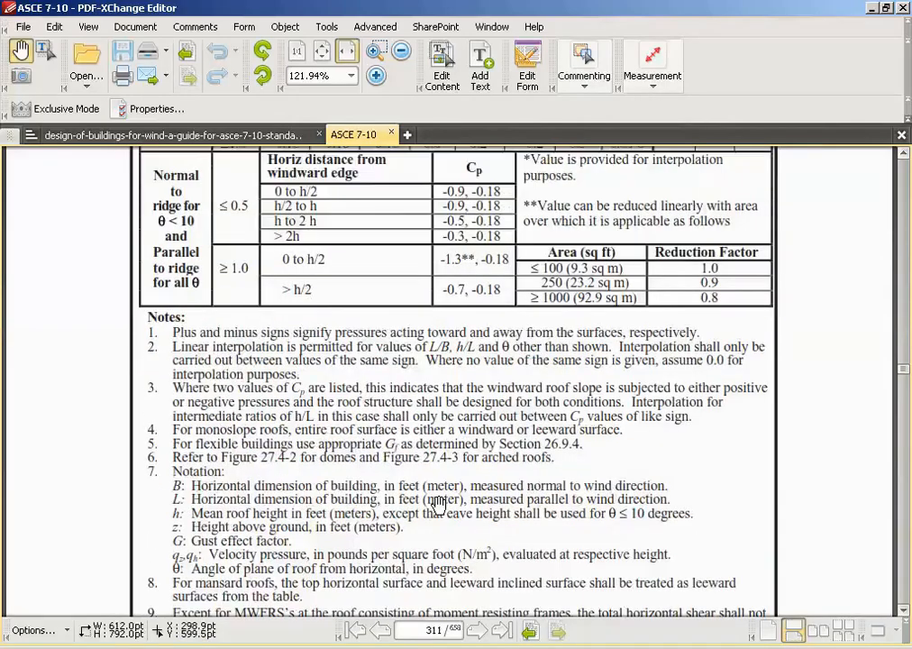
{"action": "scroll", "coordinate": [439, 502], "scroll_direction": "up", "scroll_amount": 20}
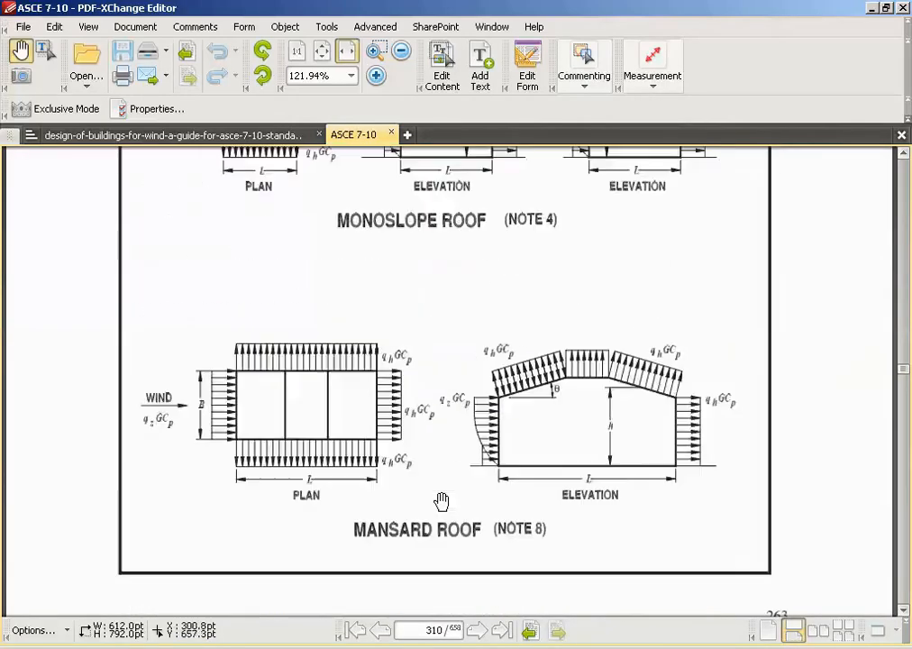
{"action": "scroll", "coordinate": [441, 501], "scroll_direction": "up", "scroll_amount": 16}
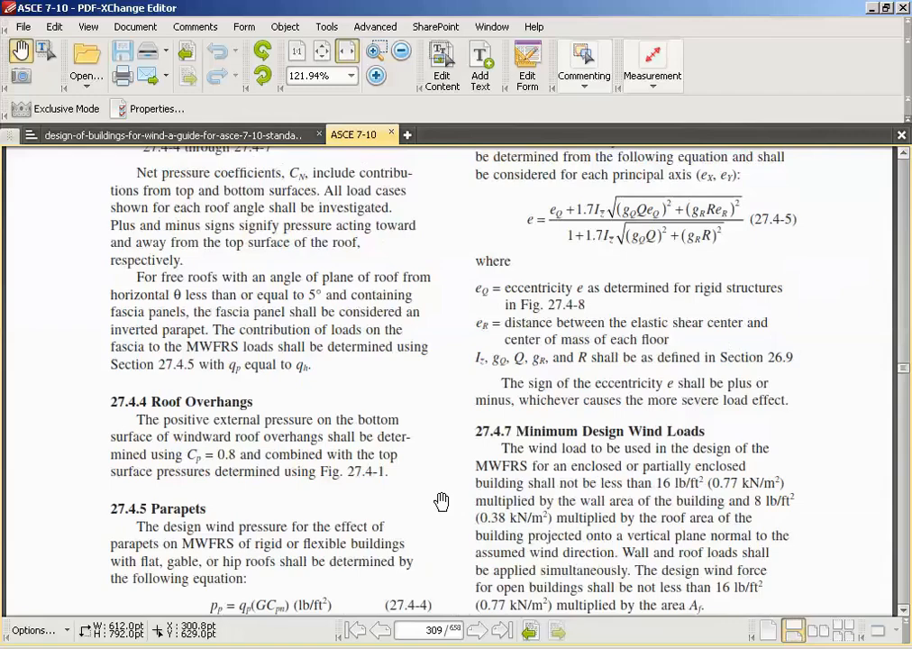
{"action": "scroll", "coordinate": [441, 501], "scroll_direction": "down", "scroll_amount": 8}
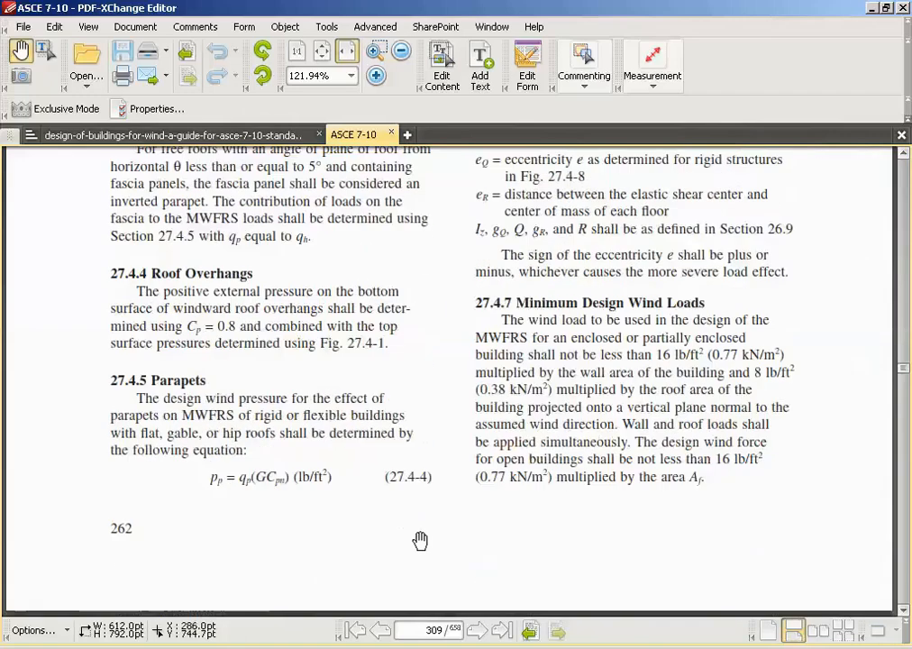
{"action": "scroll", "coordinate": [420, 540], "scroll_direction": "down", "scroll_amount": 20}
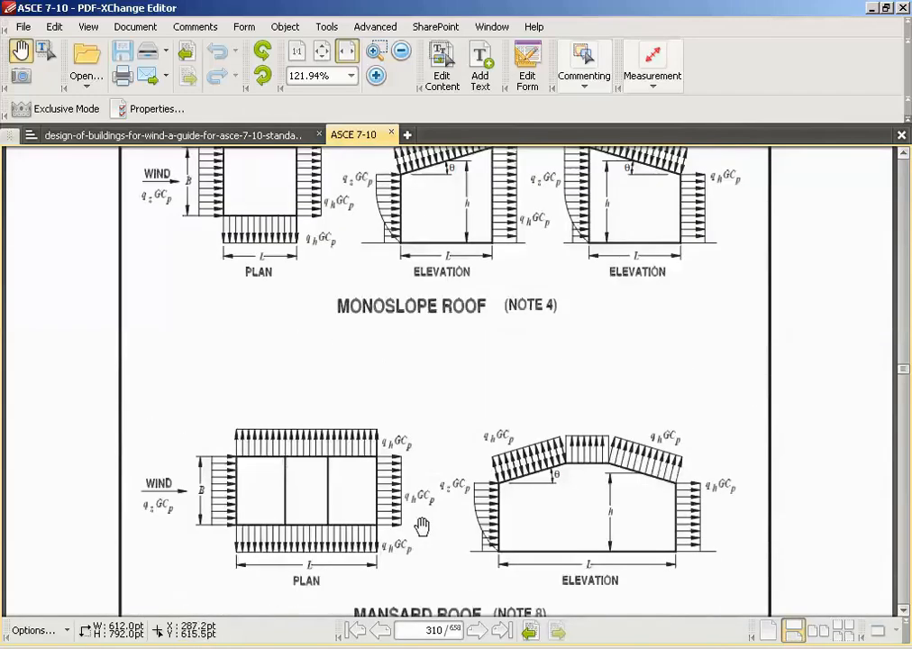
{"action": "scroll", "coordinate": [421, 525], "scroll_direction": "down", "scroll_amount": 14}
{"action": "scroll", "coordinate": [413, 523], "scroll_direction": "down", "scroll_amount": 19}
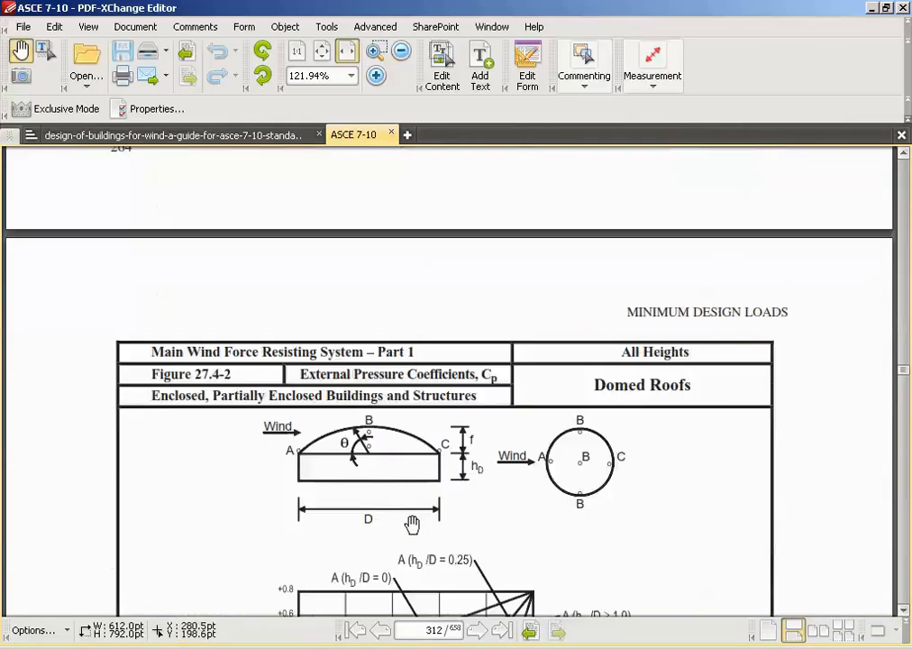
{"action": "scroll", "coordinate": [412, 524], "scroll_direction": "up", "scroll_amount": 4}
{"action": "scroll", "coordinate": [412, 523], "scroll_direction": "down", "scroll_amount": 12}
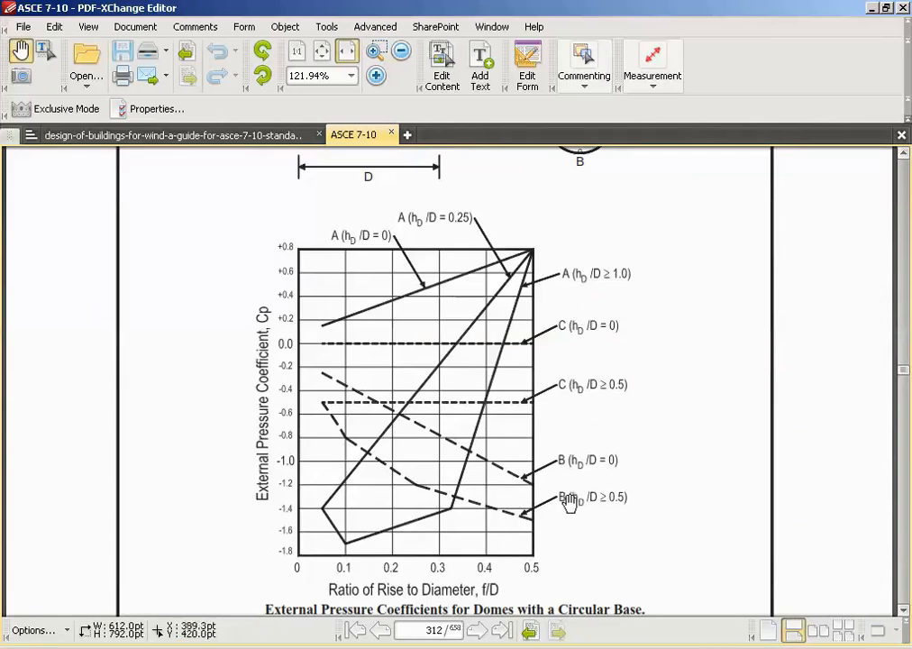
Search the ASCE 7-10 document for "gust" and step through the matches to the section reference for the gust effect factor
{"action": "key", "text": "ctrl+f"}
{"action": "type", "text": "gus"}
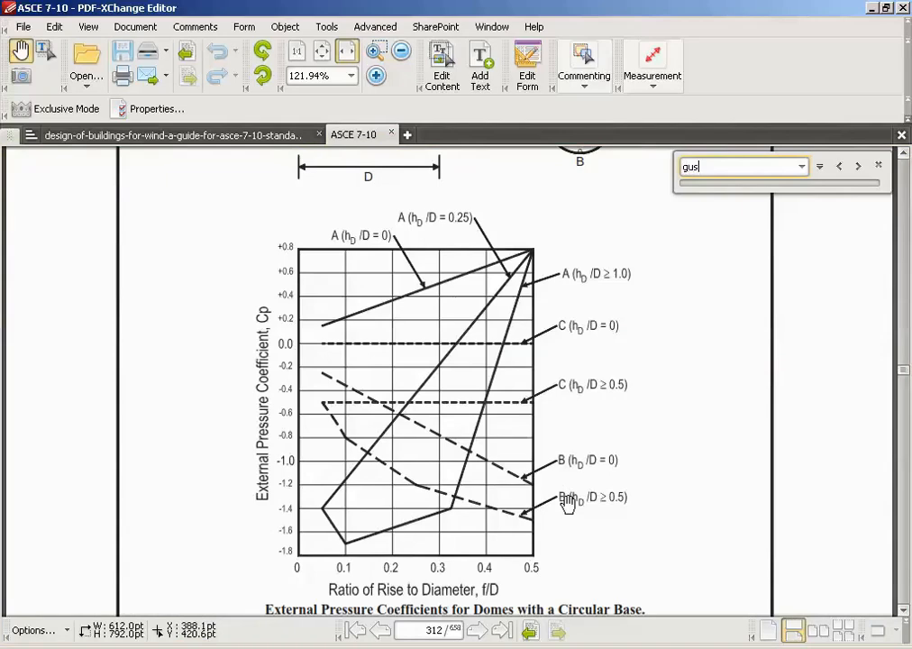
{"action": "type", "text": "t"}
{"action": "key", "text": "Return"}
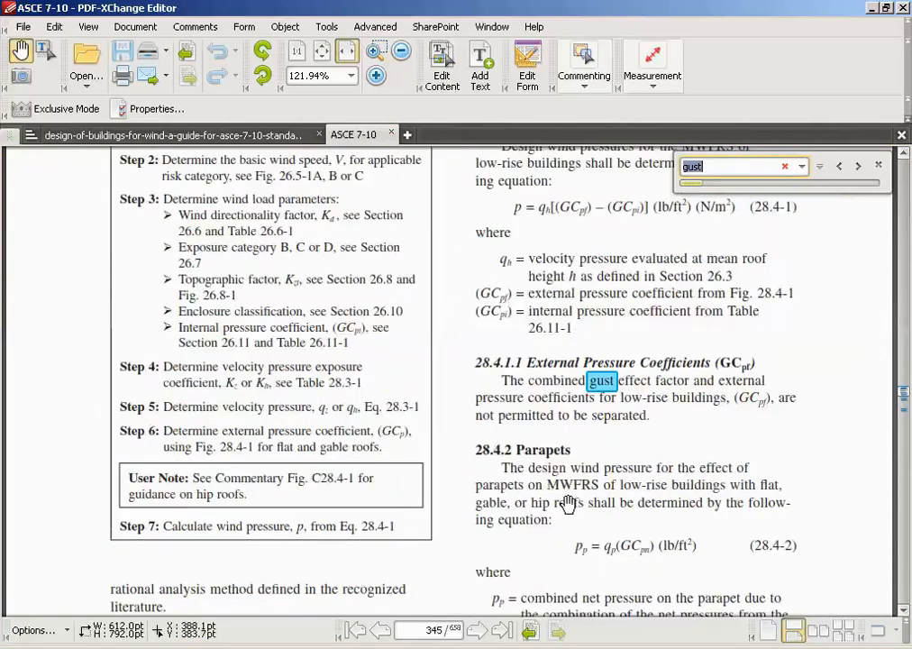
{"action": "key", "text": "Return"}
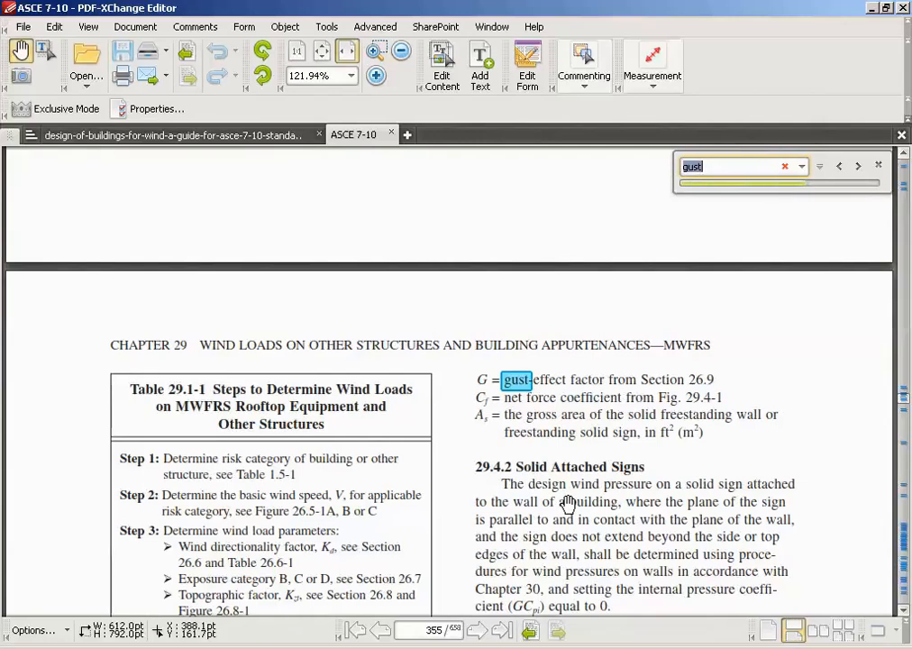
{"action": "key", "text": "Return"}
{"action": "key", "text": "Return"}
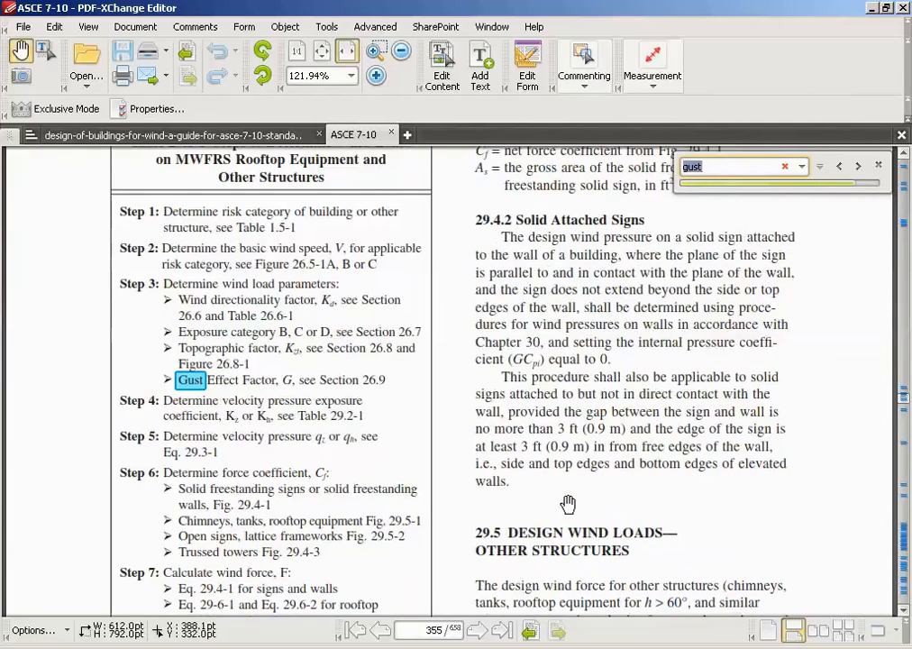
{"action": "key", "text": "Return"}
{"action": "key", "text": "Return"}
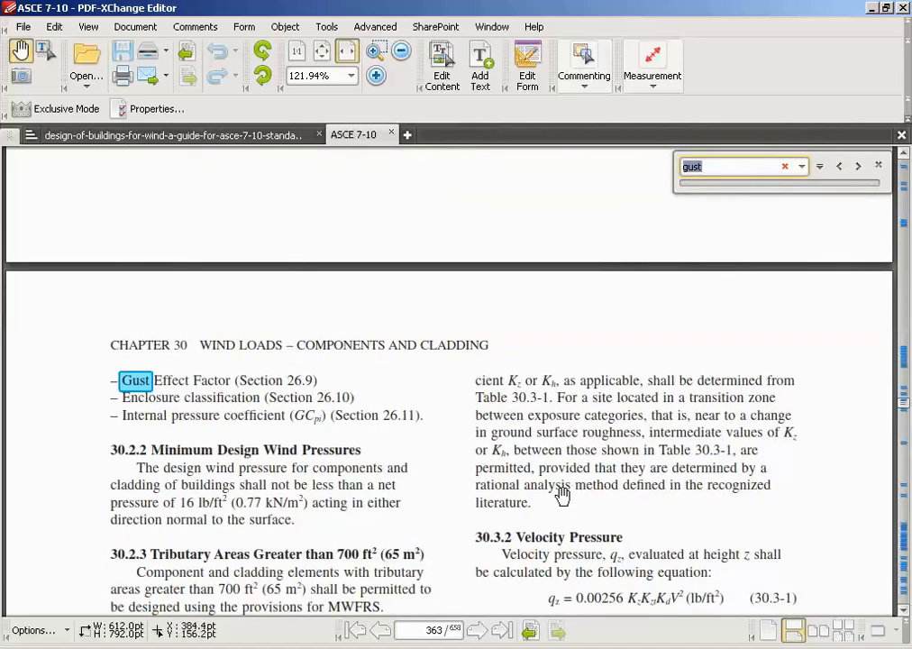
Search the document for "26.9" and step through the matches to look for the gust effects section
{"action": "type", "text": "26.9"}
{"action": "key", "text": "Return"}
{"action": "key", "text": "Return"}
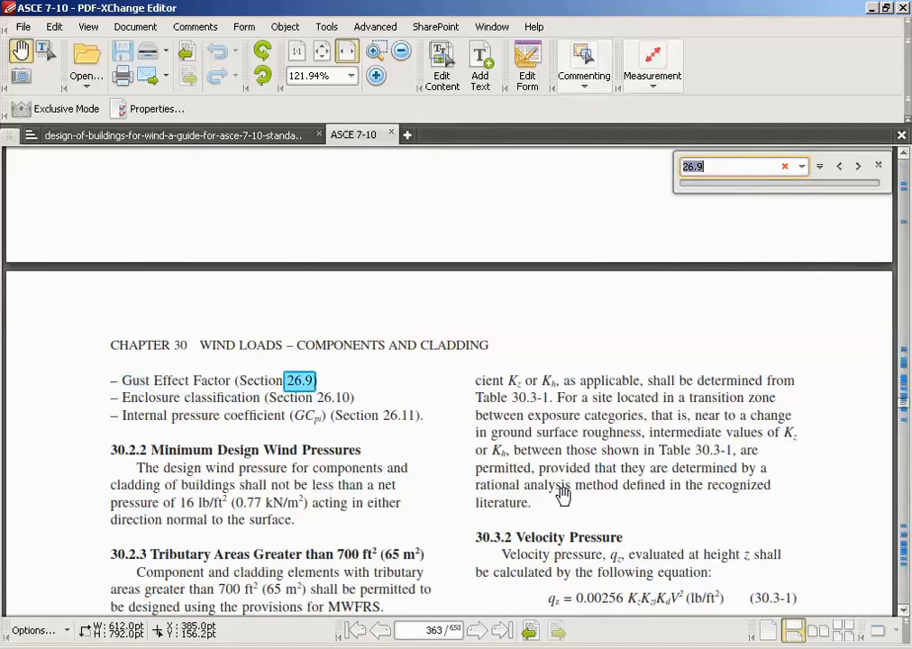
{"action": "key", "text": "Return"}
{"action": "key", "text": "Return"}
{"action": "key", "text": "Return"}
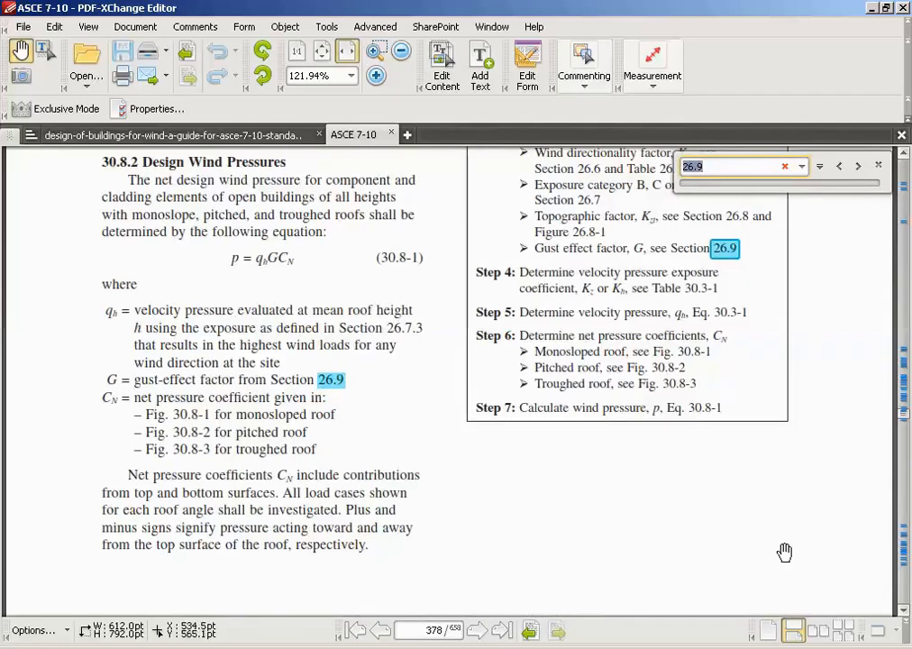
Browse the ASCE 7-10 PDF from page 147 through chapters 12 and 13 to page 165, looking for the gust effects section
{"action": "left_click_drag", "start_coordinate": [904, 421], "coordinate": [857, 263]}
{"action": "left_click", "coordinate": [403, 350]}
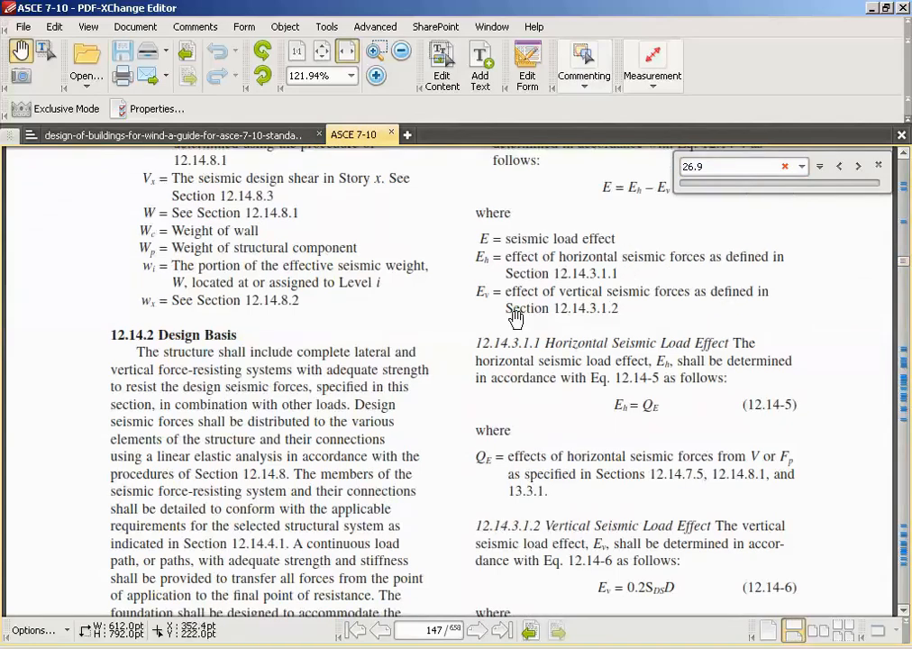
{"action": "scroll", "coordinate": [482, 330], "scroll_direction": "down", "scroll_amount": 3}
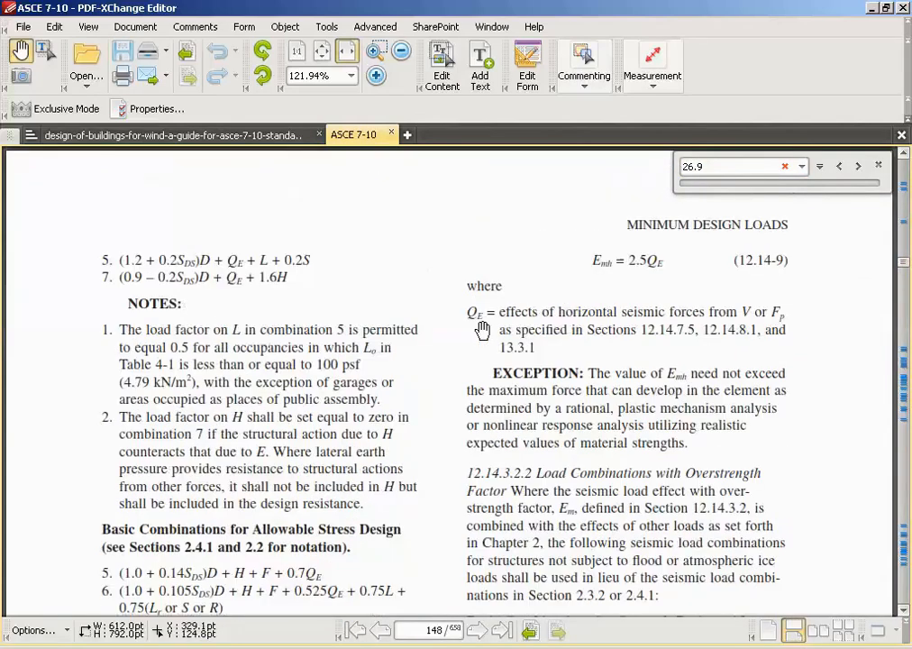
{"action": "scroll", "coordinate": [483, 330], "scroll_direction": "down", "scroll_amount": 3}
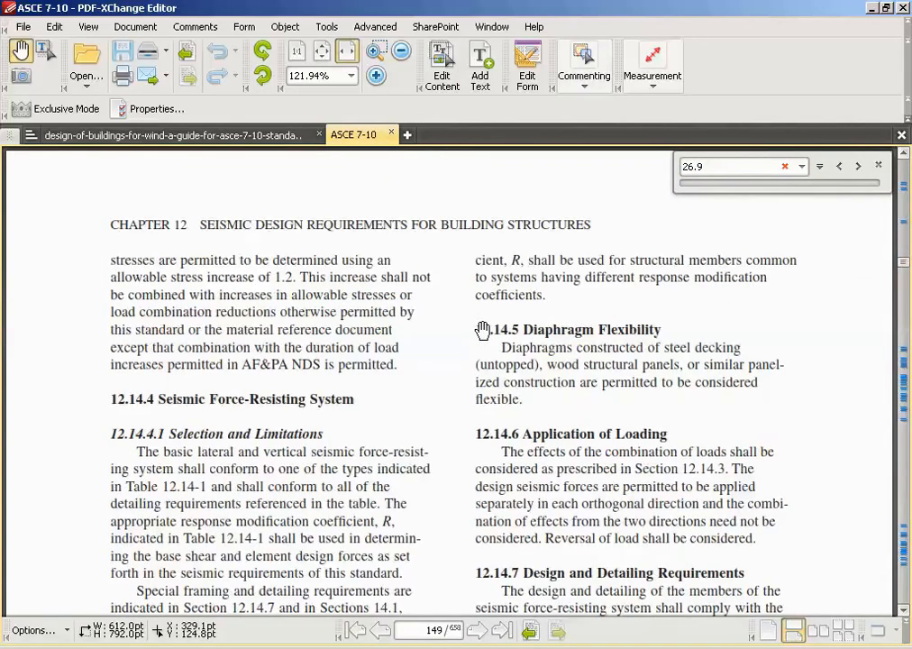
{"action": "scroll", "coordinate": [483, 330], "scroll_direction": "down", "scroll_amount": 9}
{"action": "scroll", "coordinate": [482, 330], "scroll_direction": "down", "scroll_amount": 6}
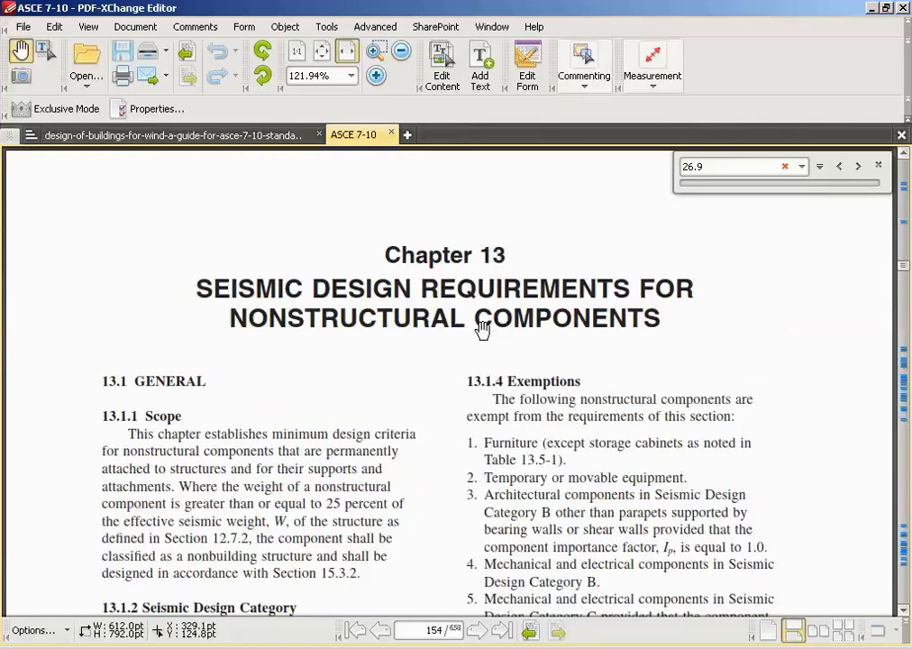
{"action": "scroll", "coordinate": [482, 330], "scroll_direction": "down", "scroll_amount": 20}
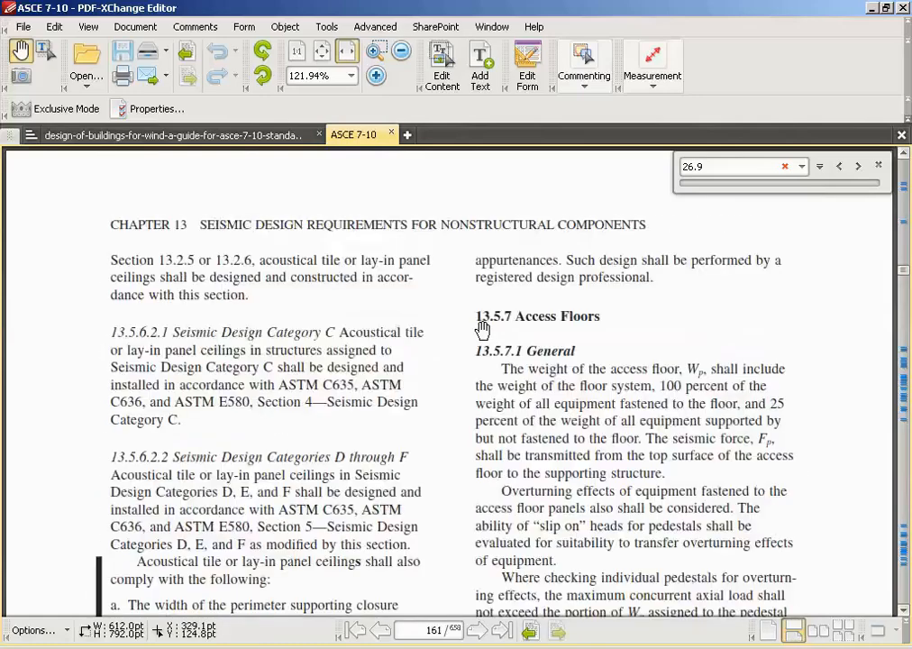
{"action": "scroll", "coordinate": [483, 330], "scroll_direction": "down", "scroll_amount": 9}
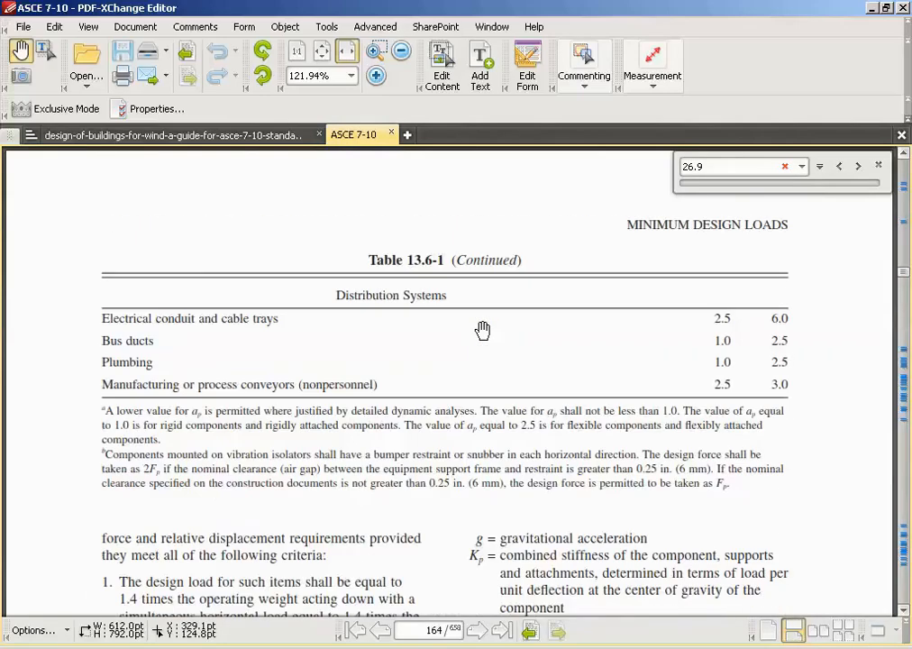
{"action": "left_click", "coordinate": [479, 631]}
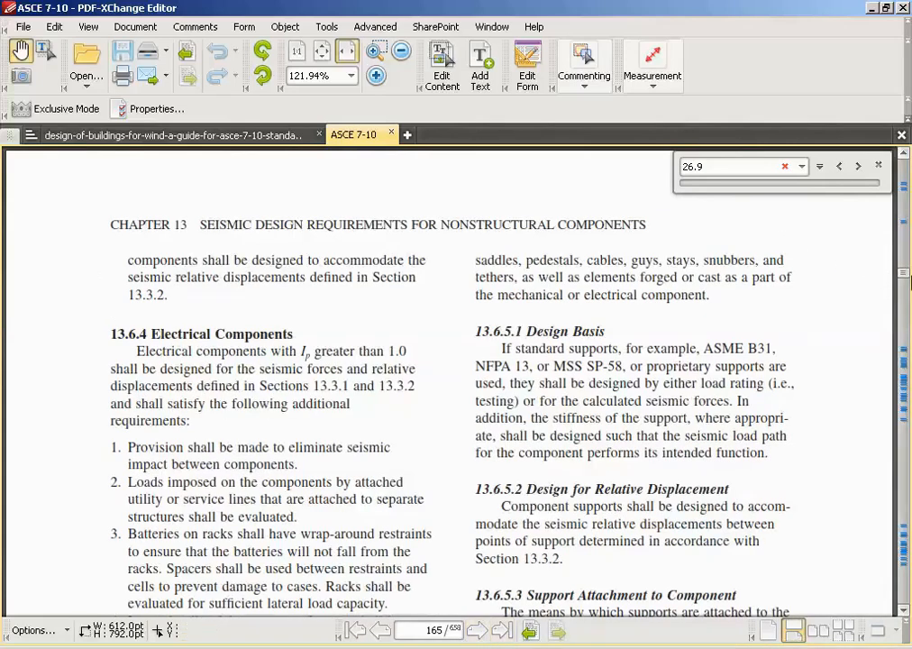
Go to page 301, read the gust-effect factor in section 26.9.1, and compare it with the gust factor in the ETABS wind loading dialog
{"action": "left_click_drag", "start_coordinate": [906, 277], "coordinate": [909, 364]}
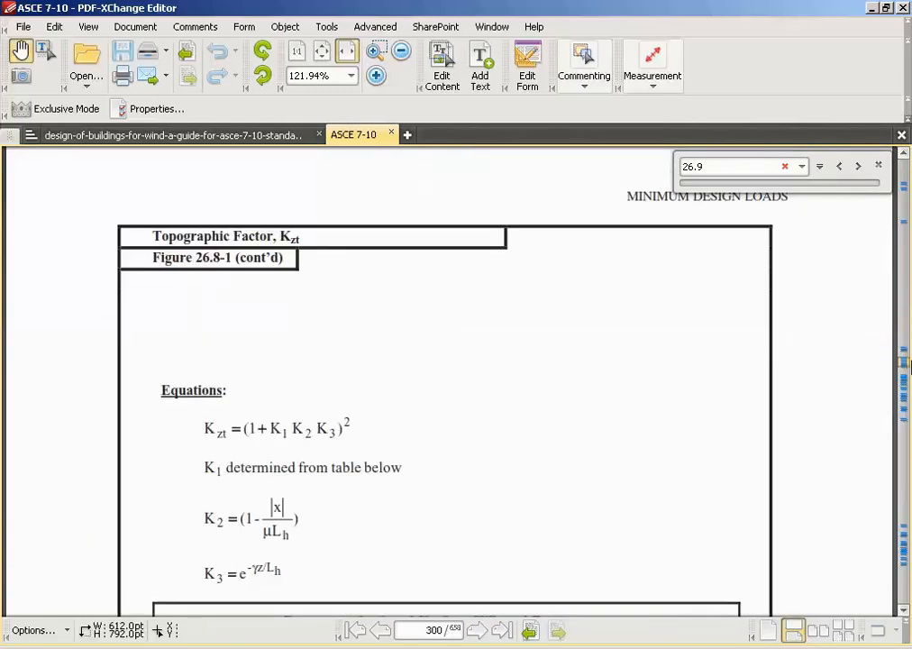
{"action": "left_click", "coordinate": [477, 630]}
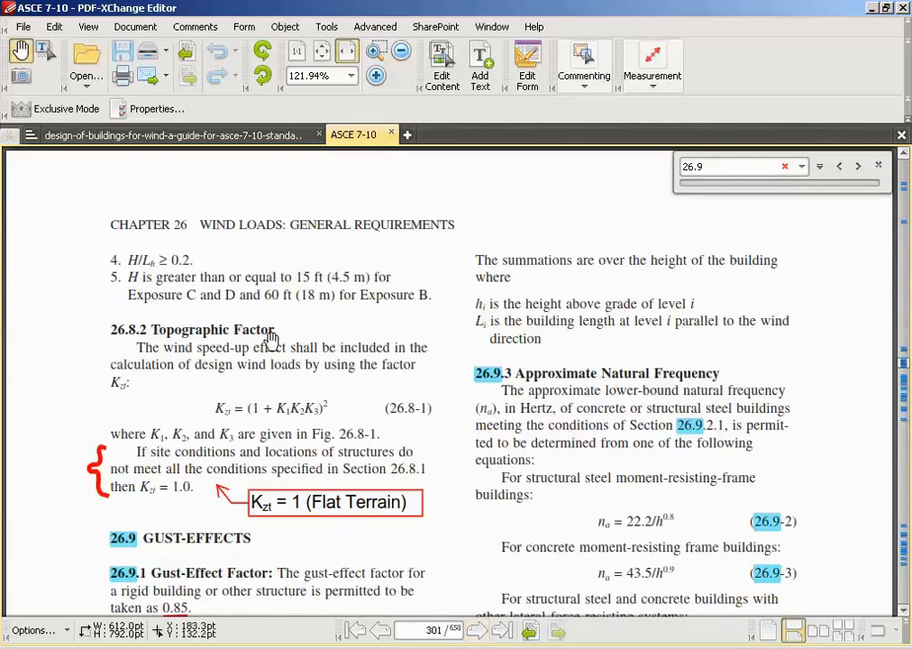
{"action": "scroll", "coordinate": [198, 408], "scroll_direction": "down", "scroll_amount": 4}
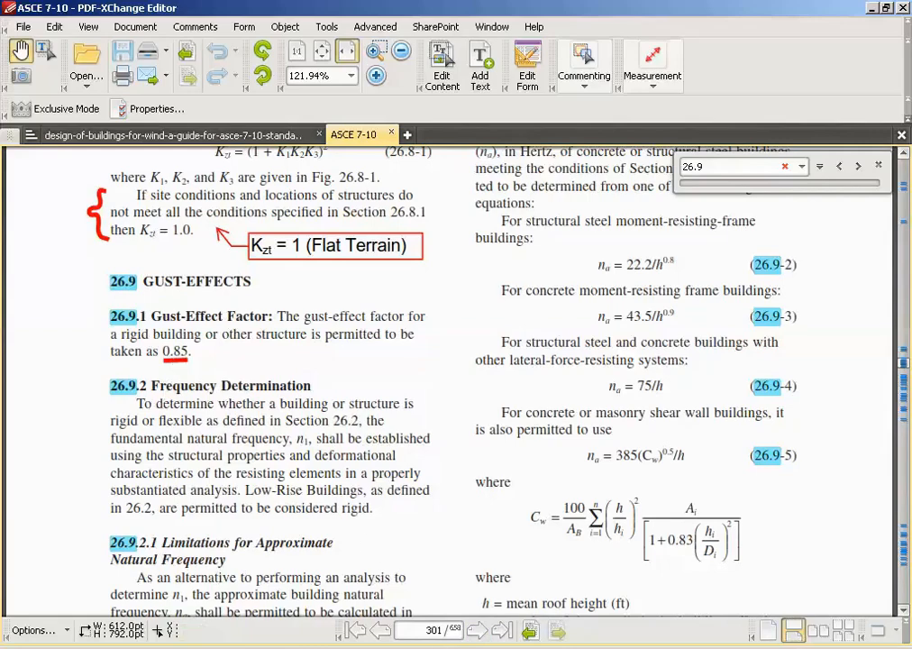
{"action": "left_click", "coordinate": [557, 632]}
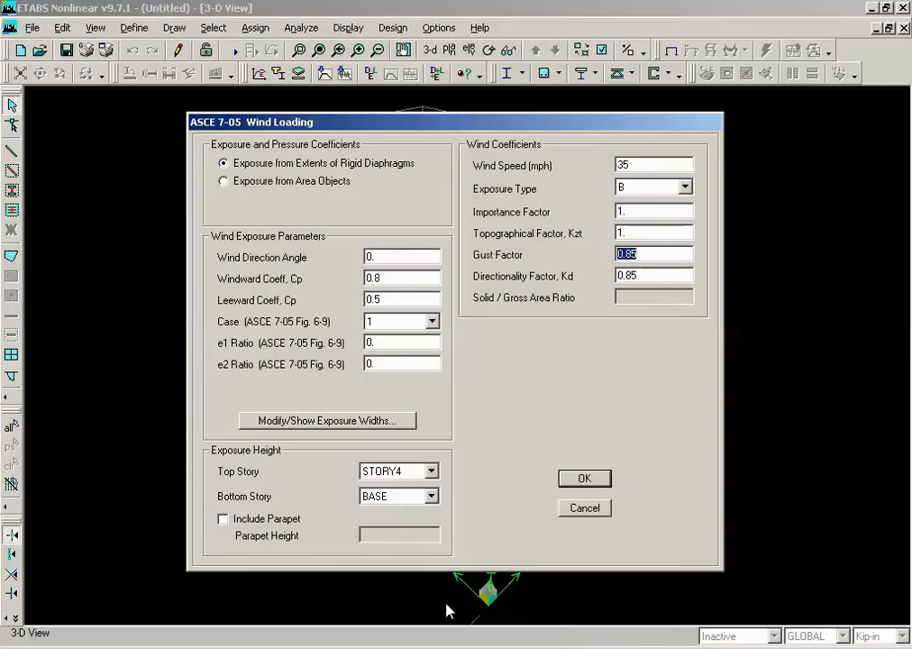
Return to the ASCE 7-10 PDF, page back to the directionality factor Kd table on page 297, and compare it with the ETABS value
{"action": "left_click", "coordinate": [442, 646]}
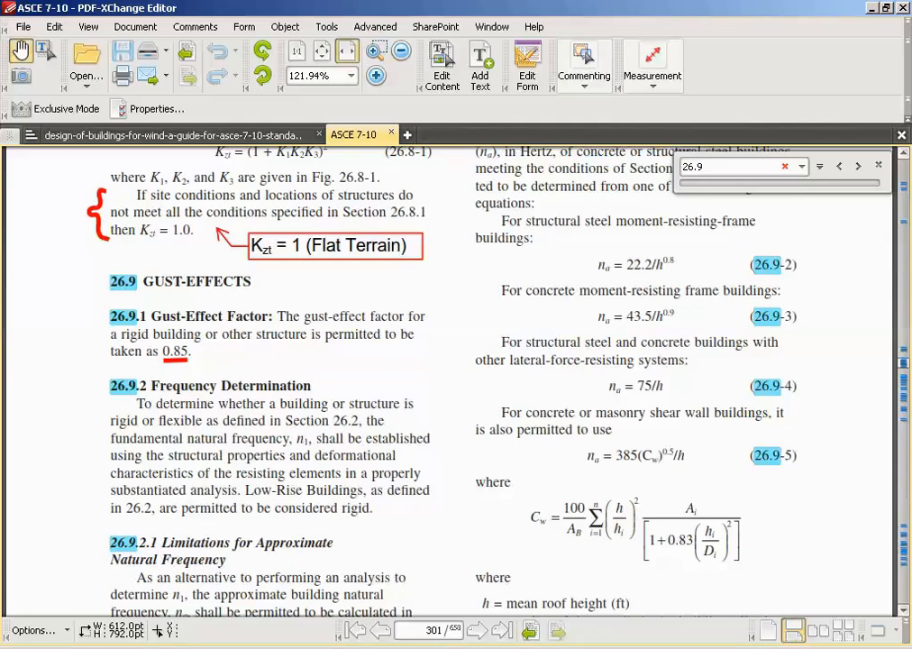
{"action": "left_click", "coordinate": [381, 635]}
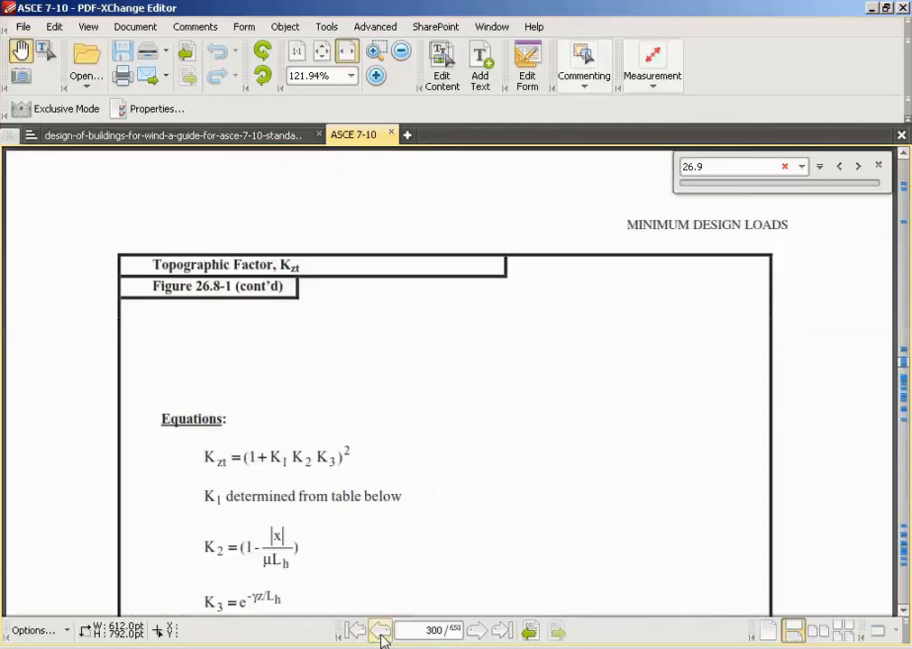
{"action": "left_click", "coordinate": [380, 635]}
{"action": "left_click", "coordinate": [381, 635]}
{"action": "left_click", "coordinate": [381, 634]}
{"action": "left_click_drag", "start_coordinate": [372, 474], "coordinate": [410, 268]}
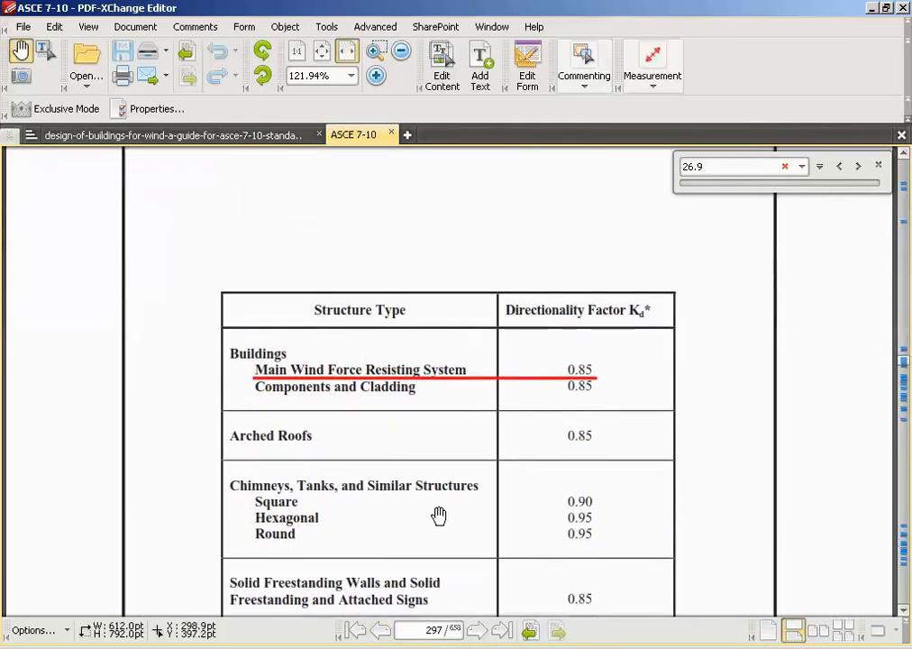
{"action": "scroll", "coordinate": [423, 487], "scroll_direction": "down", "scroll_amount": 2}
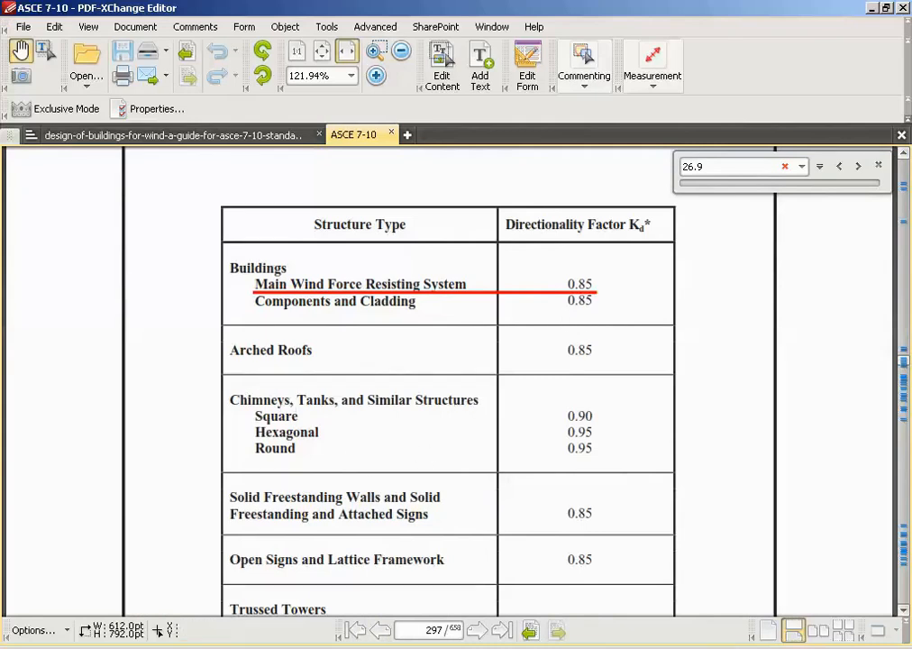
{"action": "left_click", "coordinate": [347, 626]}
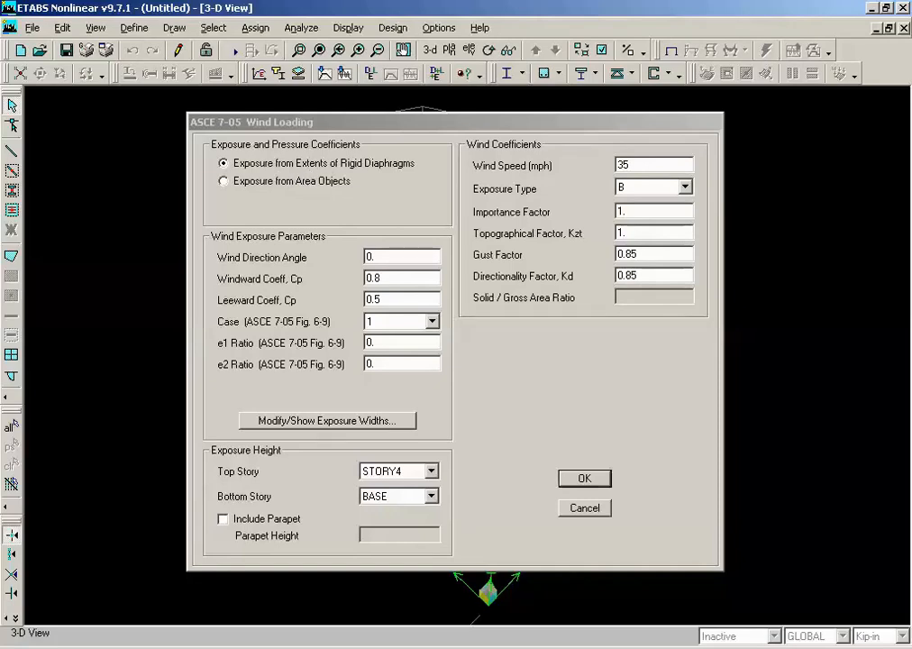
{"action": "key", "text": "alt+Tab"}
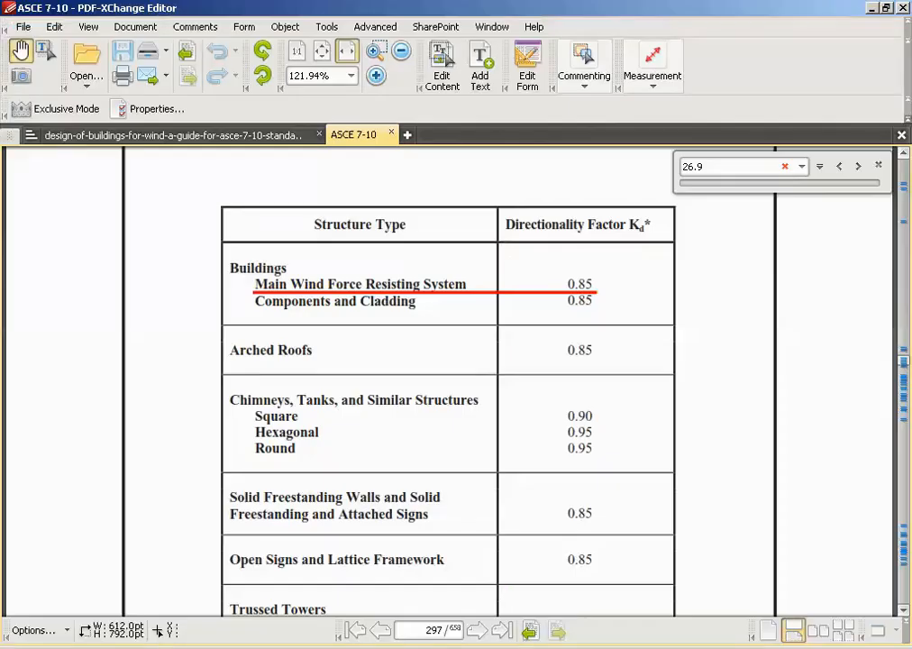
{"action": "key", "text": "alt+Tab"}
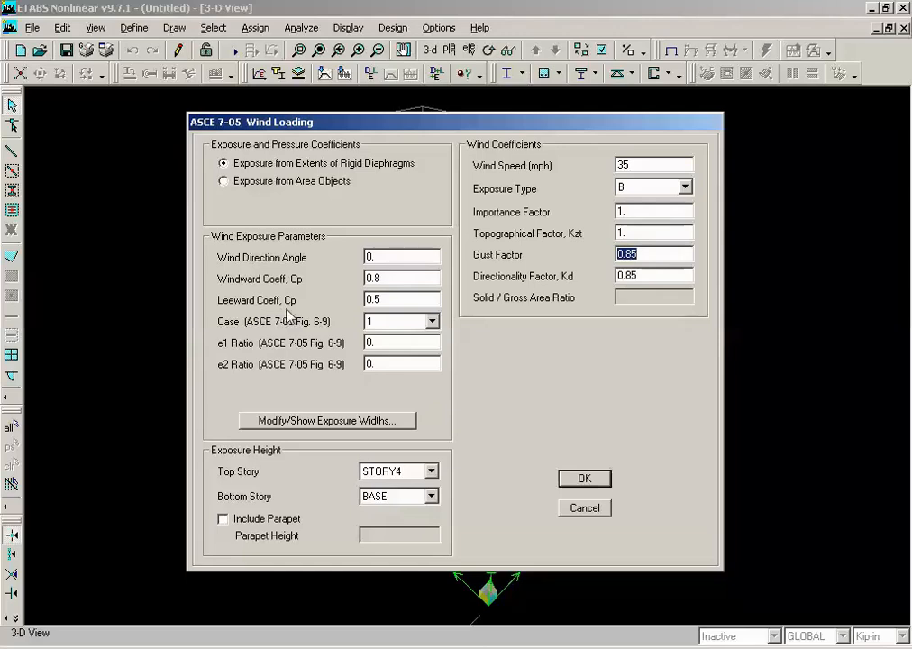
Switch back to the ASCE 7-10 PDF and page forward from page 297 to the wall pressure coefficients on page 311
{"action": "mouse_move", "coordinate": [436, 642]}
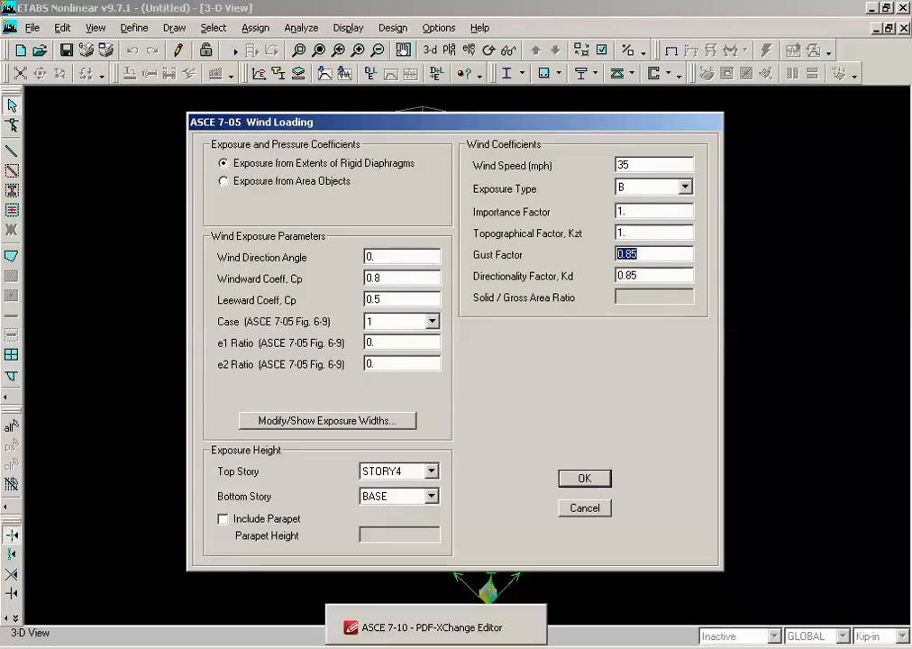
{"action": "left_click", "coordinate": [416, 627]}
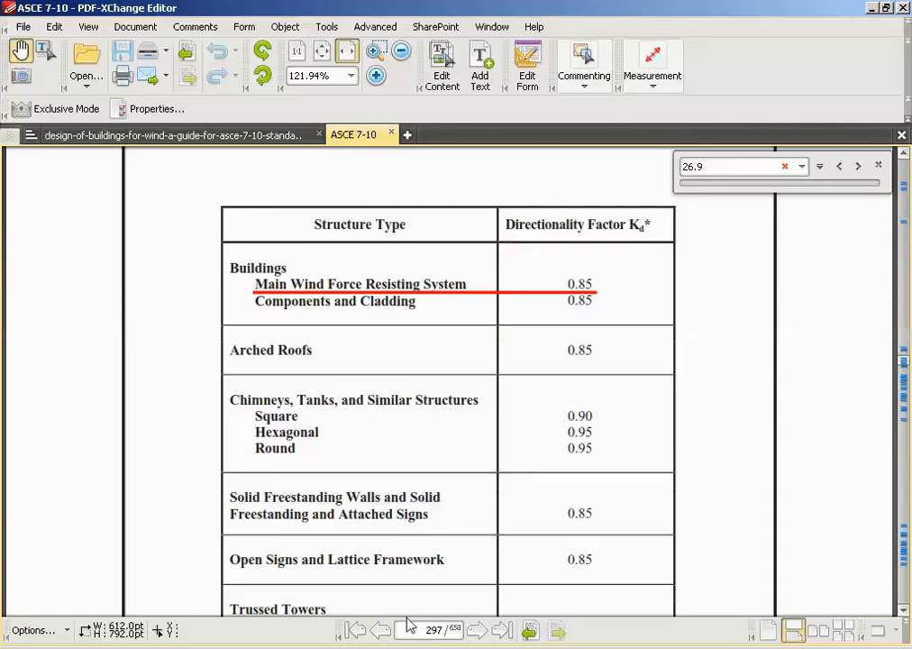
{"action": "left_click", "coordinate": [476, 631]}
{"action": "left_click", "coordinate": [476, 631]}
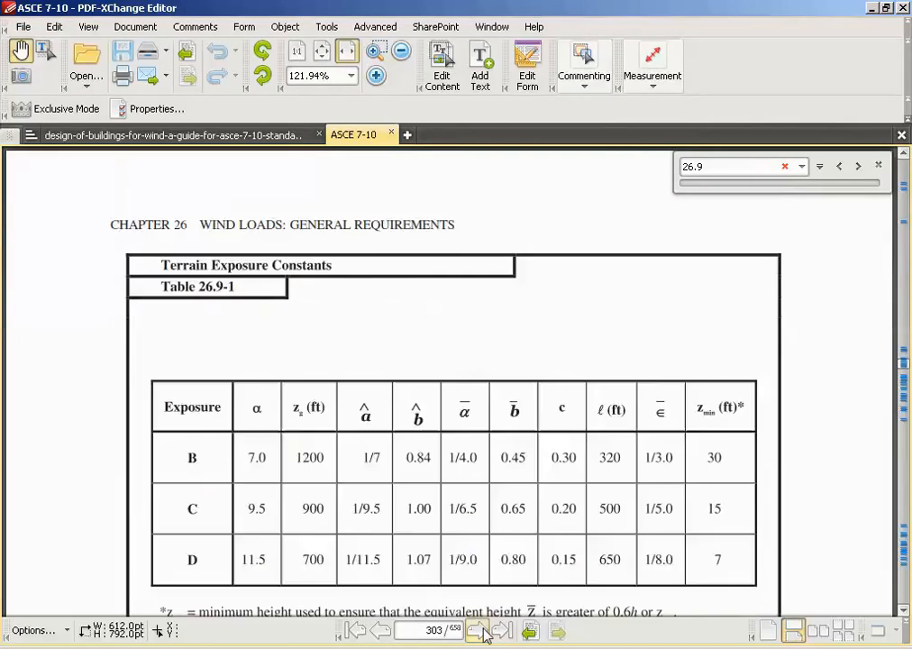
{"action": "left_click", "coordinate": [476, 631]}
{"action": "left_click", "coordinate": [475, 631]}
{"action": "left_click", "coordinate": [479, 631]}
{"action": "left_click", "coordinate": [480, 631]}
{"action": "left_click", "coordinate": [480, 631]}
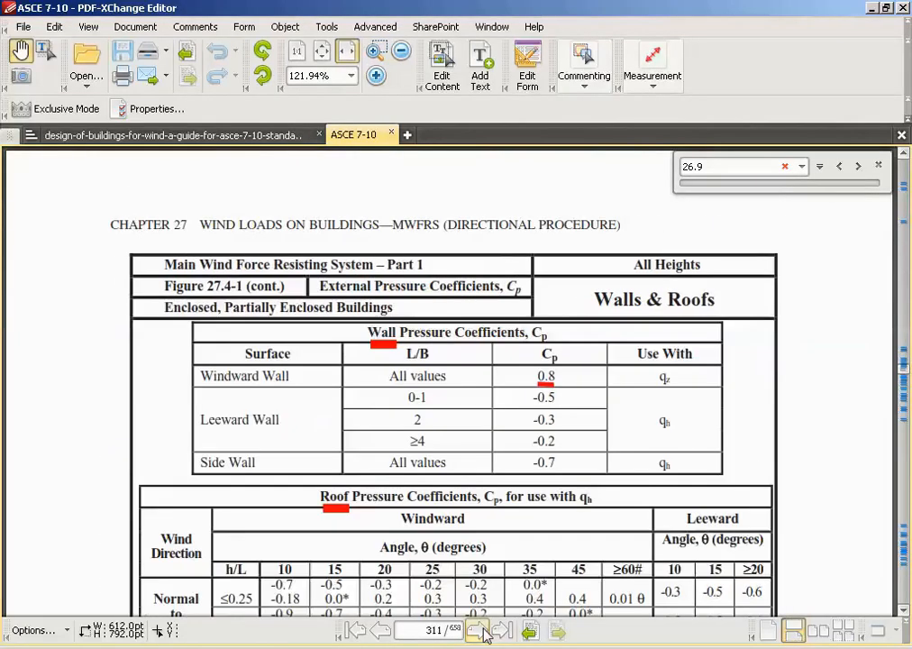
Examine the wall and roof pressure coefficients of Figure 27.4-1 and compare them with the windward and leeward Cp values in ETABS
{"action": "scroll", "coordinate": [801, 466], "scroll_direction": "down", "scroll_amount": 2}
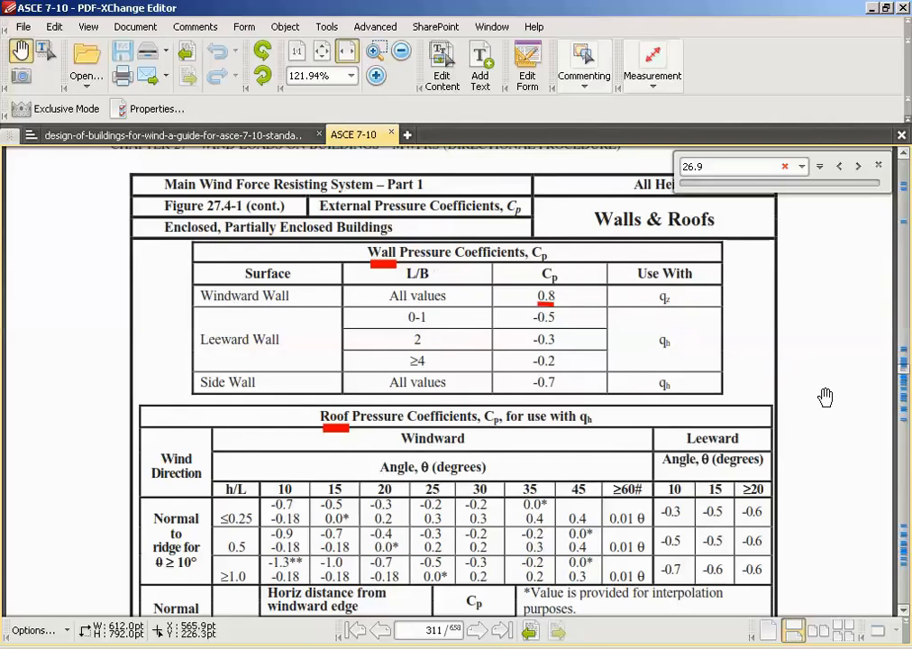
{"action": "left_click_drag", "start_coordinate": [824, 400], "coordinate": [806, 297]}
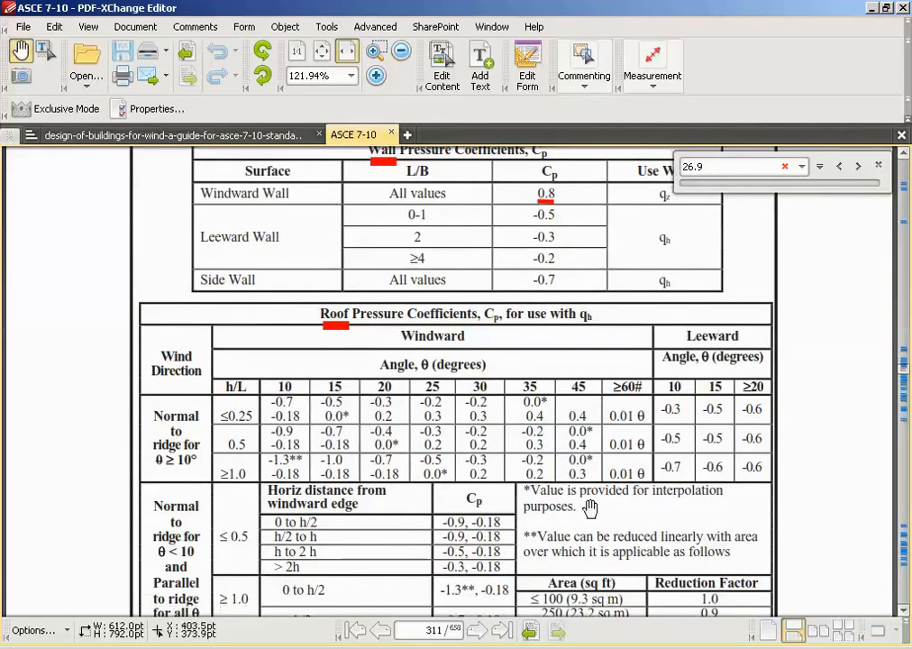
{"action": "scroll", "coordinate": [590, 508], "scroll_direction": "down", "scroll_amount": 3}
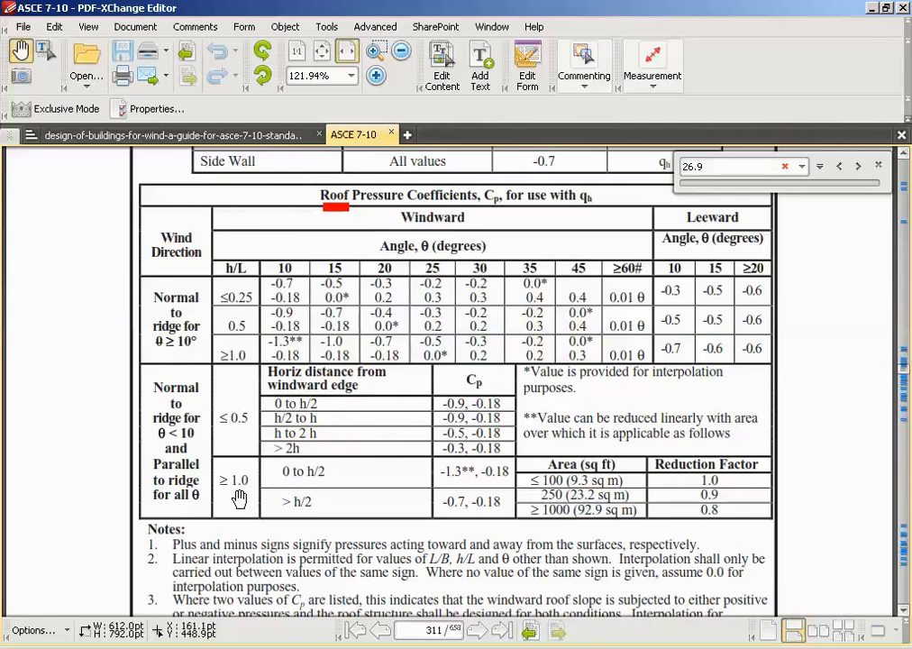
{"action": "scroll", "coordinate": [415, 378], "scroll_direction": "up", "scroll_amount": 1}
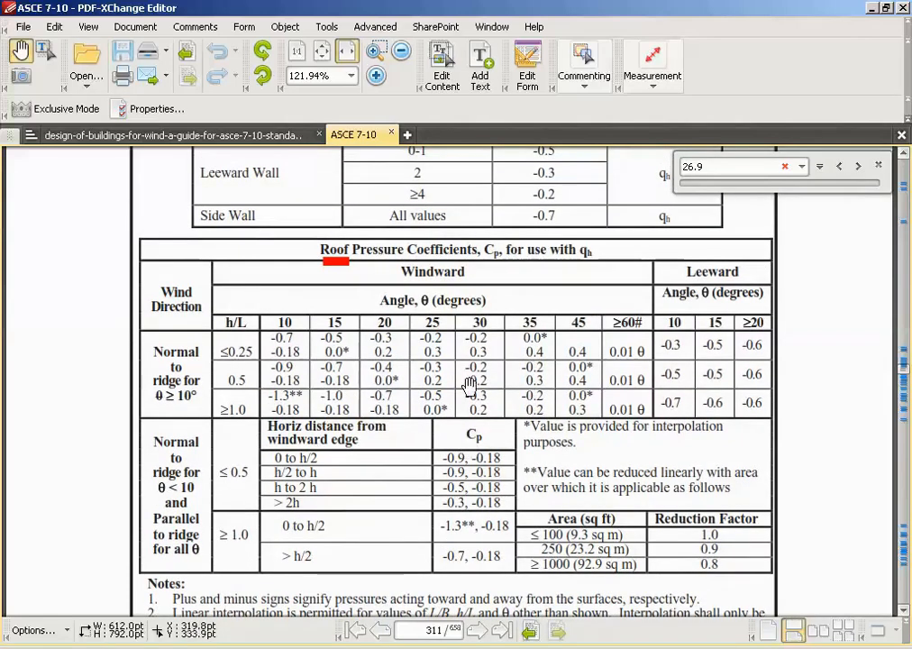
{"action": "key", "text": "alt+Tab"}
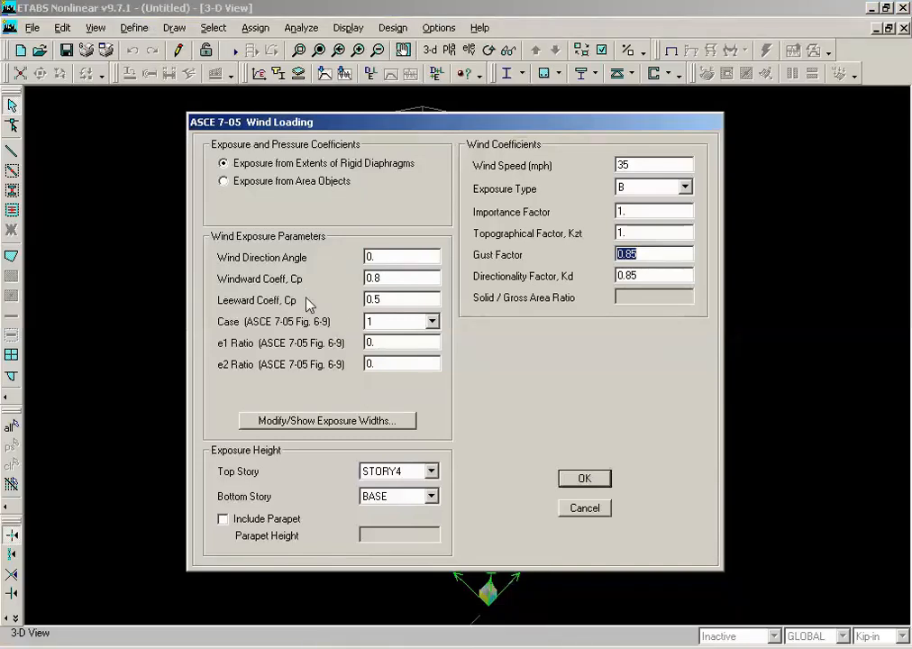
{"action": "key", "text": "alt+Tab"}
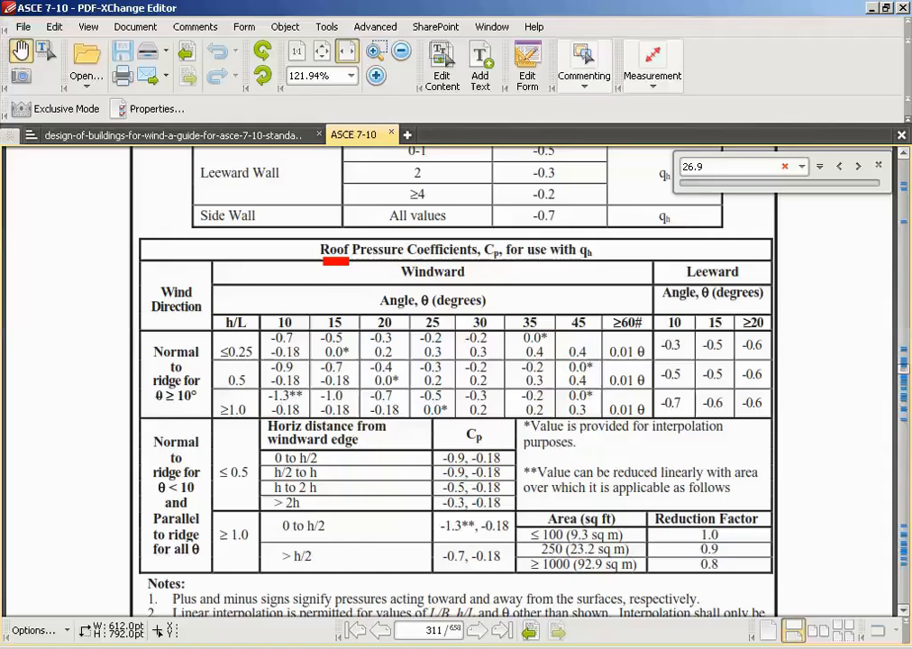
{"action": "scroll", "coordinate": [406, 351], "scroll_direction": "up", "scroll_amount": 3}
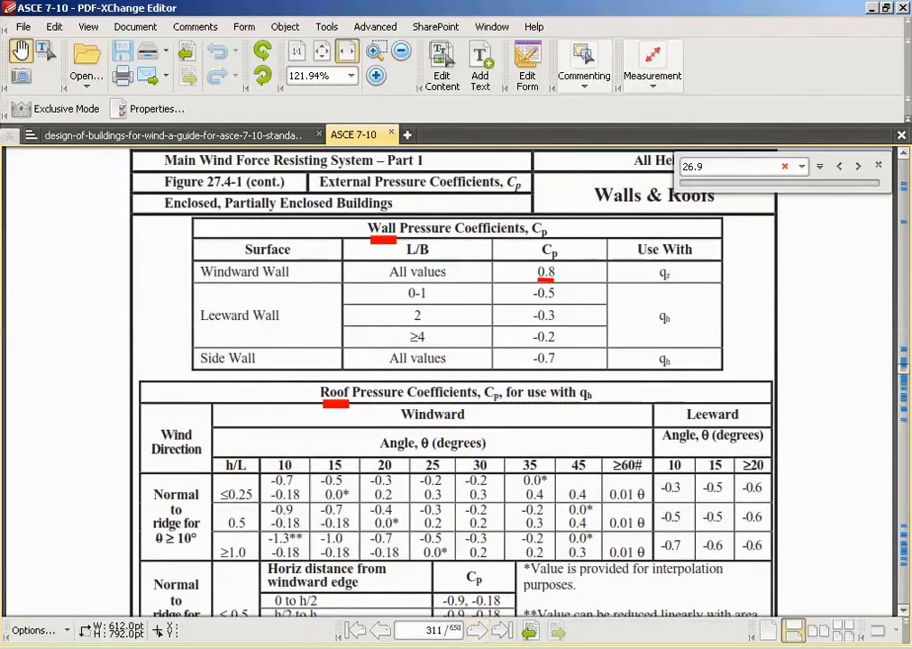
{"action": "key", "text": "alt+Tab"}
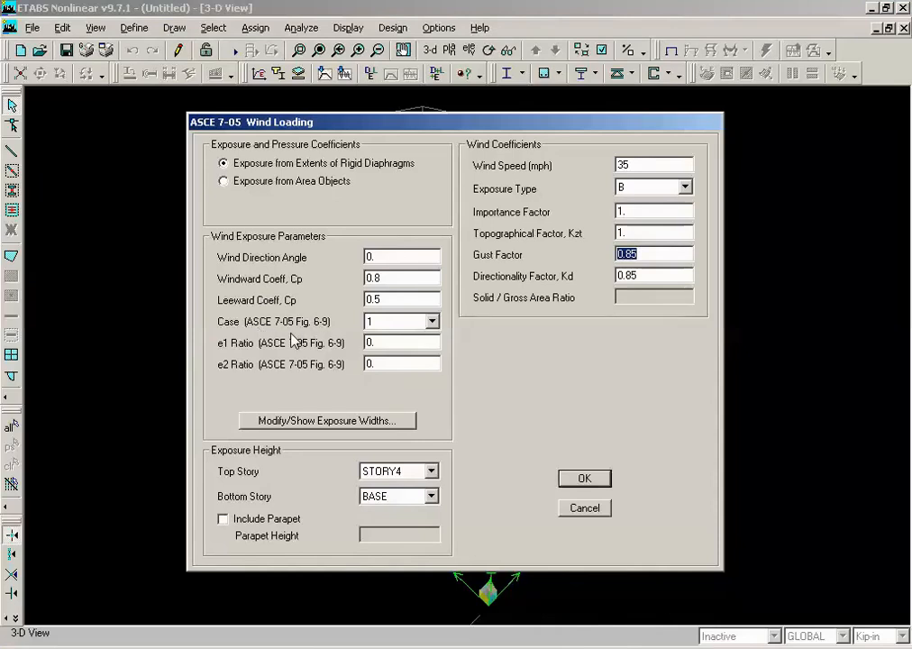
Review the available ASCE 7-05 Fig. 6-9 wind cases and the e1 ratio field in the wind loading dialog, keeping case 1
{"action": "left_click", "coordinate": [388, 328]}
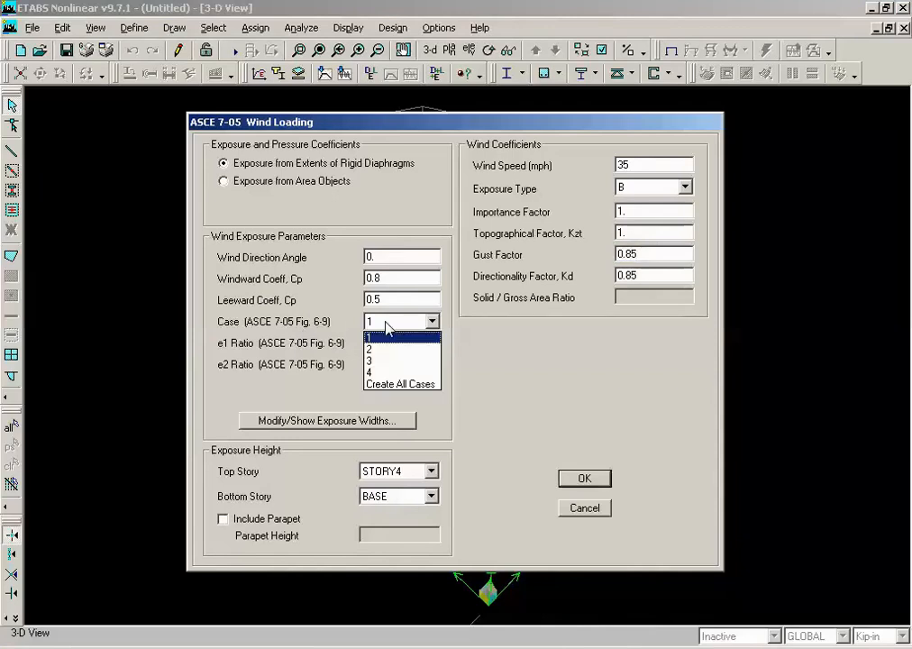
{"action": "left_click", "coordinate": [467, 376]}
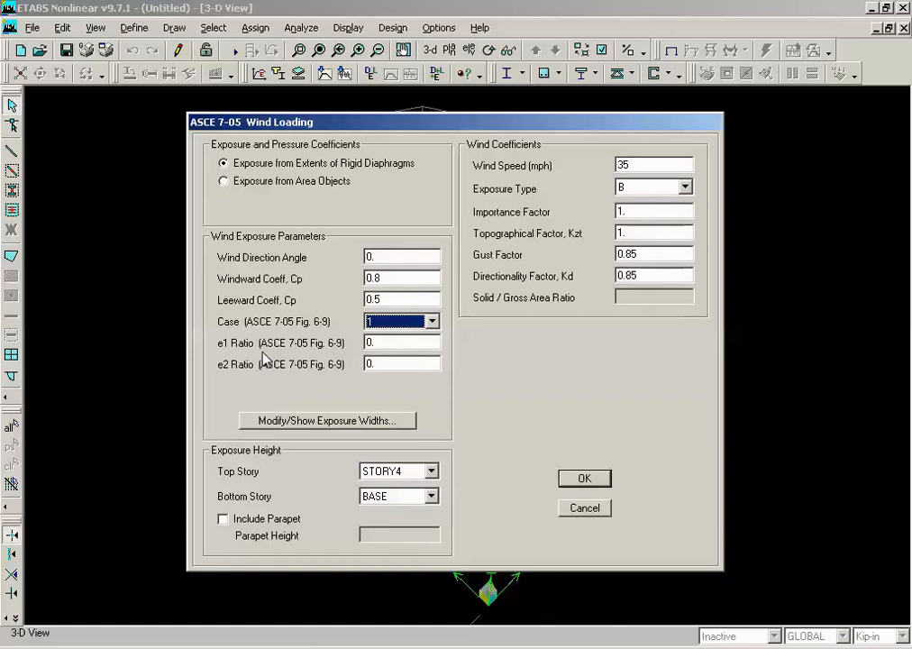
{"action": "double_click", "coordinate": [387, 343]}
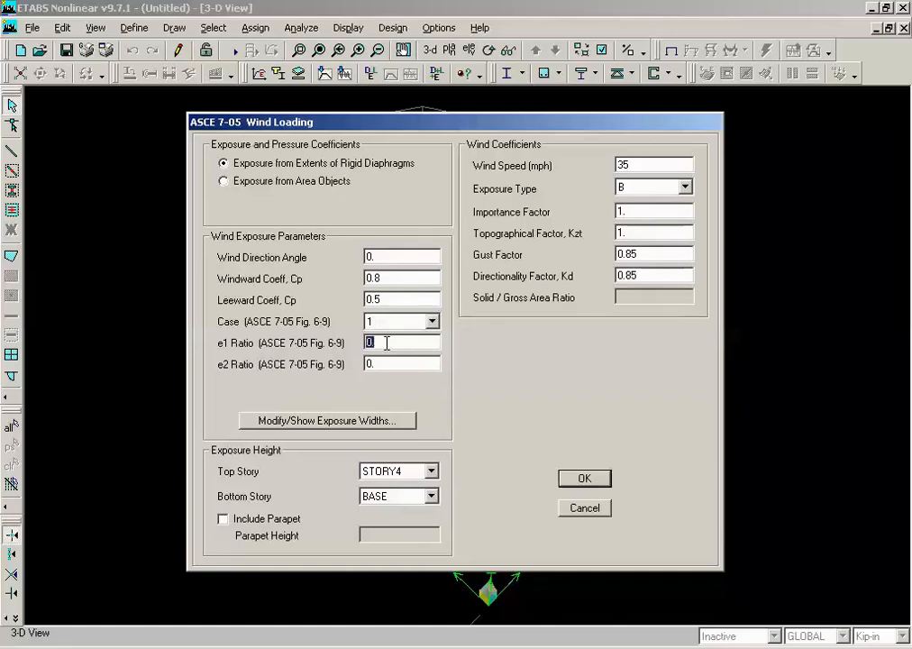
{"action": "left_click", "coordinate": [420, 322]}
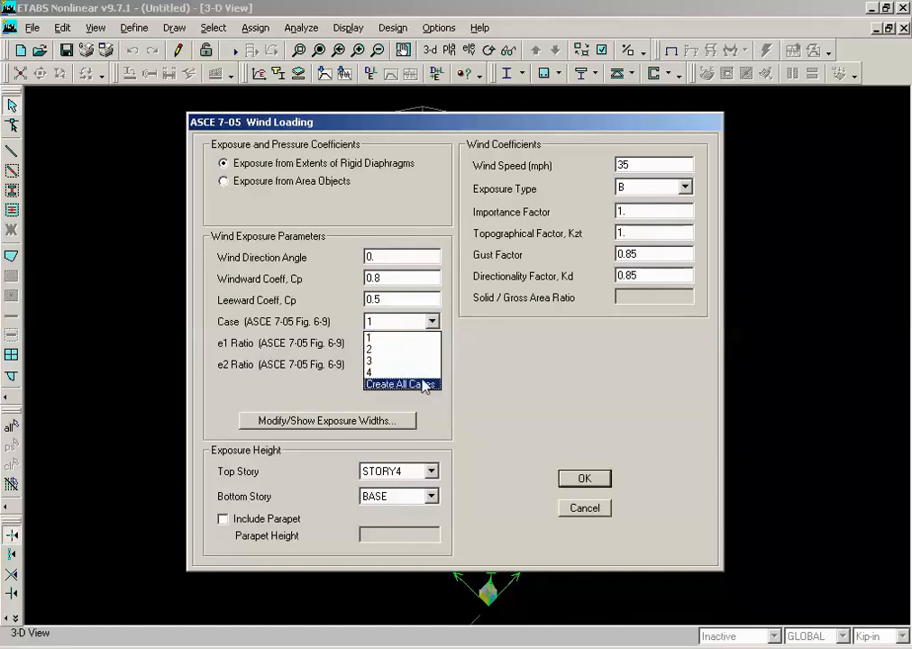
{"action": "left_click", "coordinate": [493, 364]}
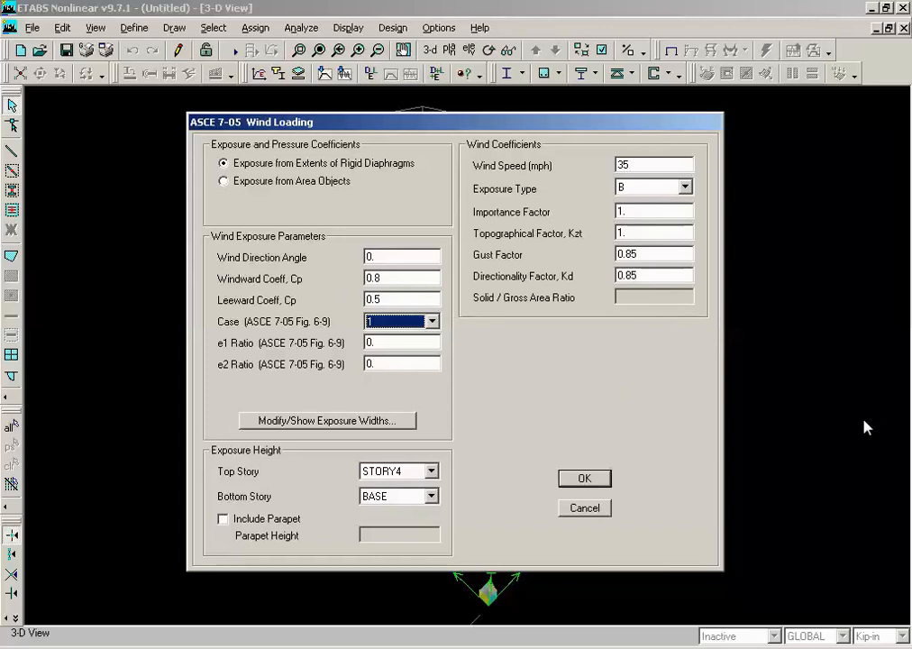
Try STORY1 as the bottom story of the wind exposure height and return it to BASE
{"action": "left_click", "coordinate": [405, 503]}
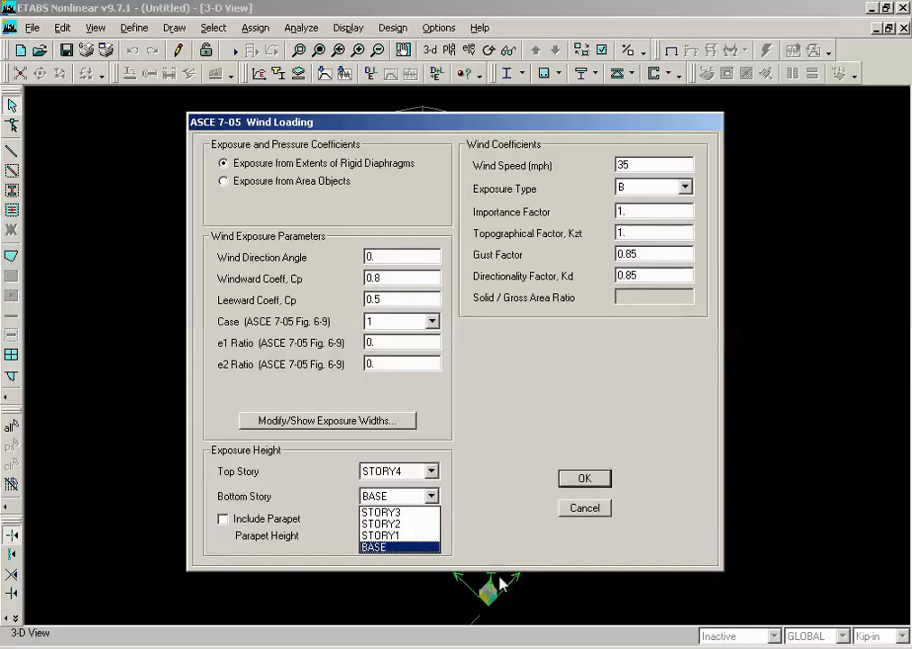
{"action": "left_click", "coordinate": [408, 540]}
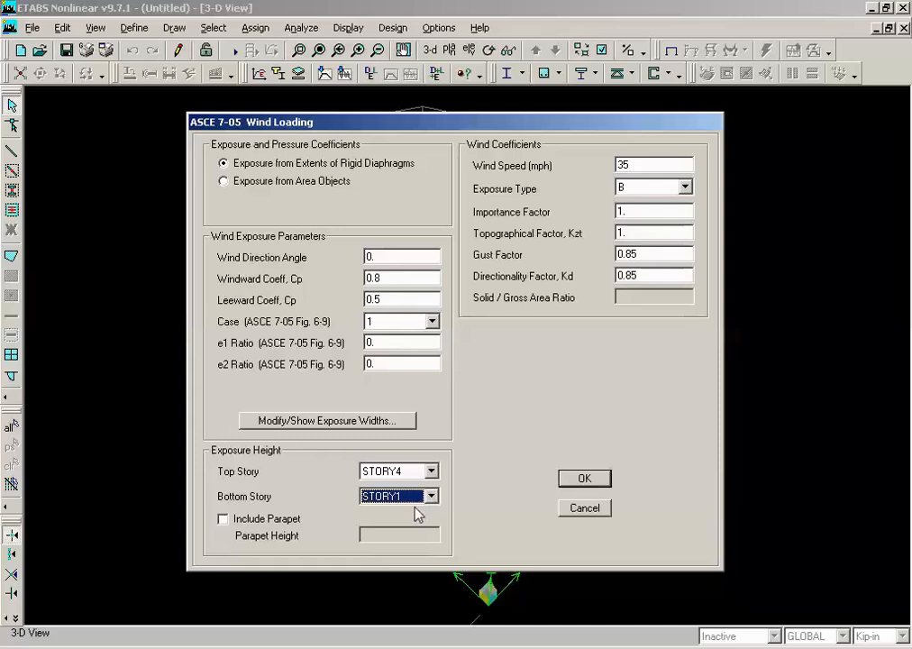
{"action": "scroll", "coordinate": [416, 506], "scroll_direction": "down", "scroll_amount": 1}
{"action": "left_click", "coordinate": [743, 644]}
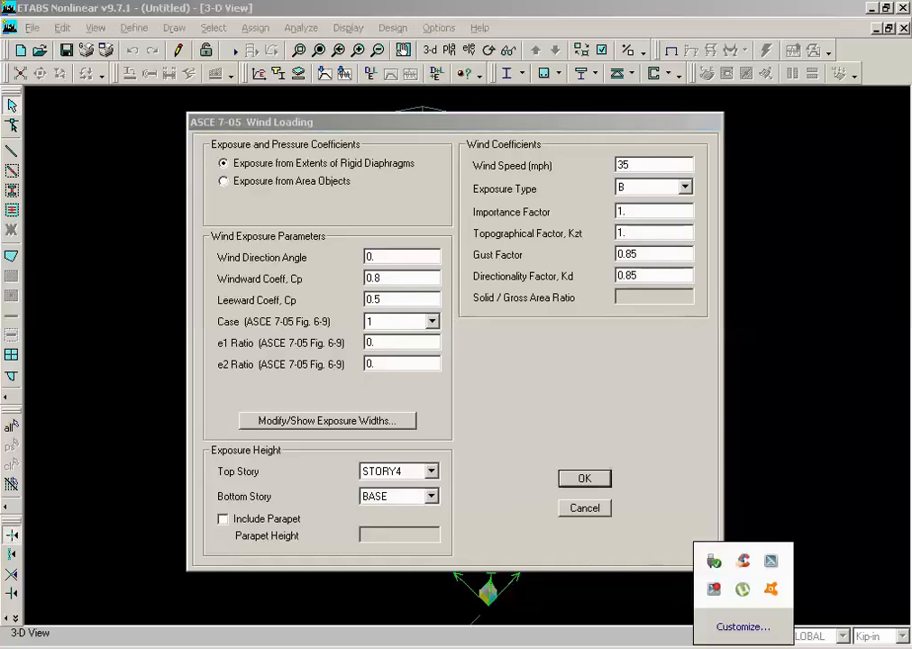
{"action": "left_click", "coordinate": [717, 590]}
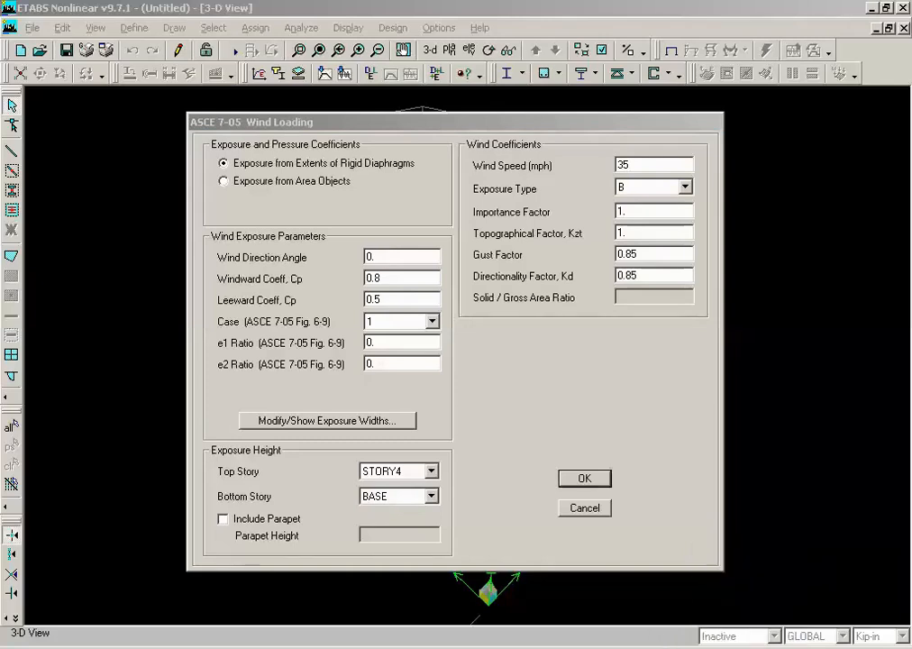
{"action": "left_click", "coordinate": [744, 648]}
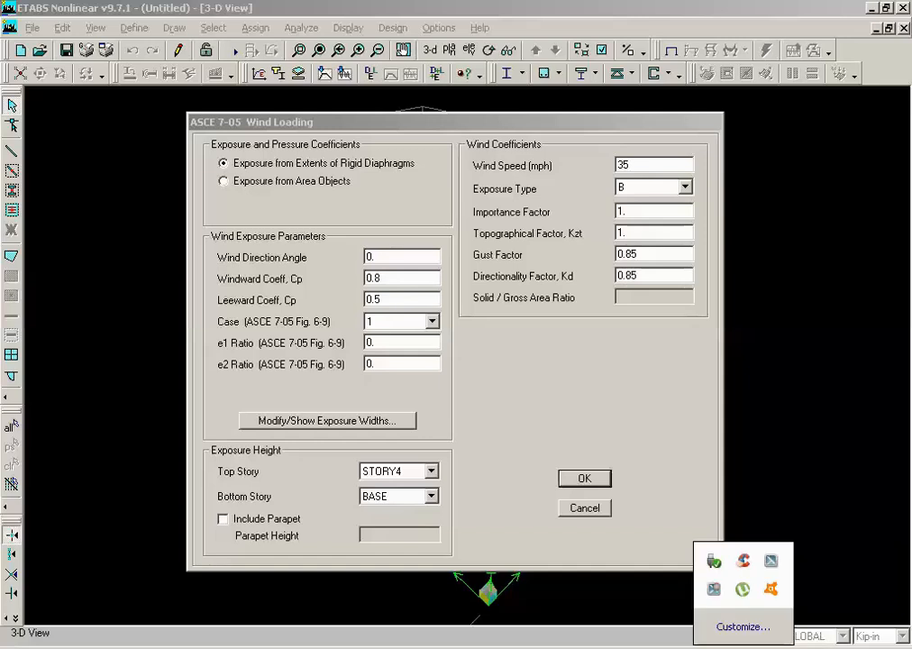
{"action": "left_click", "coordinate": [760, 646]}
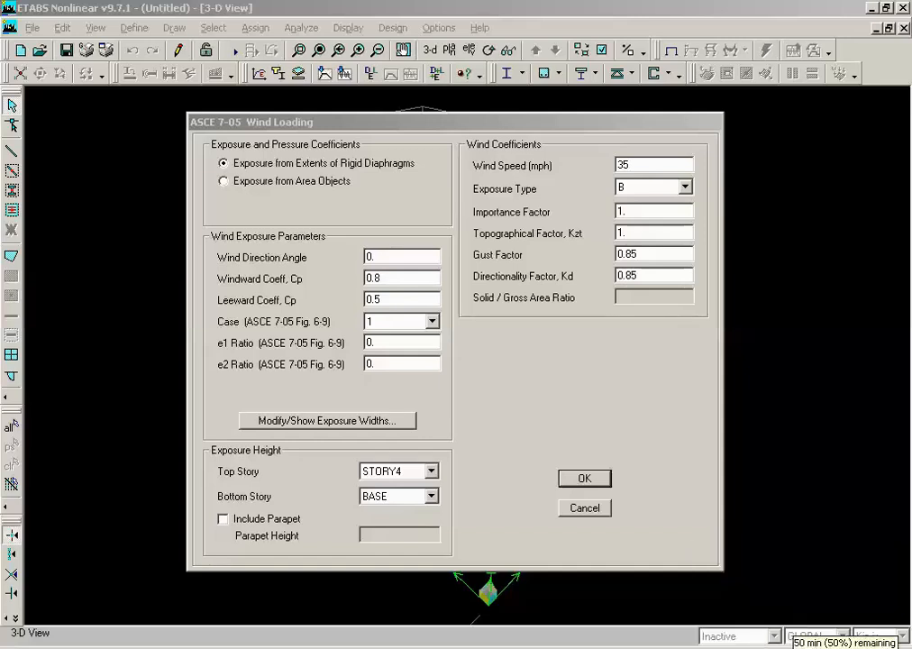
{"action": "left_click", "coordinate": [668, 473]}
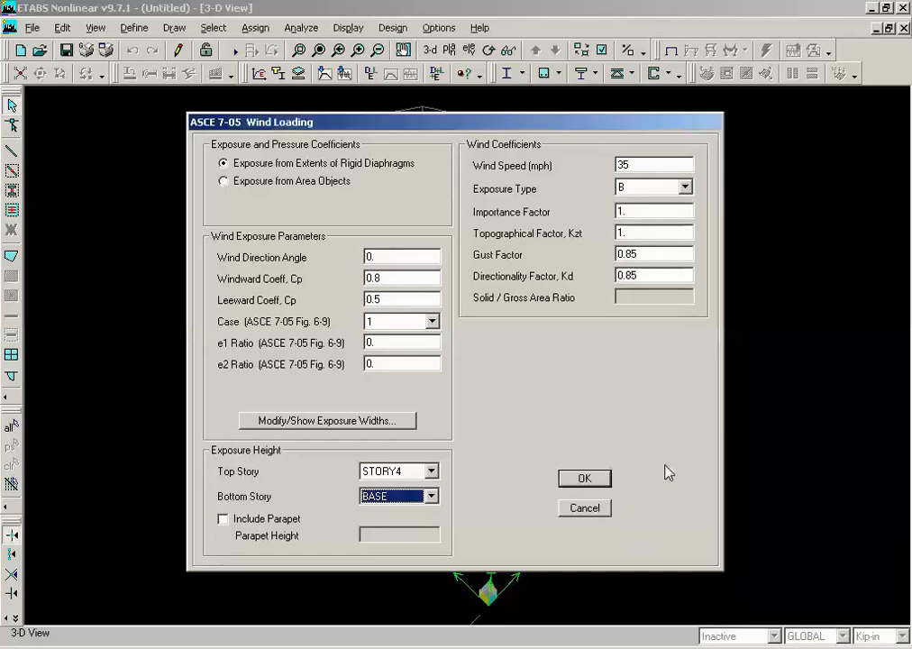
Accept the WINDX wind loading, then check the wind direction angle of the WINDY load case and accept its parameters
{"action": "left_click", "coordinate": [591, 482]}
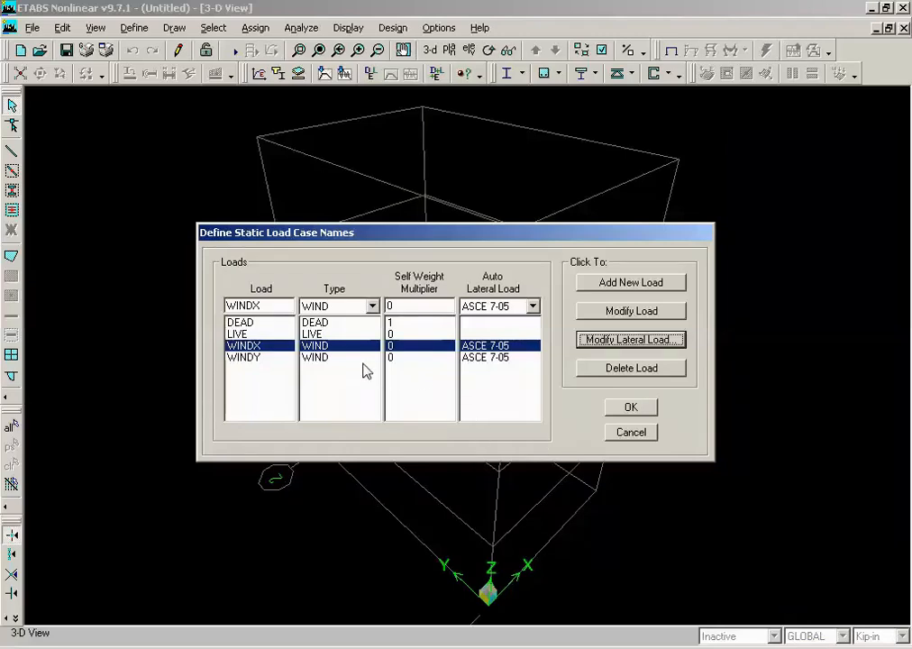
{"action": "left_click", "coordinate": [332, 359]}
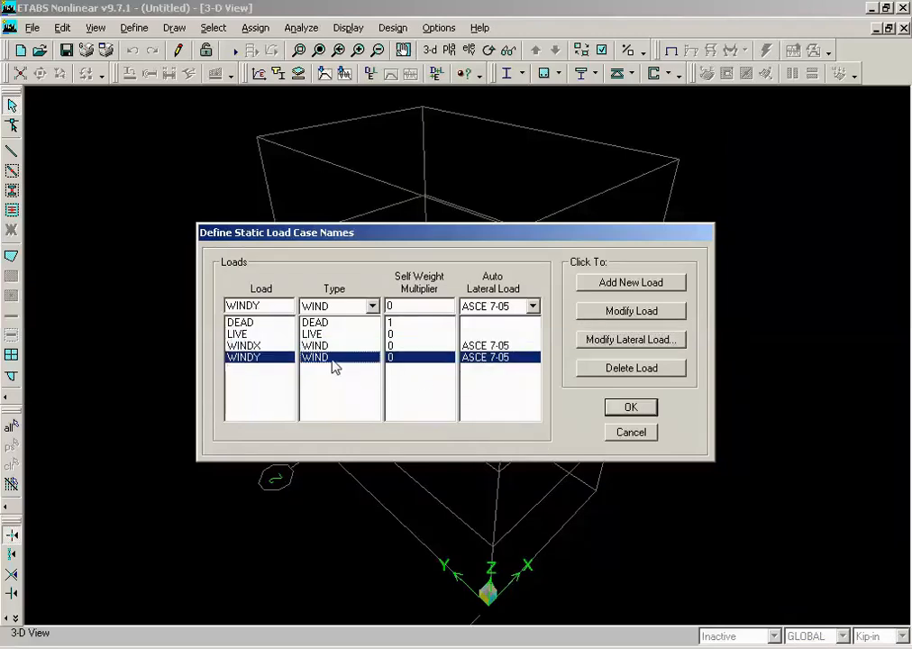
{"action": "left_click", "coordinate": [626, 346]}
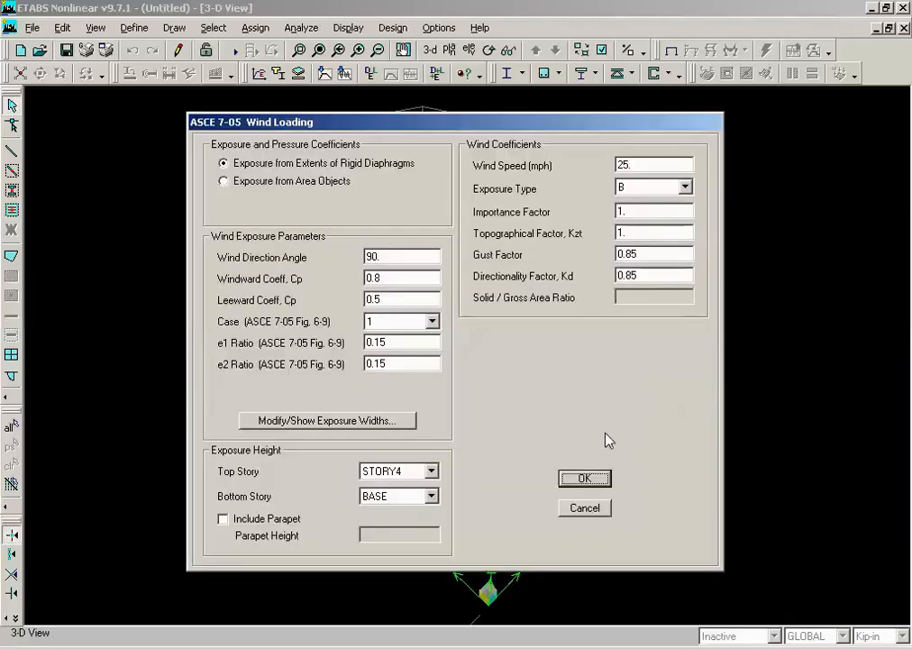
{"action": "double_click", "coordinate": [386, 258]}
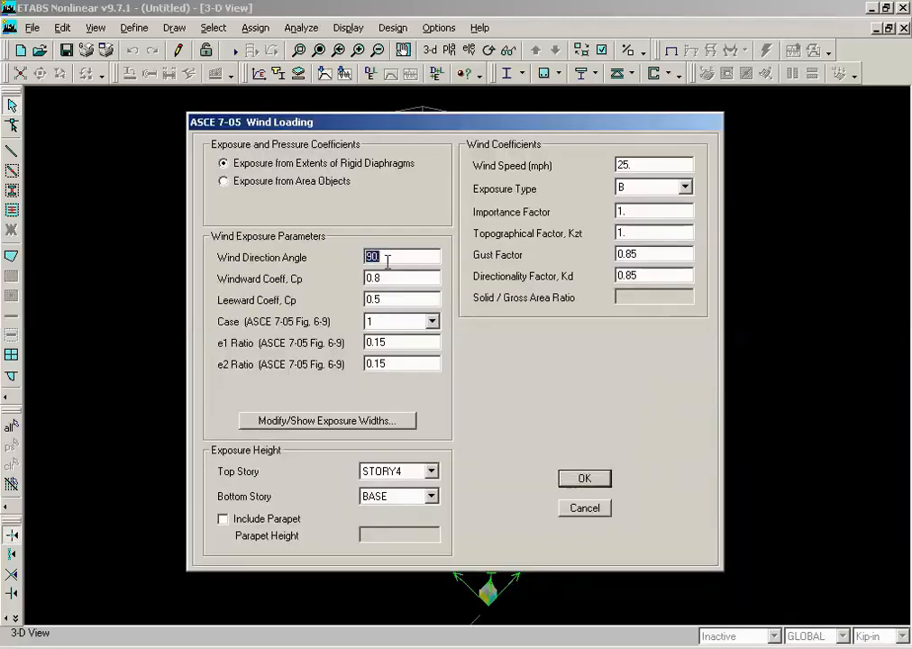
{"action": "left_click", "coordinate": [398, 255]}
{"action": "left_click", "coordinate": [577, 487]}
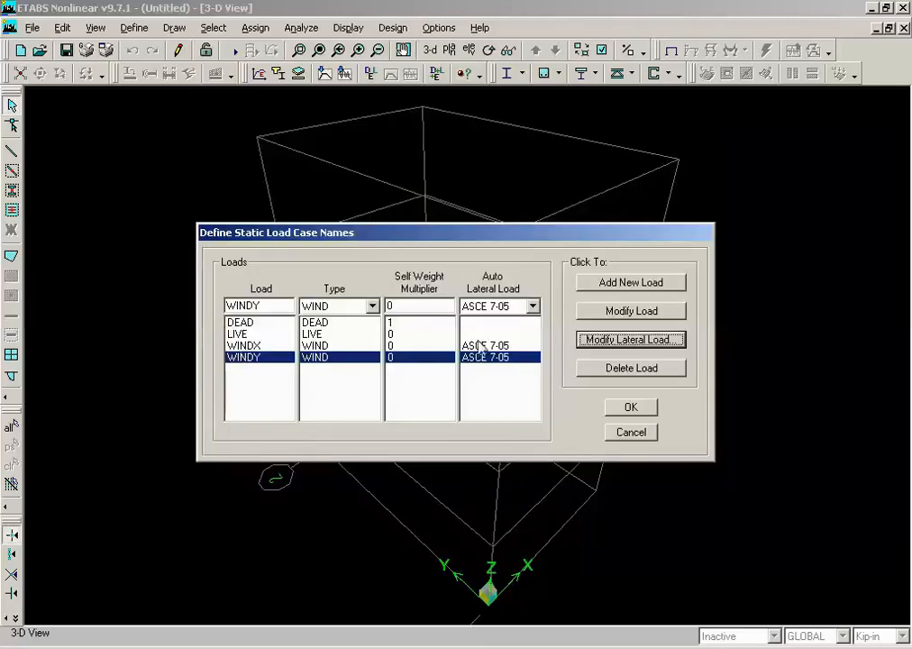
Reopen the WINDY wind loading, compare it with the ASCE 7-10 pressure coefficients in the PDF, and accept the static load cases
{"action": "left_click", "coordinate": [618, 412]}
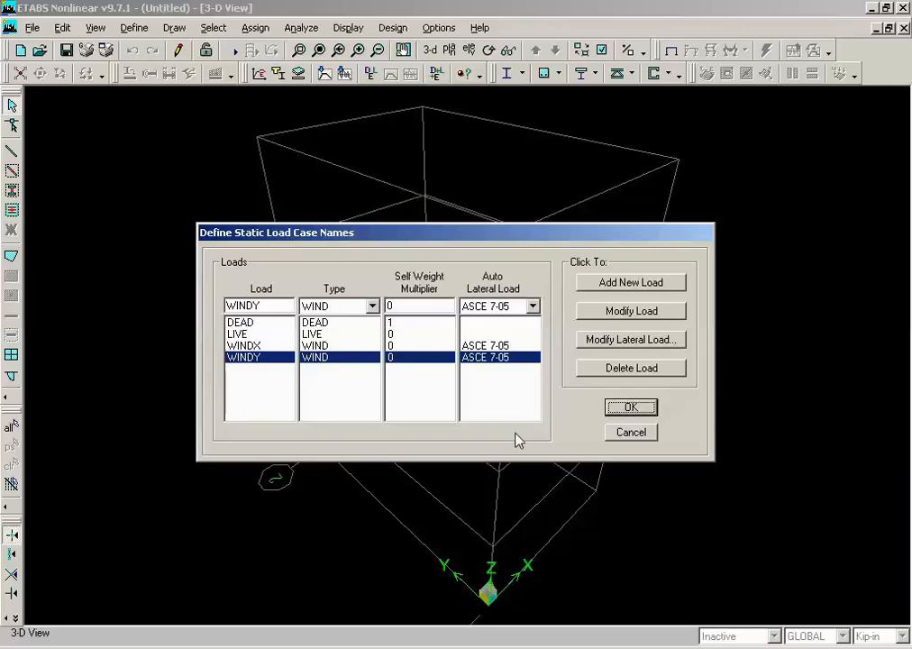
{"action": "left_click", "coordinate": [593, 342]}
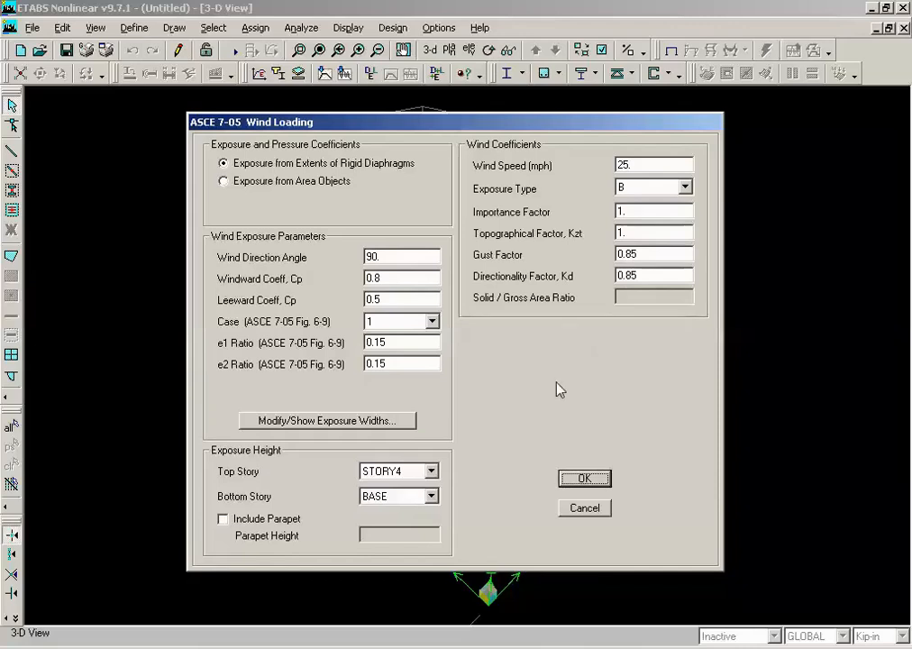
{"action": "key", "text": "alt+Tab"}
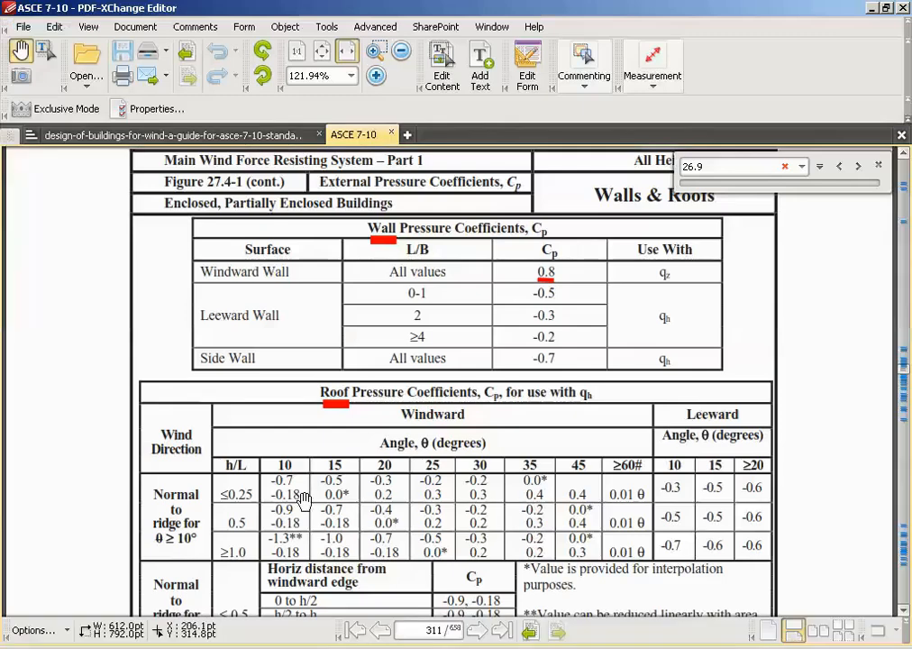
{"action": "scroll", "coordinate": [303, 499], "scroll_direction": "down", "scroll_amount": 2}
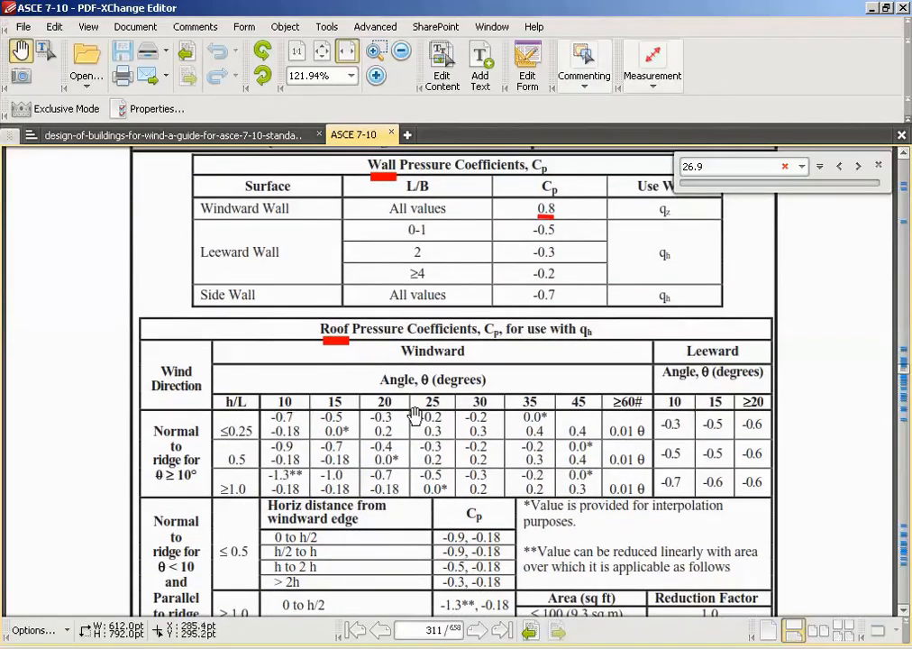
{"action": "mouse_move", "coordinate": [347, 647]}
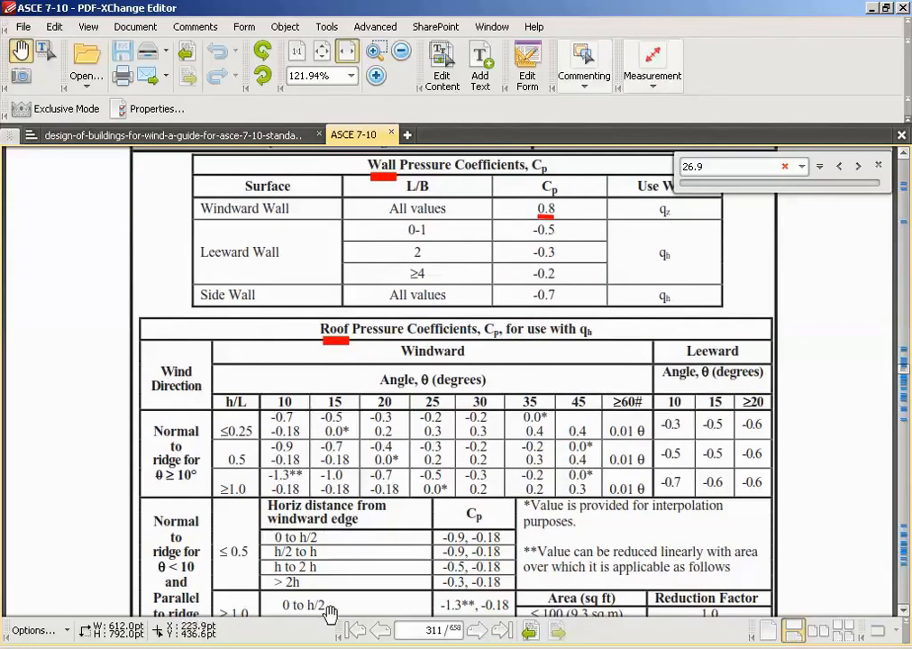
{"action": "left_click", "coordinate": [347, 648]}
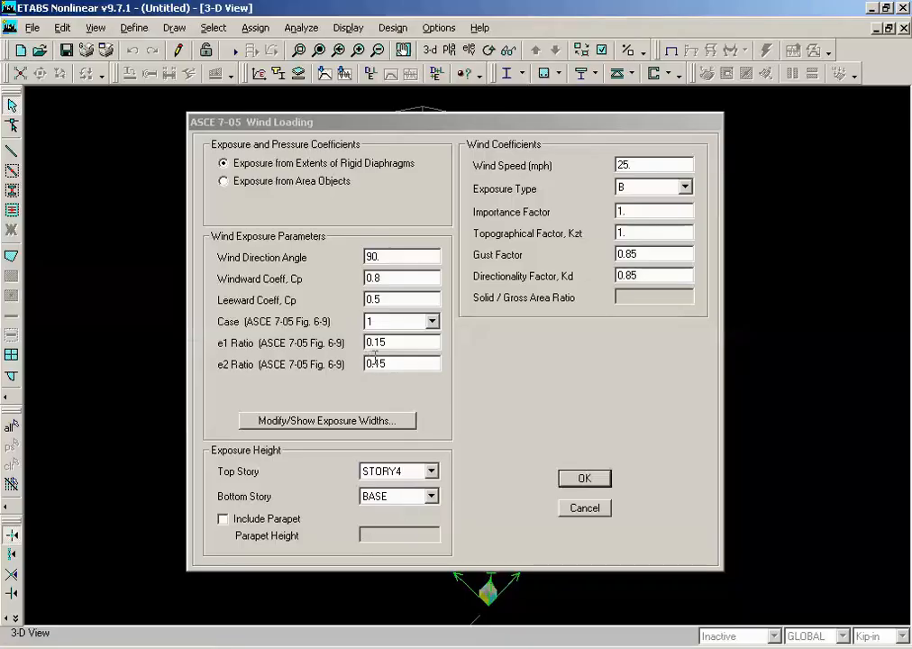
{"action": "left_click", "coordinate": [580, 481]}
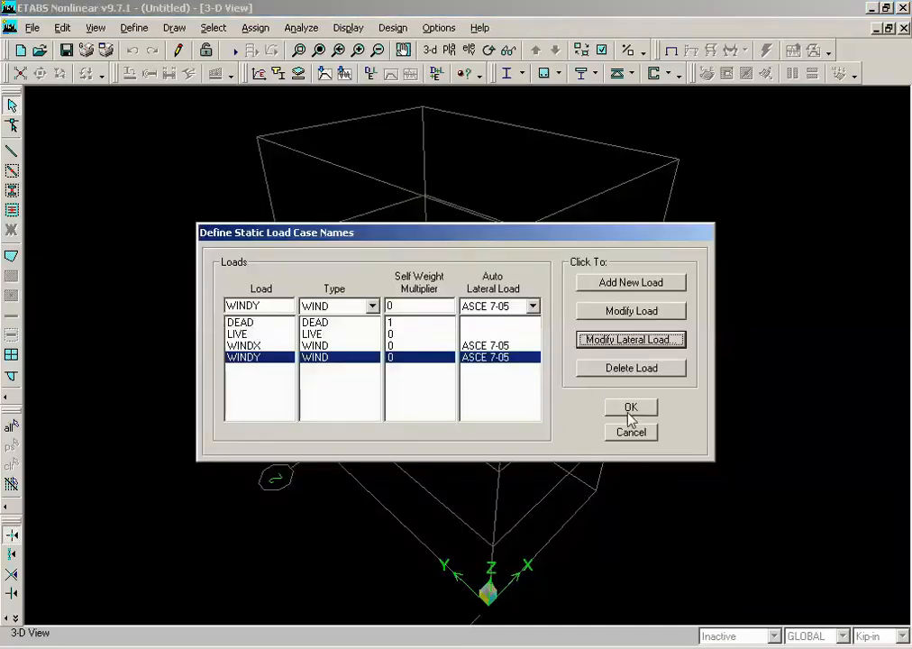
{"action": "left_click", "coordinate": [628, 411]}
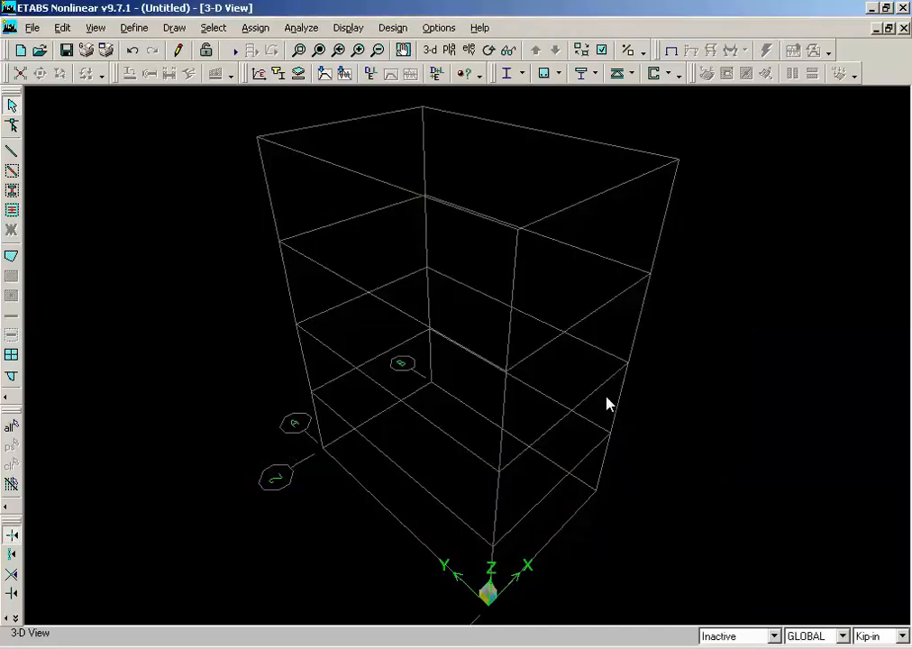
Delete all existing load combinations from DCON1 onward and confirm the emptied list
{"action": "left_click", "coordinate": [133, 28]}
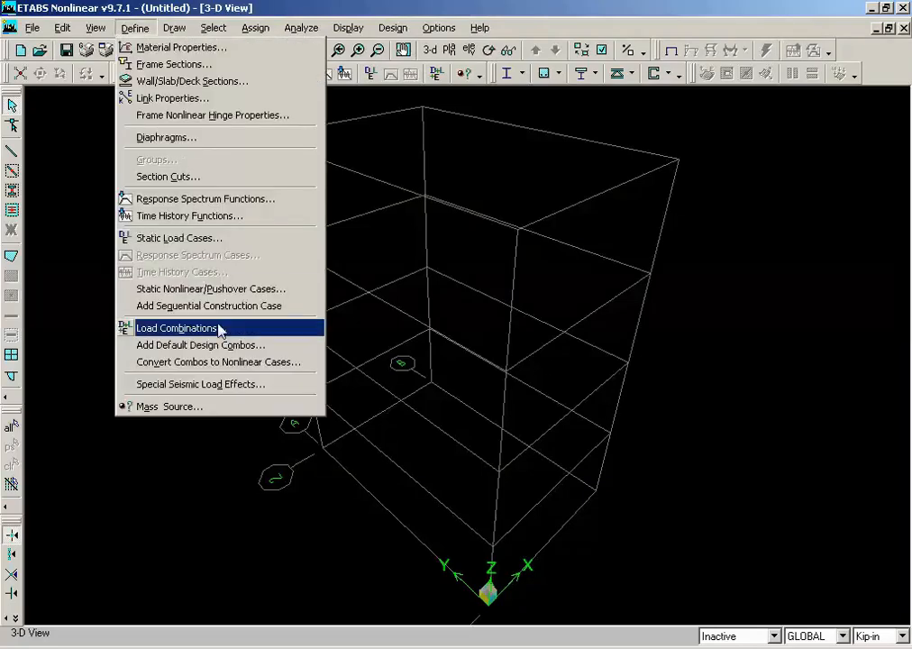
{"action": "left_click", "coordinate": [220, 330]}
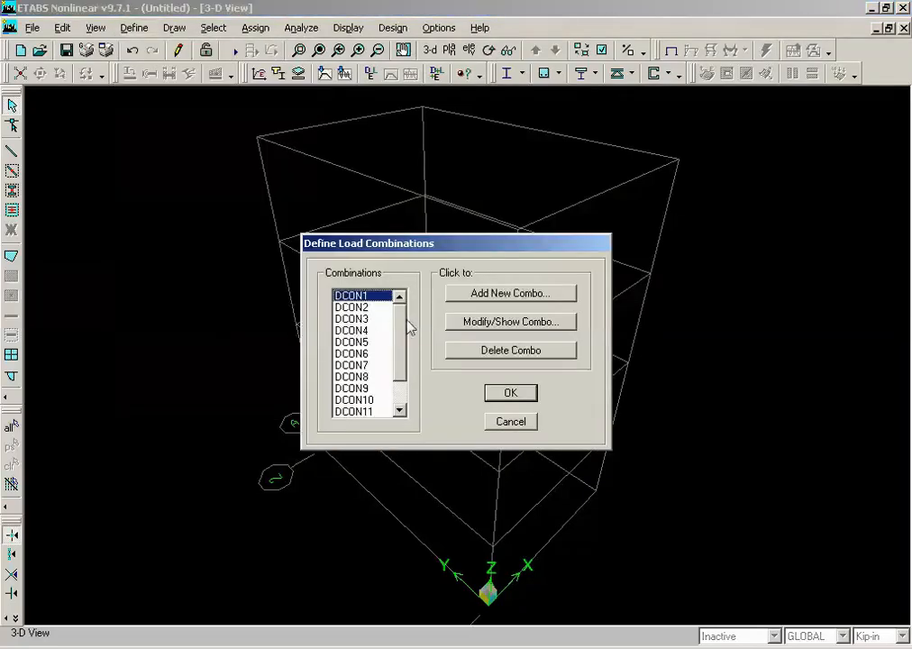
{"action": "left_click_drag", "start_coordinate": [398, 322], "coordinate": [411, 282]}
{"action": "left_click", "coordinate": [496, 355]}
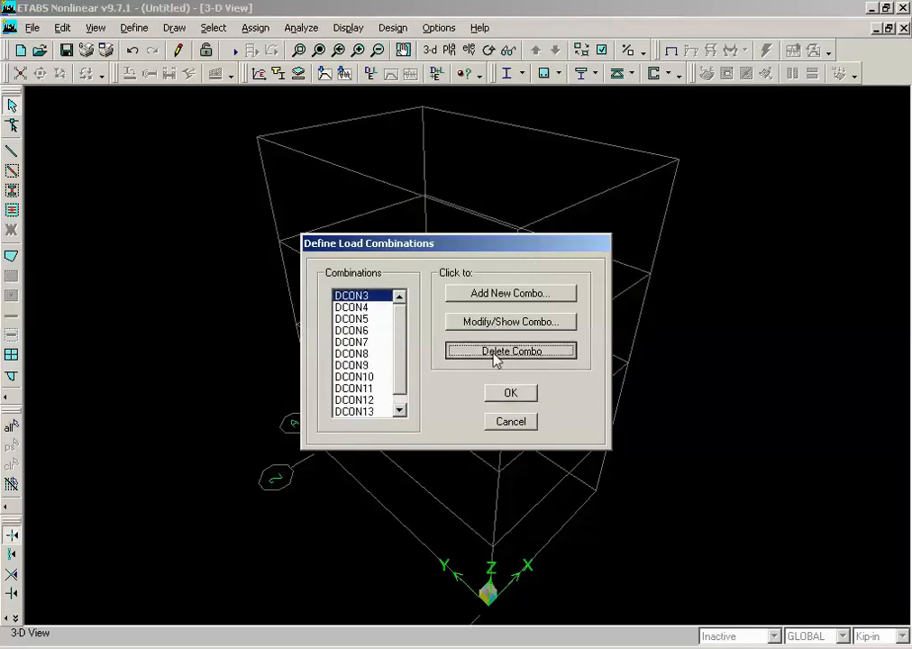
{"action": "left_click", "coordinate": [495, 356]}
{"action": "left_click", "coordinate": [496, 357]}
{"action": "left_click", "coordinate": [495, 357]}
{"action": "left_click", "coordinate": [494, 355]}
{"action": "left_click", "coordinate": [494, 354]}
{"action": "left_click", "coordinate": [494, 354]}
{"action": "left_click", "coordinate": [494, 355]}
{"action": "left_click", "coordinate": [493, 355]}
{"action": "left_click", "coordinate": [494, 354]}
{"action": "left_click", "coordinate": [496, 357]}
{"action": "left_click", "coordinate": [496, 357]}
{"action": "left_click", "coordinate": [496, 356]}
{"action": "left_click", "coordinate": [496, 357]}
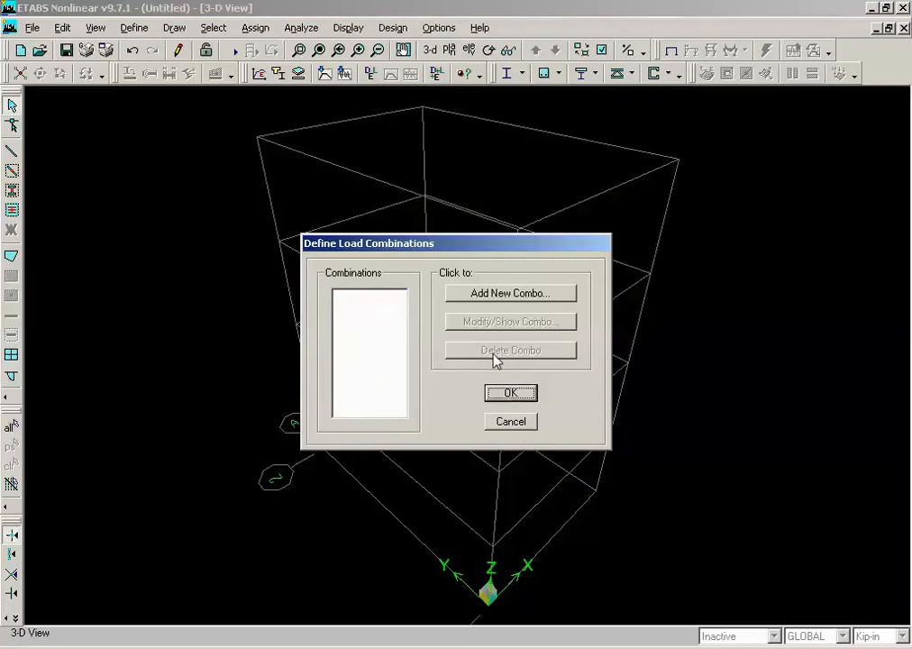
{"action": "left_click", "coordinate": [509, 395]}
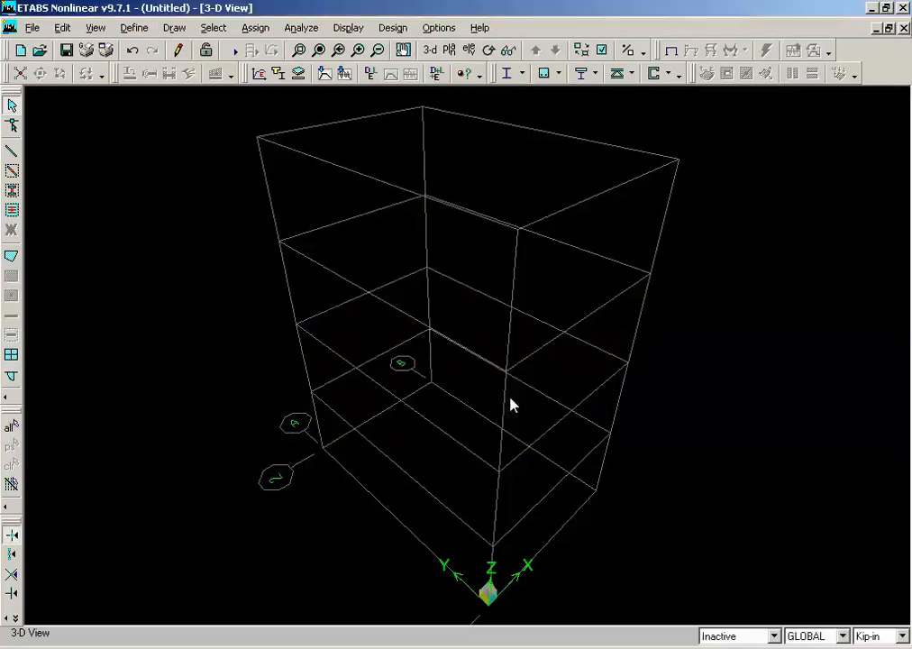
Open the special seismic load effects definition
{"action": "left_click", "coordinate": [135, 29]}
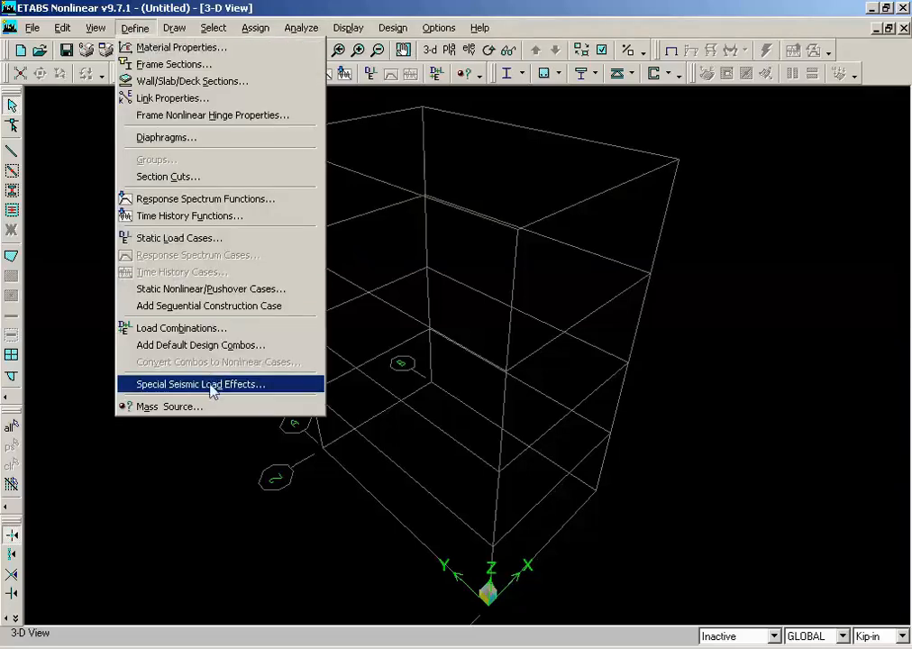
Add the default design load combinations for Concrete Frame Design
{"action": "left_click", "coordinate": [195, 349]}
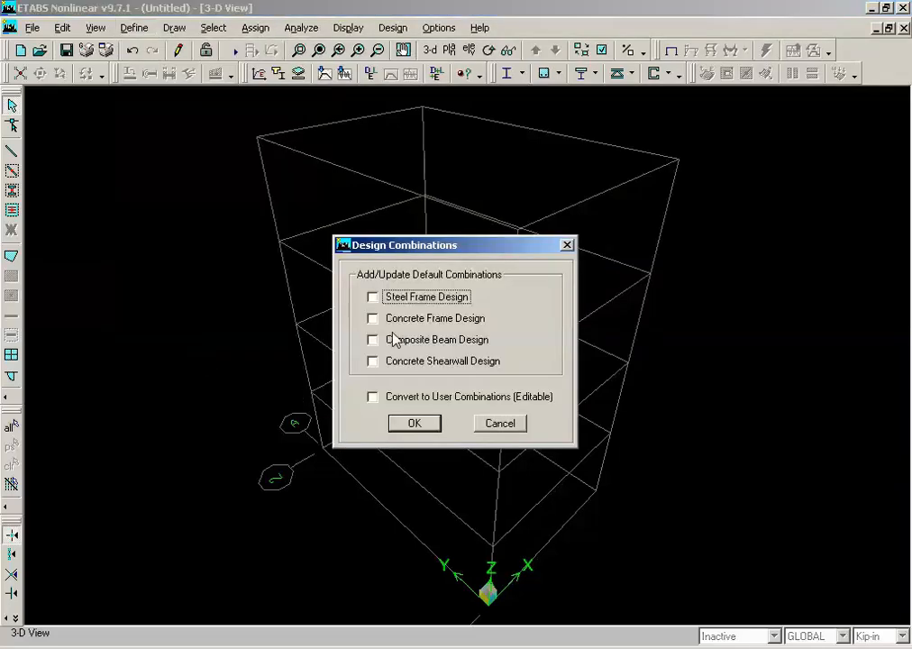
{"action": "left_click", "coordinate": [373, 318]}
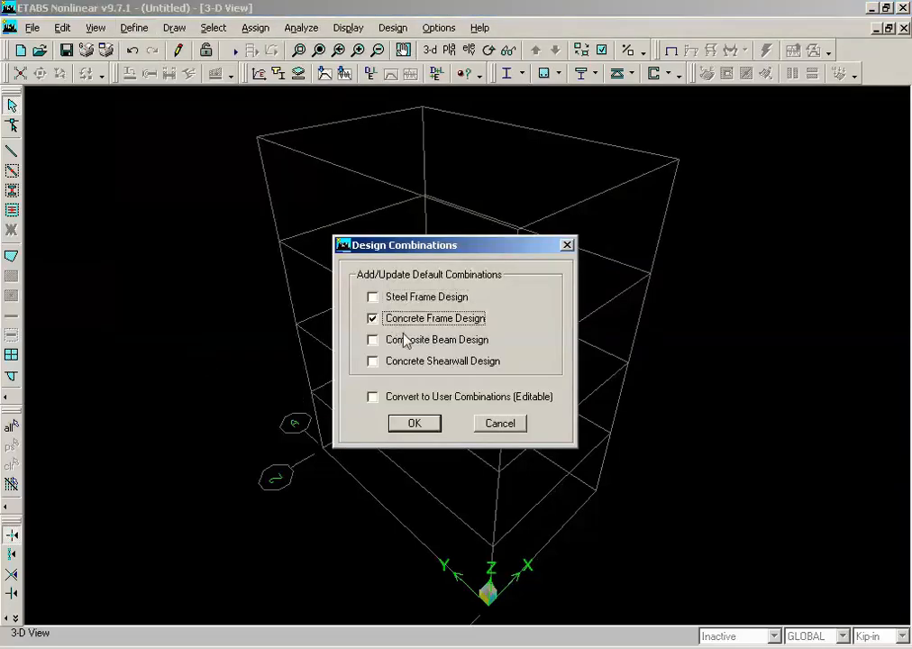
{"action": "left_click", "coordinate": [414, 424]}
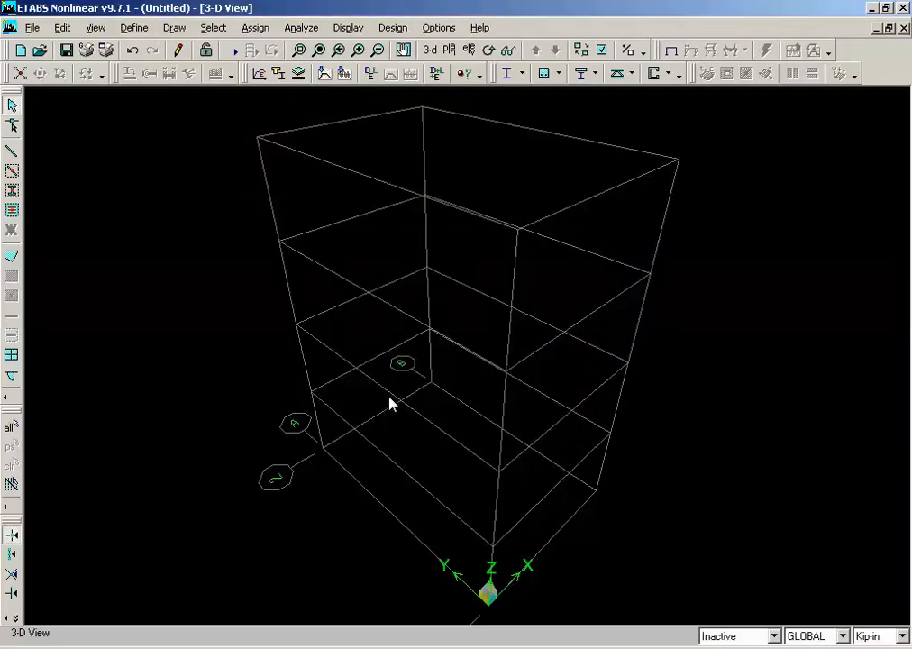
Set the special seismic load effects to Do Not Include Special Seismic Design Data
{"action": "left_click", "coordinate": [135, 28]}
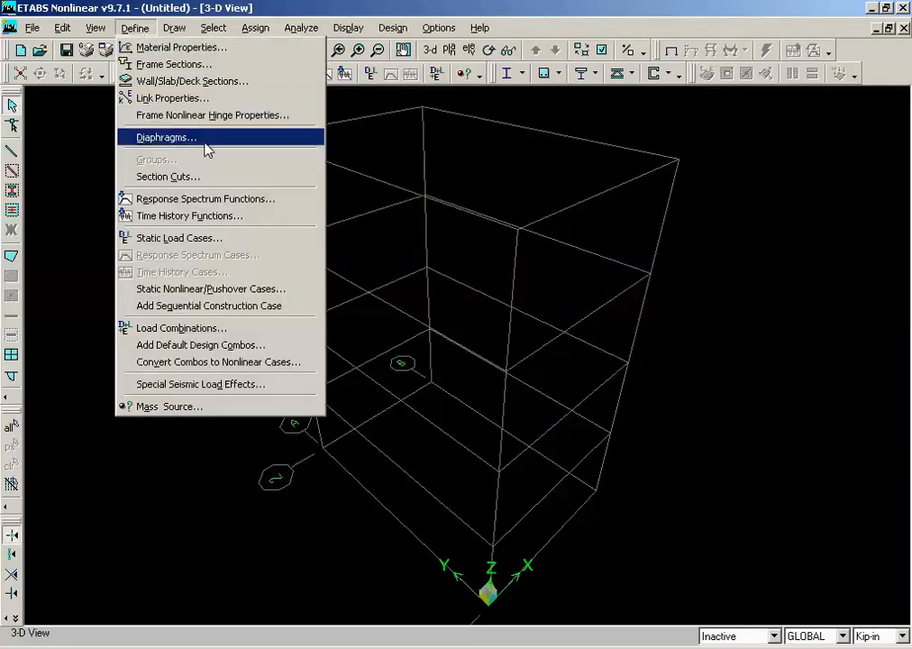
{"action": "left_click", "coordinate": [241, 394]}
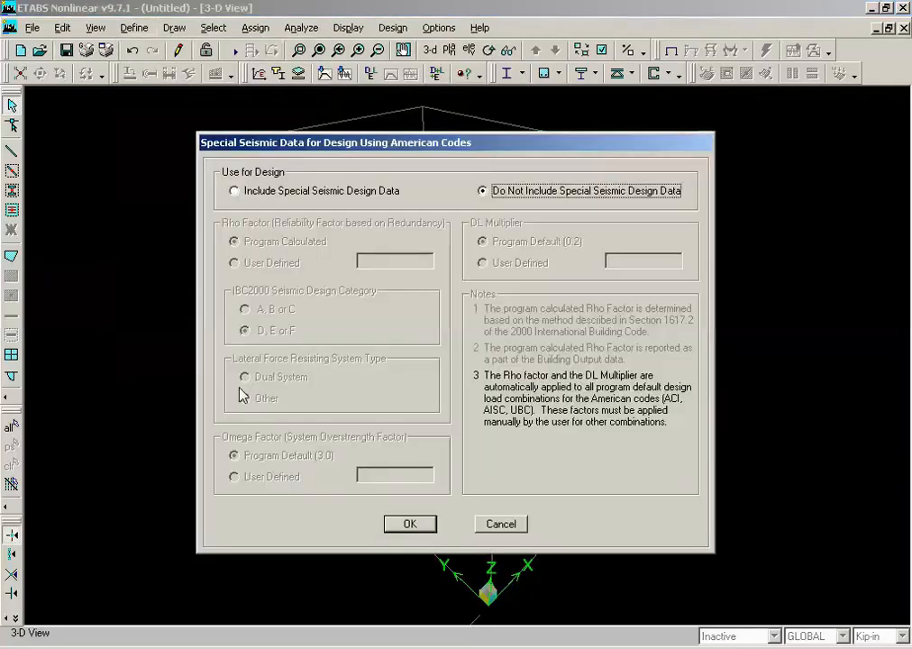
{"action": "left_click", "coordinate": [271, 194]}
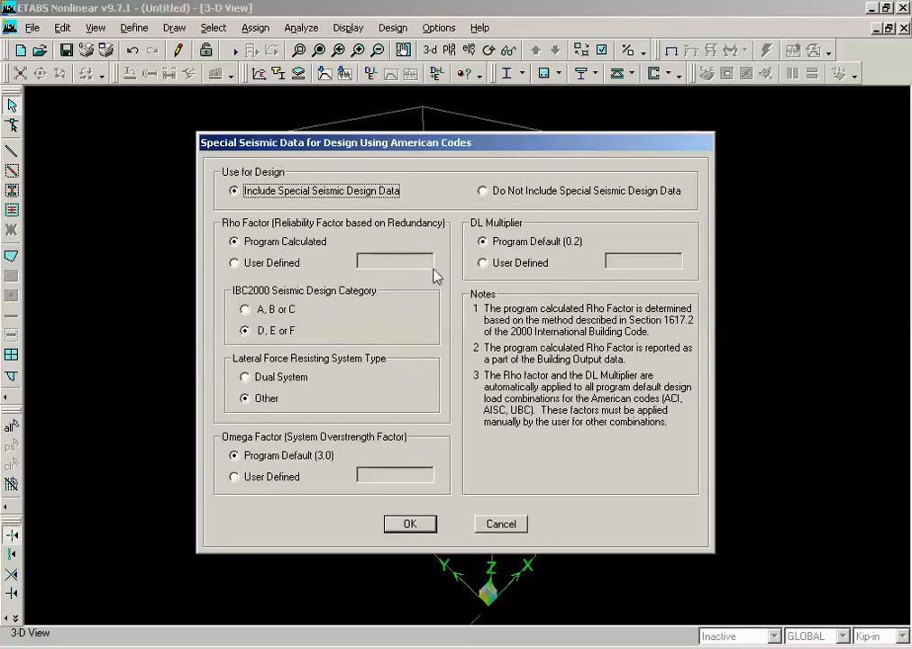
{"action": "left_click", "coordinate": [498, 196]}
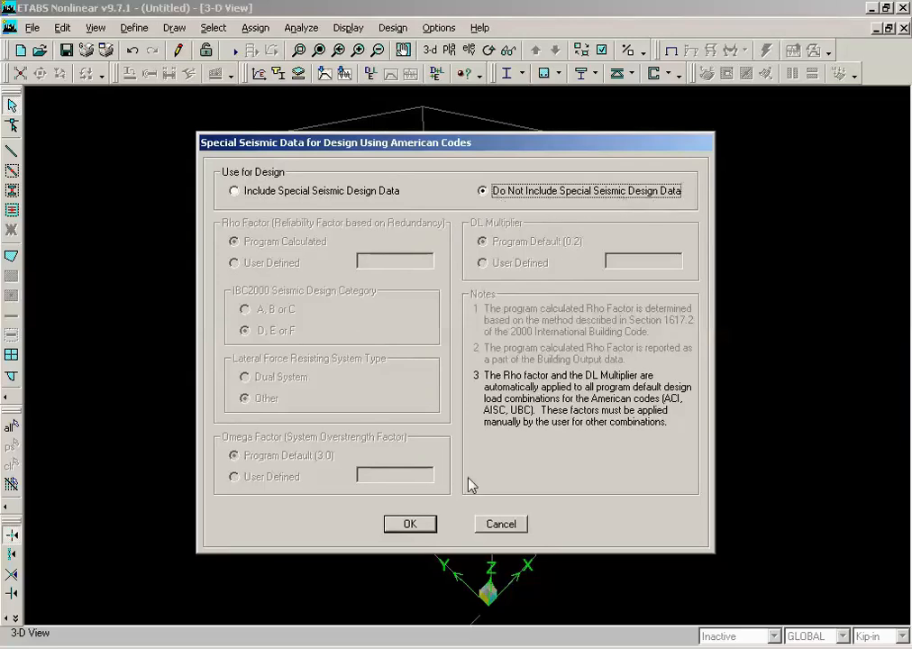
{"action": "left_click", "coordinate": [413, 524]}
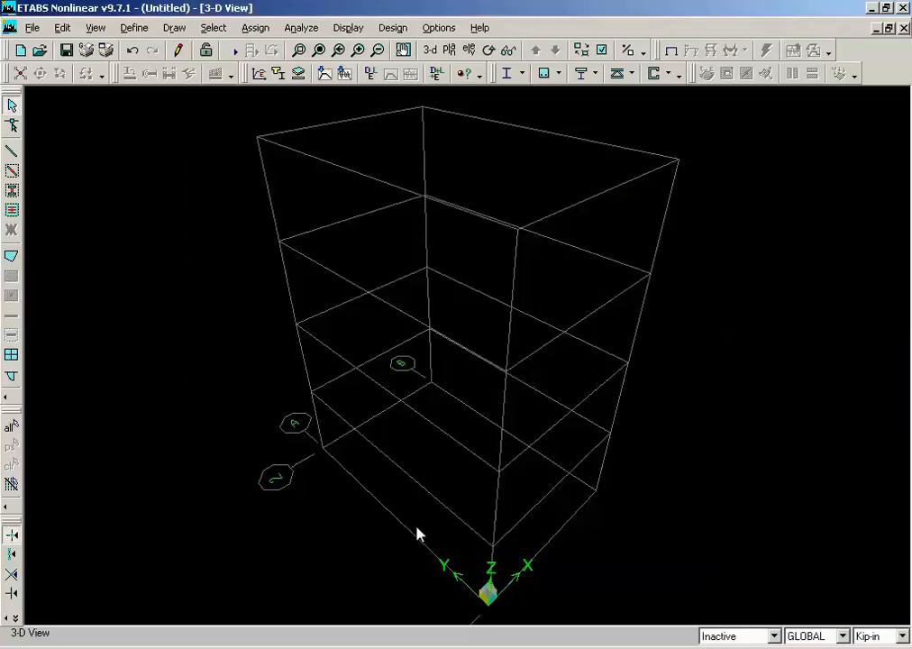
Try to define the mass source from self and specified mass and loads
{"action": "left_click", "coordinate": [134, 28]}
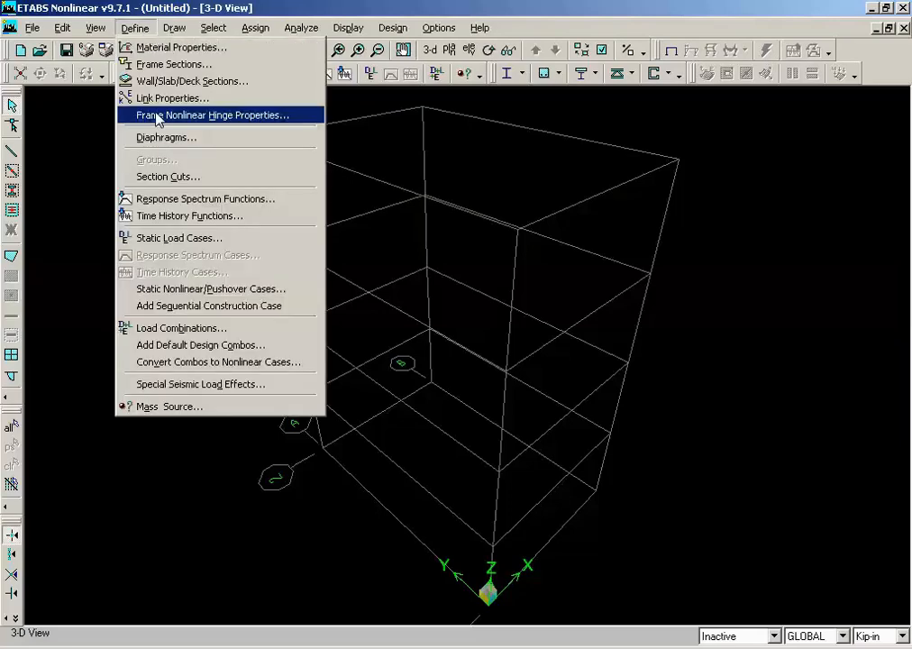
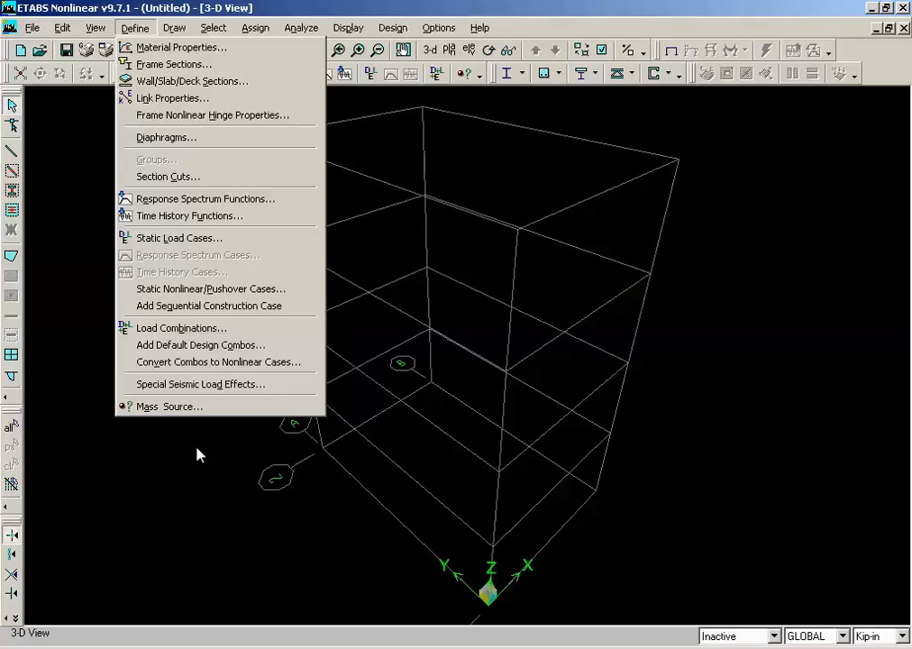
{"action": "left_click", "coordinate": [185, 407]}
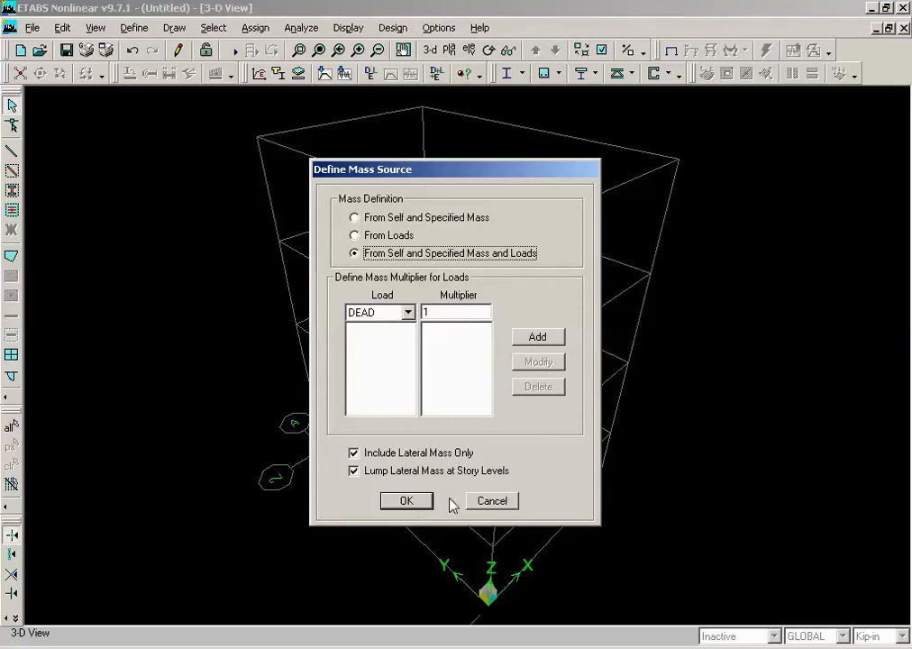
{"action": "left_click", "coordinate": [408, 501]}
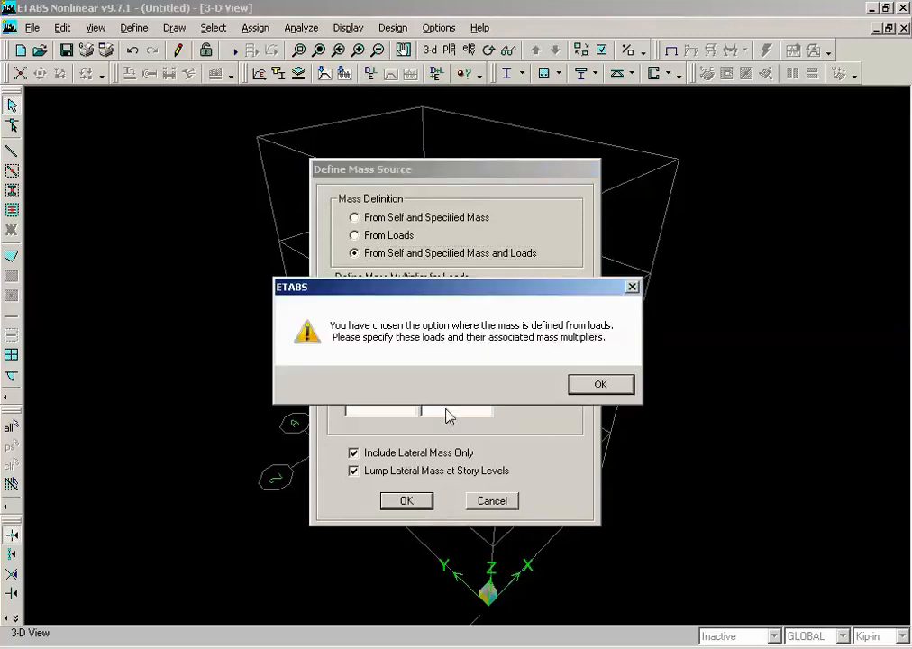
{"action": "left_click", "coordinate": [601, 385]}
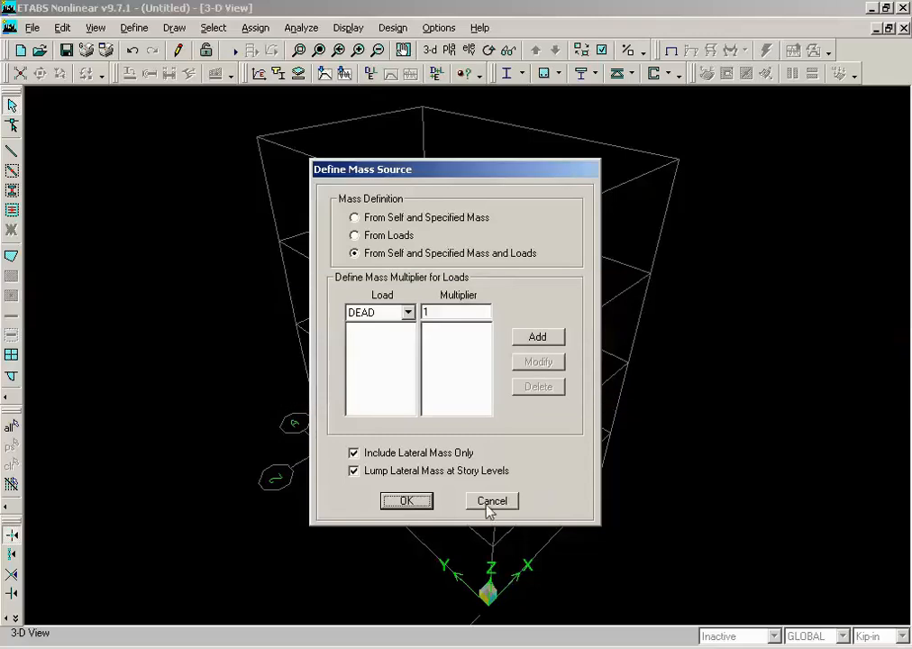
{"action": "left_click", "coordinate": [489, 503]}
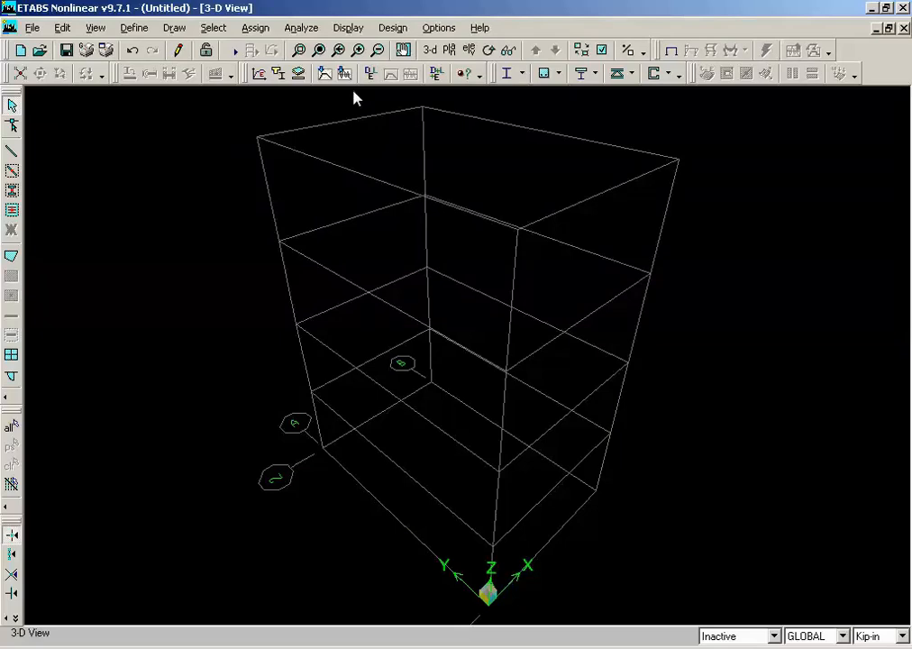
In the STORY4 plan view, create a floor area filling the grid bay and apply it to All Stories
{"action": "left_click", "coordinate": [449, 49]}
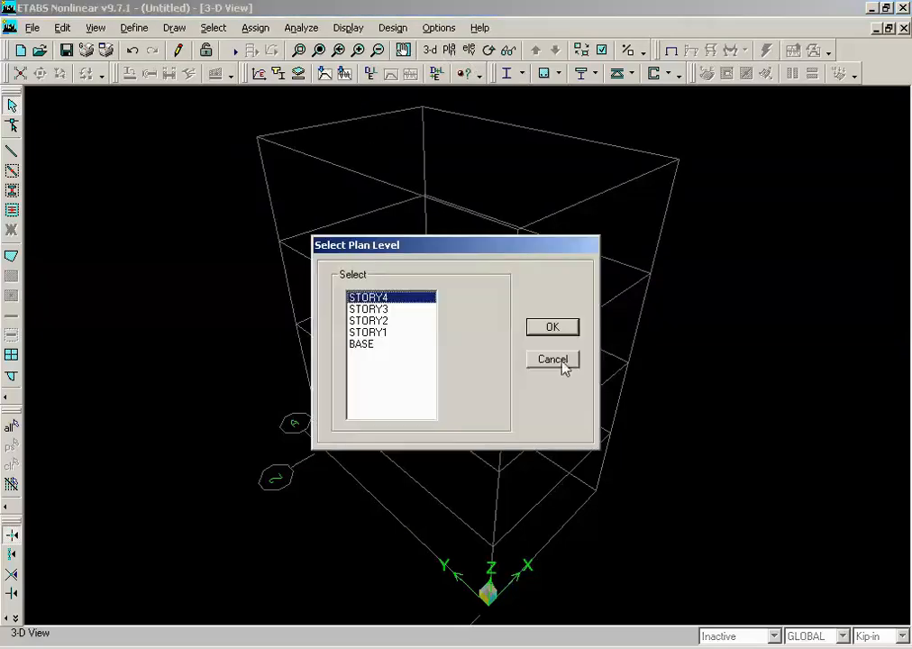
{"action": "left_click", "coordinate": [545, 326]}
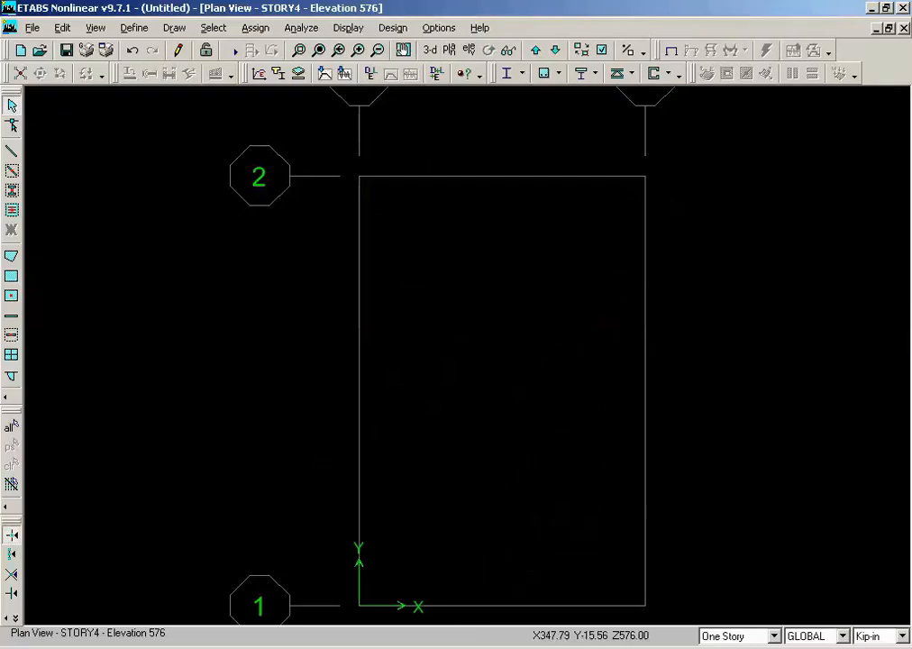
{"action": "left_click", "coordinate": [737, 636]}
{"action": "left_click", "coordinate": [725, 648]}
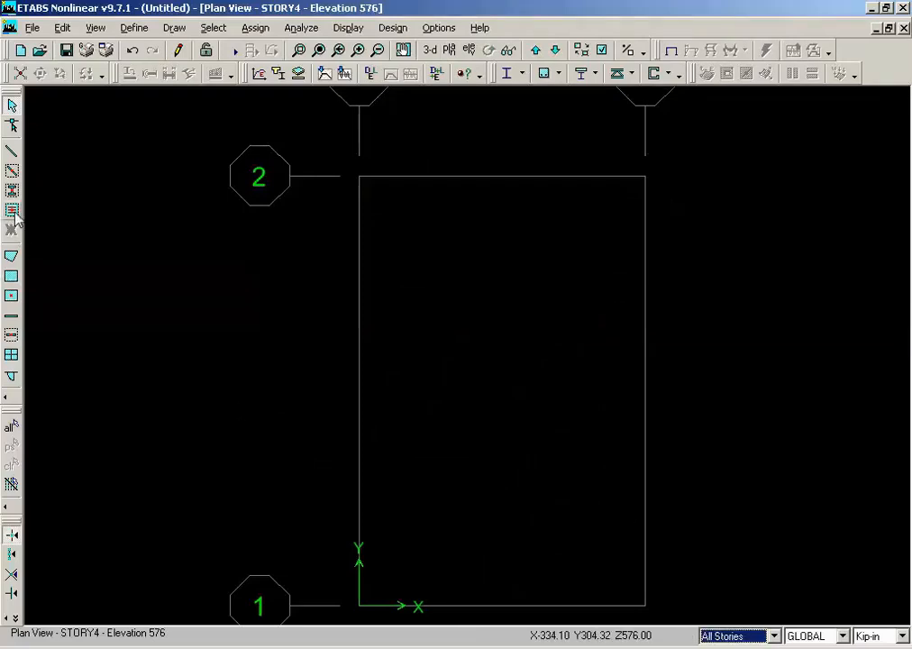
{"action": "left_click", "coordinate": [11, 295]}
{"action": "left_click", "coordinate": [467, 352]}
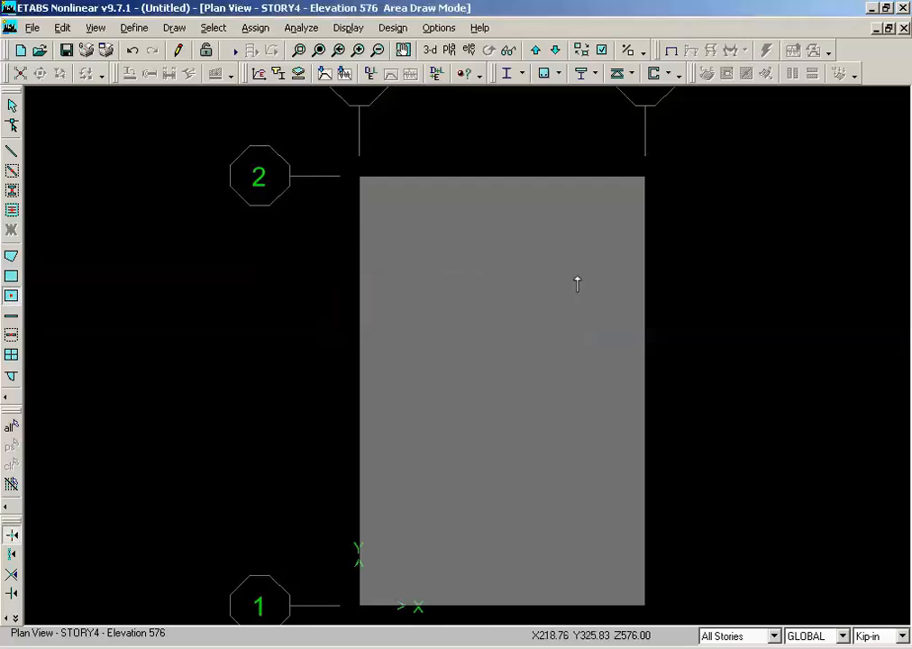
Show the building in 3-D with Floor (Area) objects turned on in the view options
{"action": "left_click", "coordinate": [430, 51]}
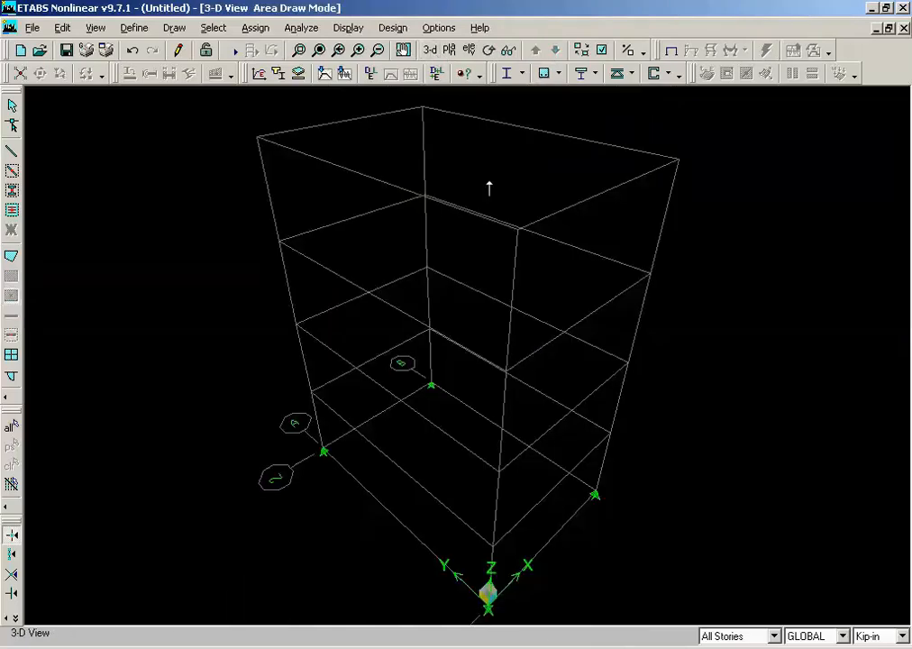
{"action": "left_click", "coordinate": [599, 55]}
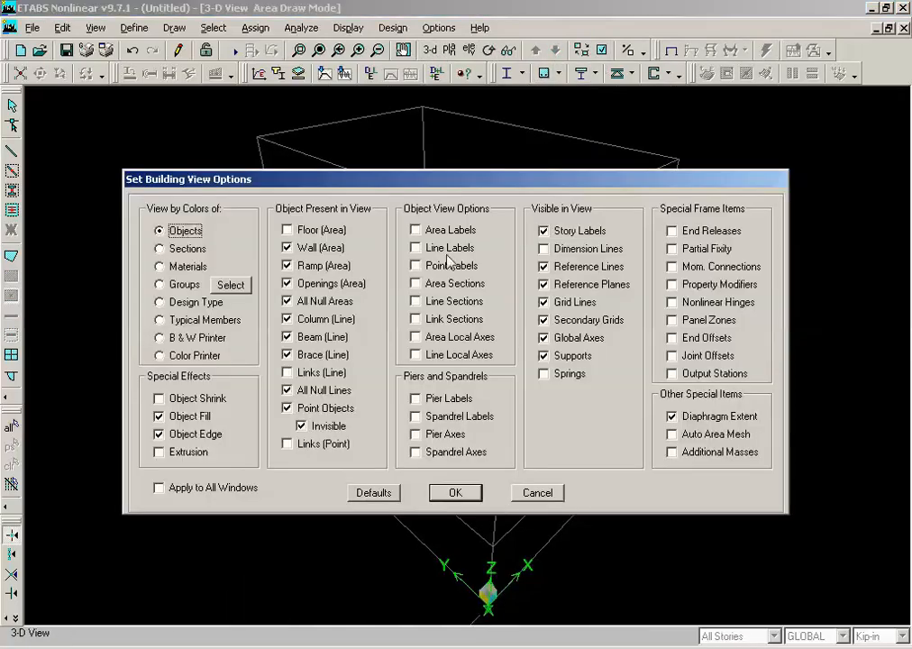
{"action": "left_click", "coordinate": [327, 232]}
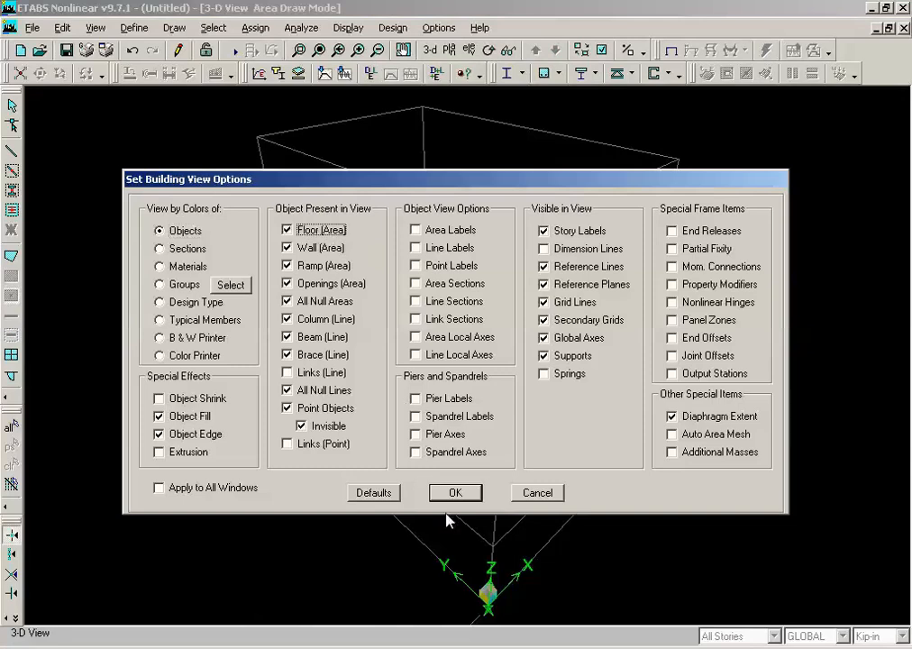
{"action": "left_click", "coordinate": [455, 493]}
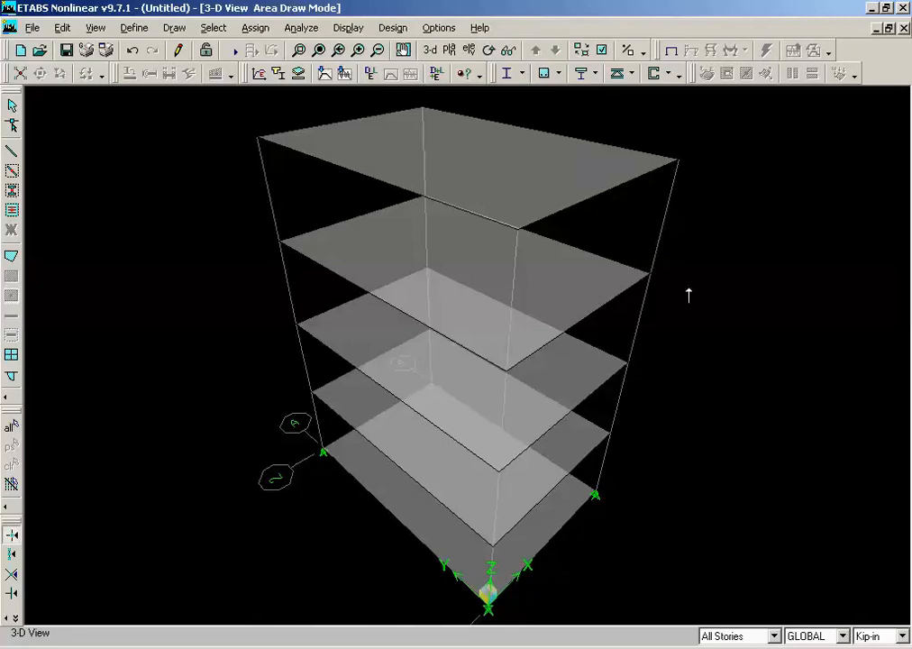
Delete the floor area from the BASE level only, using One Story, and return to the 3-D view
{"action": "left_click", "coordinate": [449, 51]}
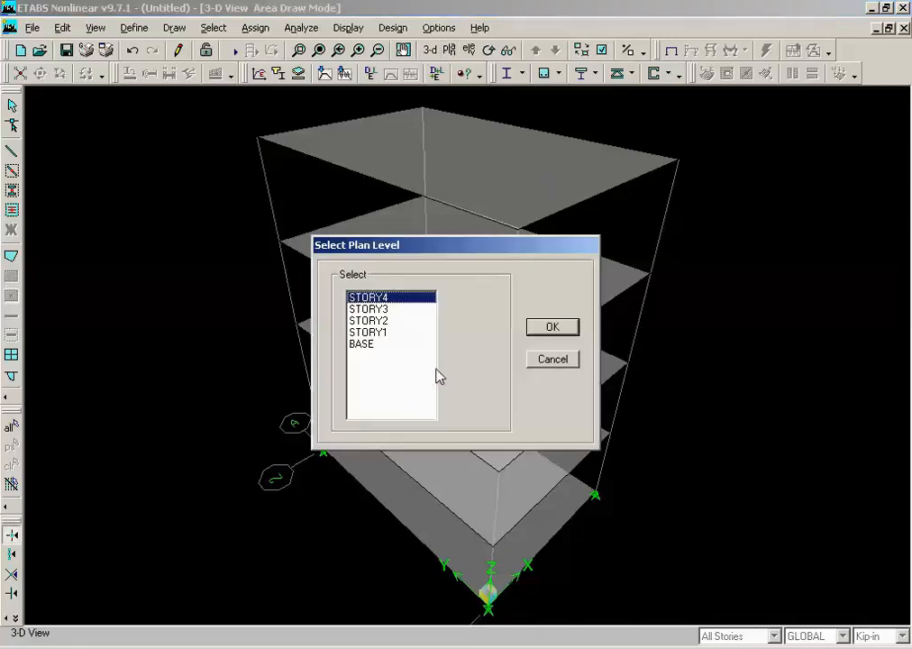
{"action": "left_click", "coordinate": [365, 343]}
{"action": "left_click", "coordinate": [546, 328]}
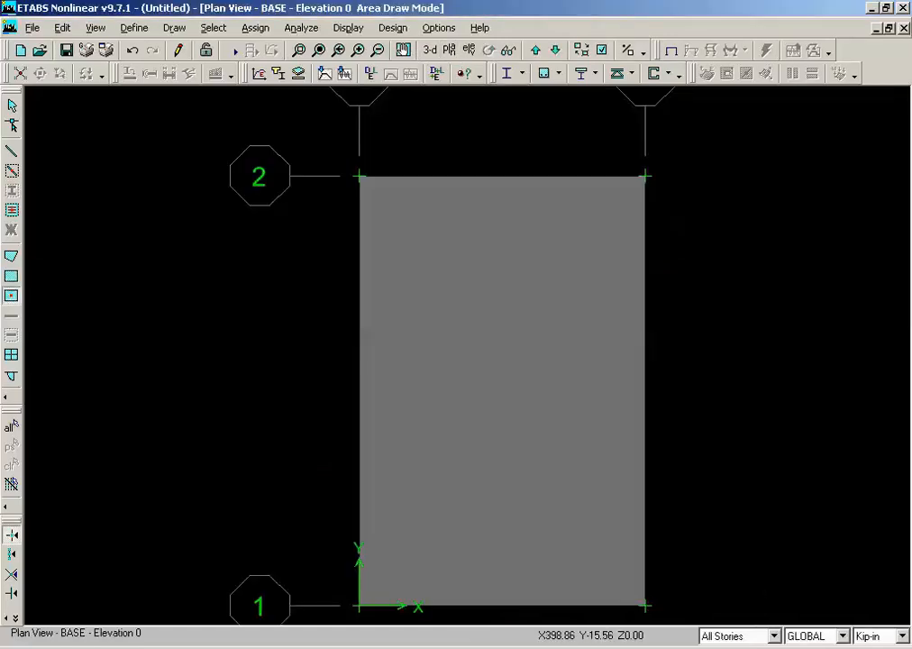
{"action": "left_click", "coordinate": [727, 648]}
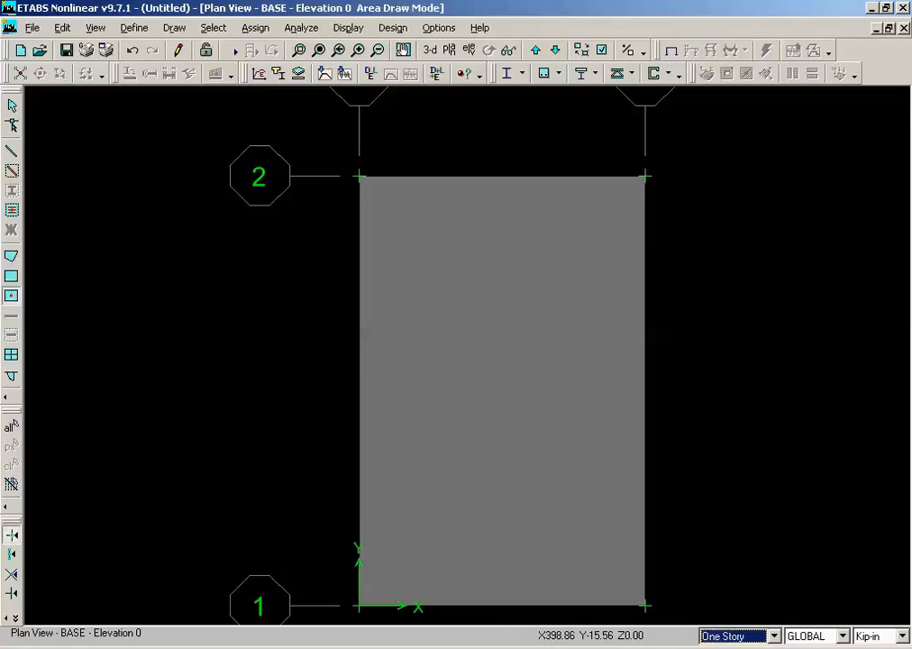
{"action": "left_click", "coordinate": [11, 105]}
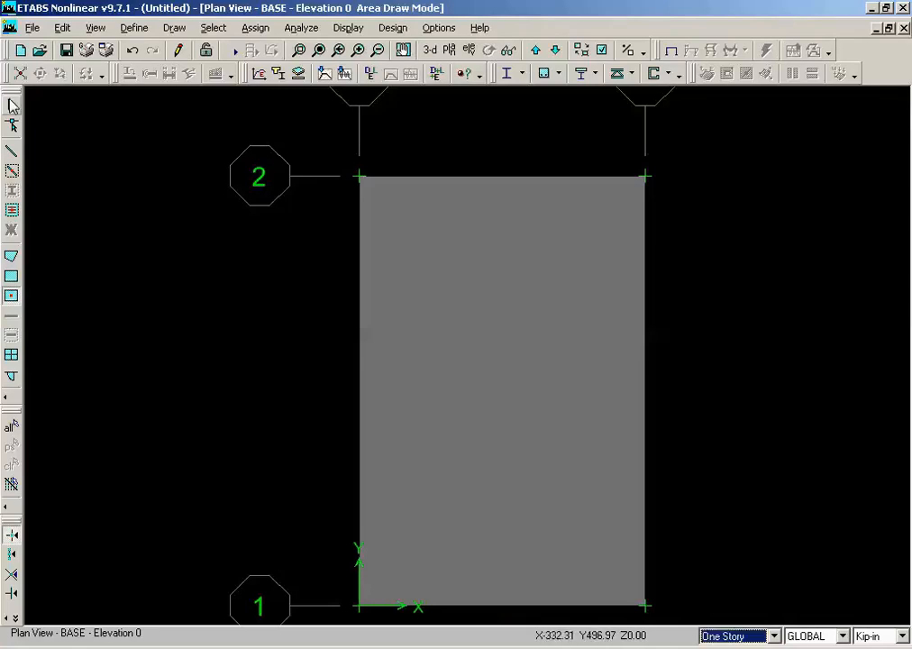
{"action": "left_click", "coordinate": [429, 364]}
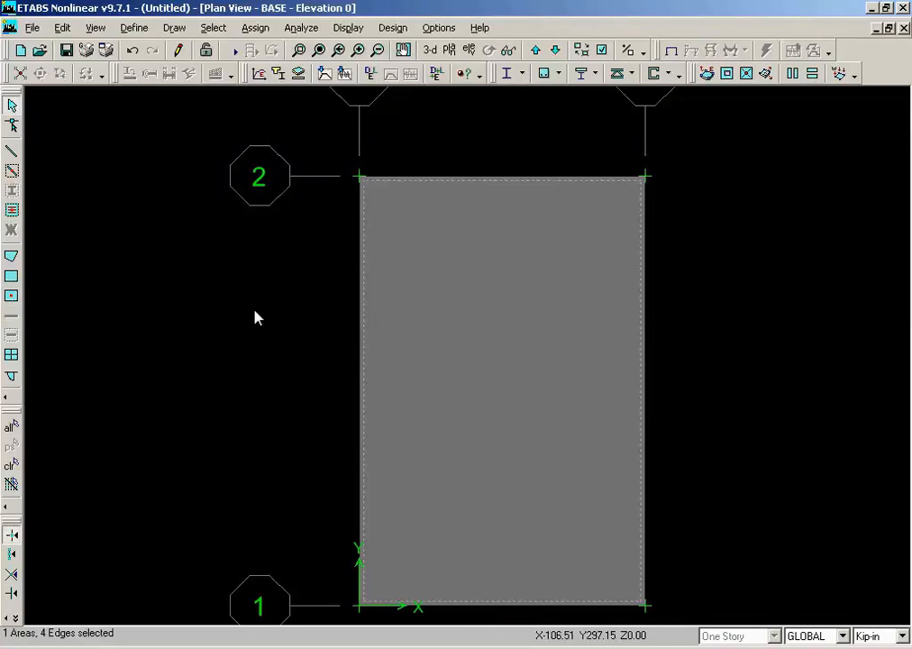
{"action": "key", "text": "Delete"}
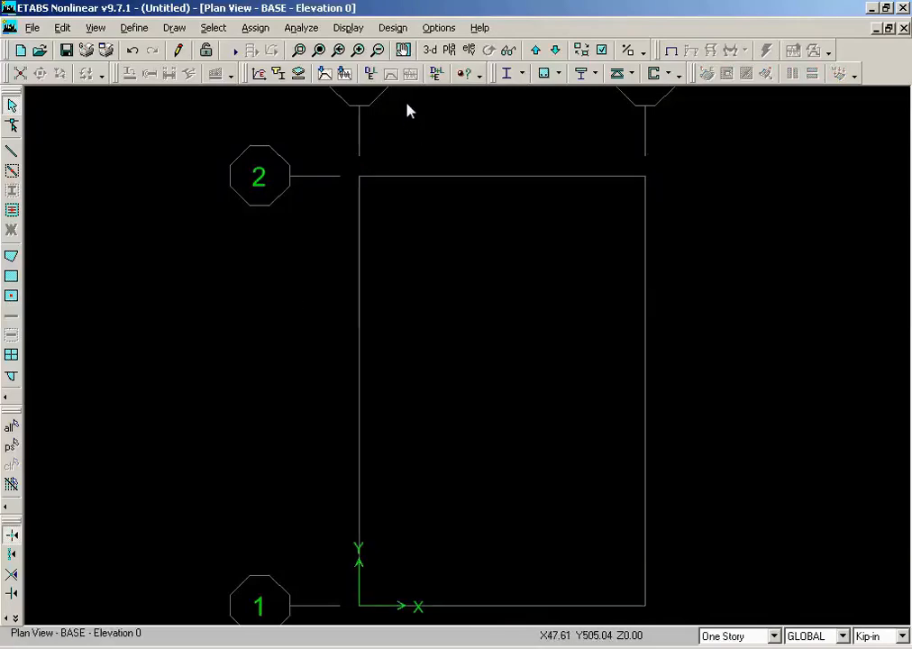
{"action": "left_click", "coordinate": [430, 52]}
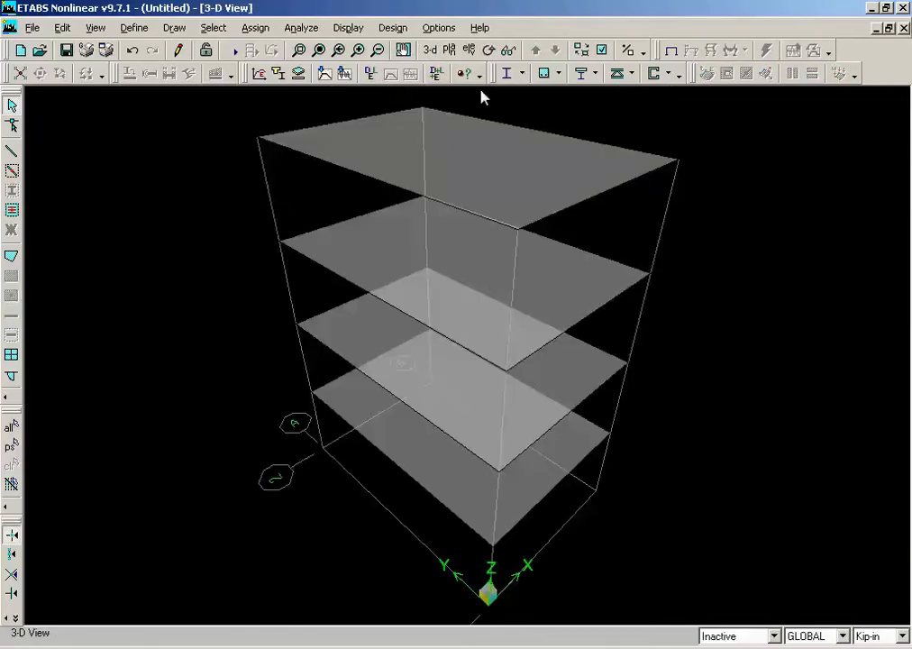
In the STORY4 plan, add a BEAM15X12 frame along grid line 2 between the two vertical grids, applied to All Stories
{"action": "left_click", "coordinate": [450, 52]}
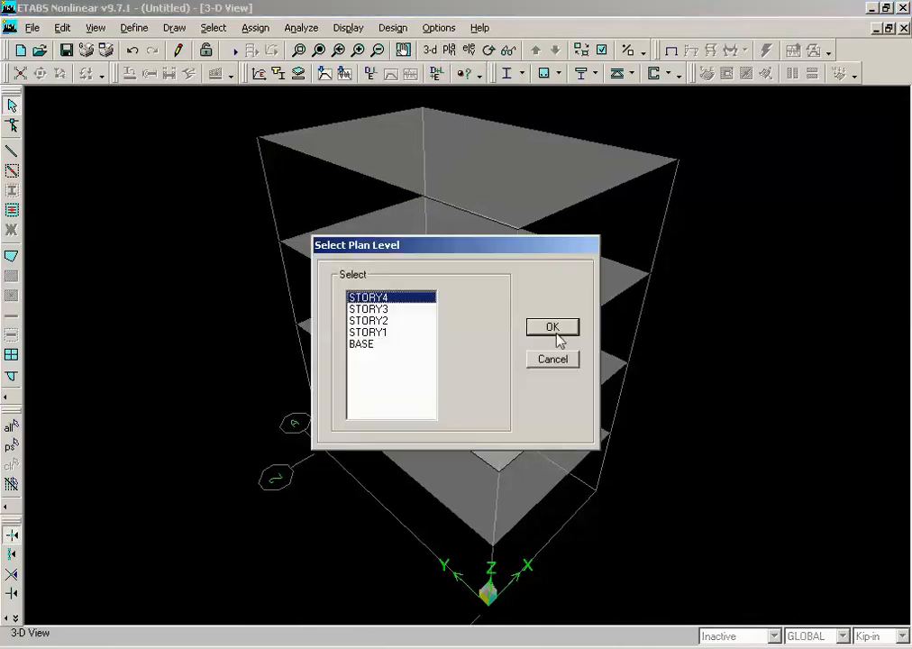
{"action": "left_click", "coordinate": [552, 329]}
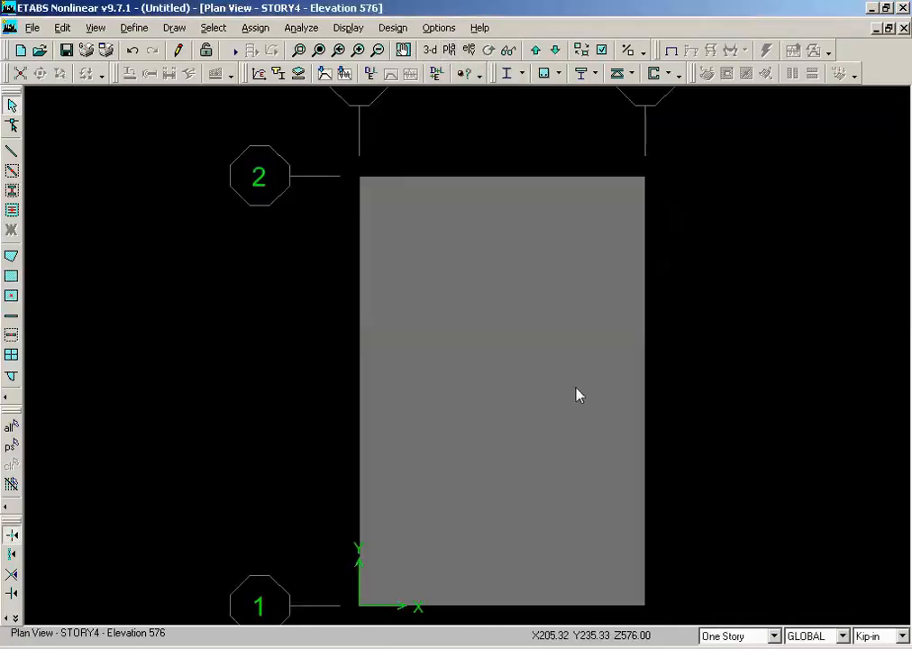
{"action": "left_click", "coordinate": [763, 637]}
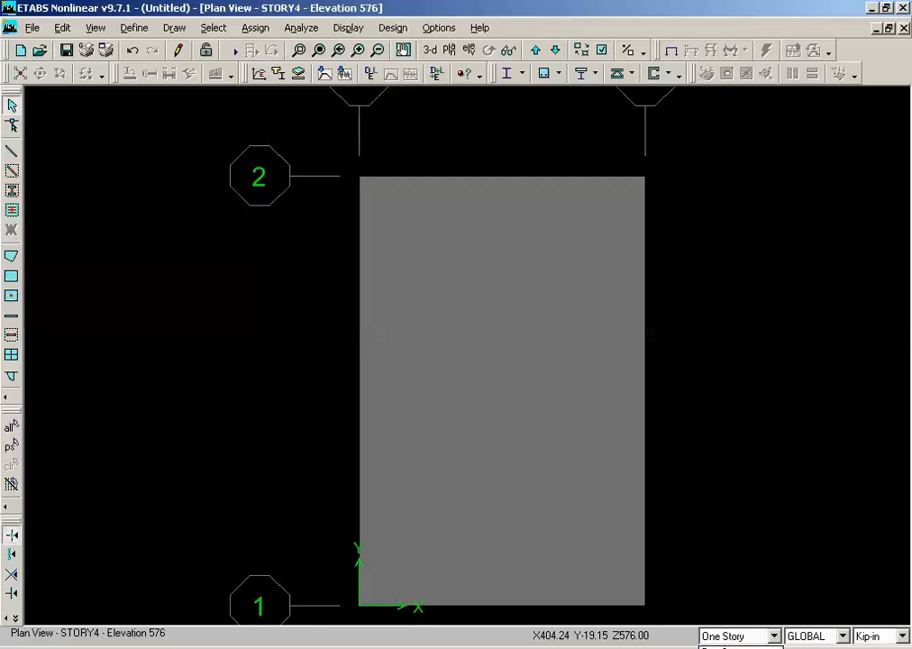
{"action": "left_click", "coordinate": [732, 648]}
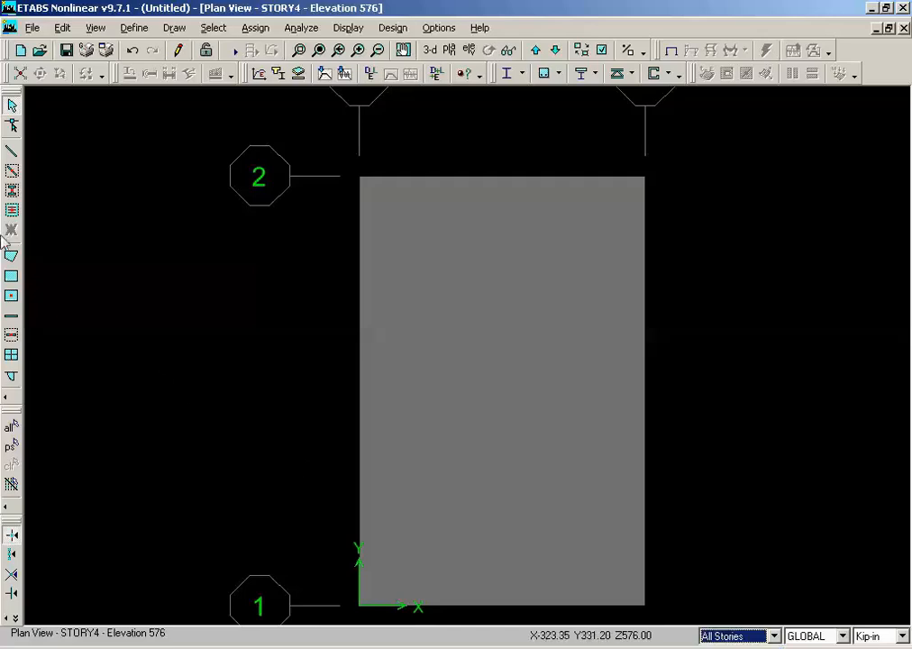
{"action": "left_click", "coordinate": [12, 171]}
{"action": "left_click", "coordinate": [514, 316]}
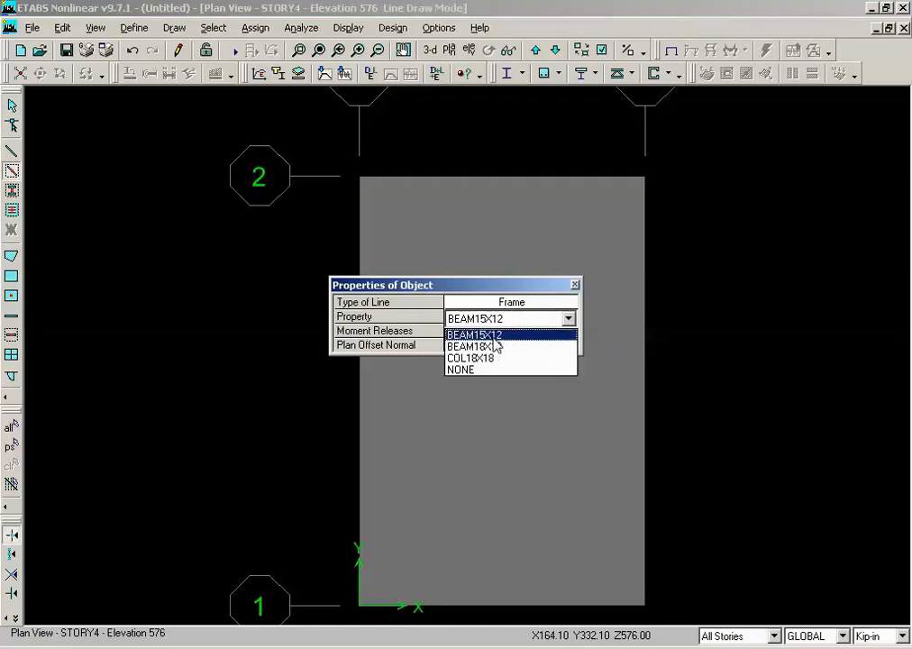
{"action": "left_click", "coordinate": [494, 335]}
{"action": "left_click_drag", "start_coordinate": [517, 289], "coordinate": [237, 260]}
{"action": "left_click", "coordinate": [413, 182]}
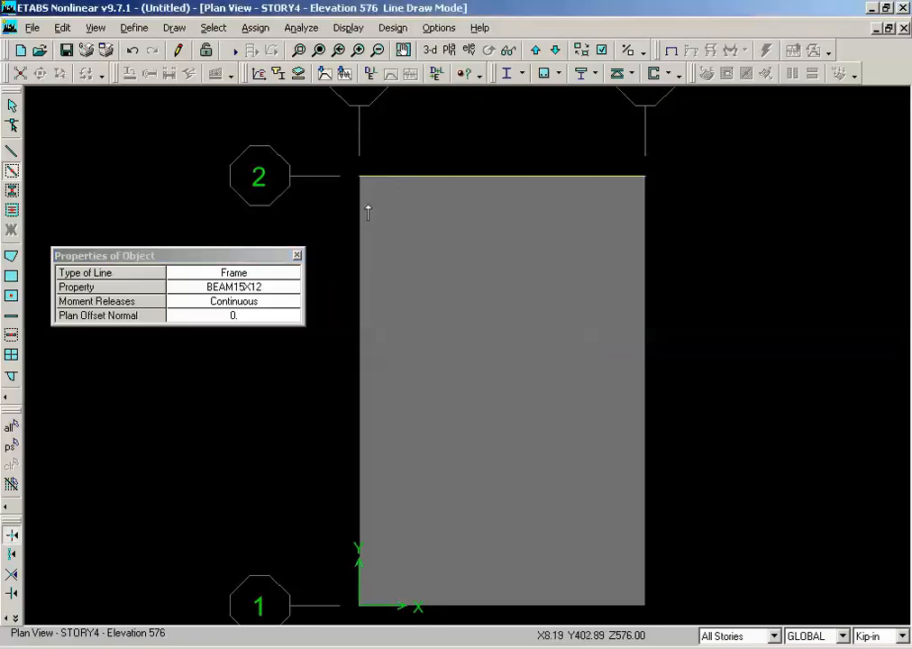
Add BEAM15X12 frames along the three remaining edges of the grid bay on All Stories, and return to the 3-D view
{"action": "left_click", "coordinate": [358, 213]}
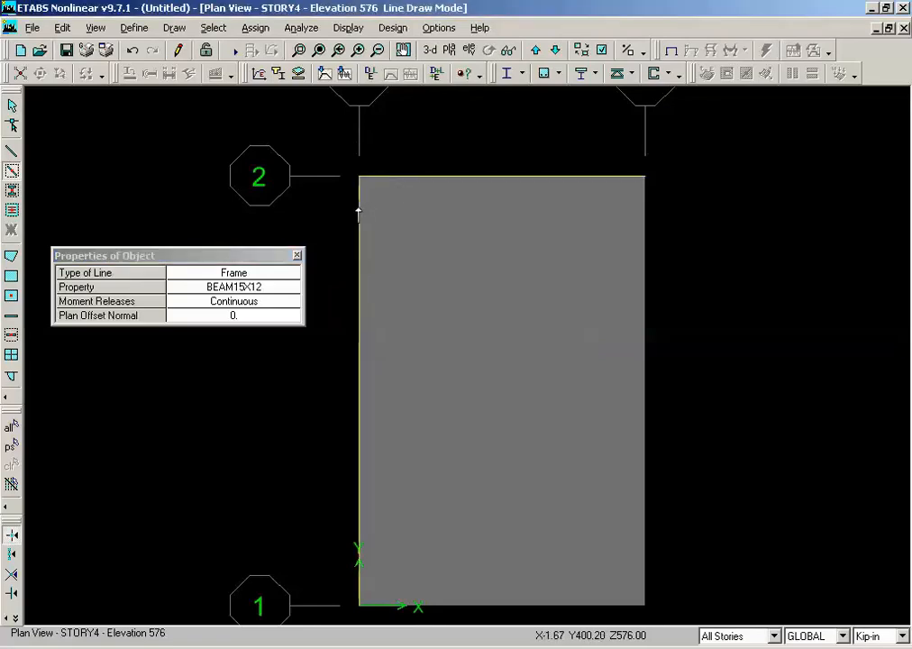
{"action": "left_click", "coordinate": [644, 238]}
{"action": "left_click", "coordinate": [622, 605]}
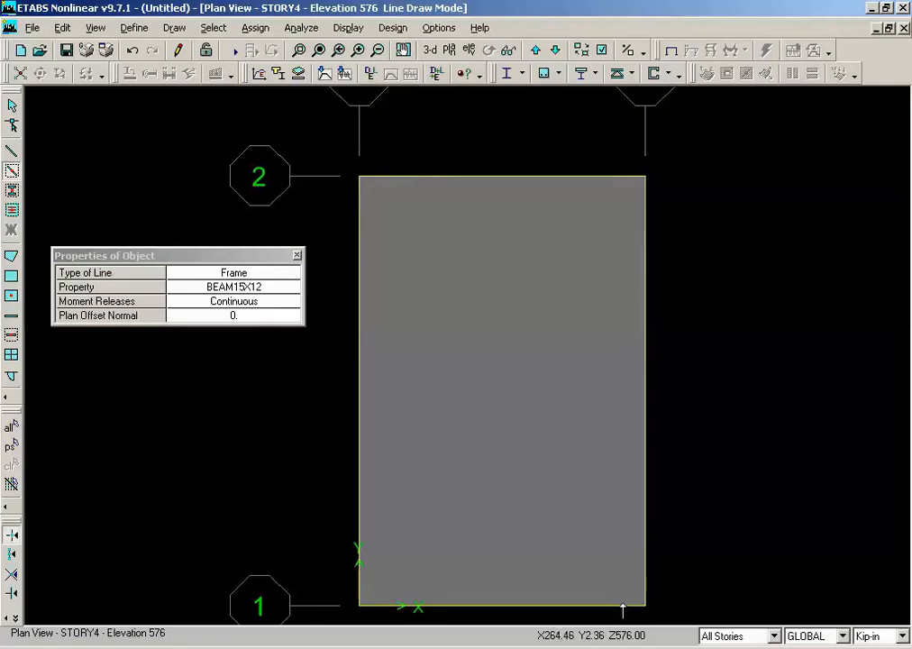
{"action": "left_click", "coordinate": [297, 255]}
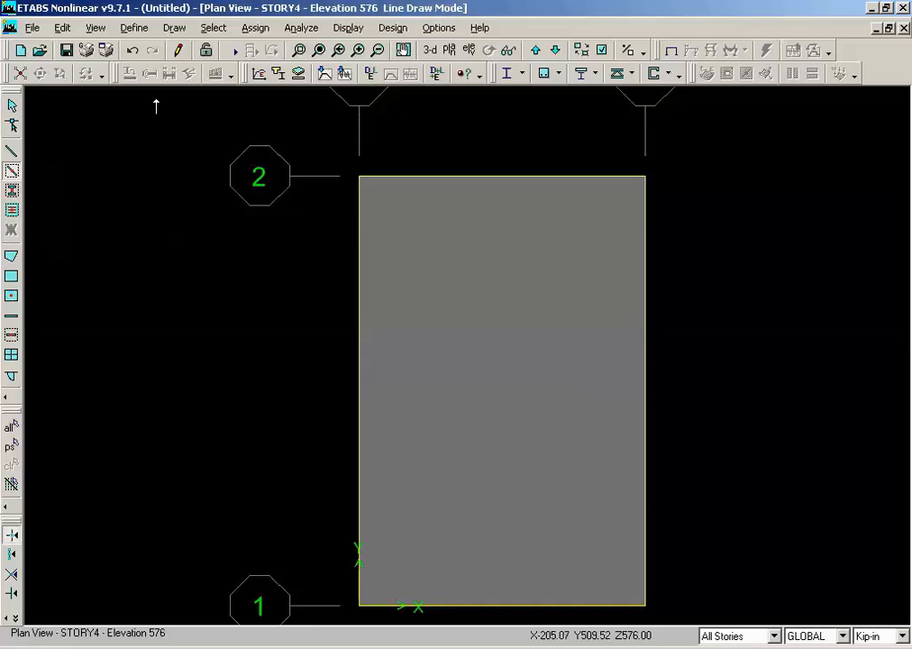
{"action": "key", "text": "Escape"}
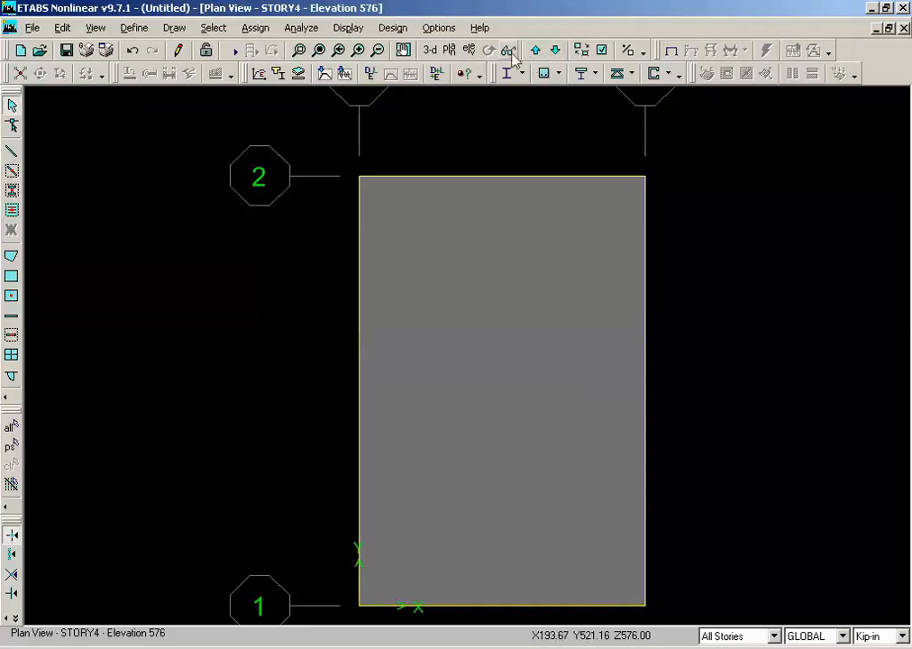
{"action": "left_click", "coordinate": [430, 50]}
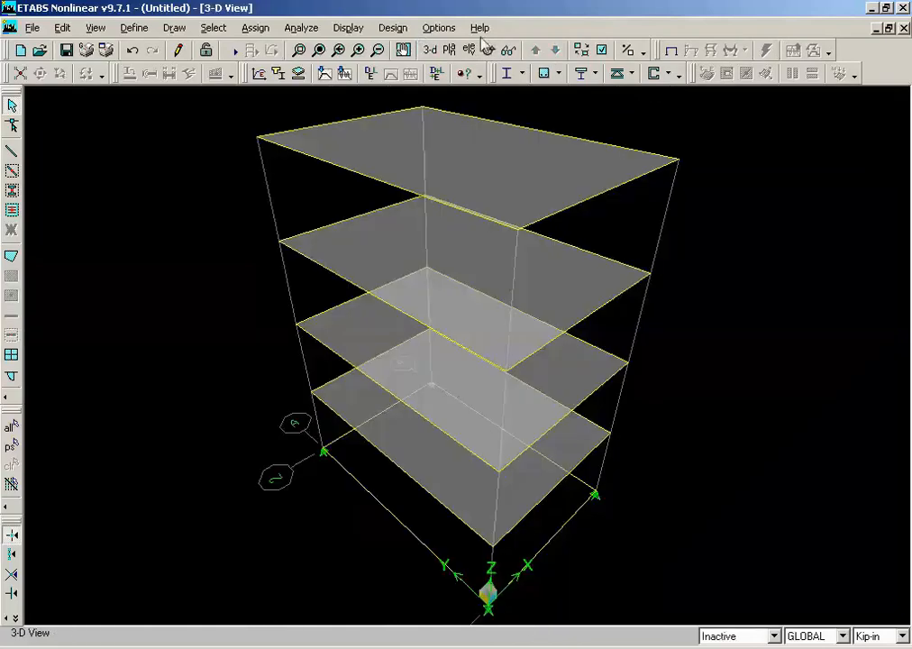
Delete the four beams from the BASE level only, using One Story, and return to the 3-D view
{"action": "left_click", "coordinate": [450, 50]}
{"action": "left_click", "coordinate": [377, 344]}
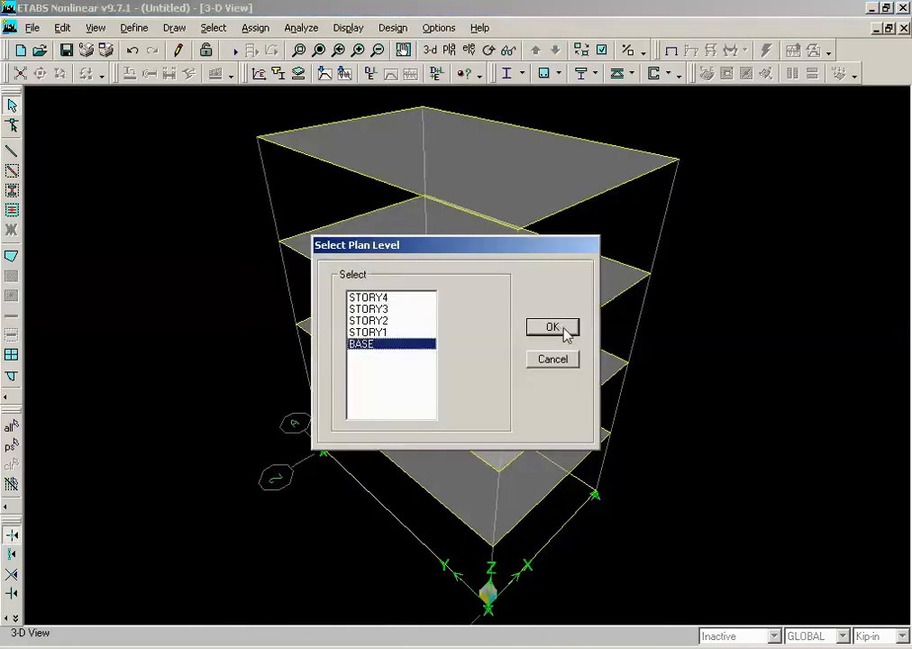
{"action": "left_click", "coordinate": [553, 327]}
{"action": "left_click", "coordinate": [753, 637]}
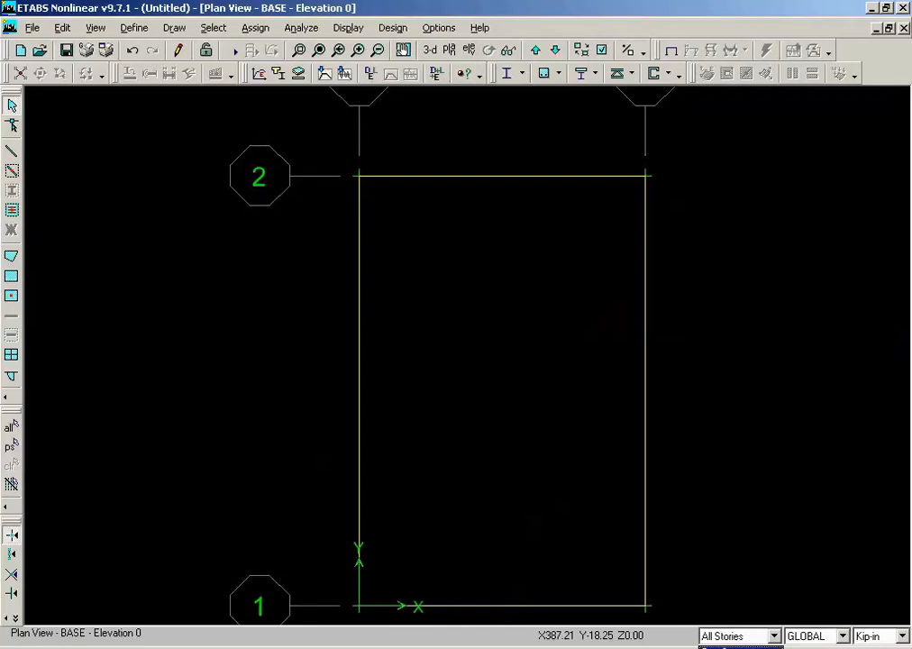
{"action": "left_click_drag", "start_coordinate": [285, 136], "coordinate": [882, 614]}
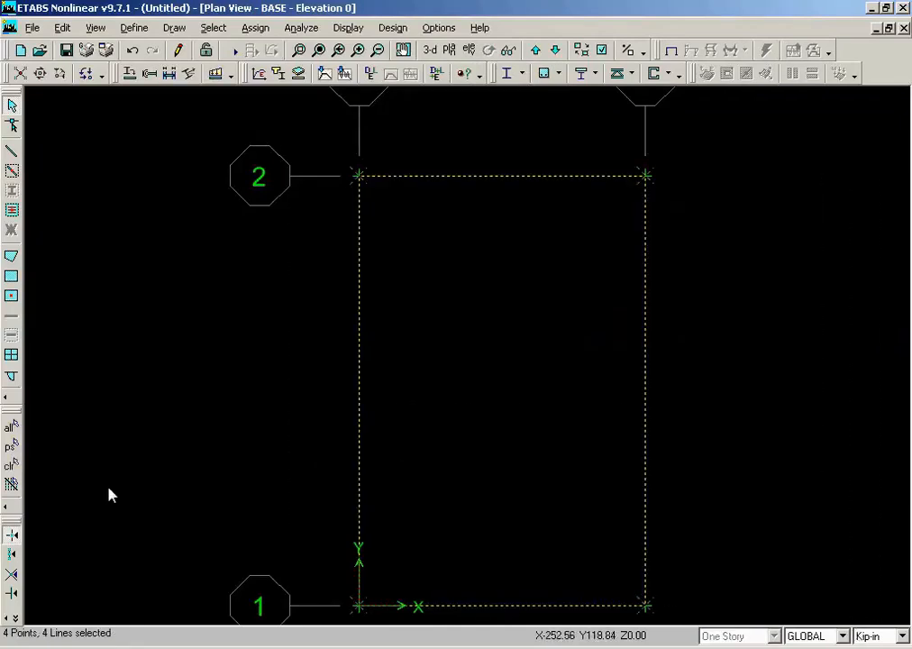
{"action": "key", "text": "Delete"}
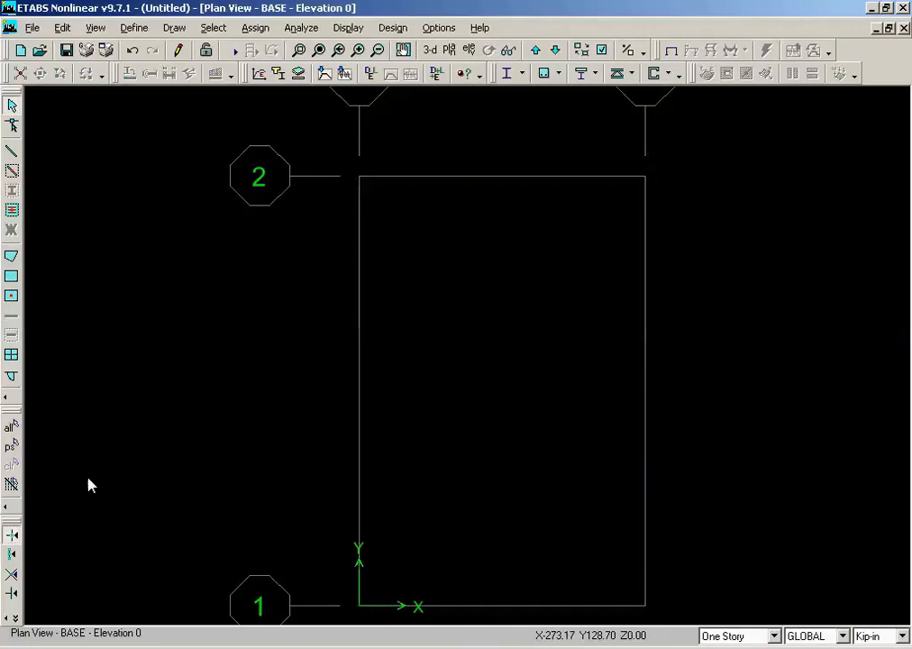
{"action": "left_click", "coordinate": [435, 50]}
In the STORY4 plan, place COL18X18 columns at the four corners of the grid bay for All Stories, and return to the 3-D view
{"action": "left_click", "coordinate": [448, 51]}
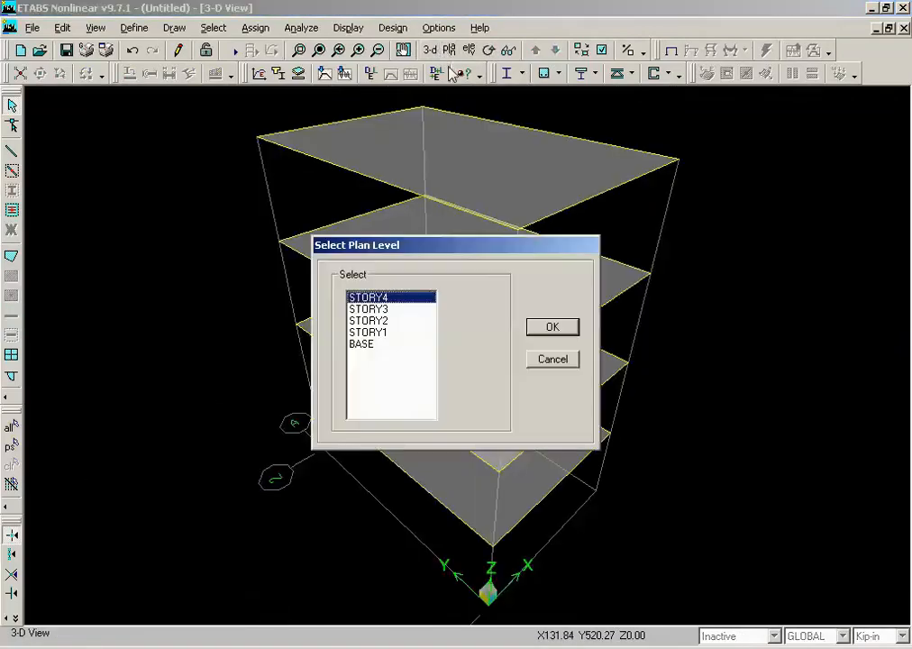
{"action": "left_click", "coordinate": [596, 325]}
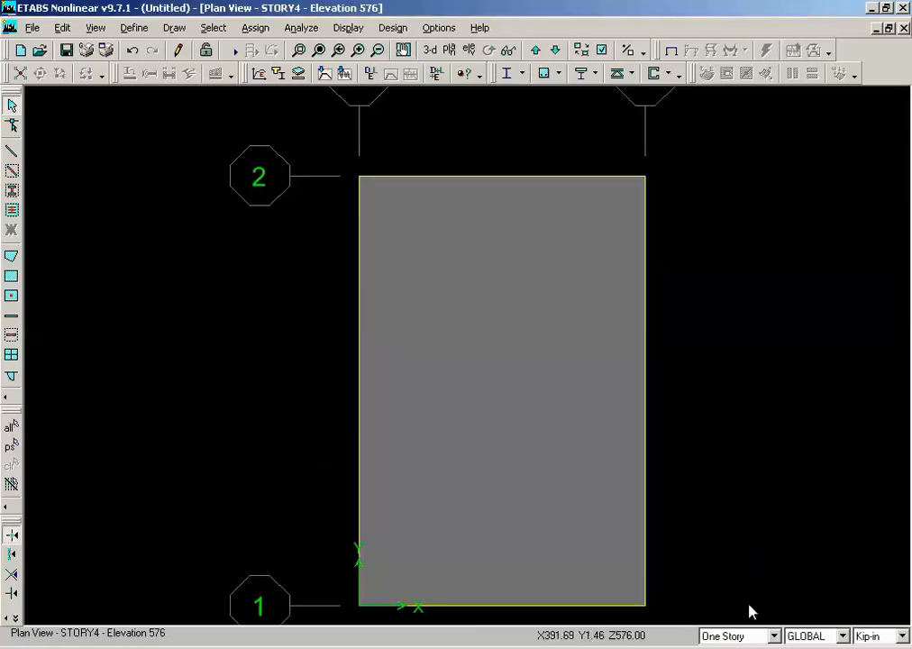
{"action": "left_click", "coordinate": [746, 638]}
{"action": "left_click", "coordinate": [739, 648]}
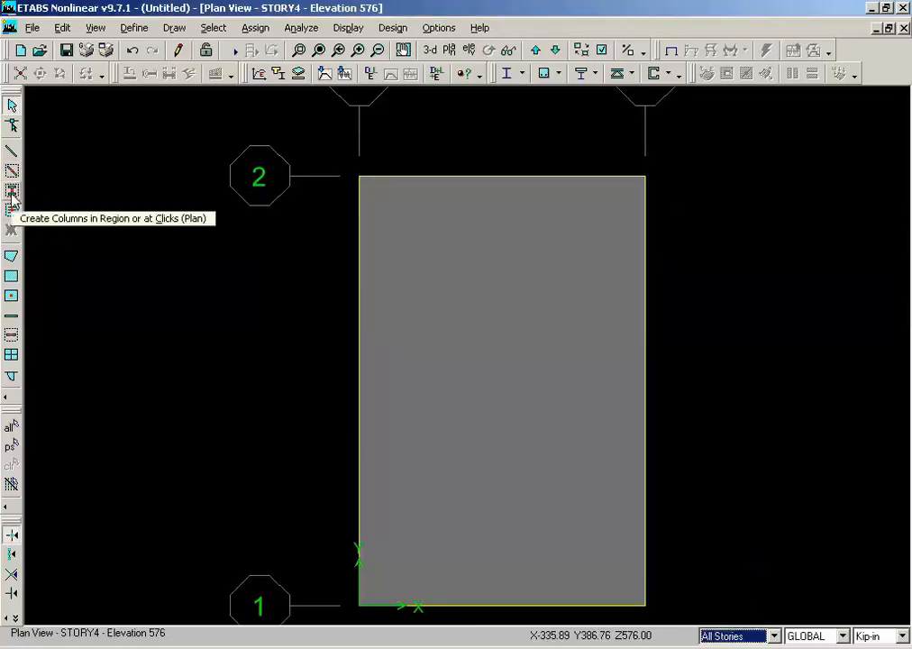
{"action": "left_click", "coordinate": [12, 209]}
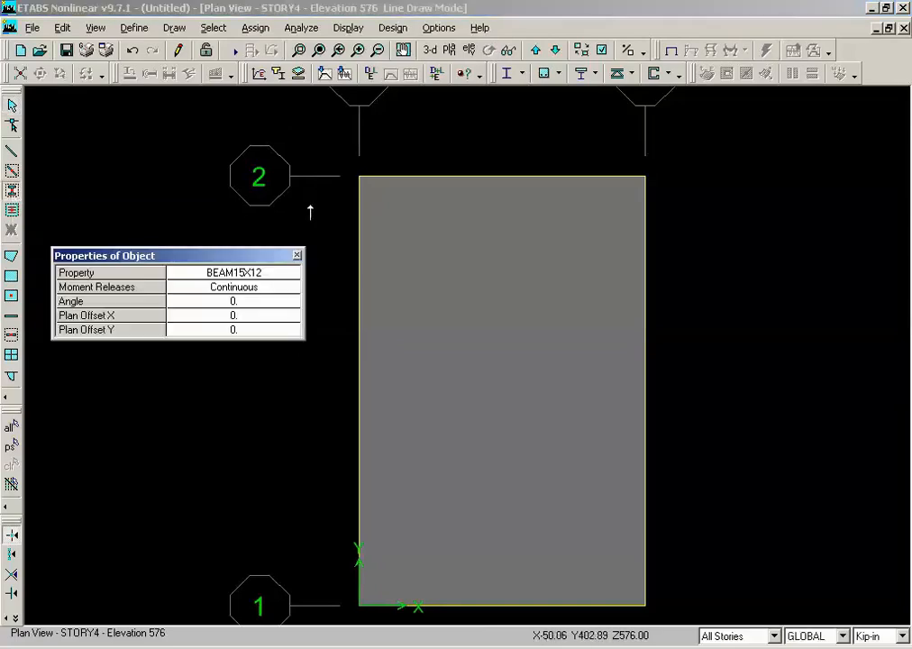
{"action": "left_click", "coordinate": [233, 274]}
{"action": "left_click", "coordinate": [229, 314]}
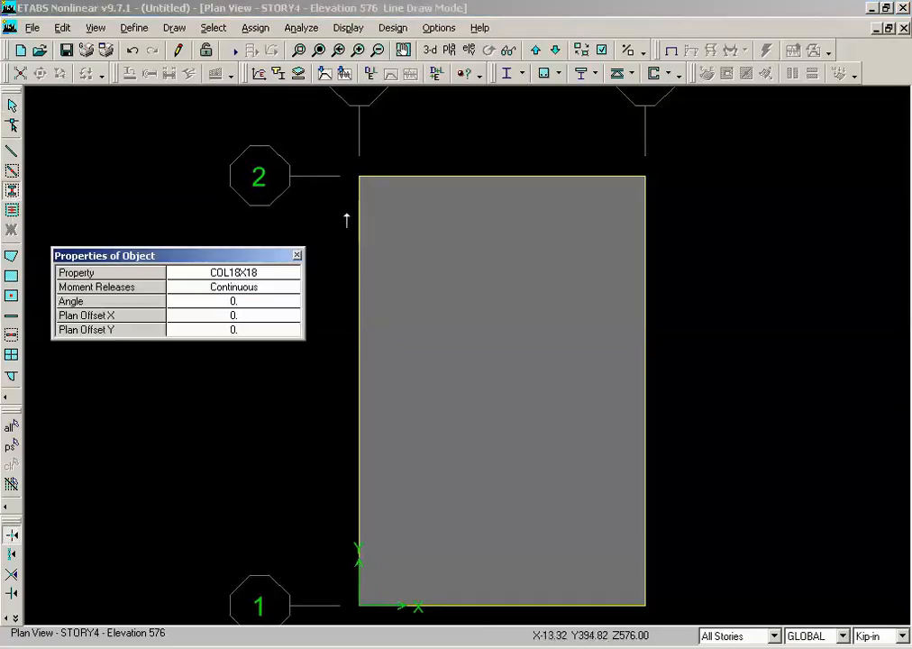
{"action": "left_click", "coordinate": [359, 176]}
{"action": "left_click", "coordinate": [644, 176]}
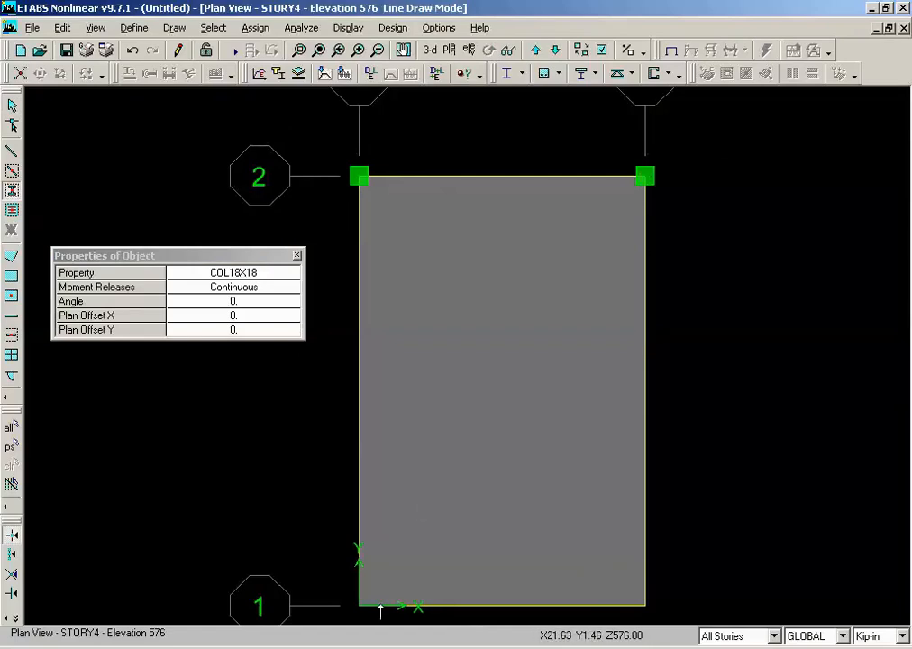
{"action": "left_click", "coordinate": [359, 606]}
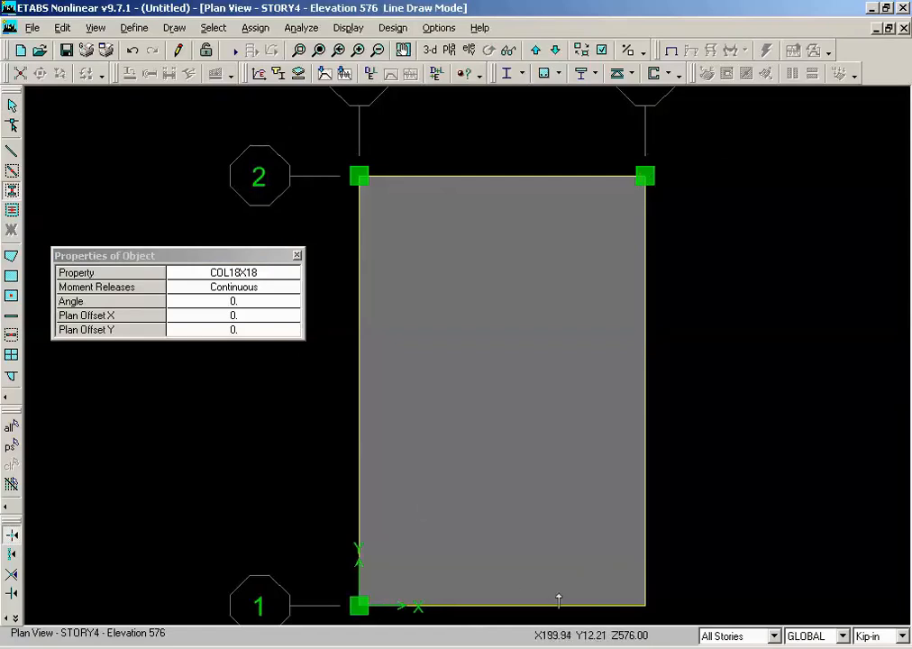
{"action": "left_click", "coordinate": [644, 606]}
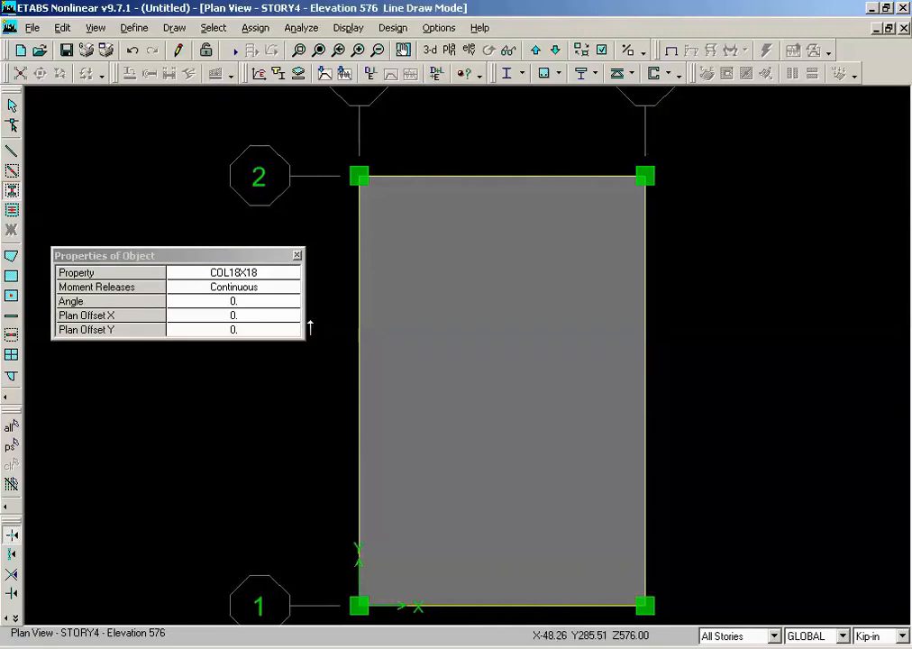
{"action": "left_click", "coordinate": [297, 256]}
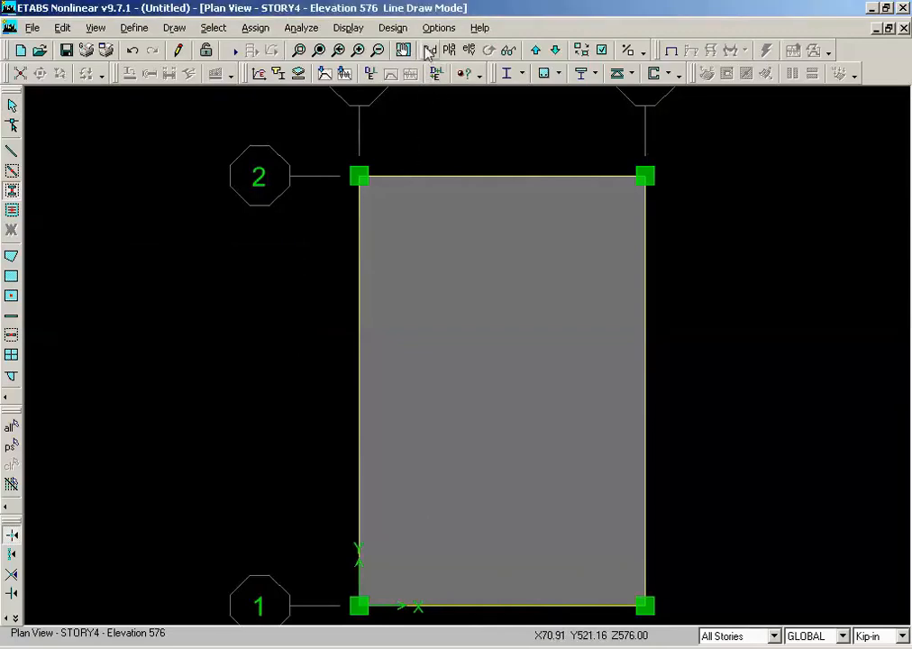
{"action": "left_click", "coordinate": [430, 51]}
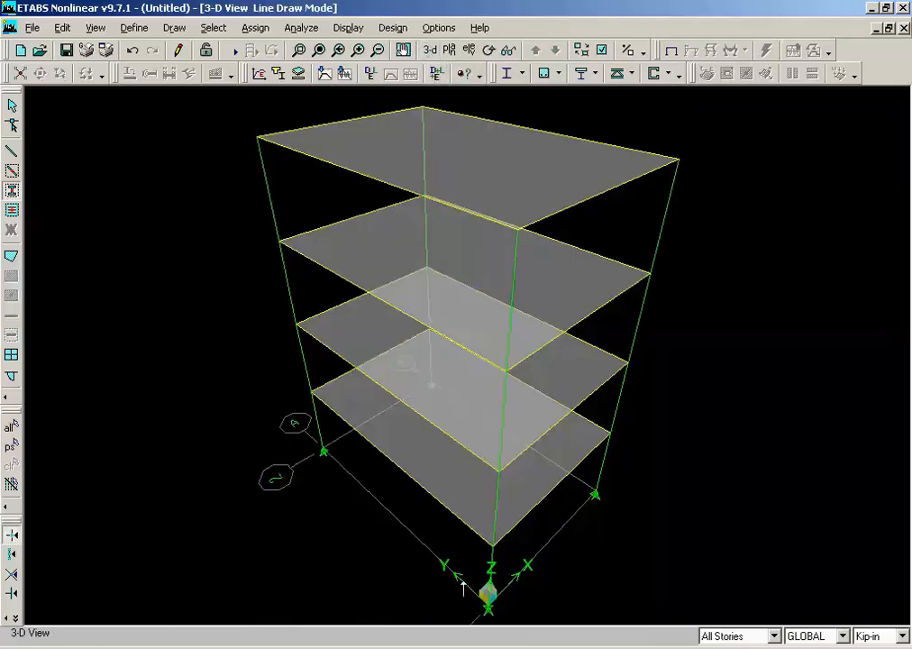
{"action": "left_click", "coordinate": [12, 109]}
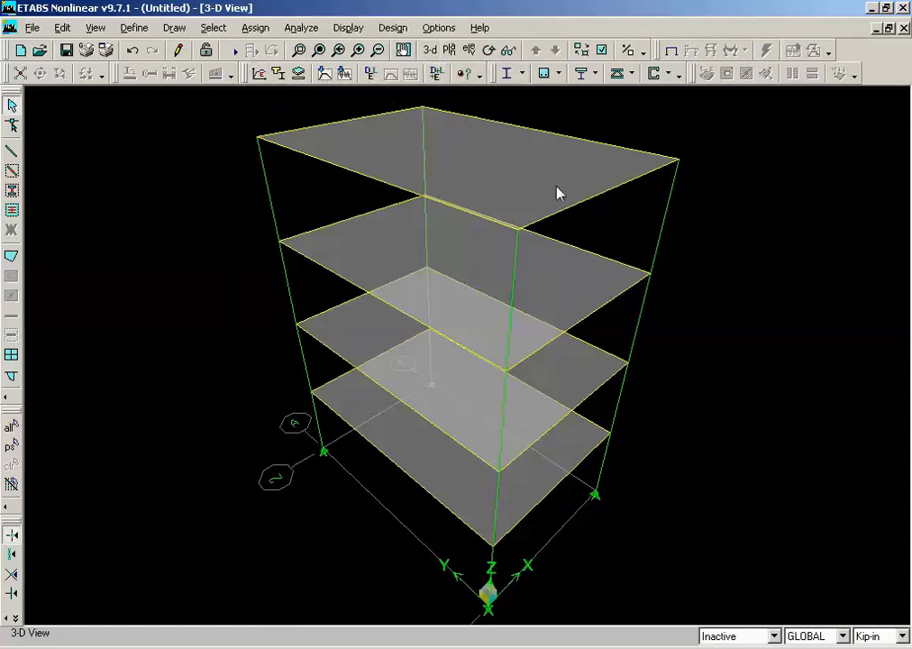
Review the defined static load cases and leave them without making changes
{"action": "left_click", "coordinate": [134, 28]}
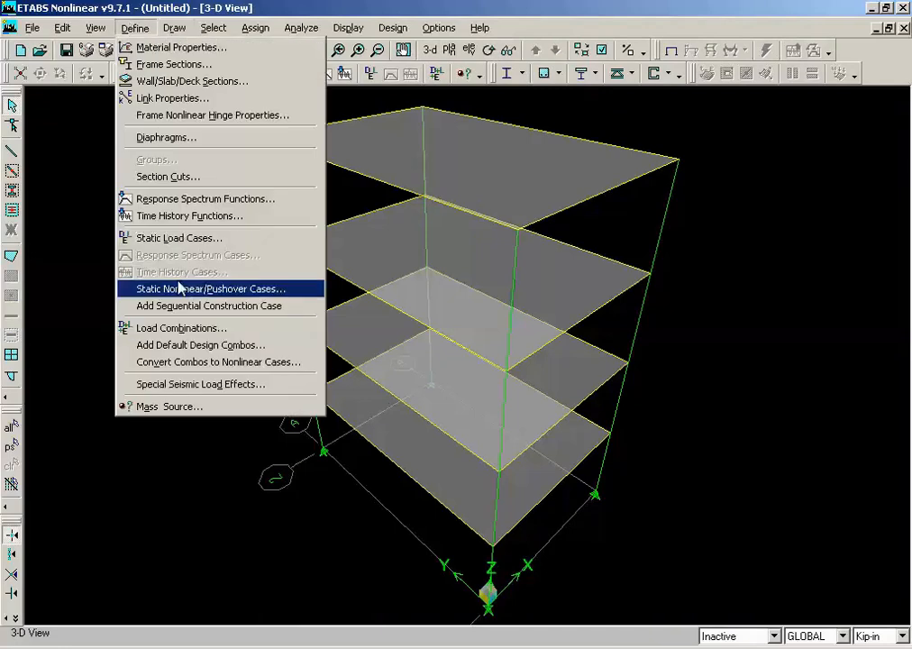
{"action": "left_click", "coordinate": [179, 238]}
{"action": "left_click", "coordinate": [242, 333]}
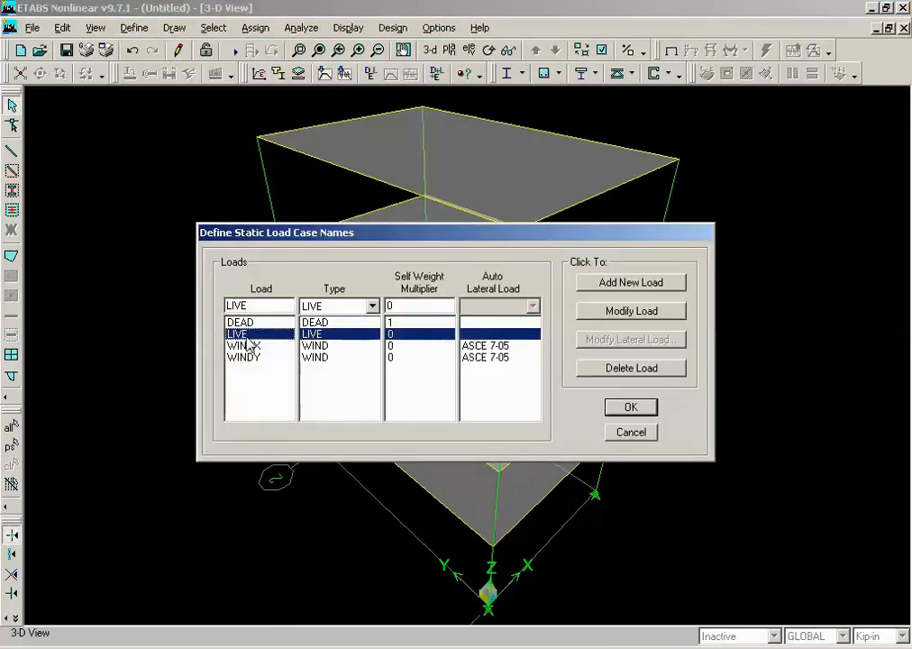
{"action": "left_click", "coordinate": [619, 432]}
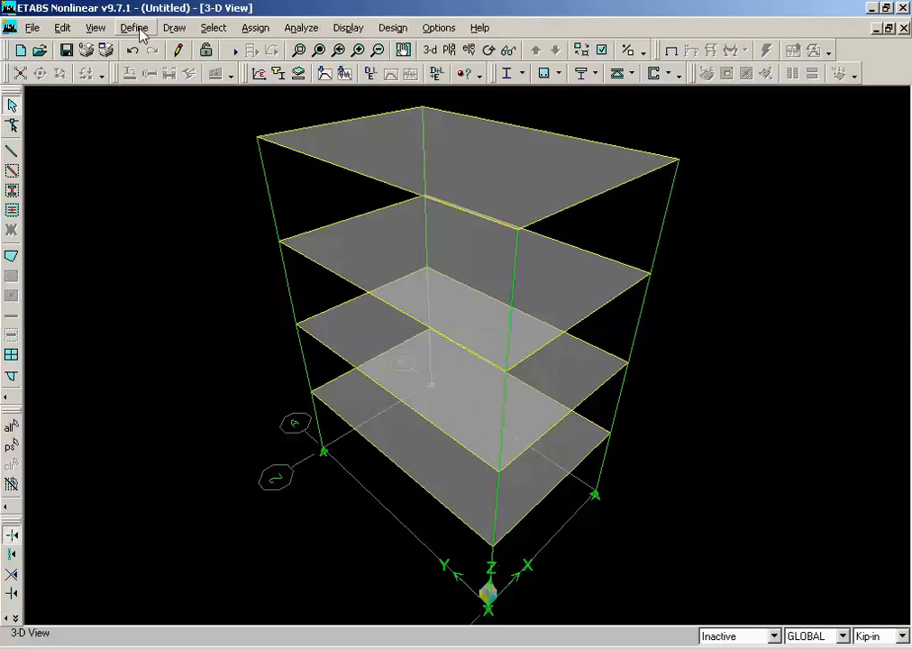
Select all Floor-type areas and start a uniform surface load assignment for them with units in lb-ft
{"action": "left_click", "coordinate": [213, 28]}
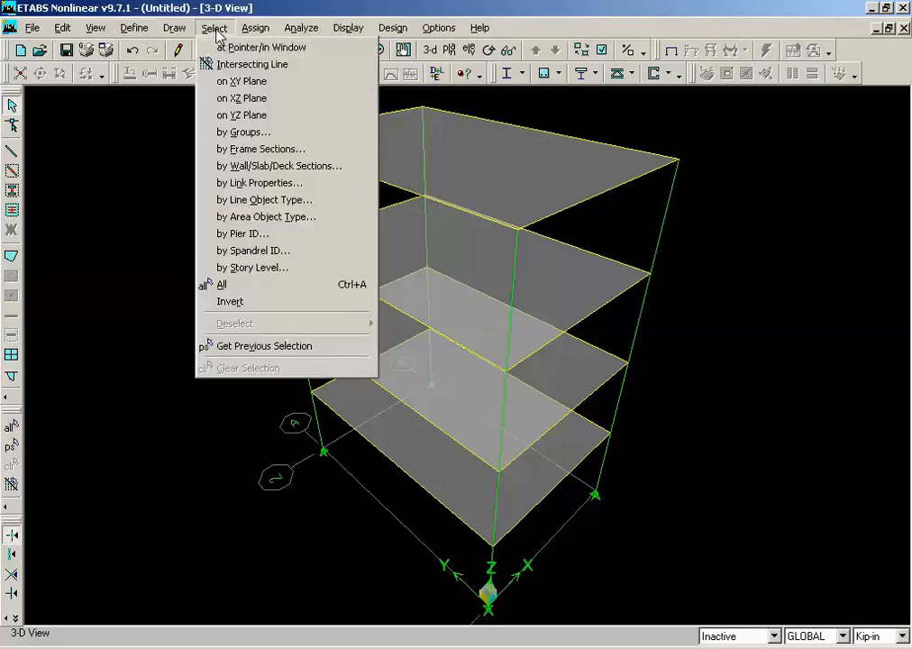
{"action": "left_click", "coordinate": [258, 218]}
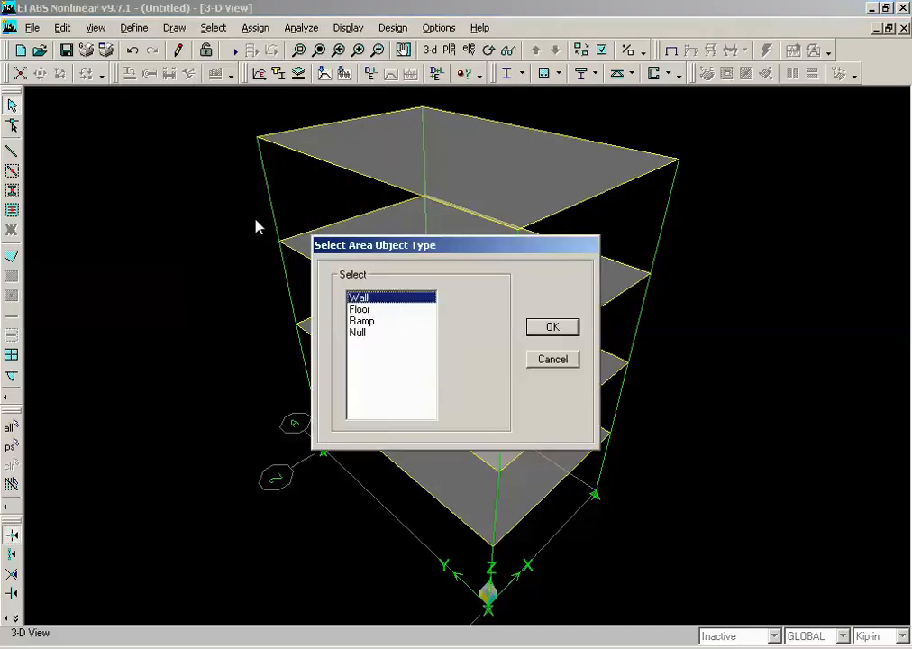
{"action": "left_click", "coordinate": [364, 310]}
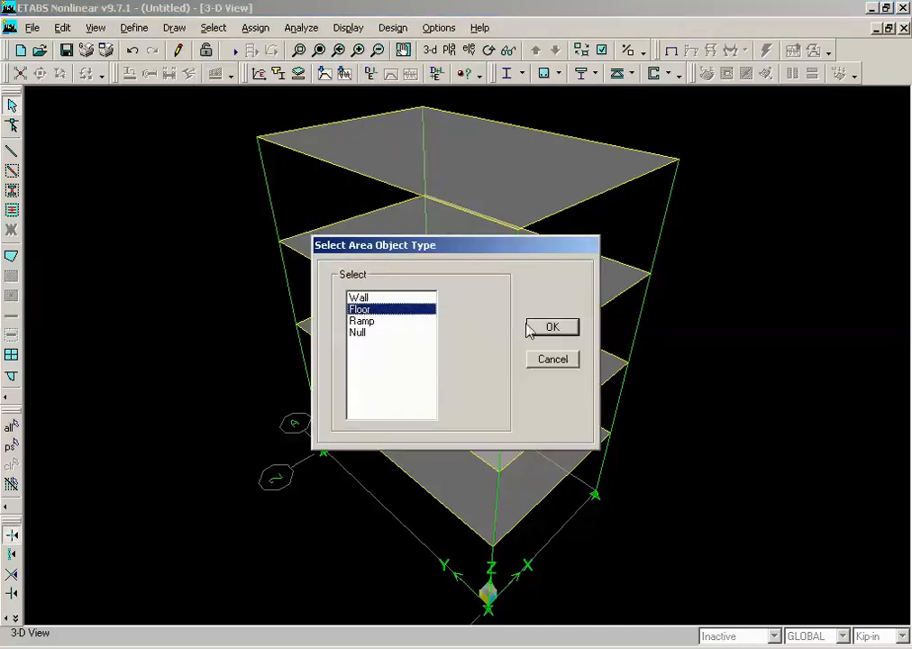
{"action": "left_click", "coordinate": [552, 326]}
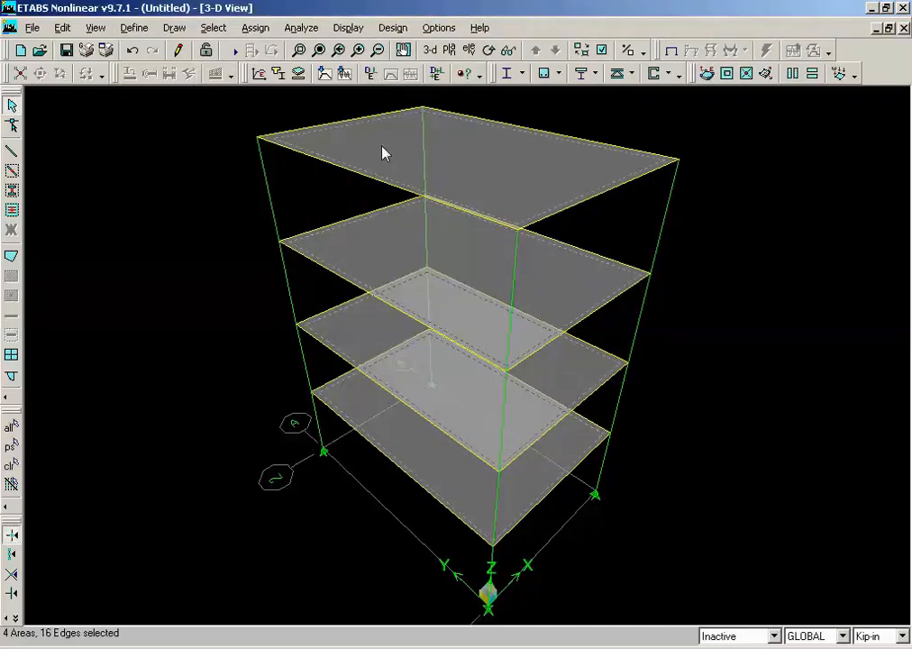
{"action": "left_click", "coordinate": [255, 29]}
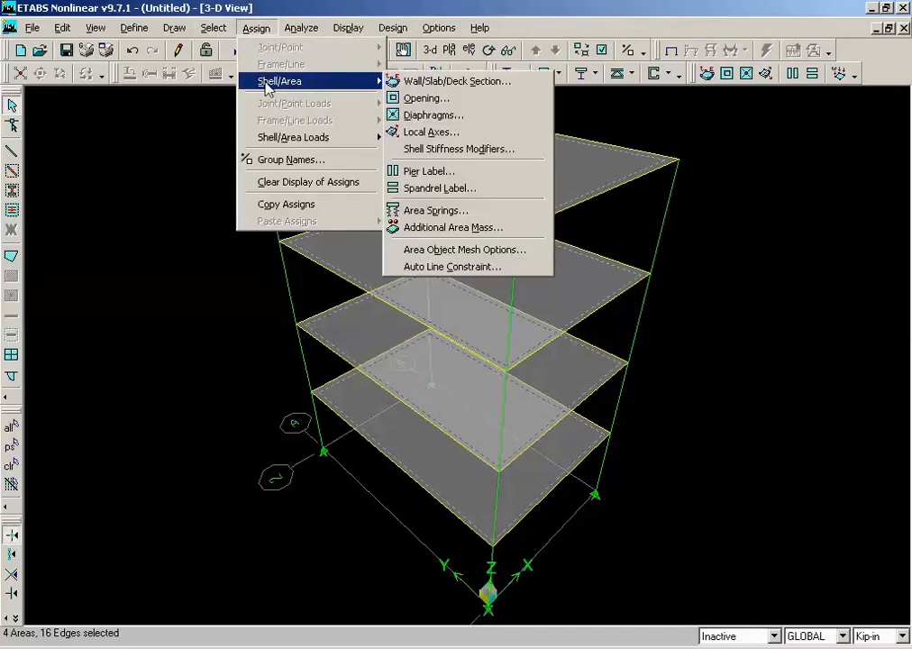
{"action": "mouse_move", "coordinate": [377, 141]}
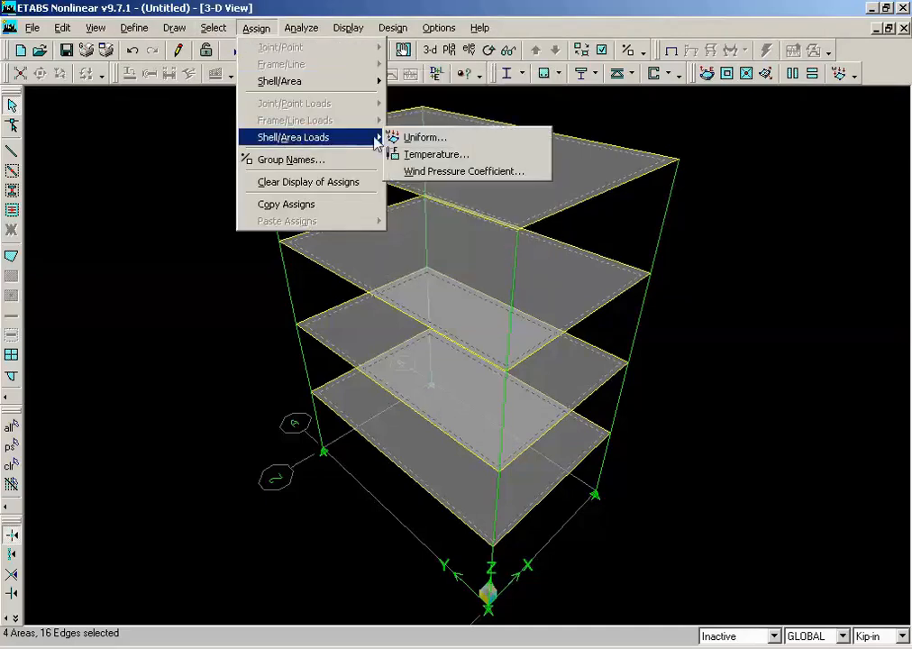
{"action": "left_click", "coordinate": [421, 142]}
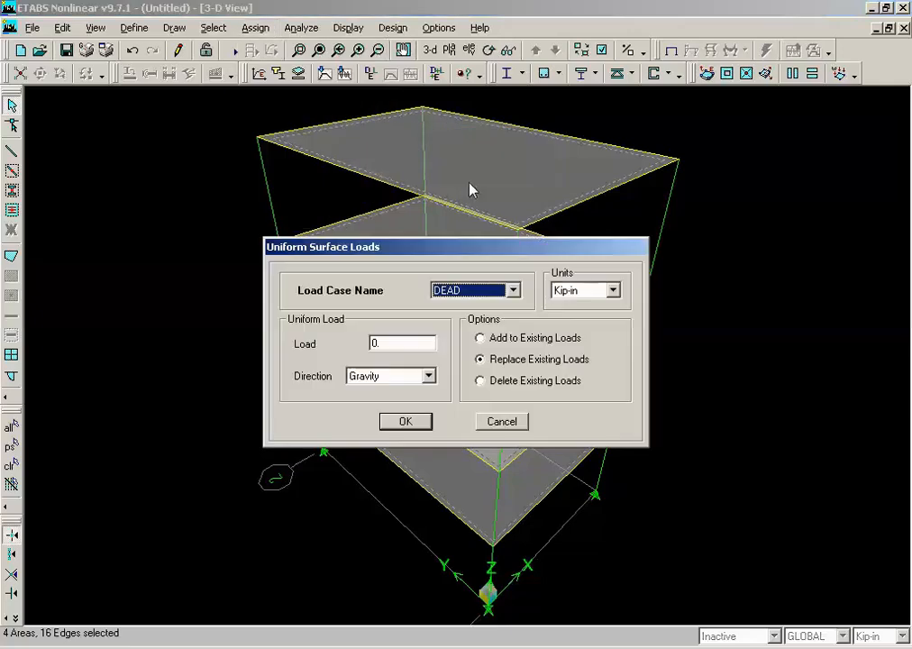
{"action": "left_click", "coordinate": [589, 290]}
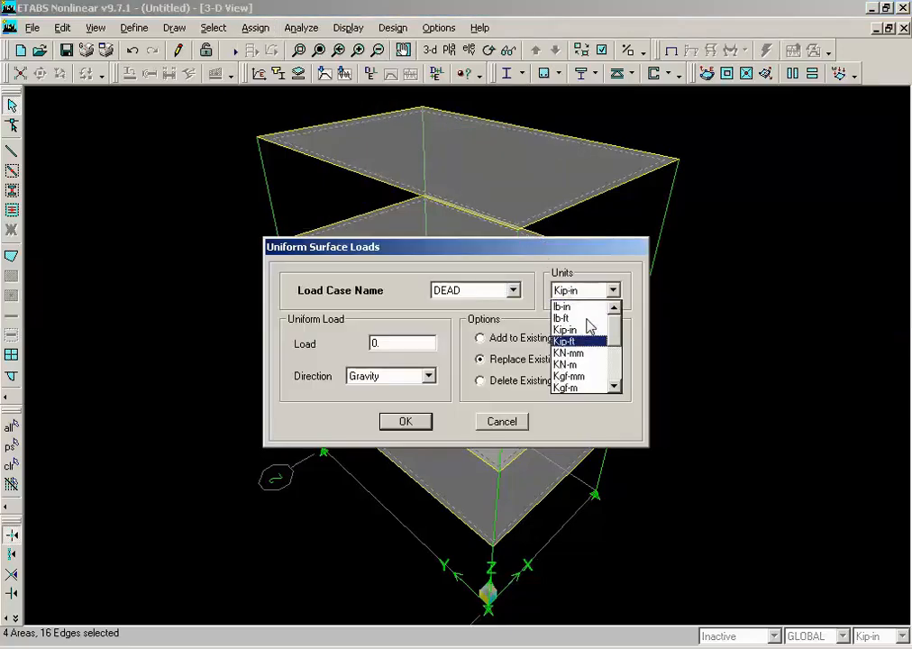
{"action": "left_click", "coordinate": [587, 319]}
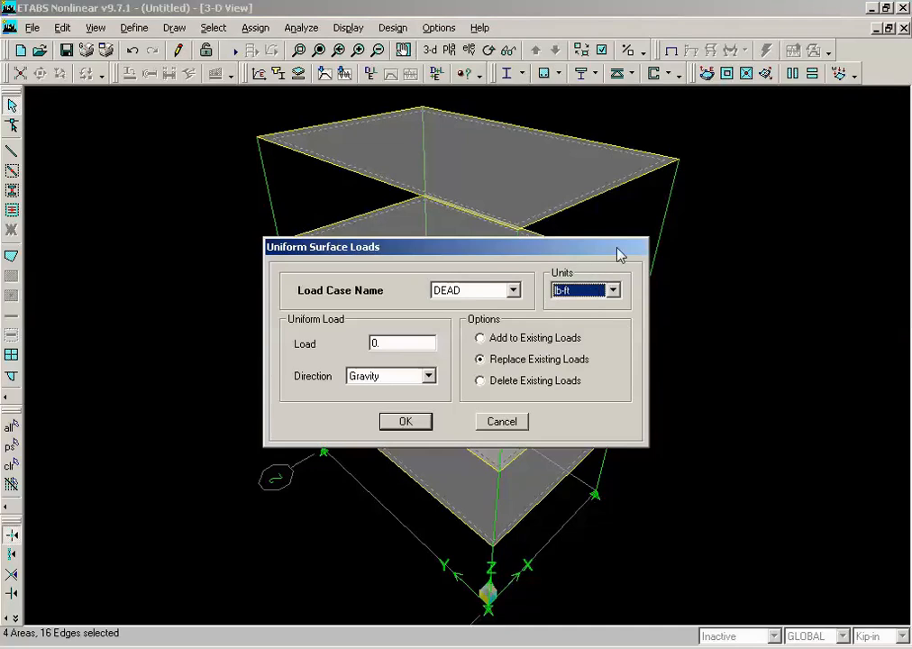
{"action": "left_click_drag", "start_coordinate": [618, 254], "coordinate": [581, 257]}
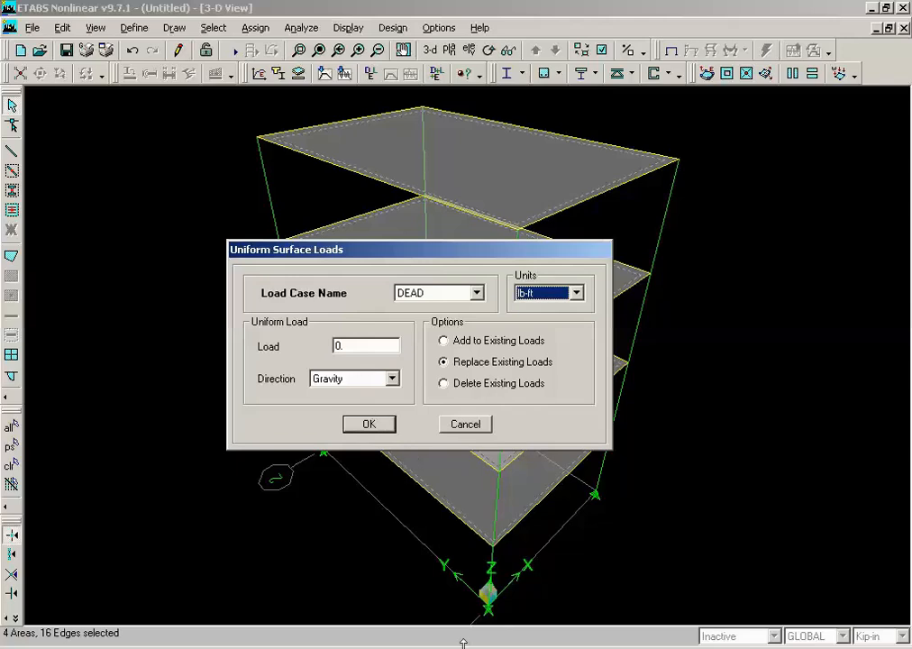
Assign a uniform gravity load of 40 to the selected floors under the LIVE case, and switch the model units to lb-ft
{"action": "mouse_move", "coordinate": [462, 643]}
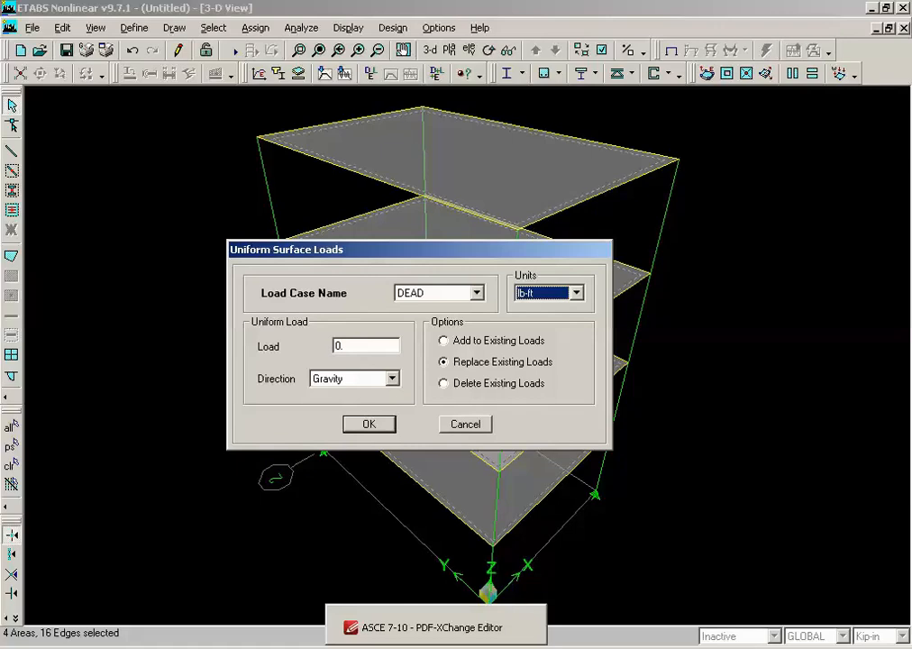
{"action": "double_click", "coordinate": [354, 350]}
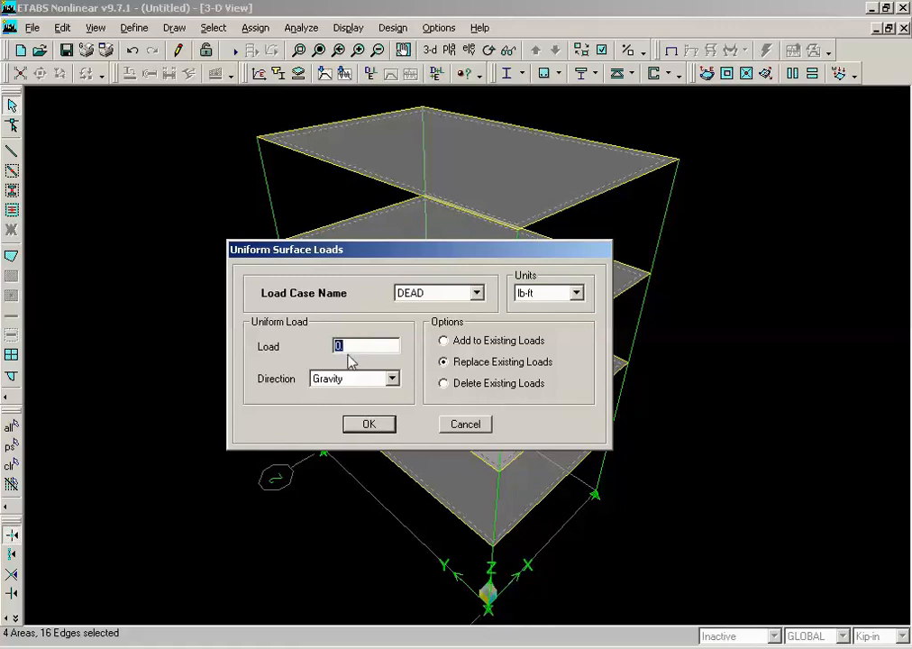
{"action": "type", "text": "40"}
{"action": "left_click", "coordinate": [422, 297]}
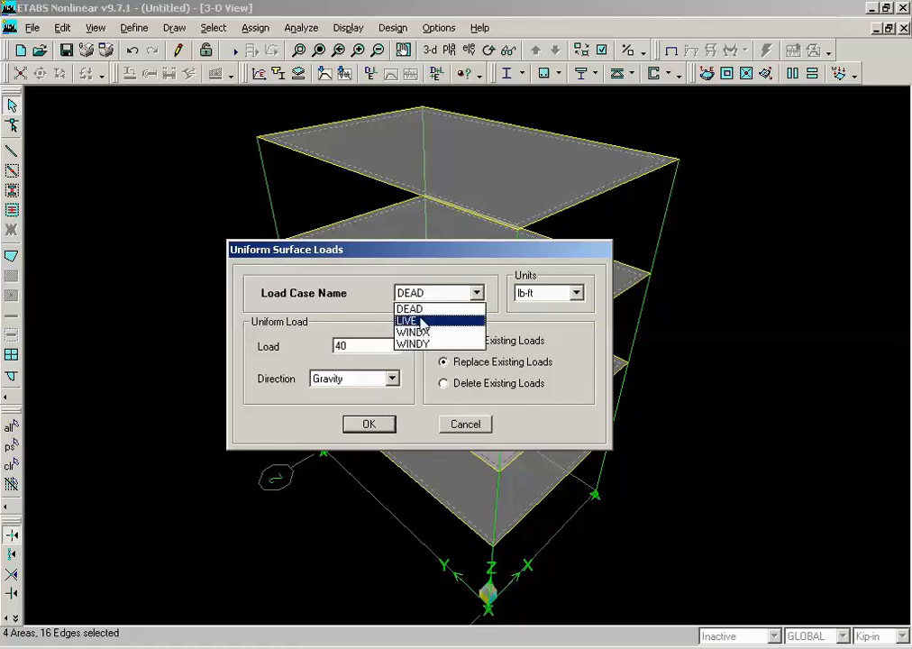
{"action": "left_click", "coordinate": [421, 321]}
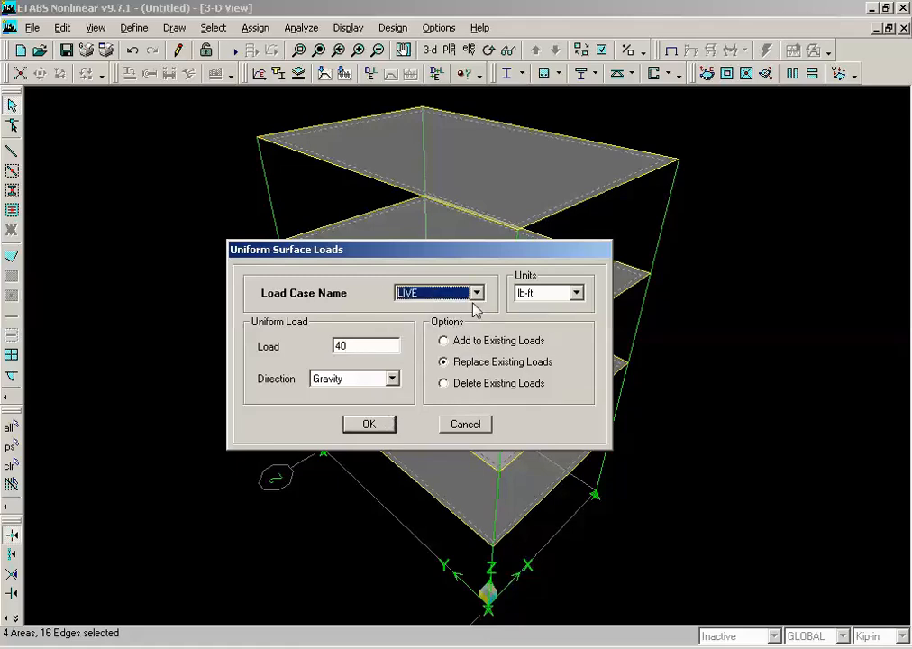
{"action": "left_click", "coordinate": [359, 349]}
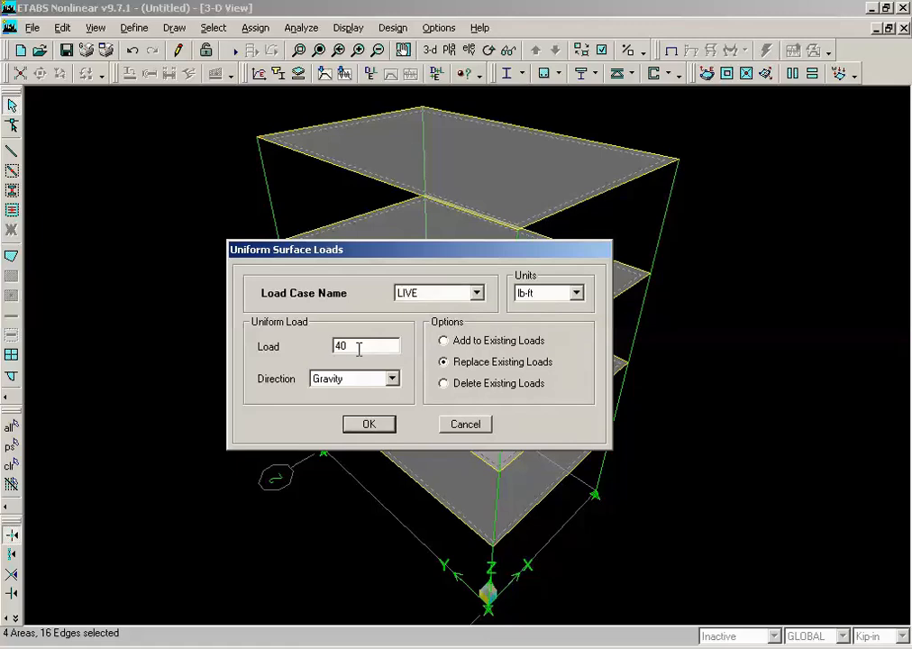
{"action": "left_click", "coordinate": [370, 425]}
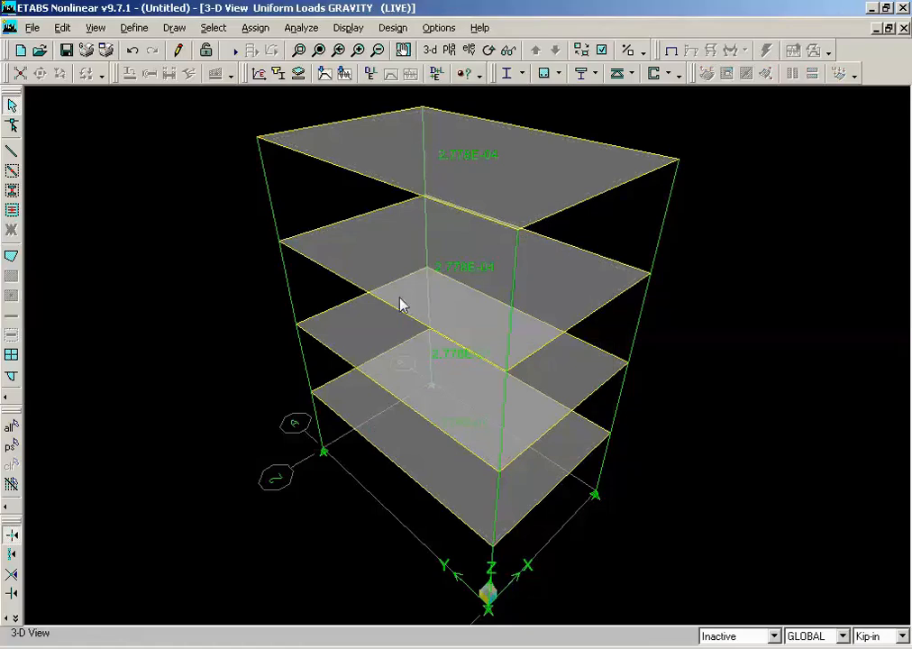
{"action": "left_click", "coordinate": [869, 637]}
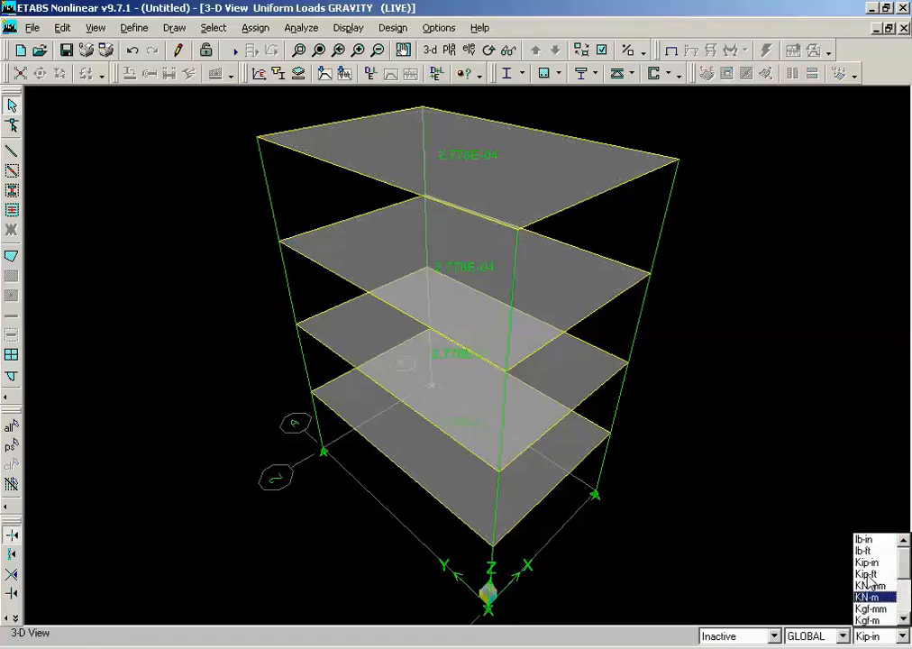
{"action": "left_click", "coordinate": [863, 551]}
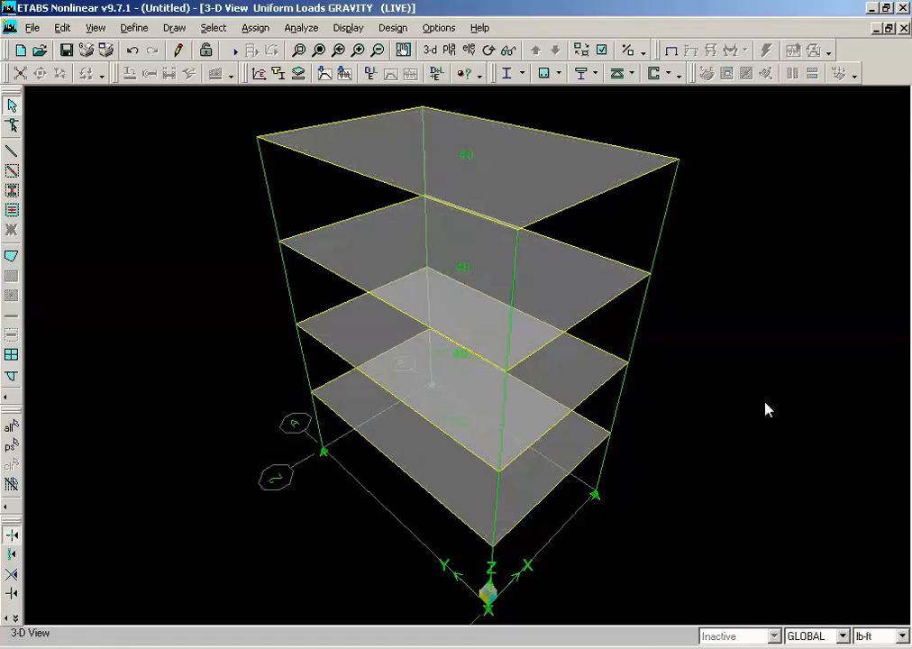
Inspect the loads assigned to the STORY4 floor area in its area information
{"action": "right_click", "coordinate": [449, 174]}
{"action": "left_click", "coordinate": [444, 146]}
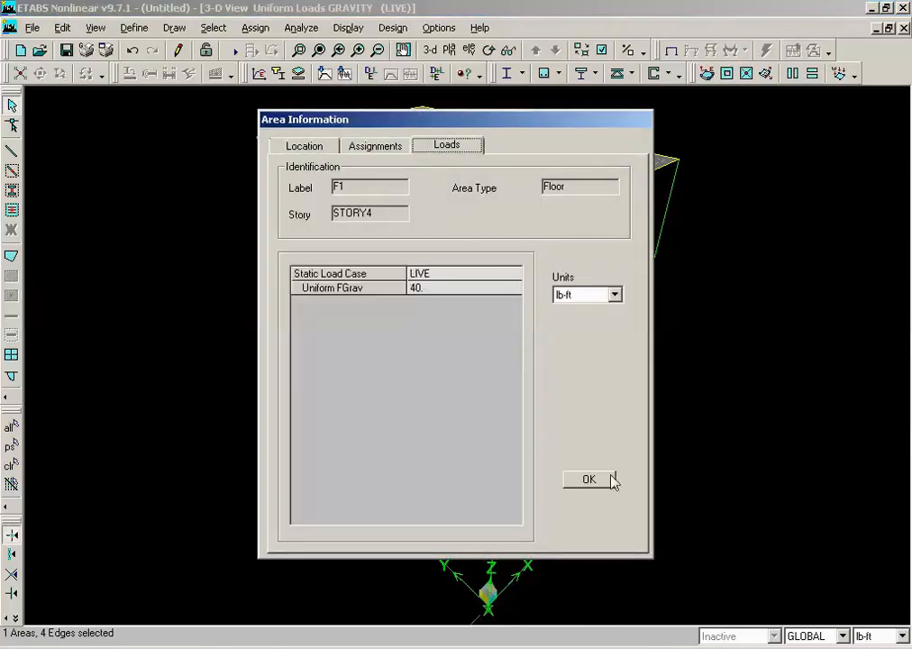
{"action": "left_click_drag", "start_coordinate": [501, 121], "coordinate": [846, 121]}
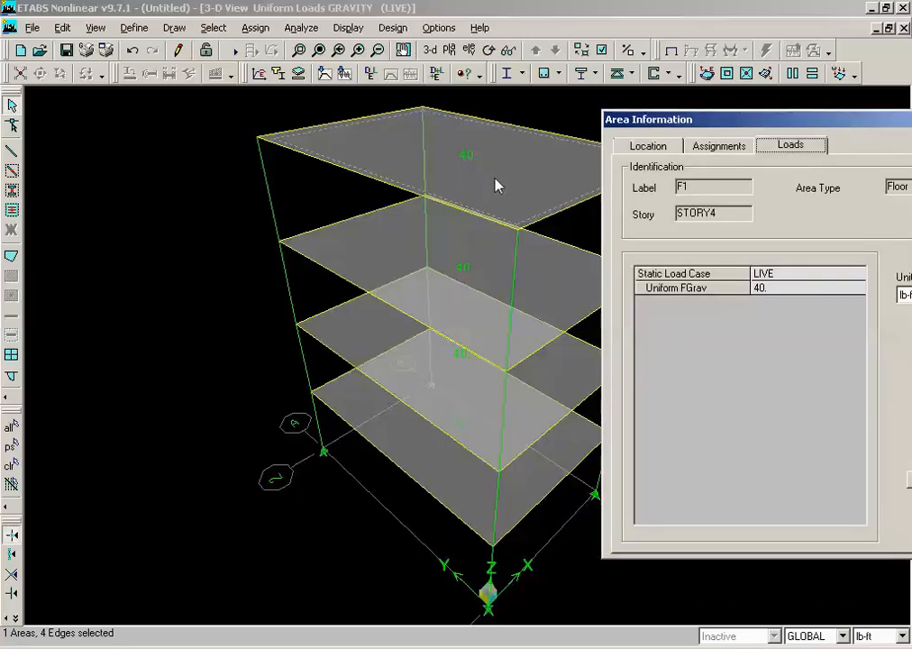
{"action": "left_click_drag", "start_coordinate": [684, 126], "coordinate": [257, 166]}
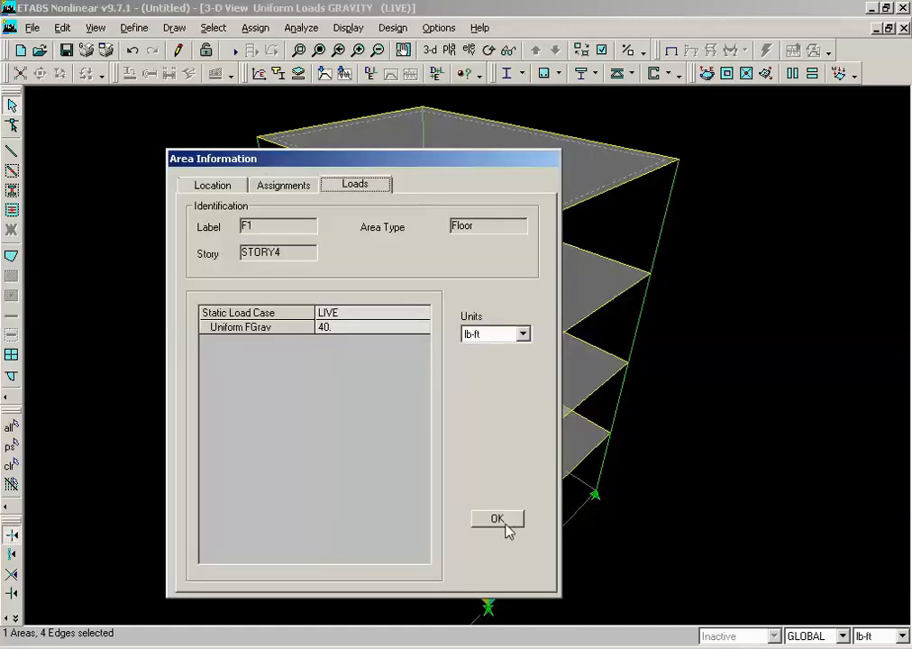
{"action": "left_click", "coordinate": [498, 520]}
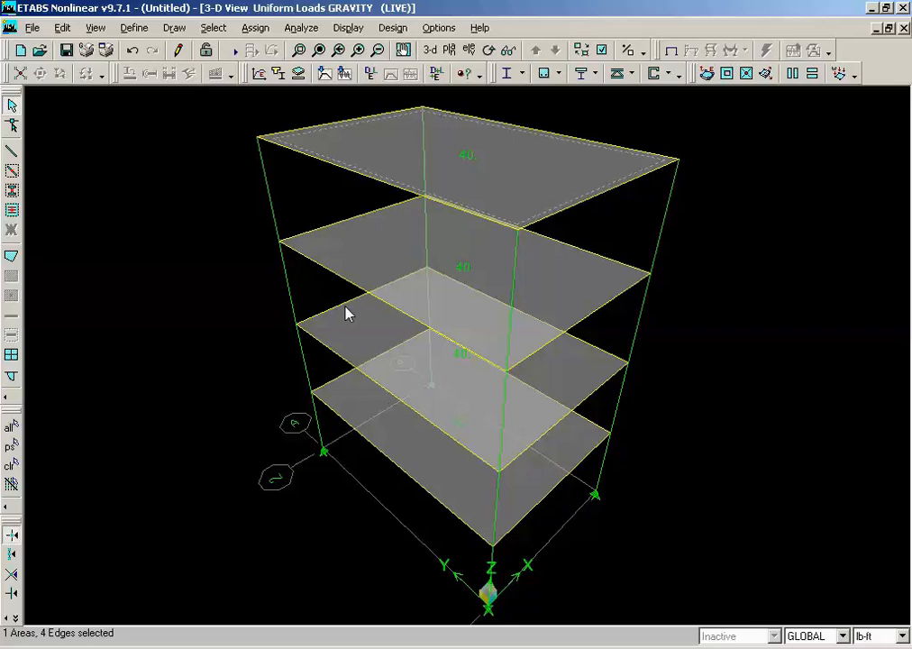
{"action": "left_click", "coordinate": [214, 28]}
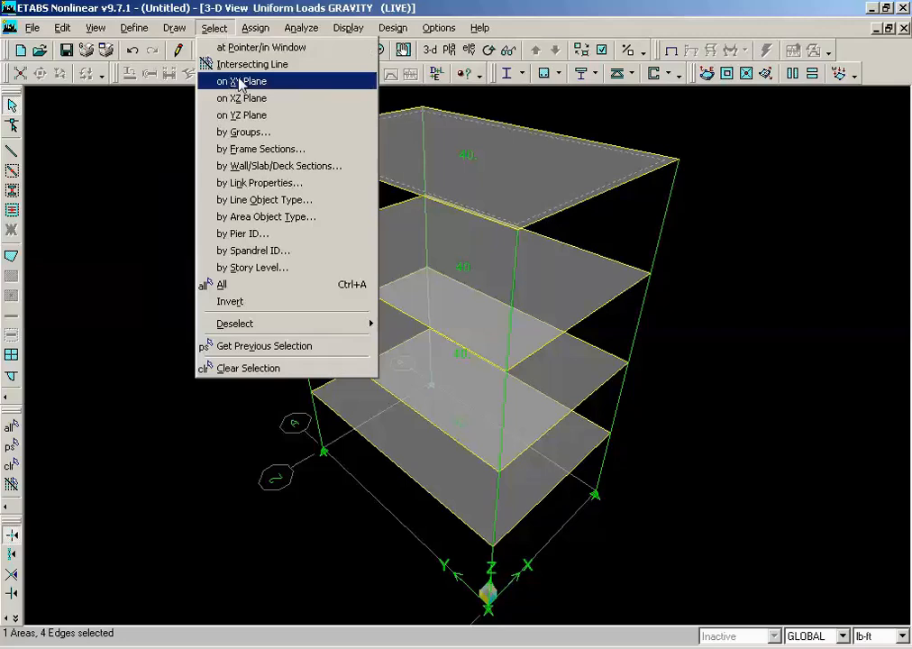
{"action": "left_click", "coordinate": [289, 217]}
{"action": "left_click", "coordinate": [414, 310]}
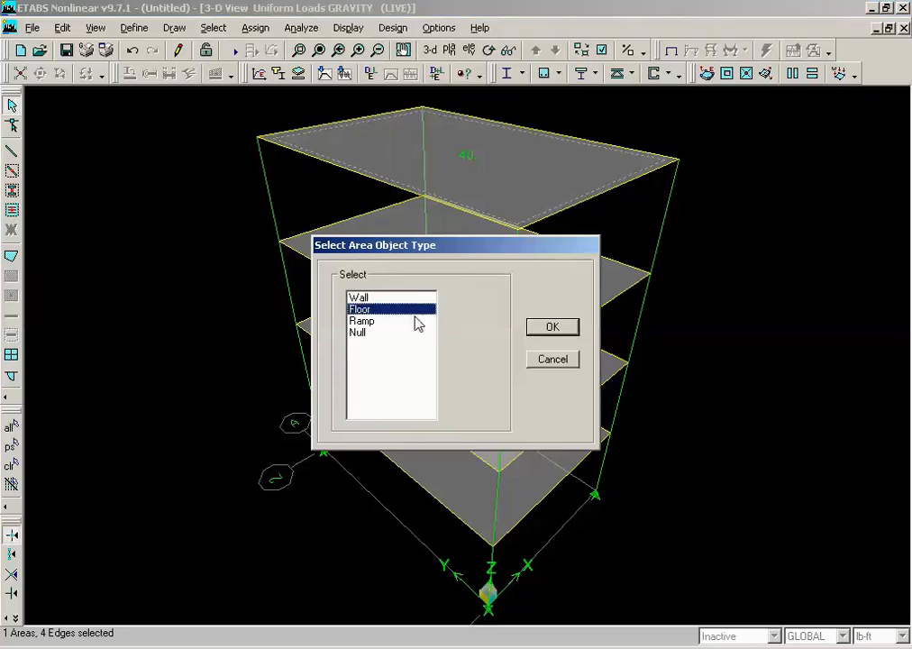
{"action": "left_click", "coordinate": [552, 330]}
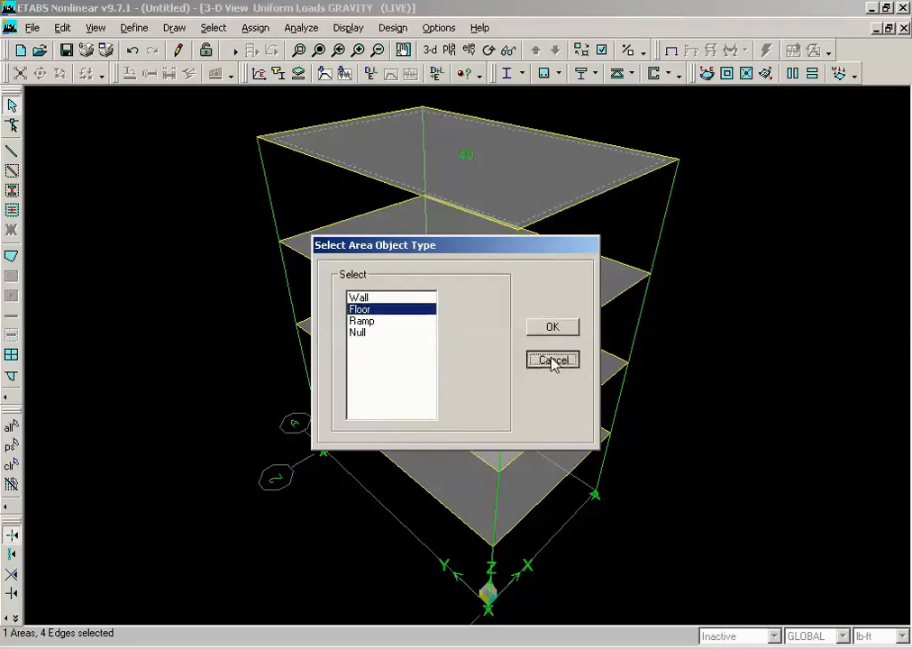
{"action": "left_click", "coordinate": [553, 360]}
{"action": "left_click", "coordinate": [494, 186]}
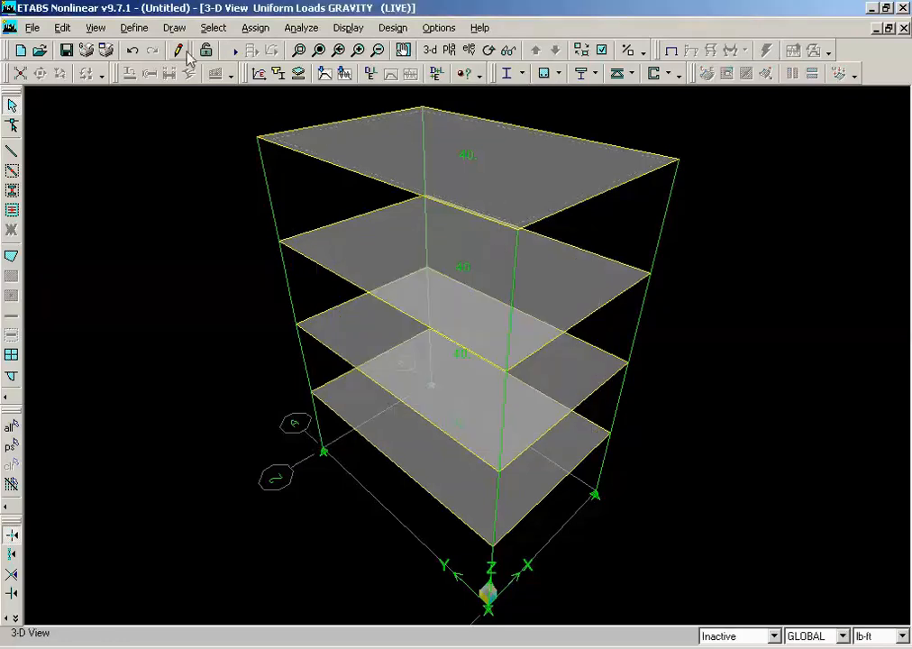
Select all Floor-type areas and mesh them into 3 by 3 areas
{"action": "left_click", "coordinate": [214, 28]}
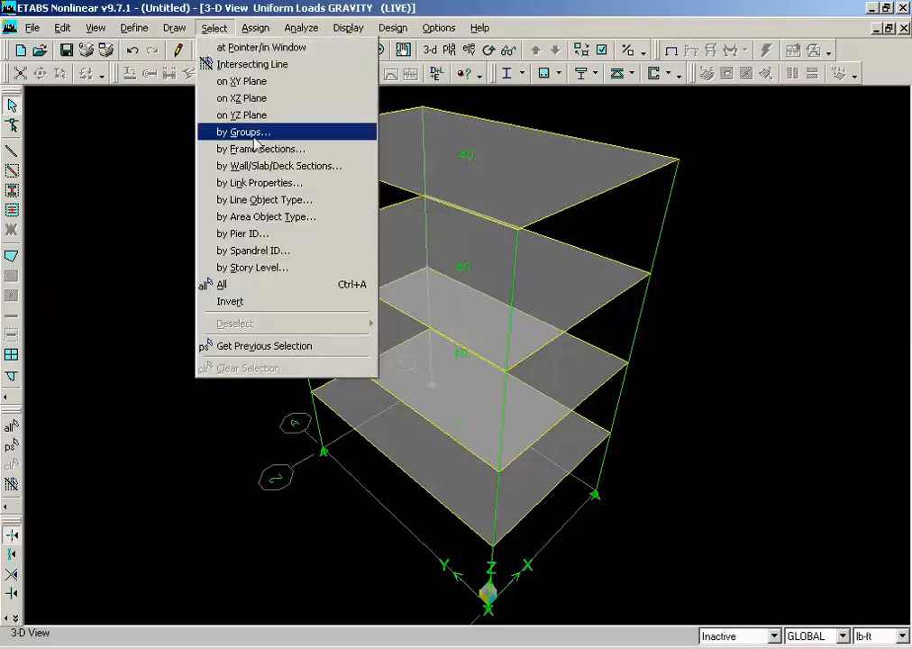
{"action": "left_click", "coordinate": [296, 217]}
{"action": "left_click", "coordinate": [398, 311]}
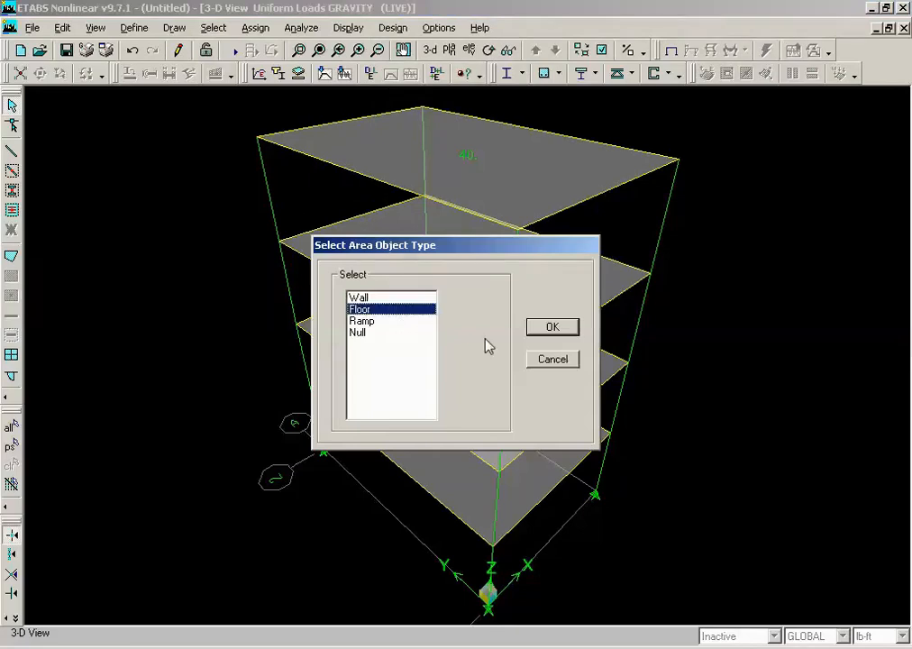
{"action": "left_click", "coordinate": [552, 326]}
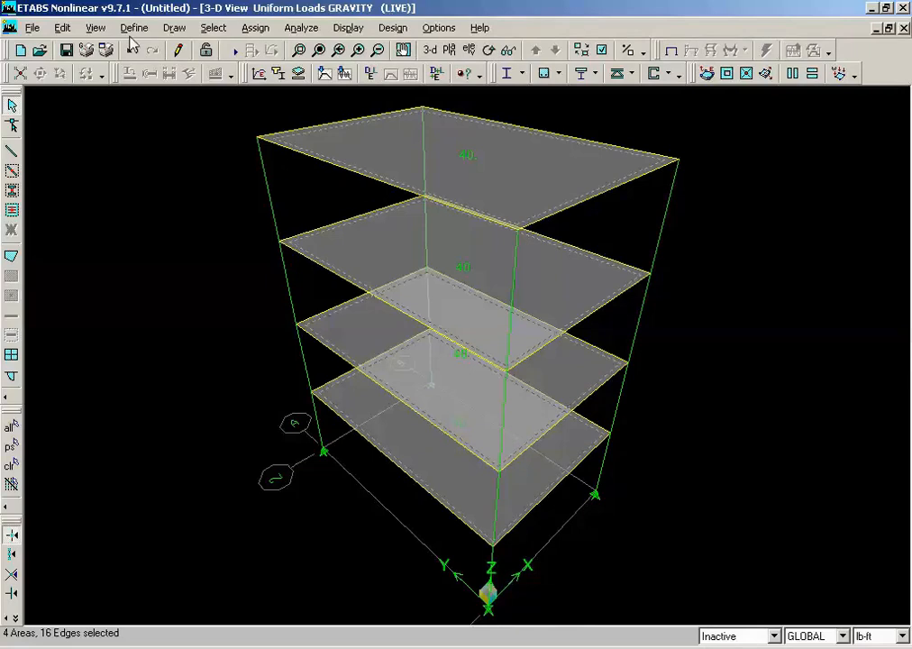
{"action": "left_click", "coordinate": [63, 27]}
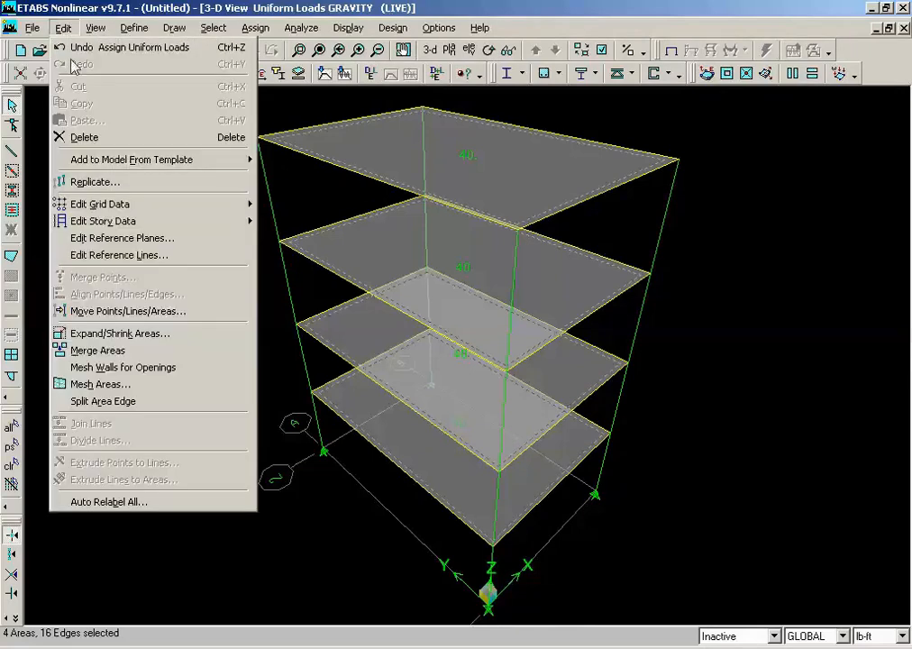
{"action": "left_click", "coordinate": [135, 386]}
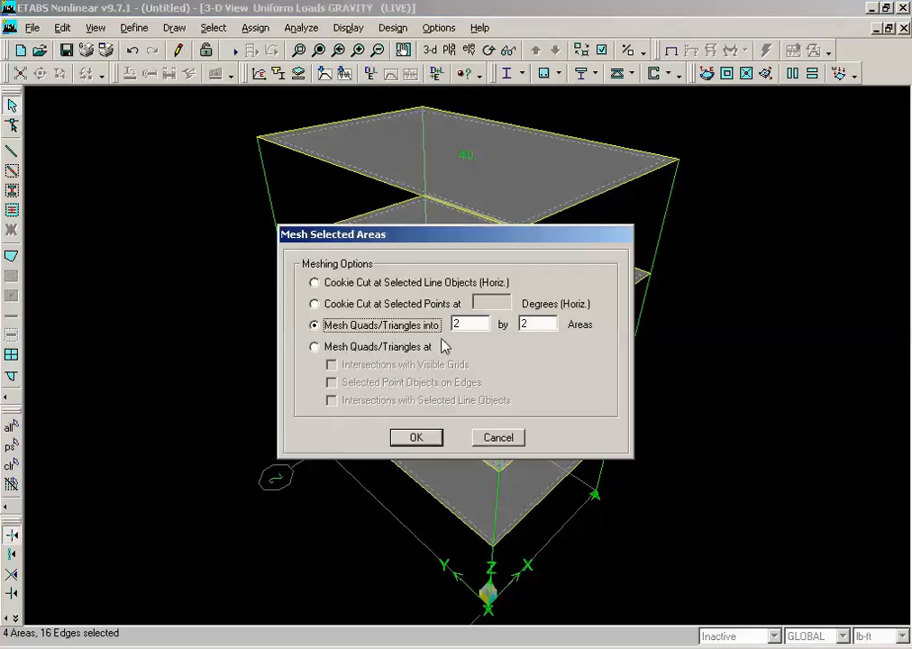
{"action": "key", "text": "Tab"}
{"action": "type", "text": "3"}
{"action": "key", "text": "Tab"}
{"action": "type", "text": "3"}
{"action": "left_click", "coordinate": [412, 437]}
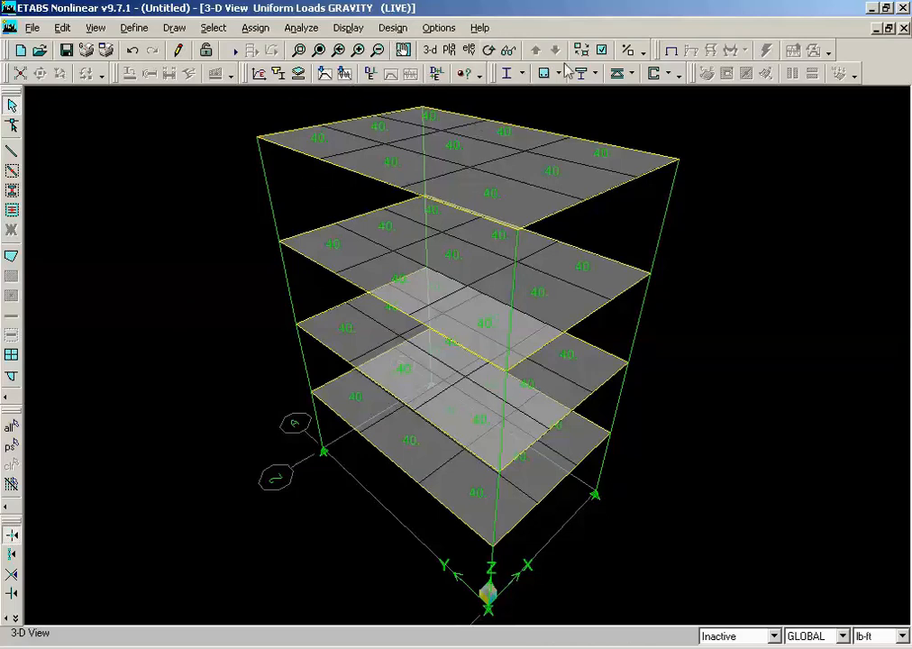
Hide the beam and column line objects in the 3D view of the building
{"action": "left_click", "coordinate": [604, 52]}
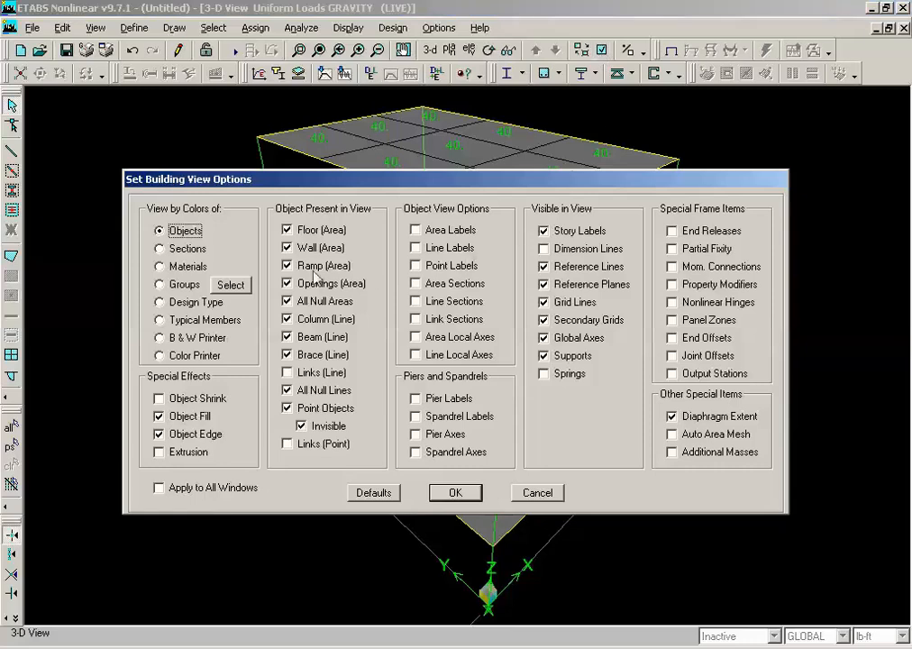
{"action": "left_click", "coordinate": [313, 337]}
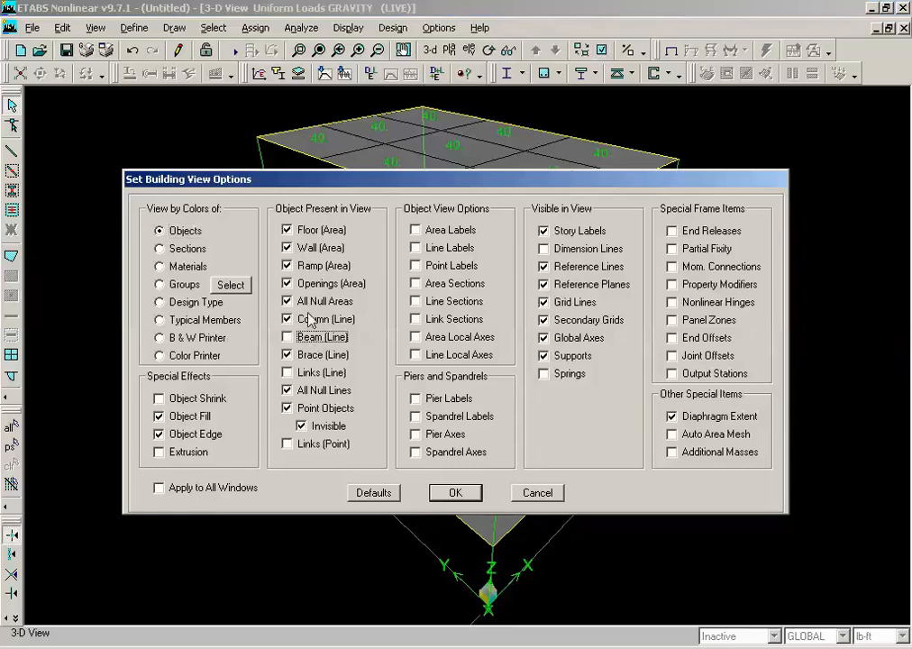
{"action": "left_click", "coordinate": [307, 319]}
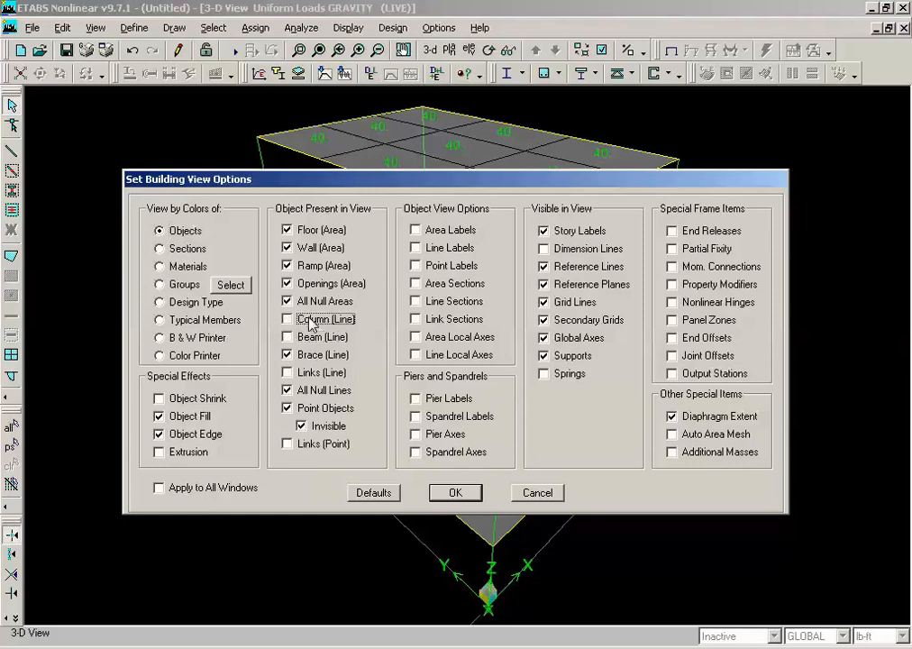
{"action": "left_click", "coordinate": [449, 496]}
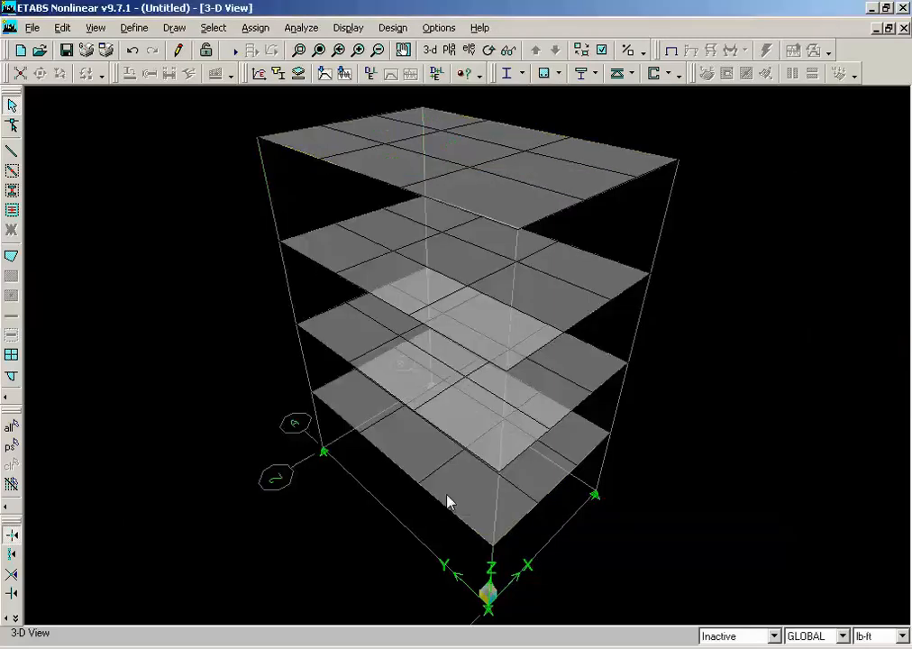
In the STORY4 plan view with All Stories active, select all meshed floor areas and assign them the D1 diaphragm
{"action": "left_click", "coordinate": [449, 51]}
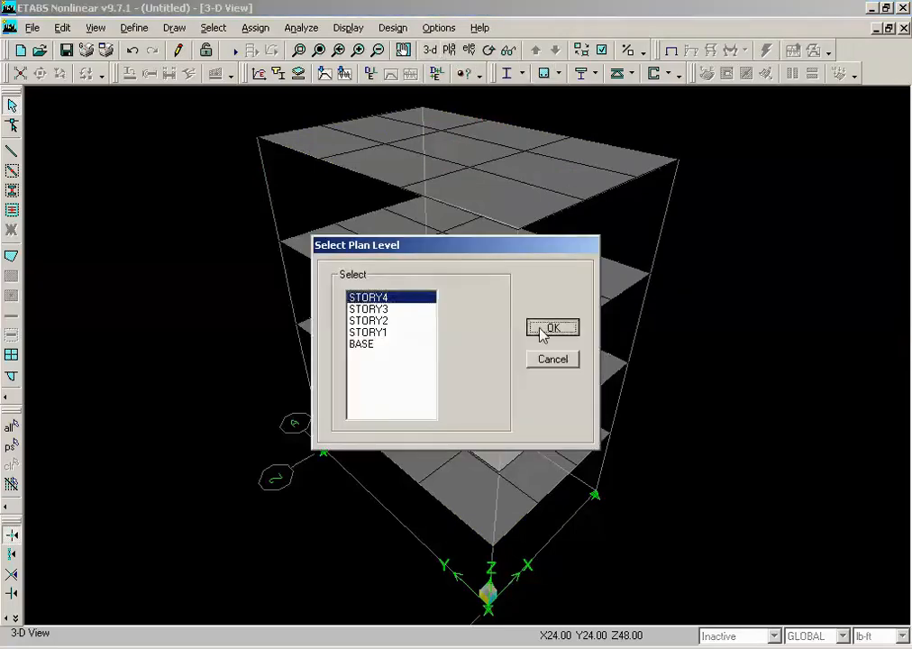
{"action": "left_click", "coordinate": [545, 328]}
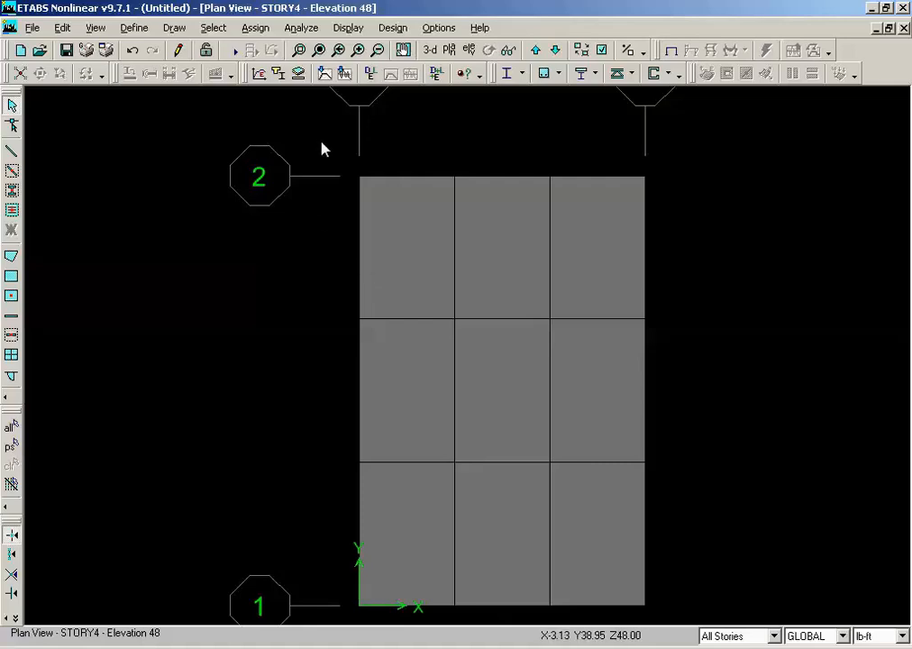
{"action": "left_click_drag", "start_coordinate": [321, 142], "coordinate": [685, 622]}
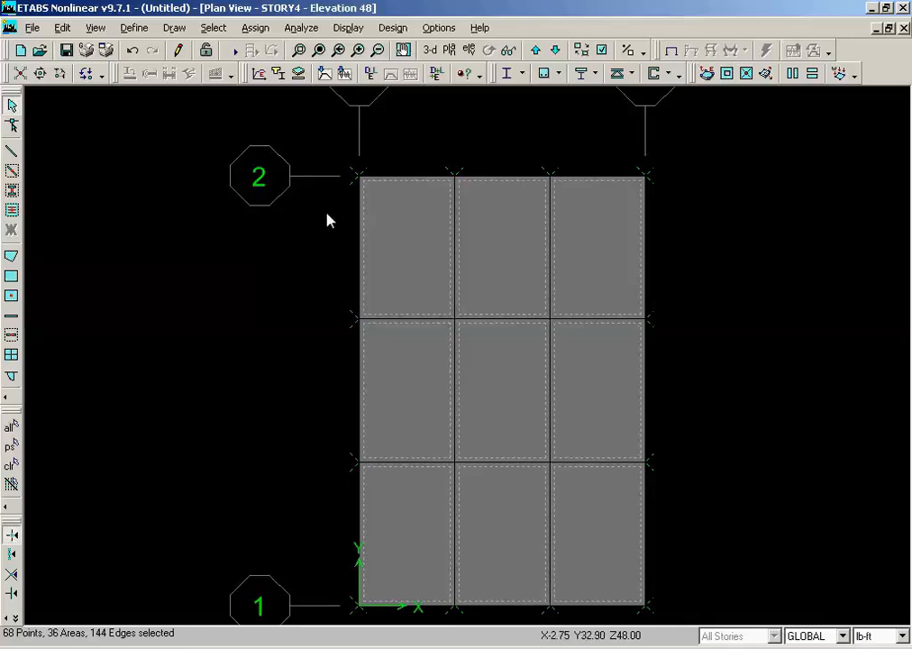
{"action": "left_click", "coordinate": [256, 28]}
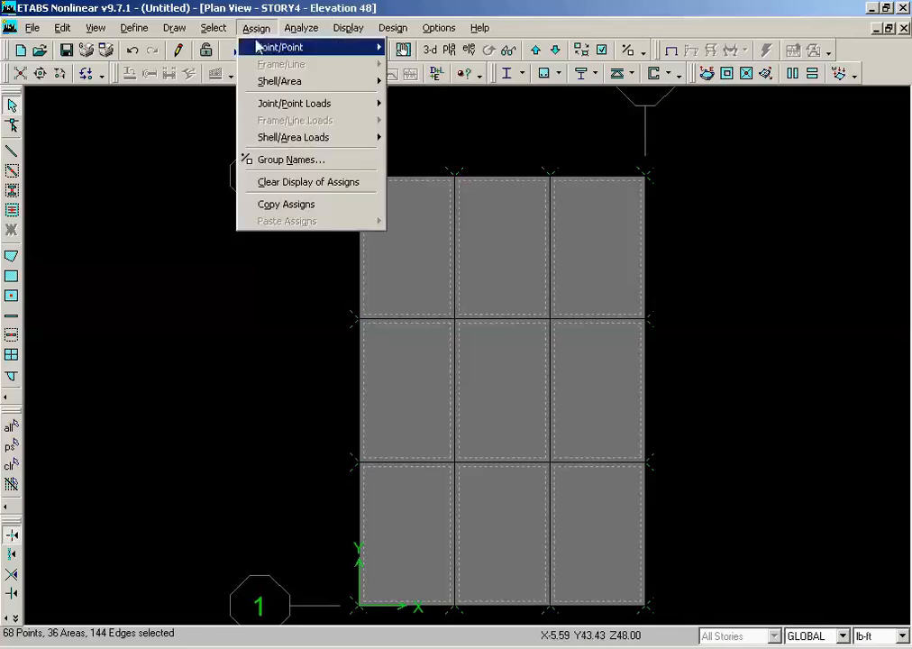
{"action": "mouse_move", "coordinate": [270, 81]}
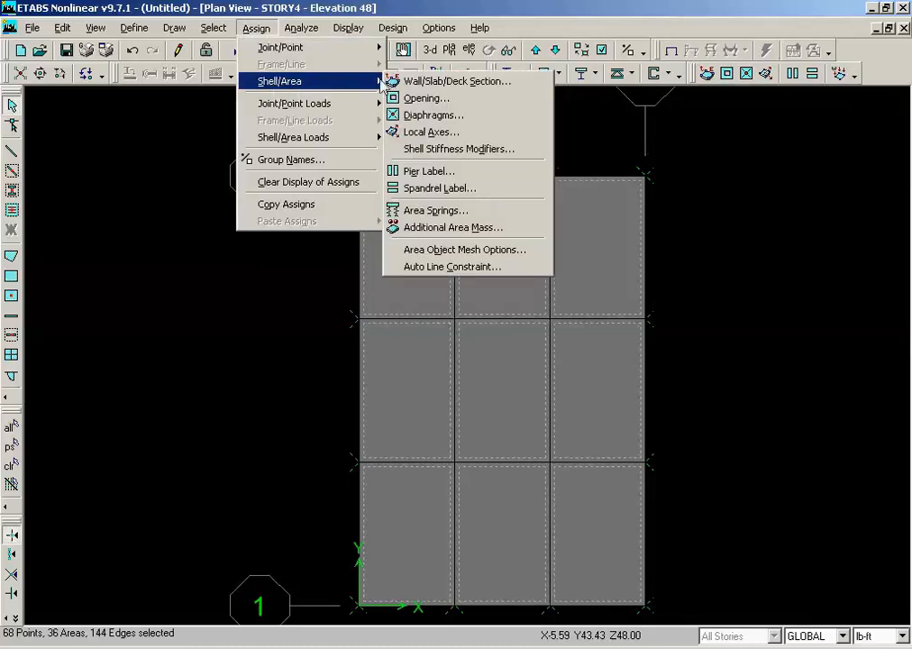
{"action": "left_click", "coordinate": [430, 117]}
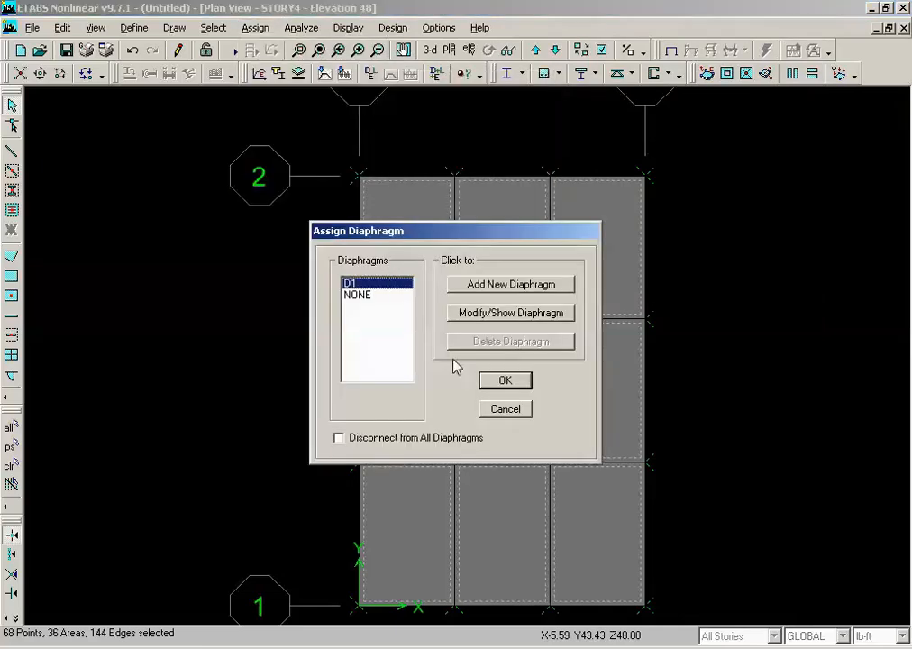
{"action": "left_click", "coordinate": [490, 386]}
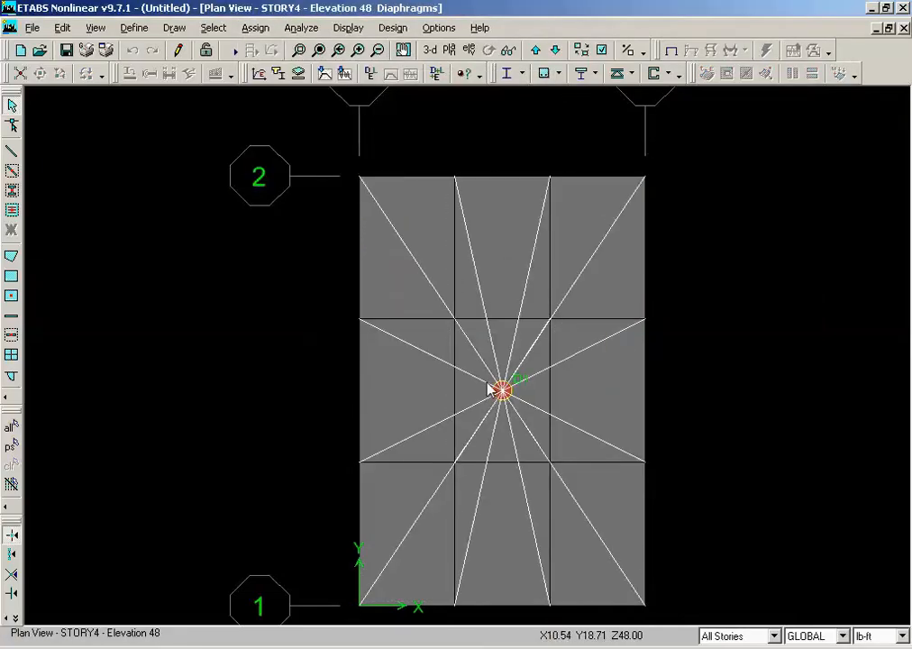
Check the diaphragm assignment on each plan level from STORY3 down to BASE and in the 3D view
{"action": "left_click", "coordinate": [555, 51]}
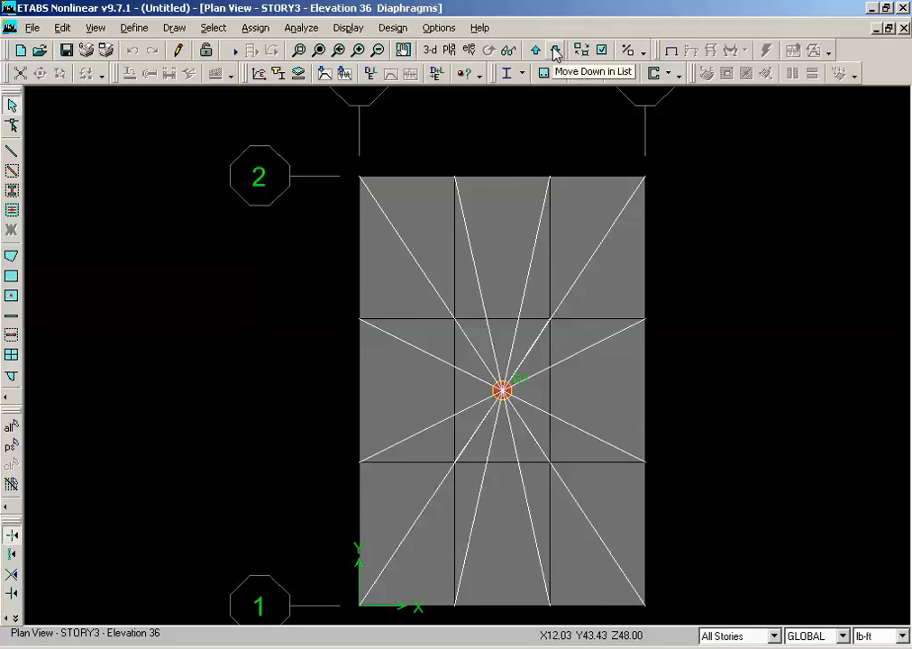
{"action": "left_click", "coordinate": [555, 51]}
{"action": "left_click", "coordinate": [555, 51]}
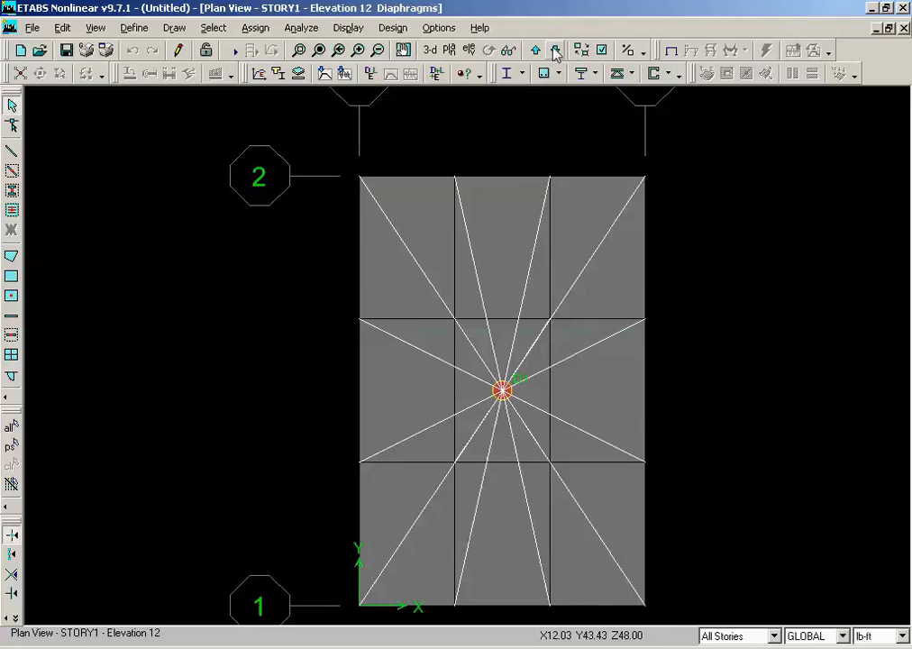
{"action": "left_click", "coordinate": [556, 51]}
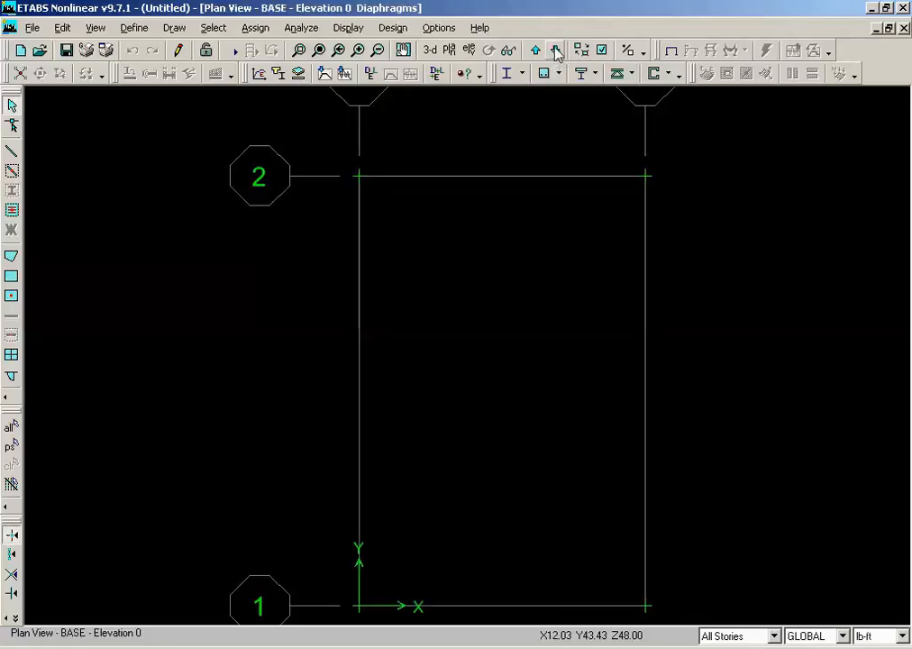
{"action": "left_click", "coordinate": [428, 53]}
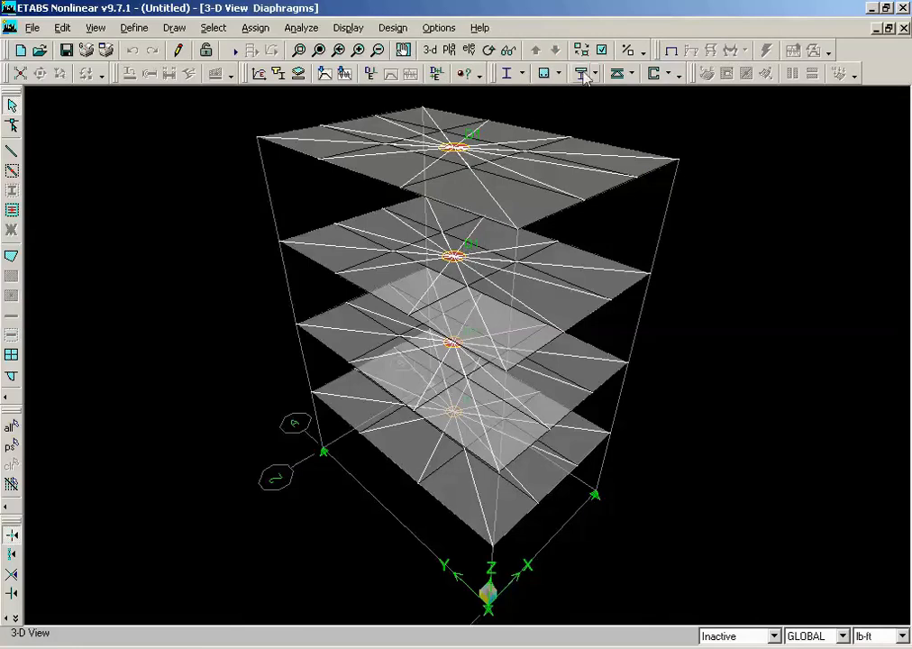
Show the column and beam line objects again in the 3D view
{"action": "left_click", "coordinate": [603, 51]}
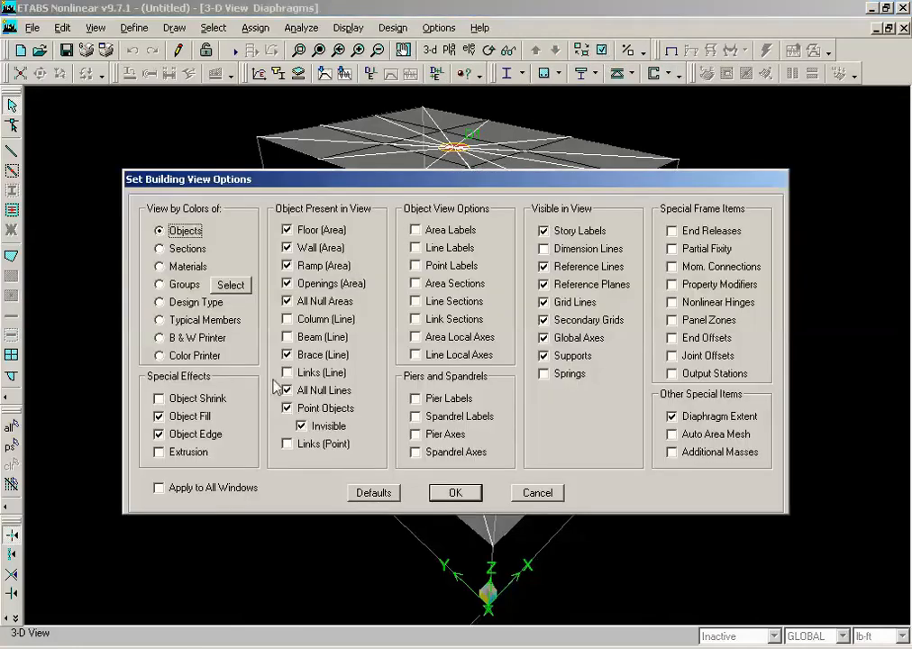
{"action": "left_click", "coordinate": [311, 319]}
{"action": "left_click", "coordinate": [317, 337]}
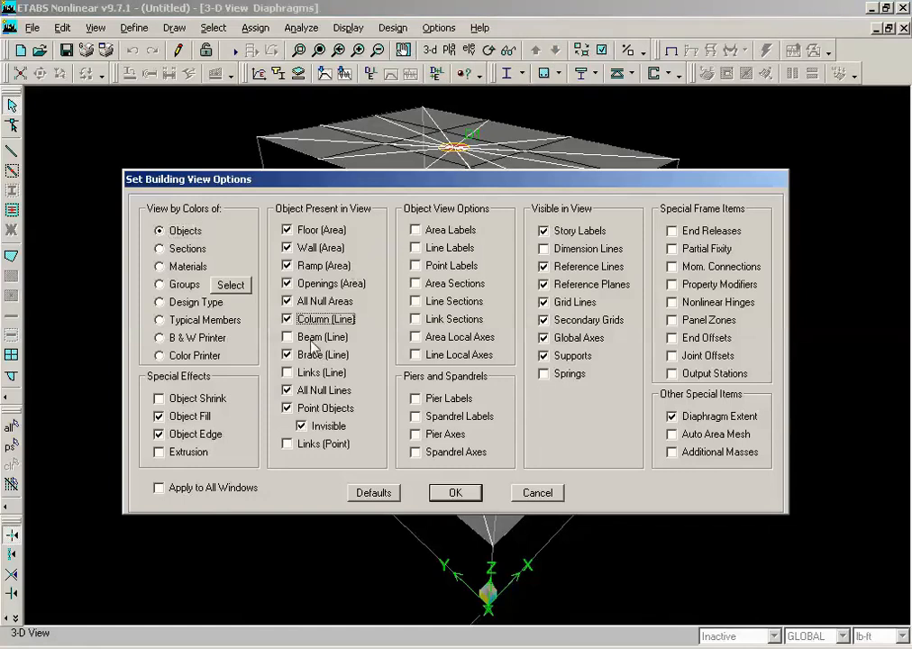
{"action": "left_click", "coordinate": [459, 496]}
{"action": "left_click", "coordinate": [457, 494]}
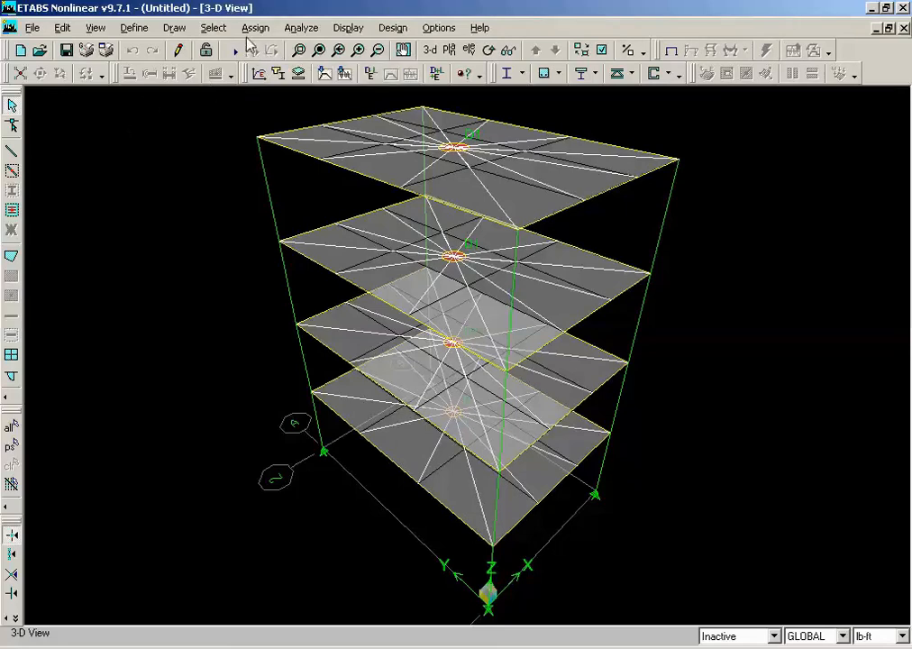
Review the building's active degrees of freedom and other analysis options without changing them
{"action": "left_click", "coordinate": [303, 27]}
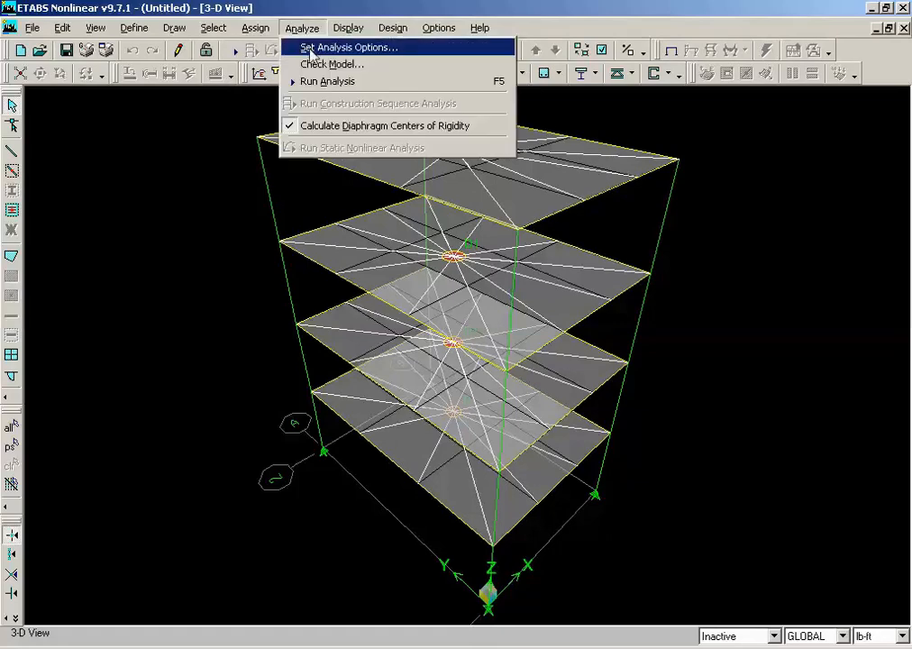
{"action": "left_click", "coordinate": [311, 49]}
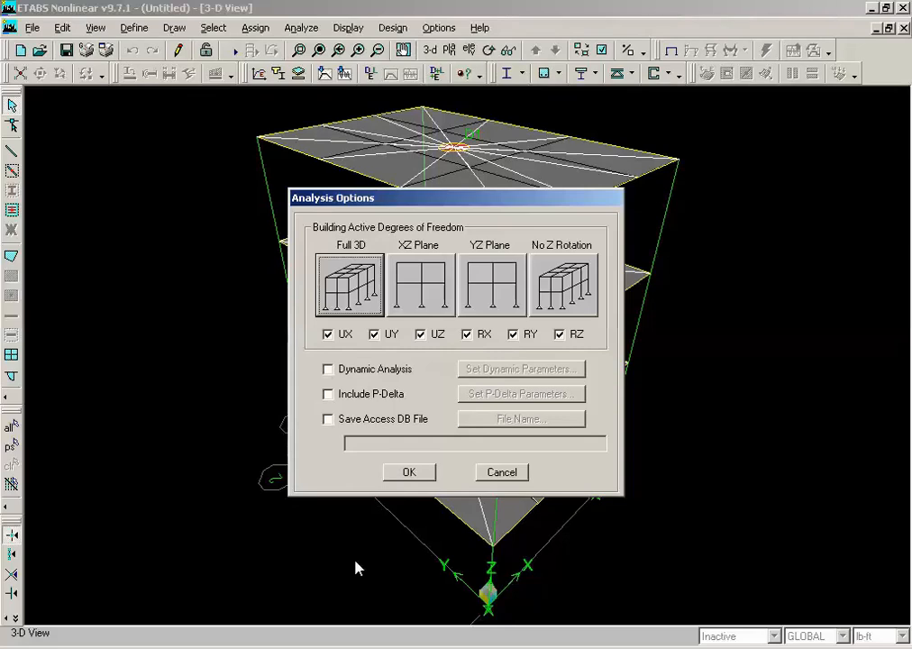
{"action": "left_click", "coordinate": [501, 472]}
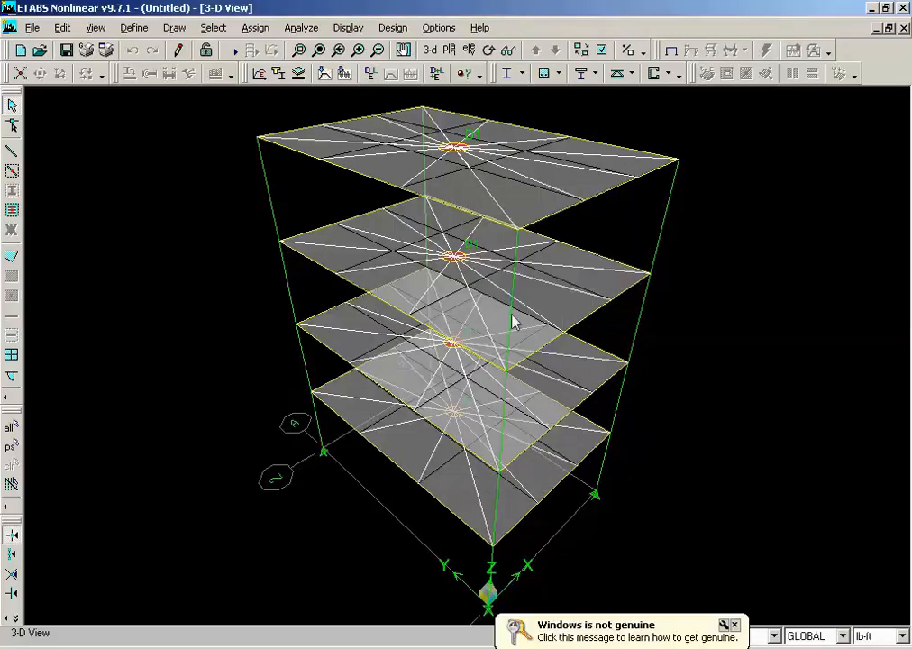
Set the design code in the concrete frame design preferences to ACI 318-02
{"action": "left_click", "coordinate": [431, 30]}
{"action": "mouse_move", "coordinate": [454, 52]}
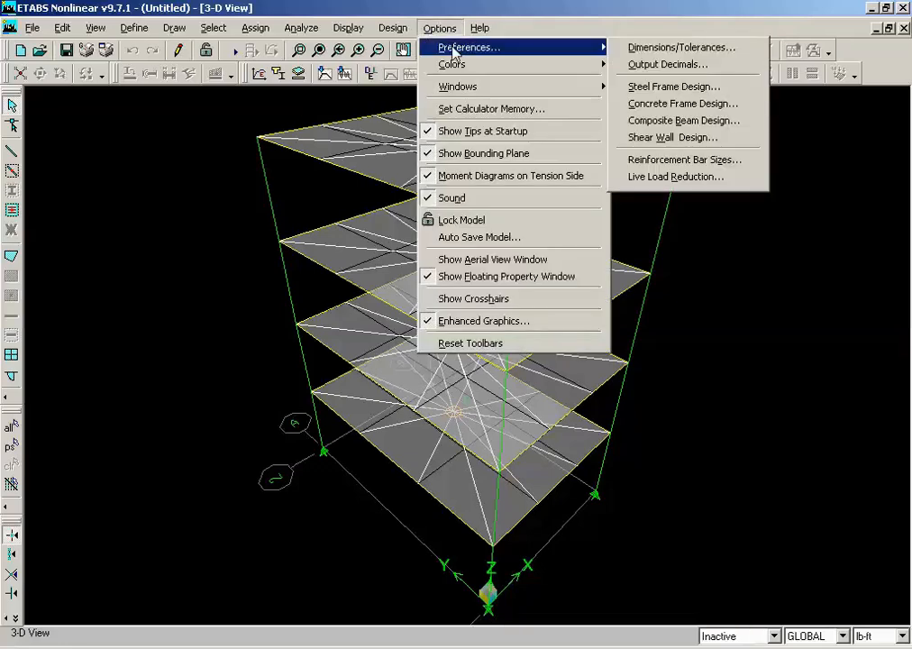
{"action": "left_click", "coordinate": [669, 104]}
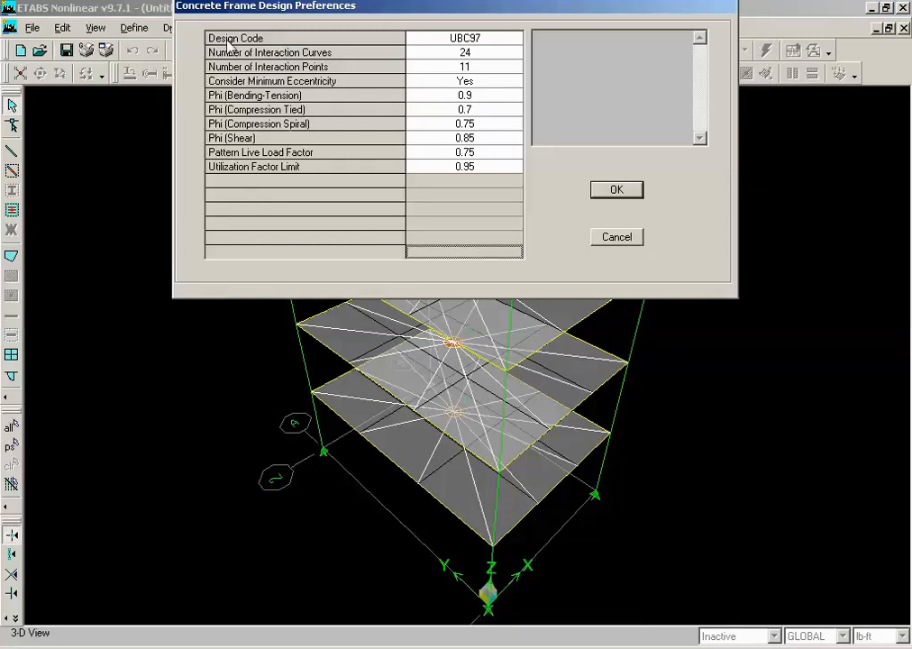
{"action": "left_click", "coordinate": [472, 41]}
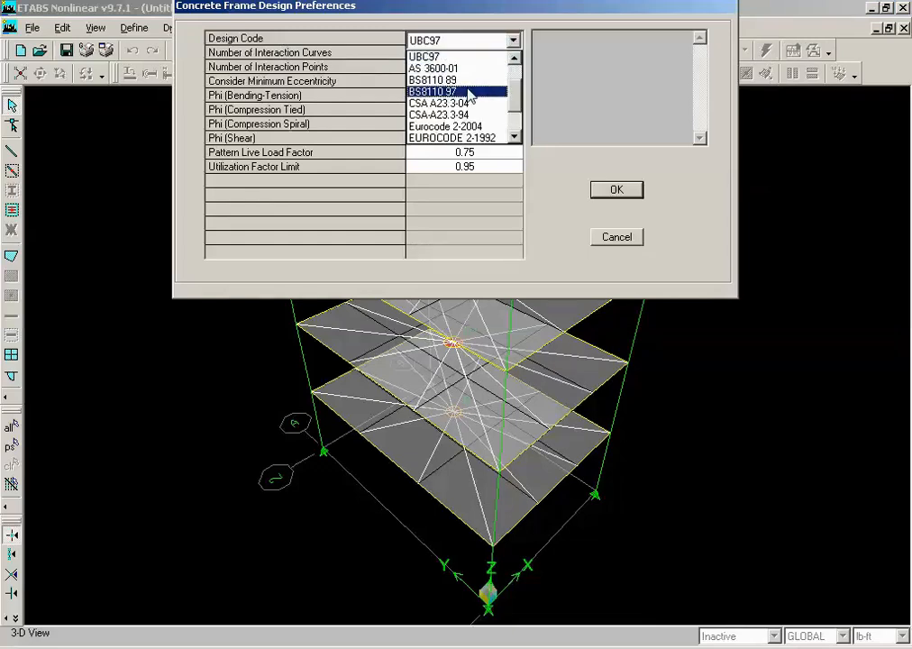
{"action": "scroll", "coordinate": [470, 94], "scroll_direction": "up", "scroll_amount": 1}
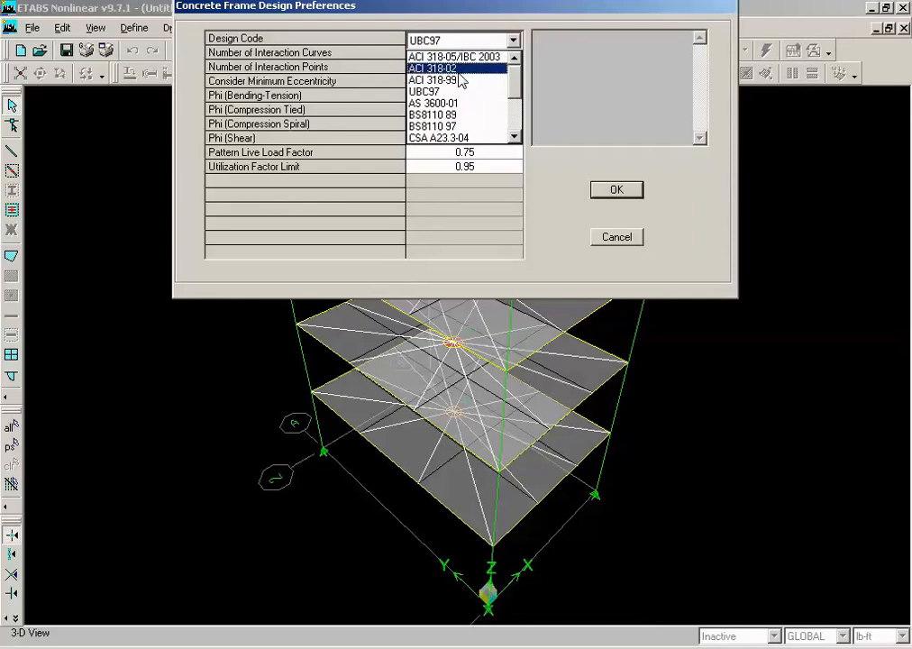
{"action": "left_click", "coordinate": [442, 68]}
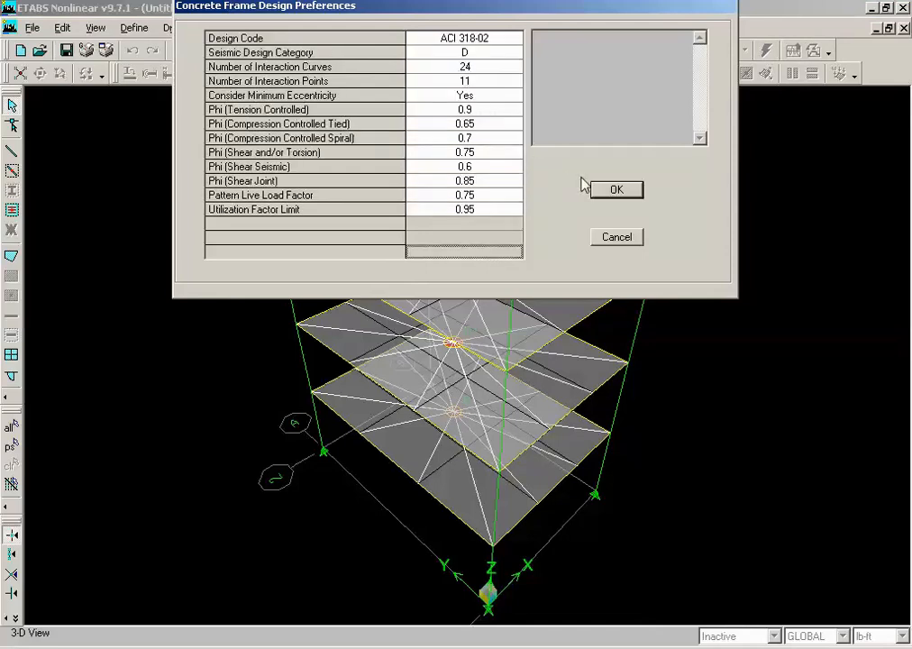
{"action": "left_click", "coordinate": [595, 190]}
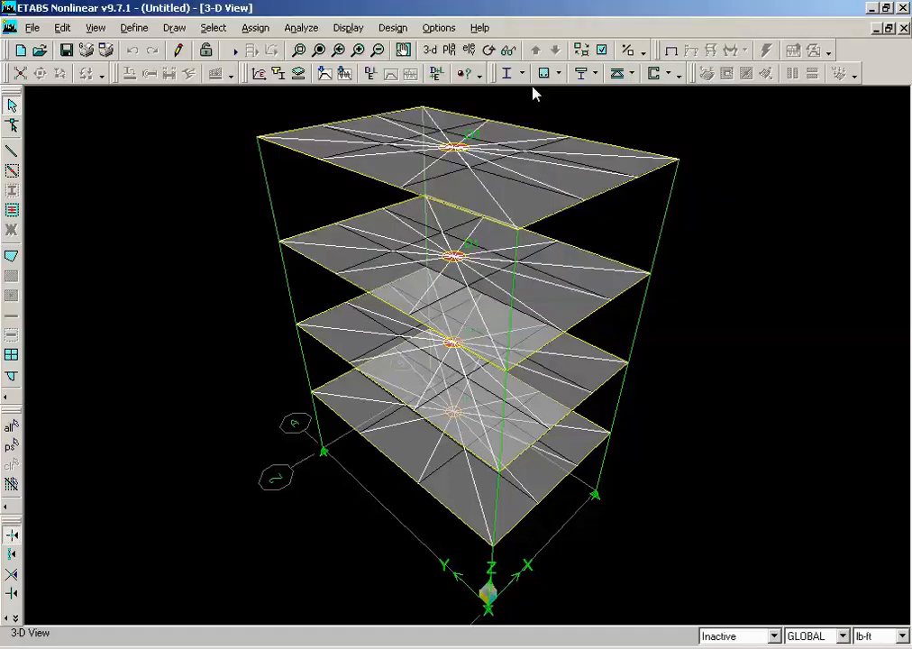
Review the list of design load combinations selected for concrete frame design
{"action": "left_click", "coordinate": [392, 28]}
{"action": "mouse_move", "coordinate": [491, 67]}
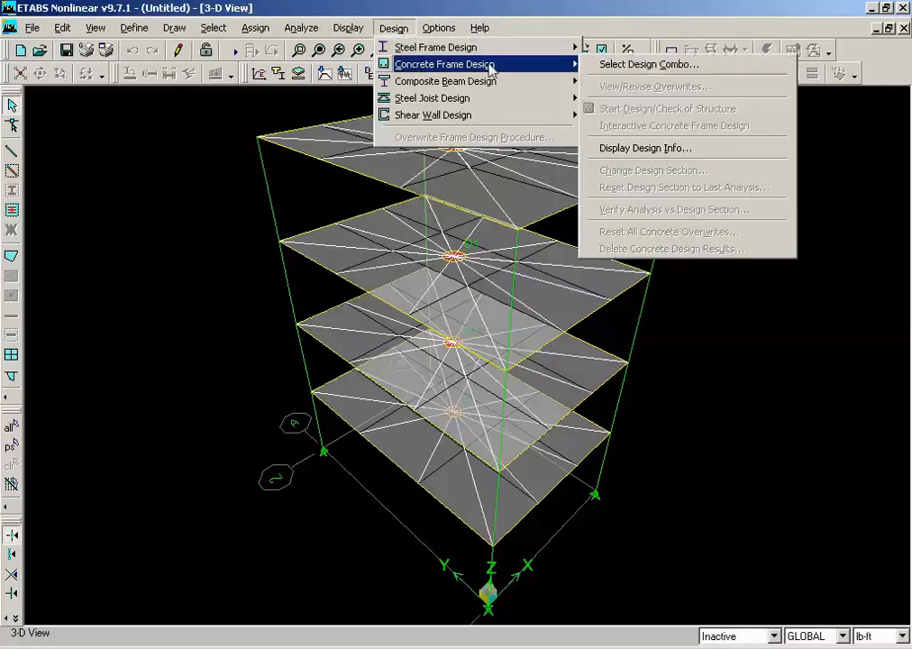
{"action": "mouse_move", "coordinate": [539, 74]}
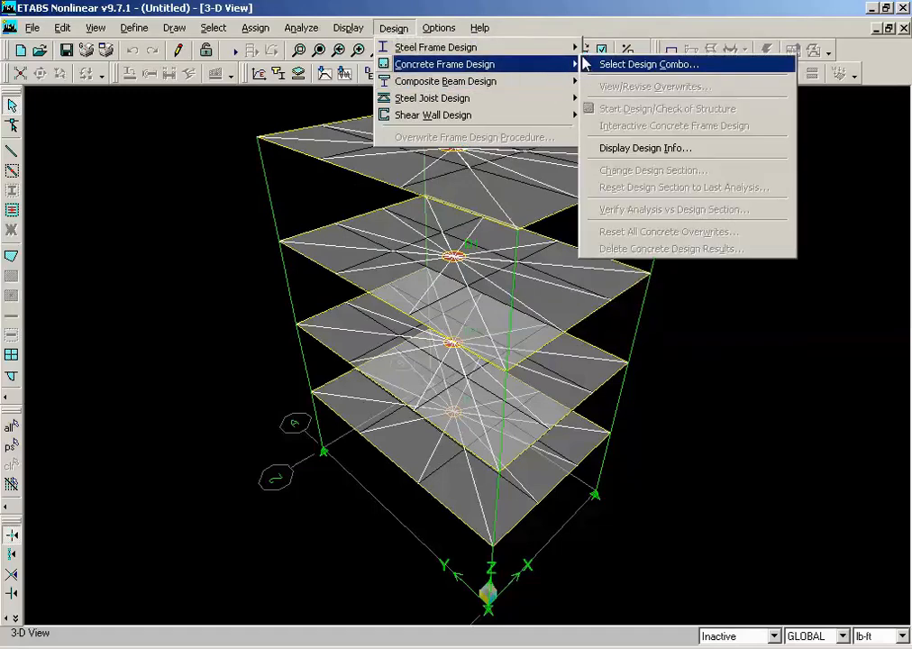
{"action": "left_click", "coordinate": [590, 64]}
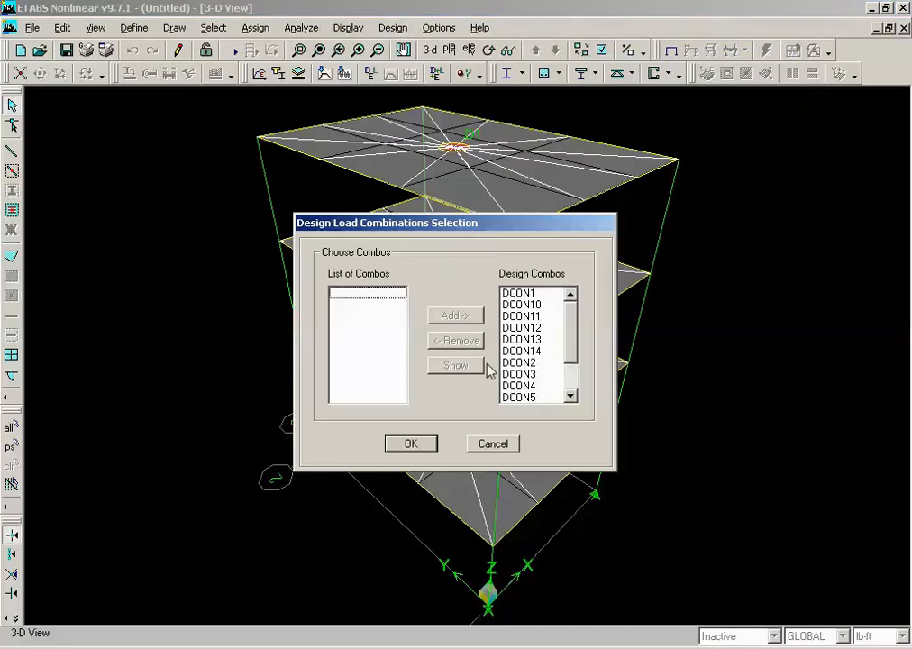
{"action": "left_click_drag", "start_coordinate": [572, 333], "coordinate": [584, 305]}
{"action": "left_click", "coordinate": [410, 444]}
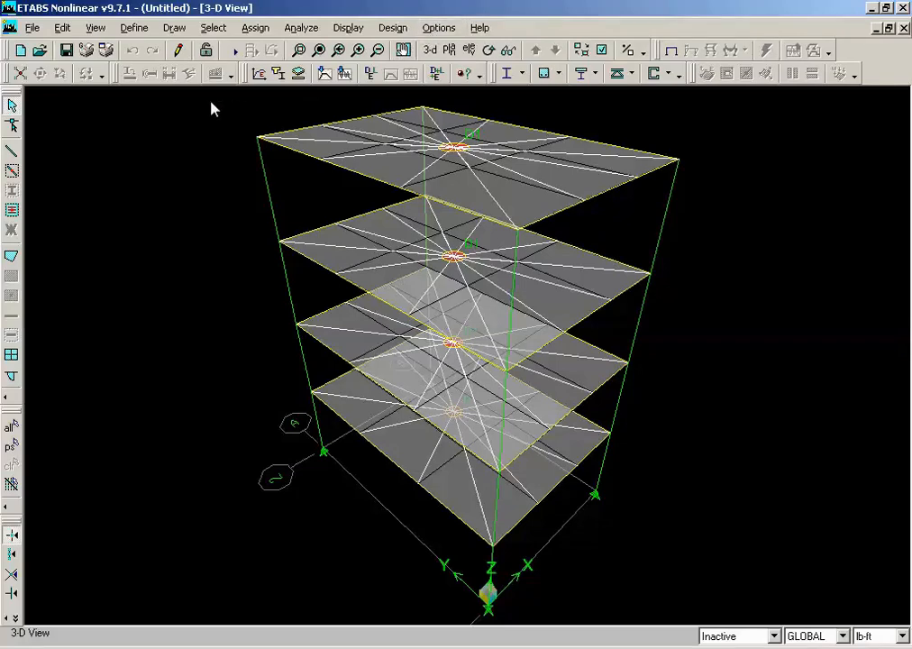
Review the element type options in the concrete frame design overwrites for the whole building without changing them, and clear the selection
{"action": "left_click_drag", "start_coordinate": [211, 103], "coordinate": [683, 638]}
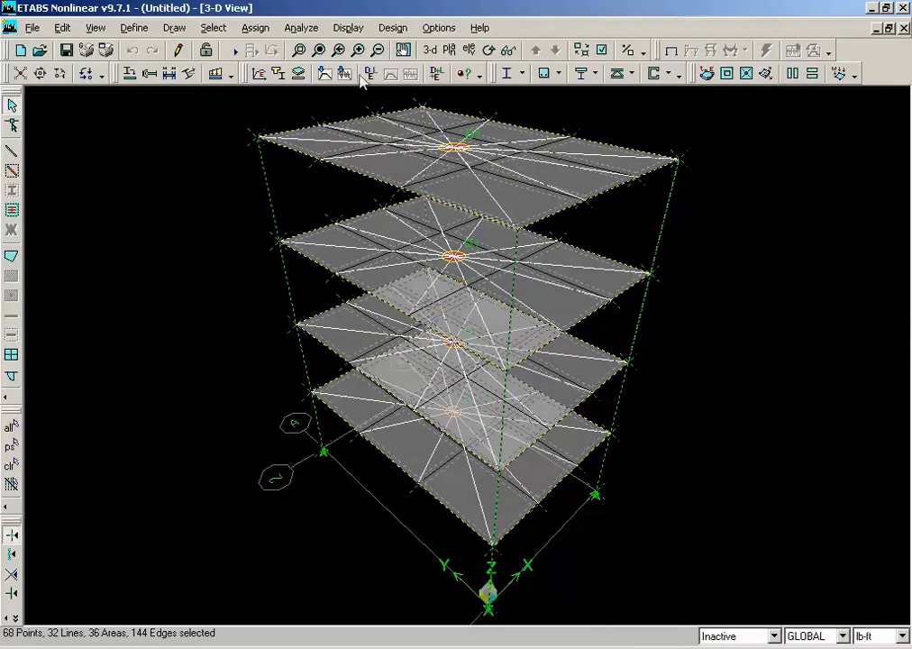
{"action": "left_click", "coordinate": [393, 28]}
{"action": "mouse_move", "coordinate": [434, 68]}
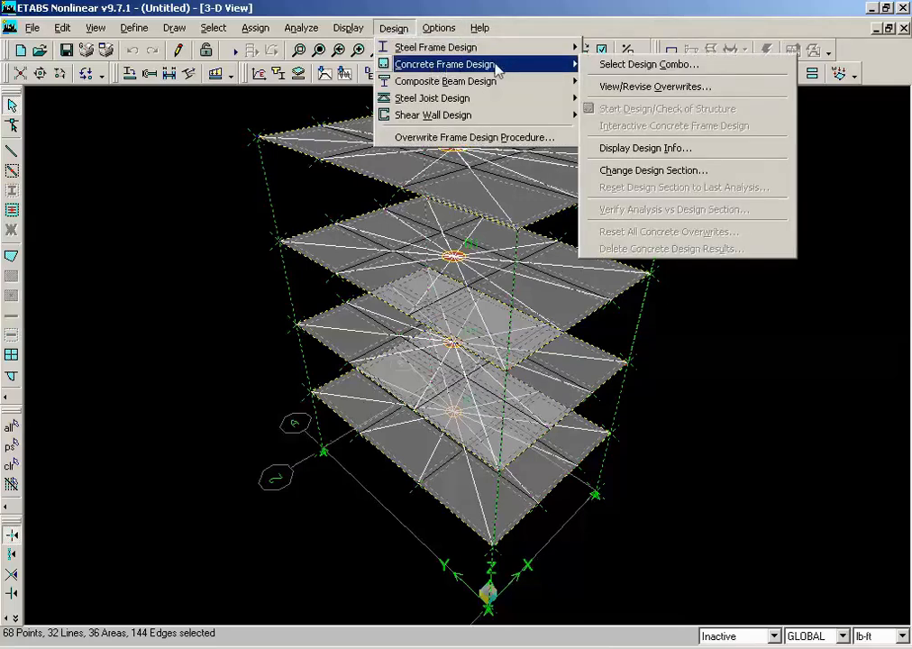
{"action": "left_click", "coordinate": [624, 90]}
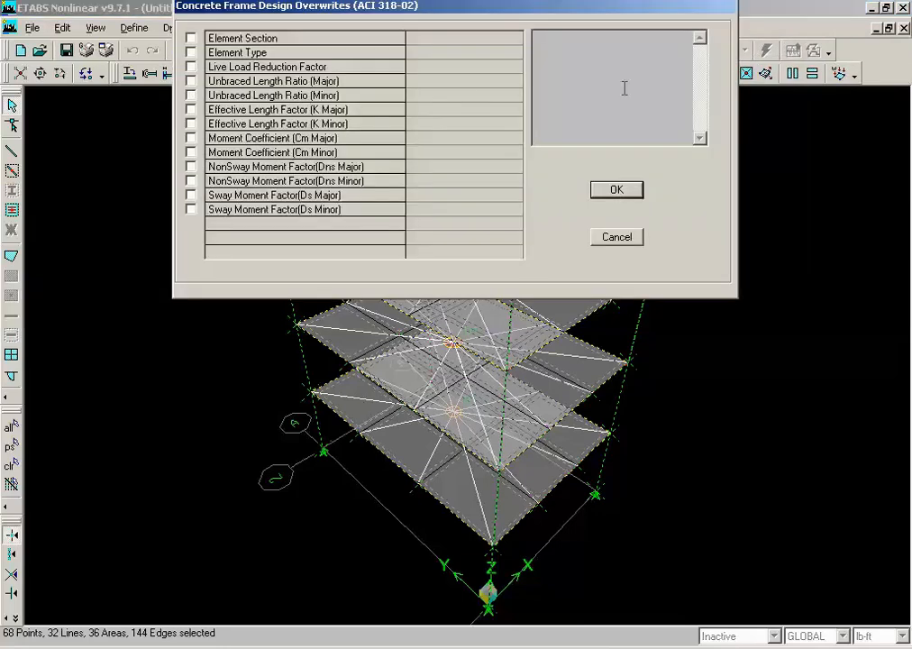
{"action": "left_click", "coordinate": [191, 53]}
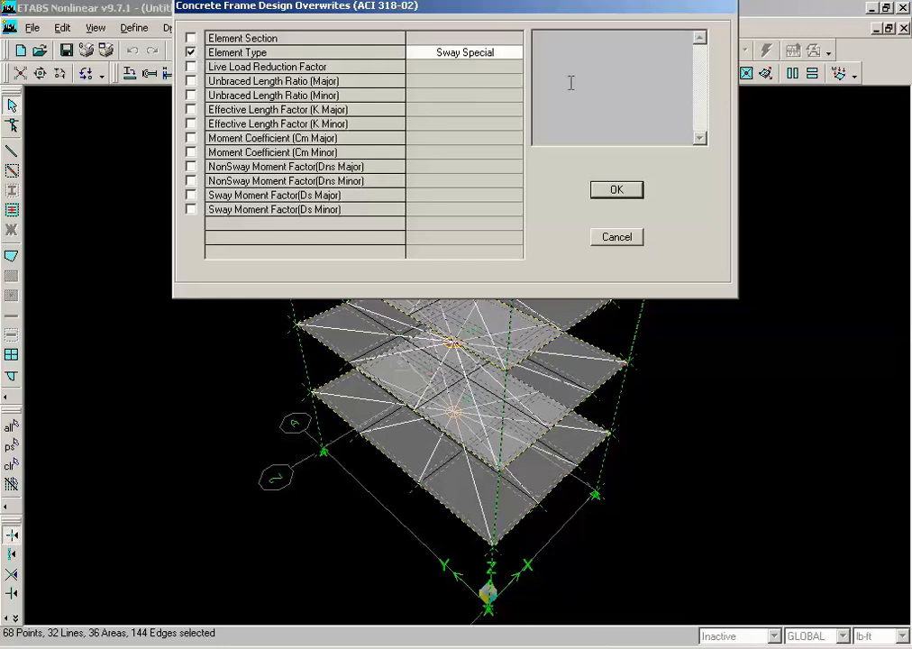
{"action": "left_click", "coordinate": [494, 58]}
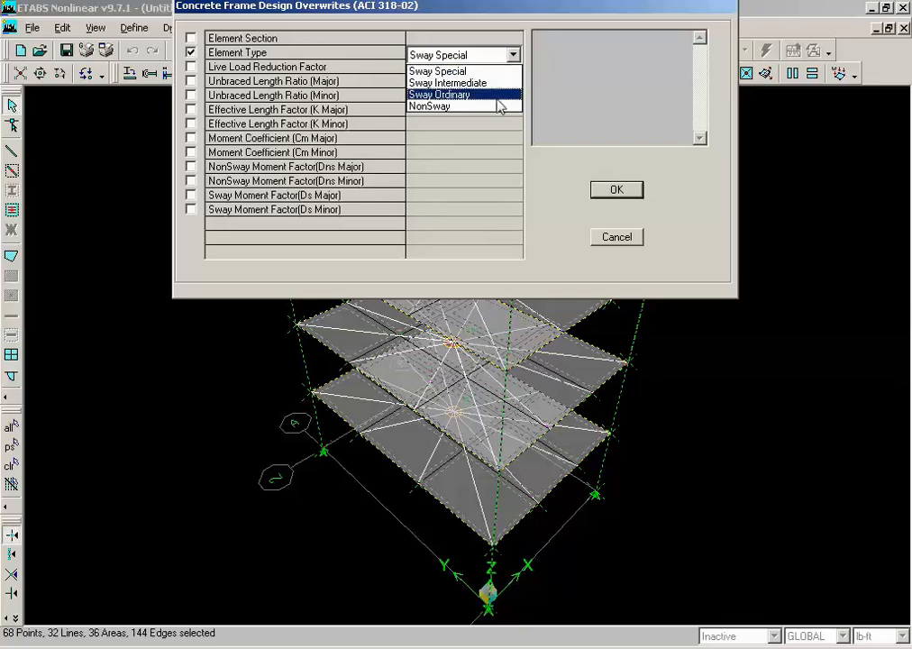
{"action": "left_click", "coordinate": [365, 45]}
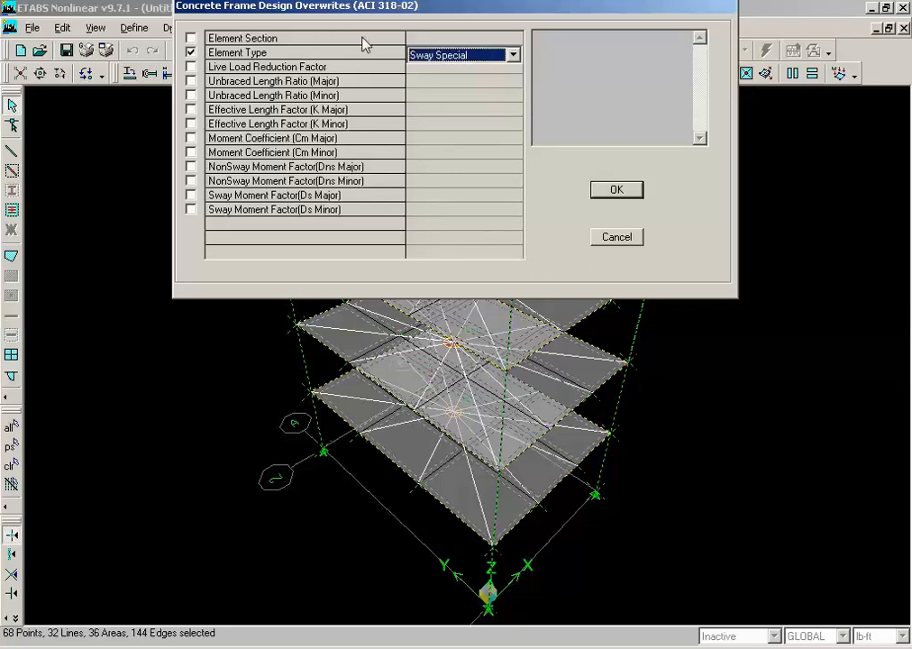
{"action": "left_click", "coordinate": [191, 52]}
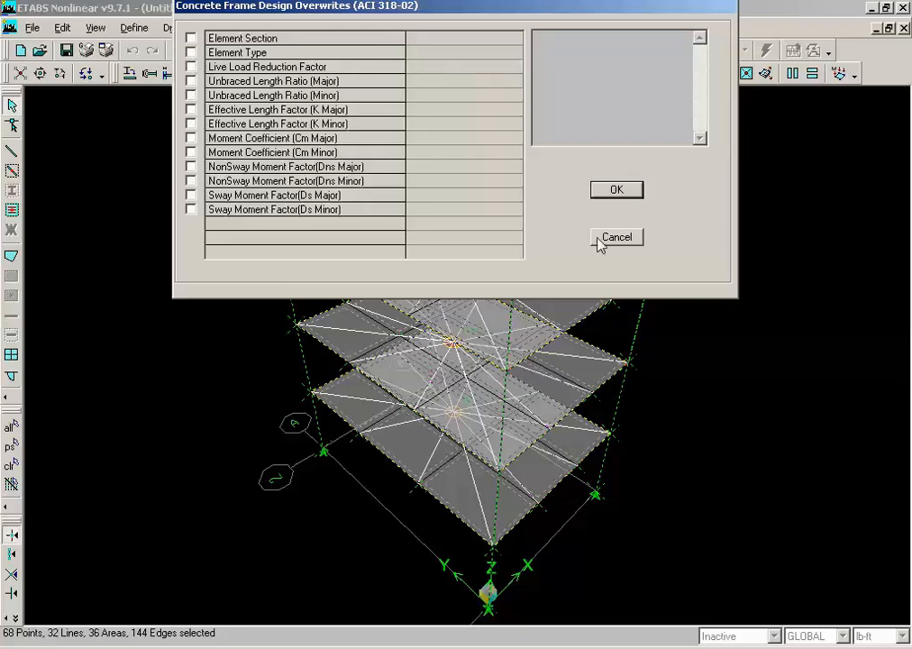
{"action": "left_click", "coordinate": [601, 241]}
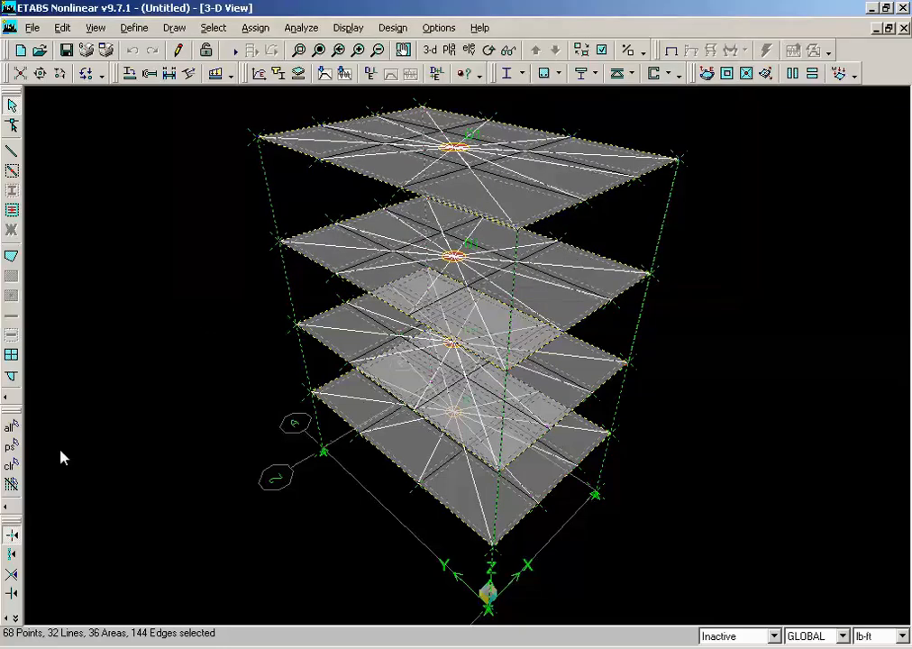
{"action": "left_click", "coordinate": [11, 465]}
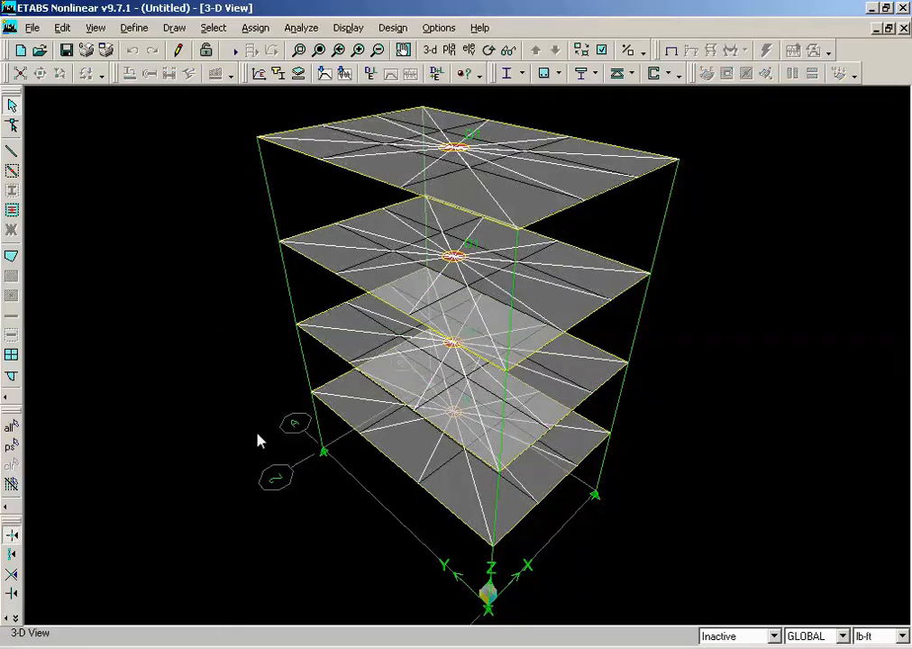
Check the model with all line, point and area checks plus meshing and loading for all stories, and close the report
{"action": "left_click", "coordinate": [301, 27]}
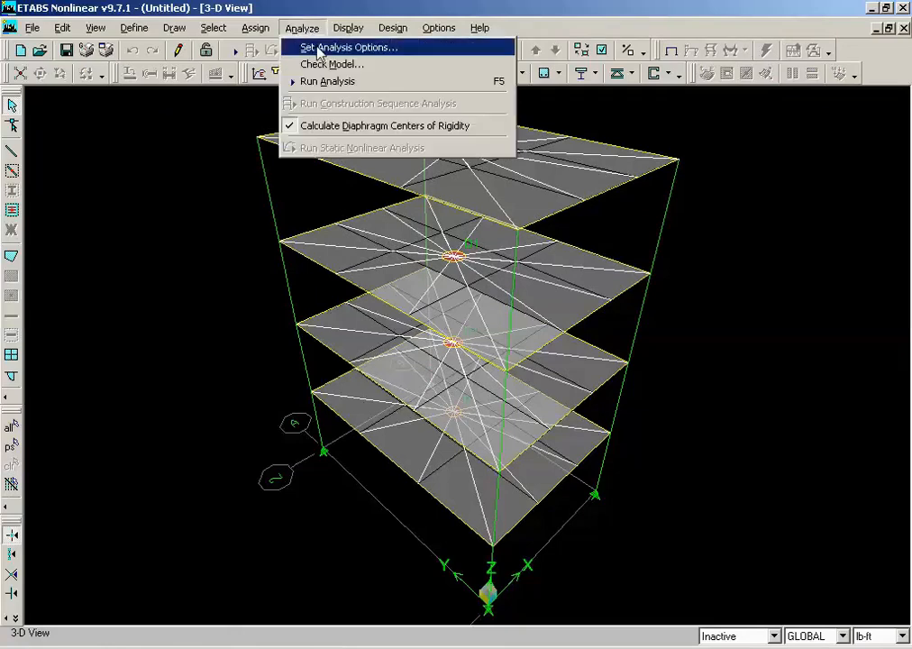
{"action": "left_click", "coordinate": [324, 67]}
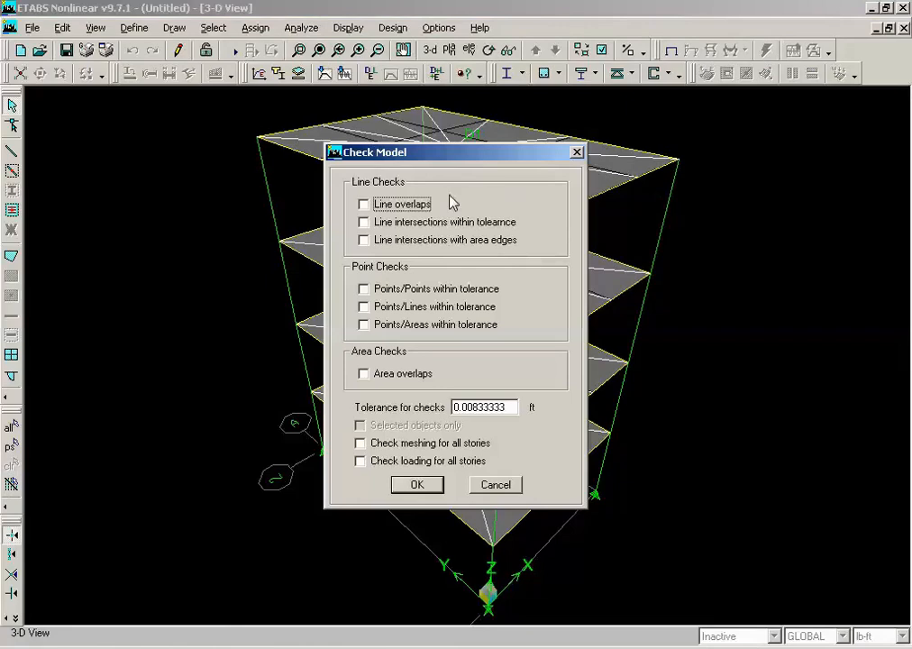
{"action": "left_click", "coordinate": [403, 204]}
{"action": "left_click", "coordinate": [396, 222]}
{"action": "left_click", "coordinate": [400, 239]}
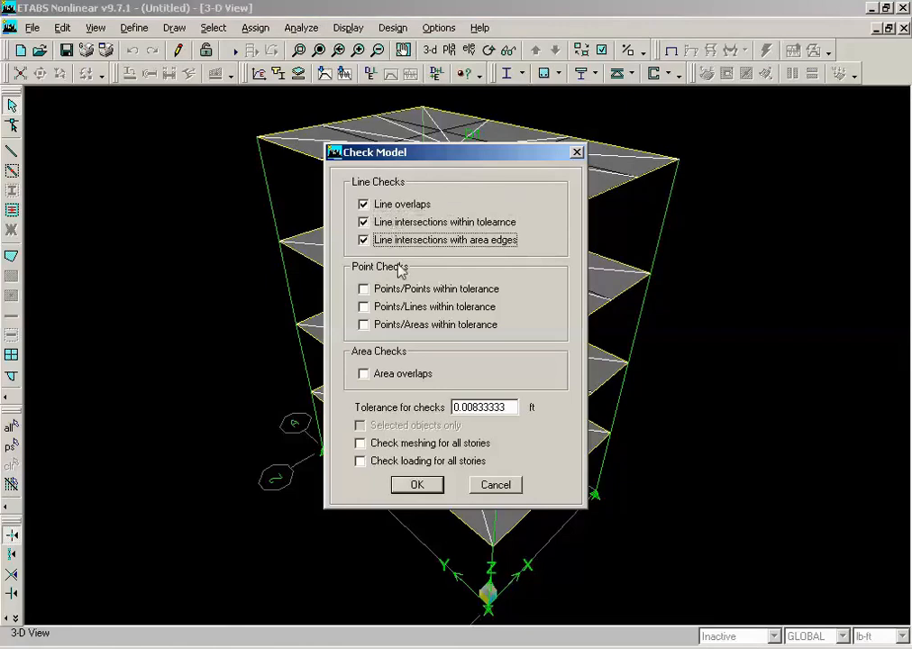
{"action": "left_click", "coordinate": [406, 289]}
{"action": "left_click", "coordinate": [412, 308]}
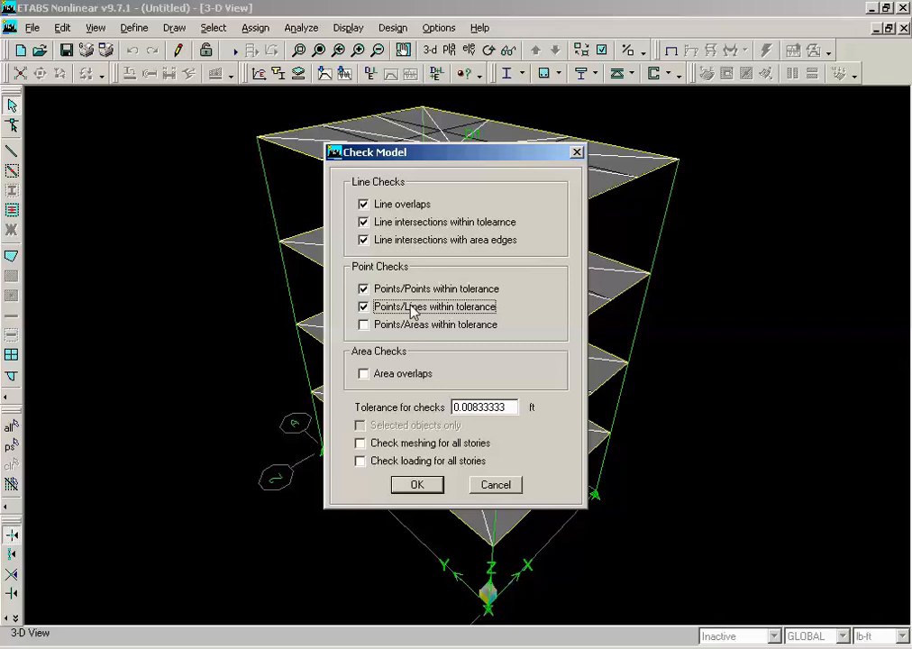
{"action": "left_click", "coordinate": [433, 324]}
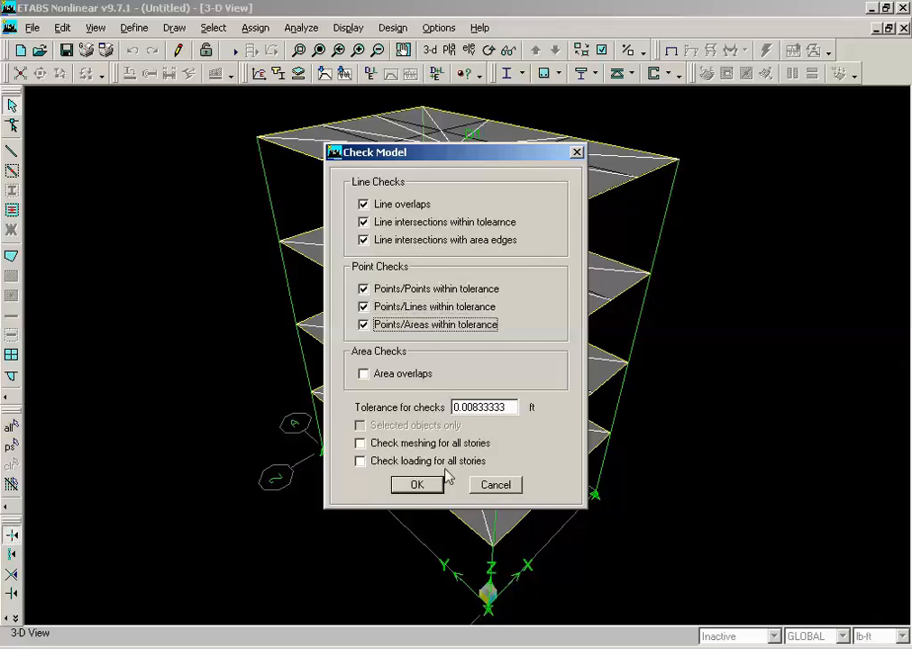
{"action": "left_click", "coordinate": [365, 461]}
{"action": "left_click", "coordinate": [365, 442]}
{"action": "left_click", "coordinate": [396, 373]}
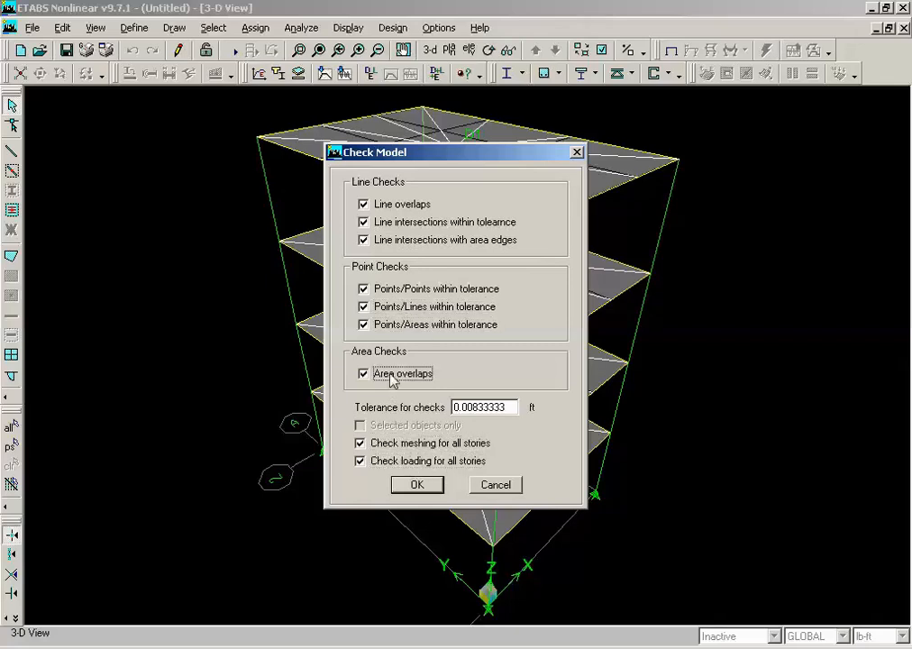
{"action": "left_click", "coordinate": [415, 487]}
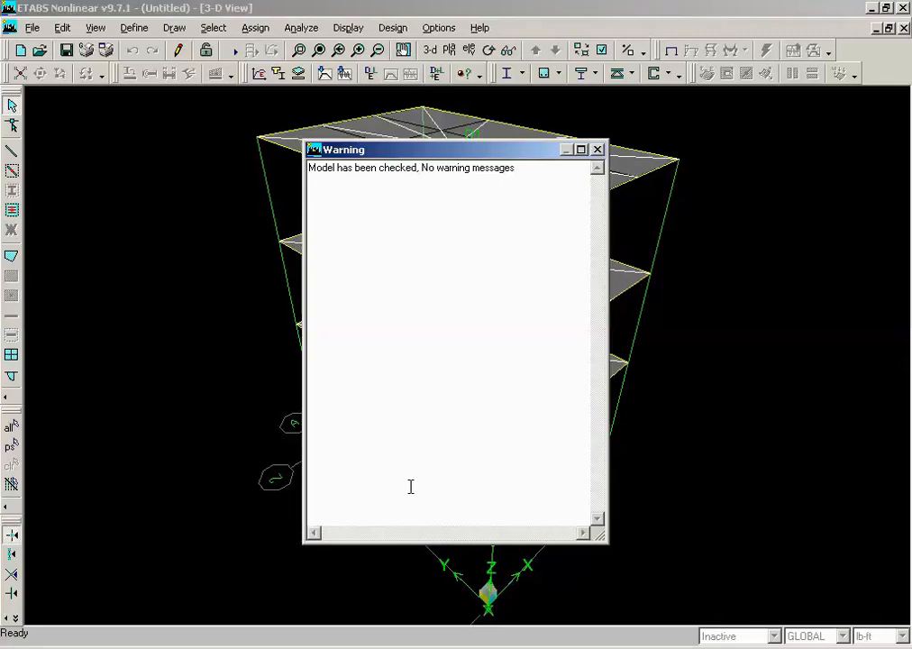
{"action": "left_click", "coordinate": [598, 150]}
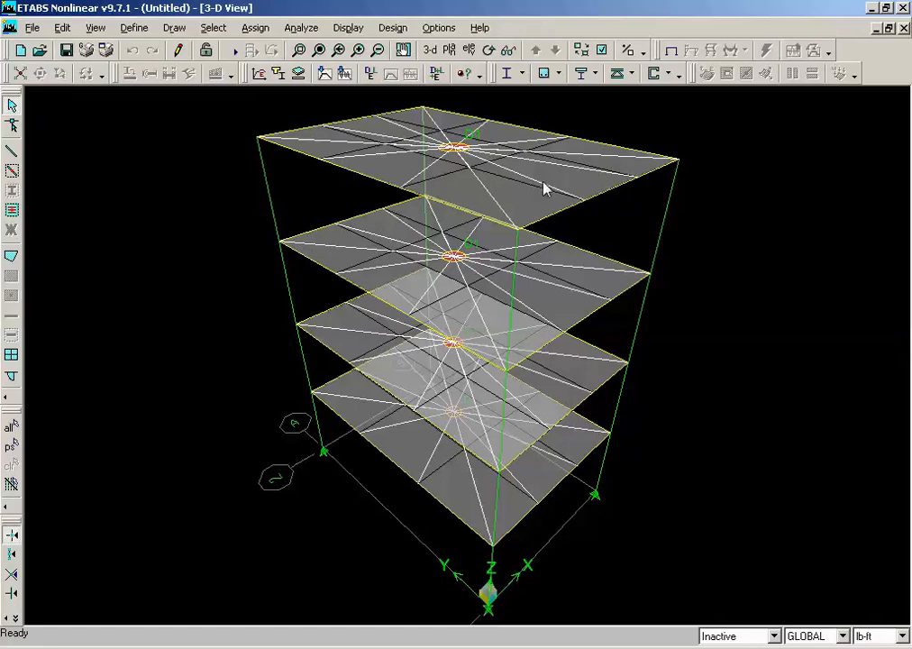
Run the analysis, saving the model file as wind in the Mid Exam-Wind folder
{"action": "left_click", "coordinate": [256, 28]}
{"action": "mouse_move", "coordinate": [302, 28]}
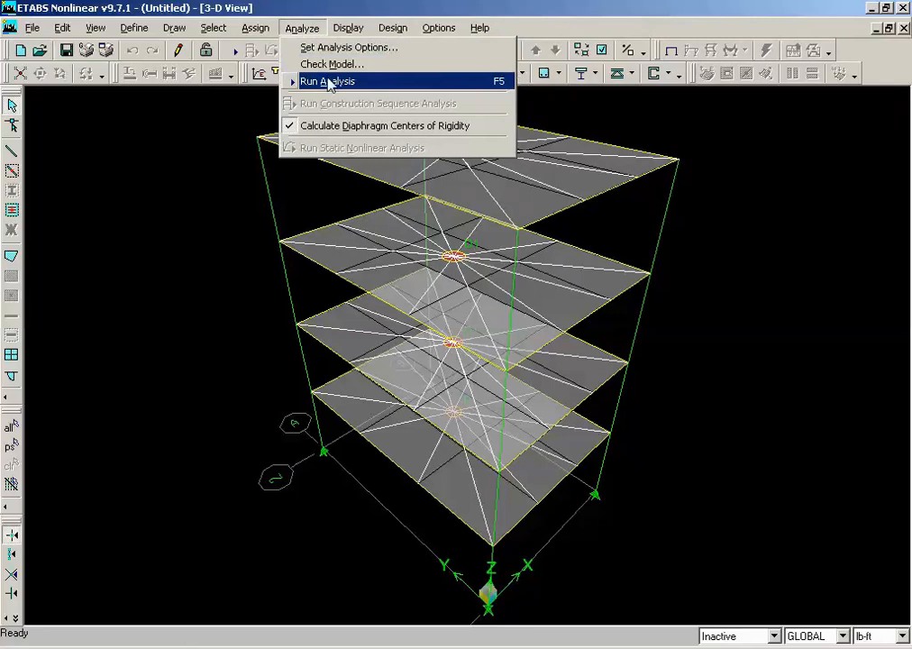
{"action": "left_click", "coordinate": [327, 82]}
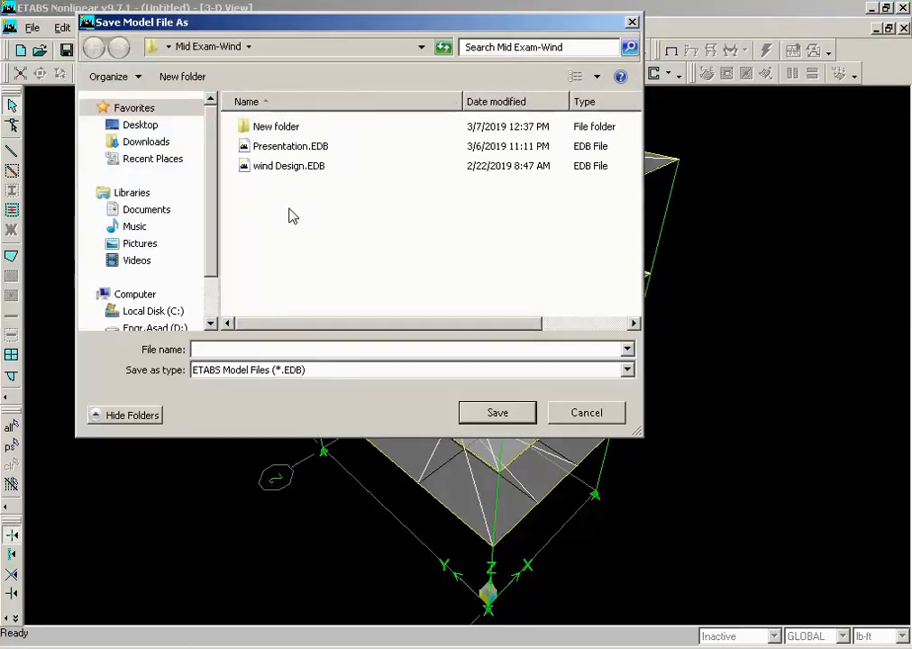
{"action": "type", "text": "b"}
{"action": "key", "text": "BackSpace"}
{"action": "type", "text": "wind"}
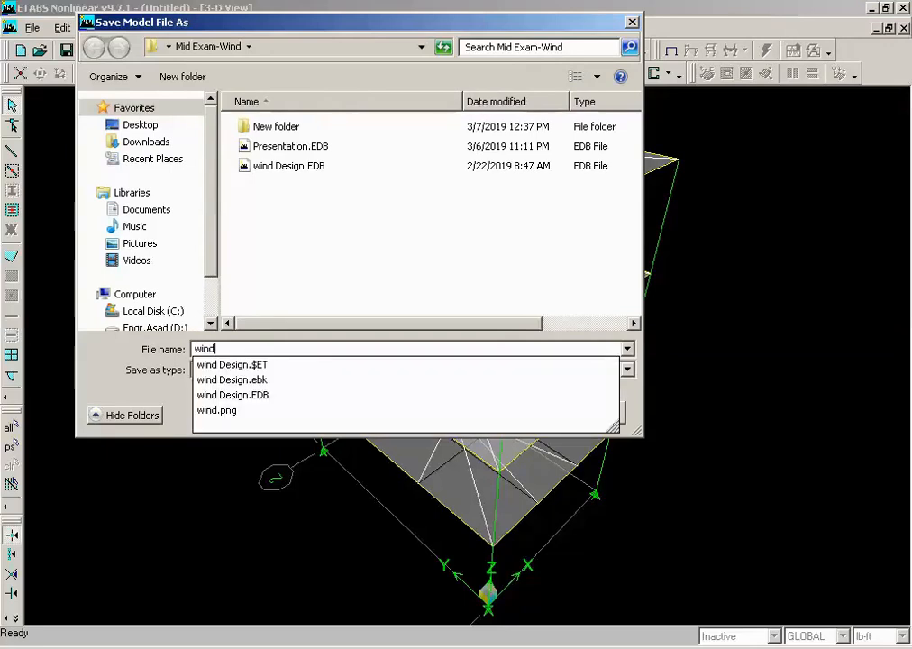
{"action": "left_click", "coordinate": [171, 371]}
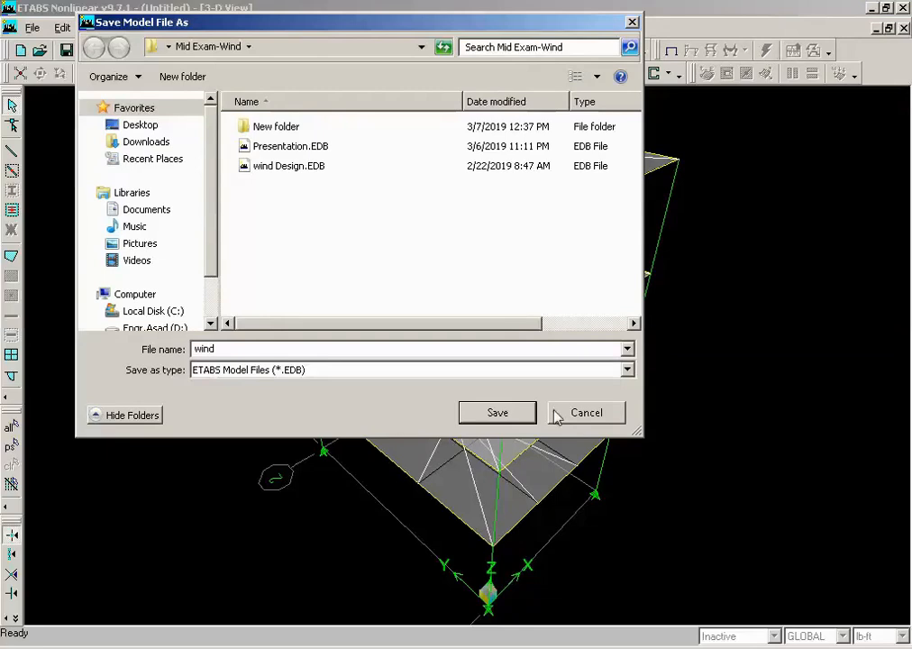
{"action": "left_click", "coordinate": [498, 412]}
{"action": "key", "text": "F5"}
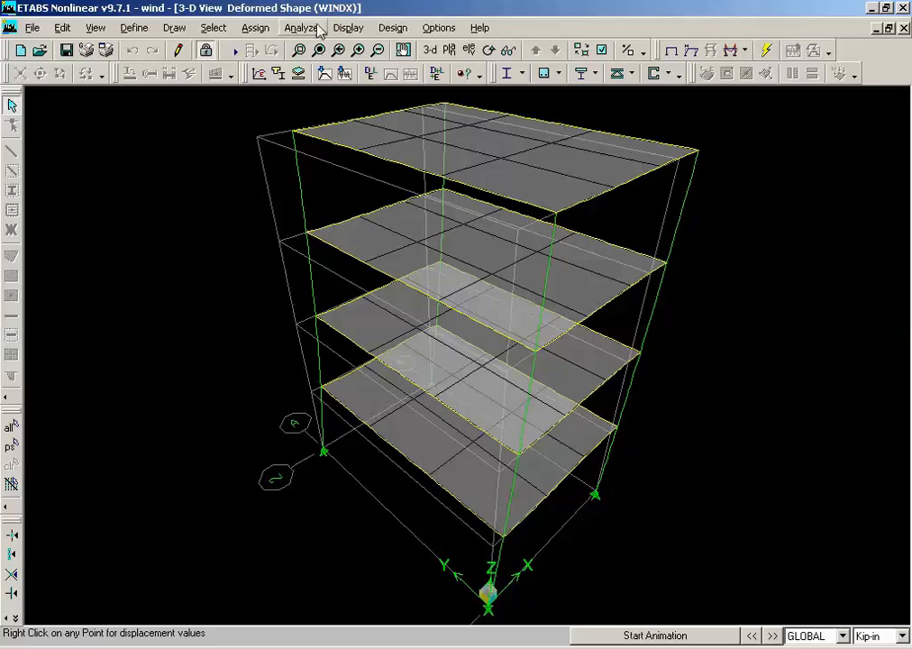
Examine the building's deformed shape in 3D under the WINDX, WINDY, DEAD and LIVE load cases
{"action": "left_click", "coordinate": [349, 28]}
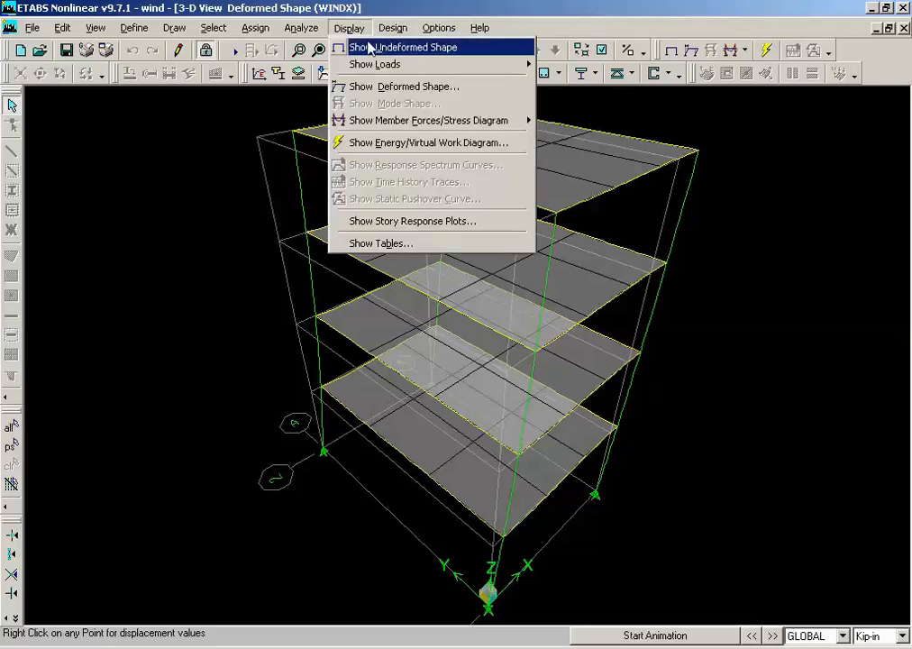
{"action": "left_click", "coordinate": [417, 87]}
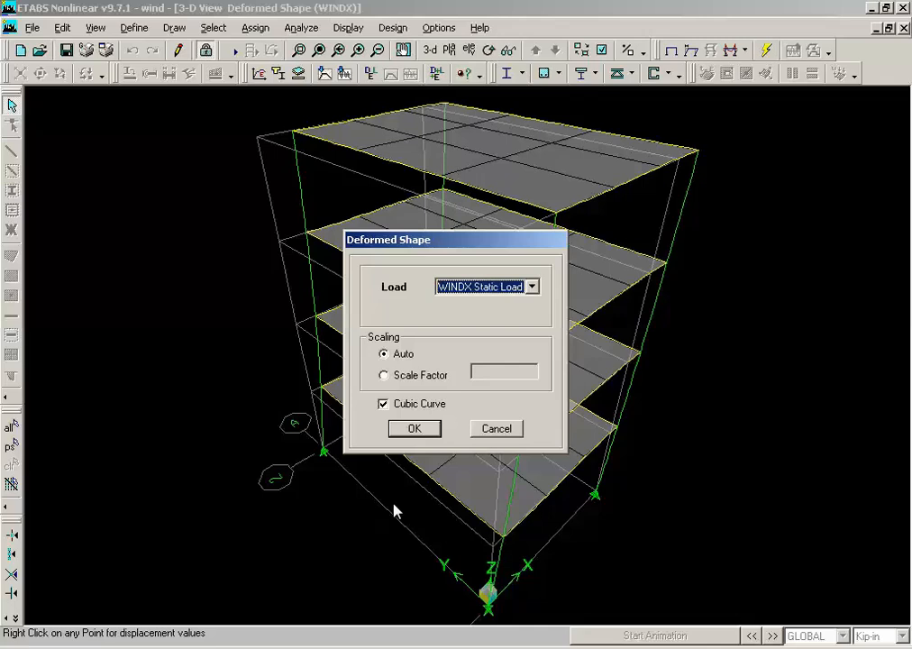
{"action": "left_click", "coordinate": [415, 429]}
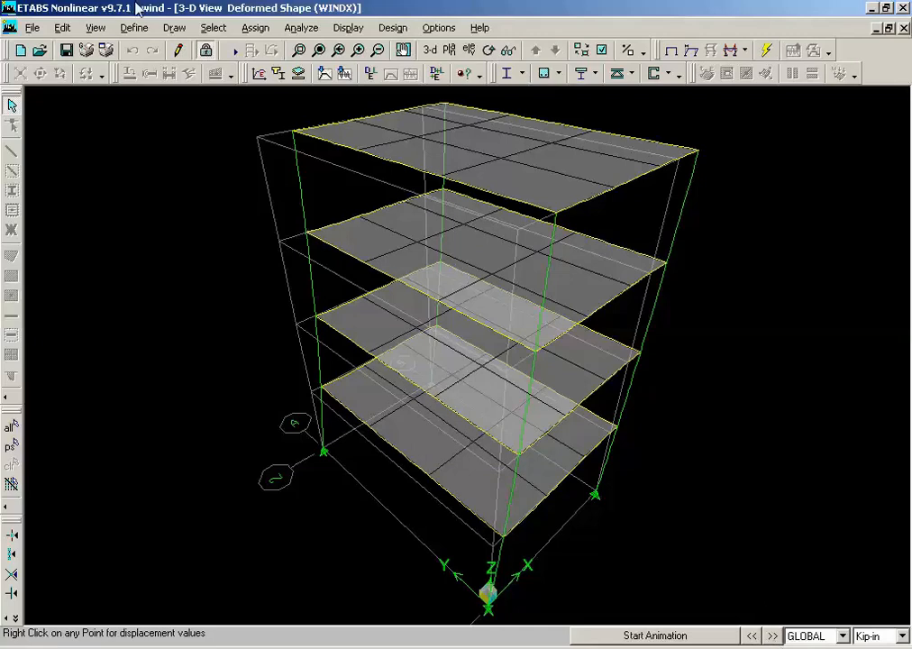
{"action": "left_click", "coordinate": [771, 637]}
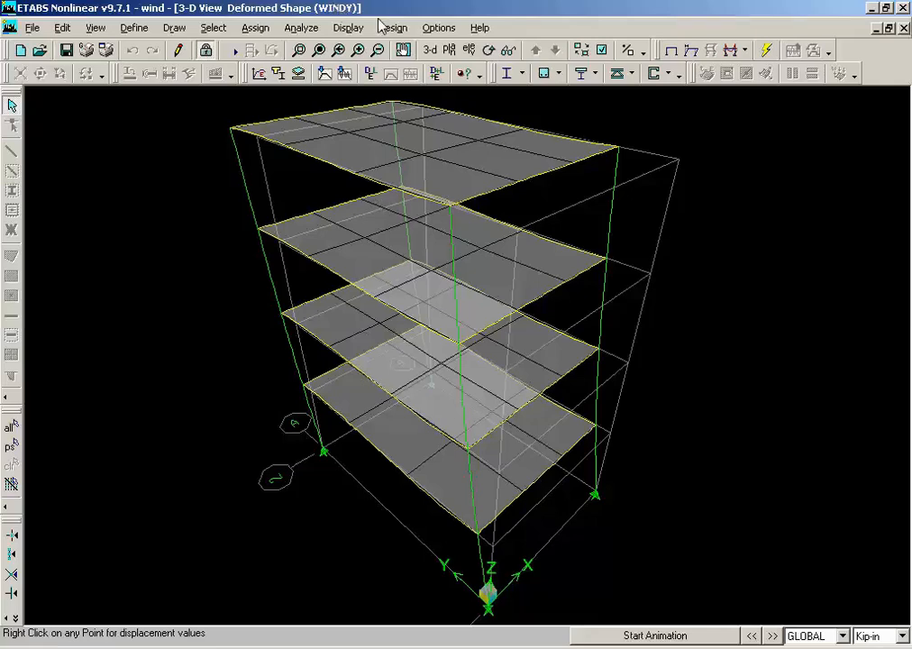
{"action": "left_click", "coordinate": [772, 636]}
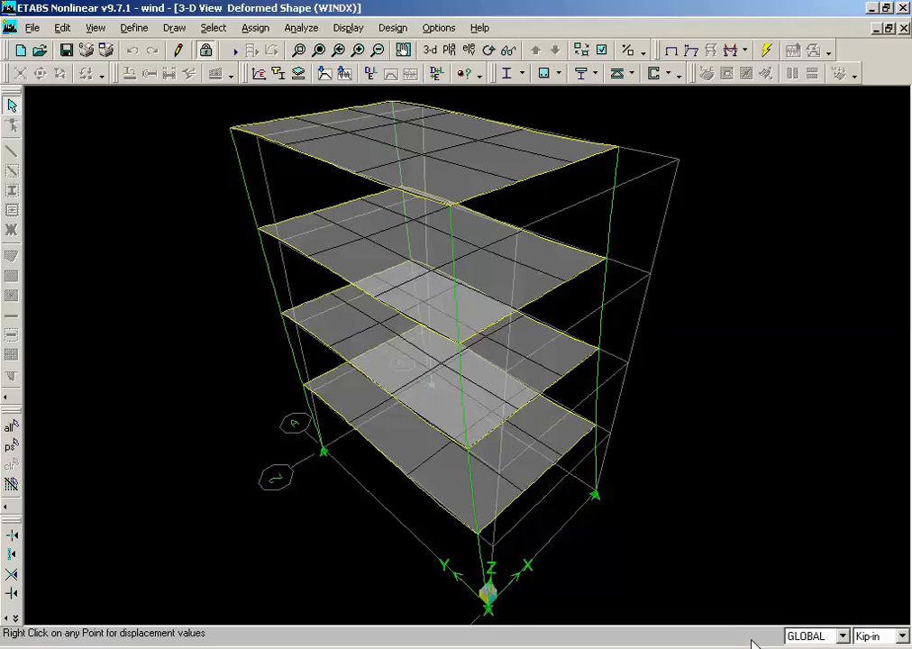
{"action": "left_click", "coordinate": [772, 636]}
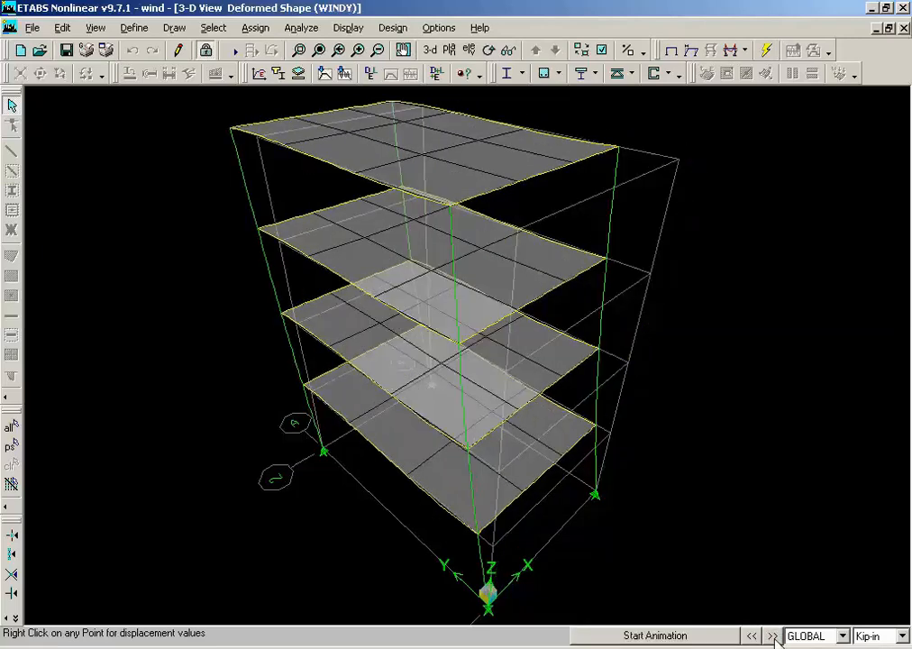
{"action": "left_click", "coordinate": [772, 636]}
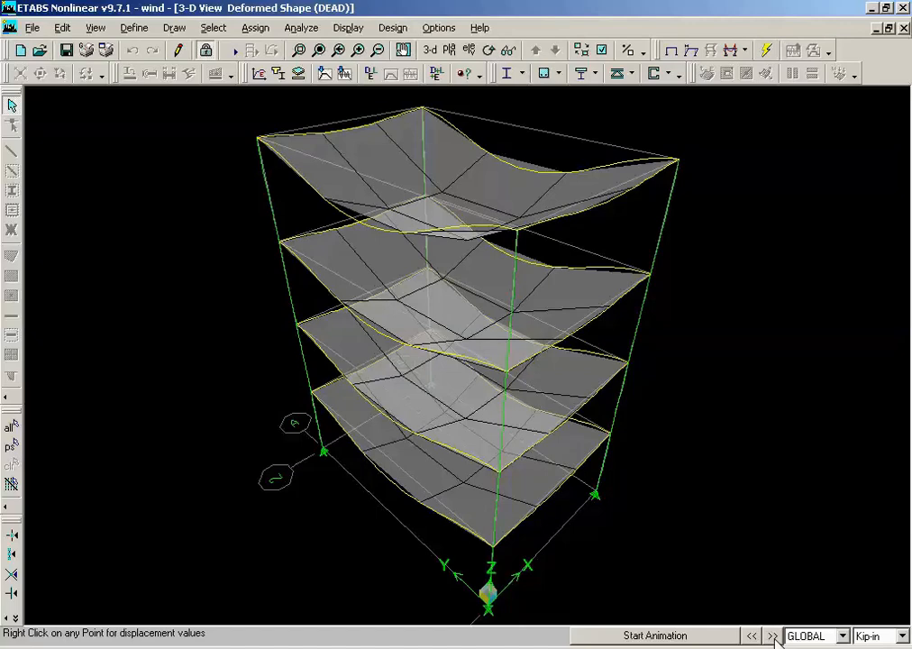
{"action": "left_click", "coordinate": [773, 635]}
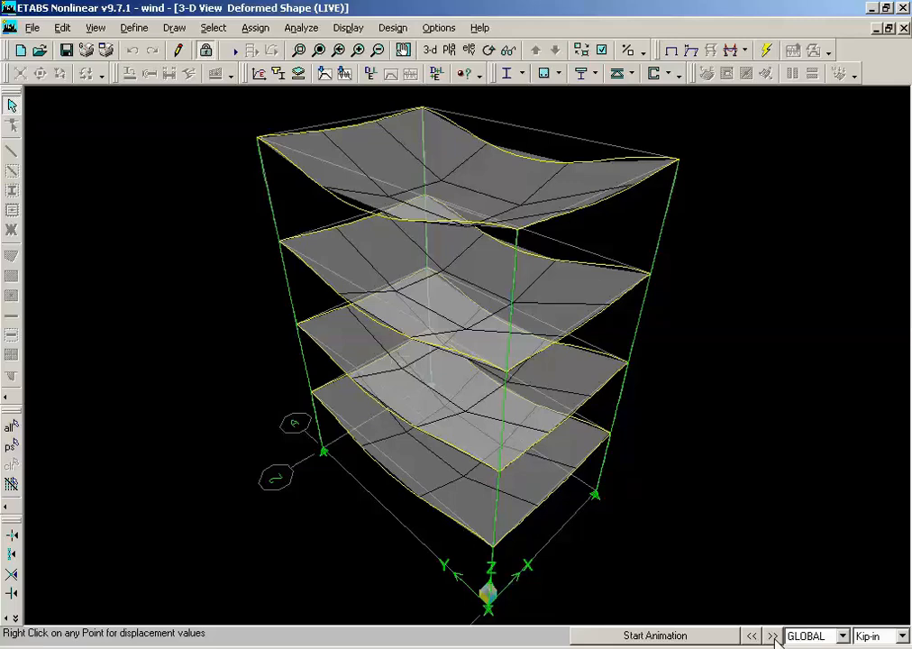
{"action": "left_click", "coordinate": [773, 636]}
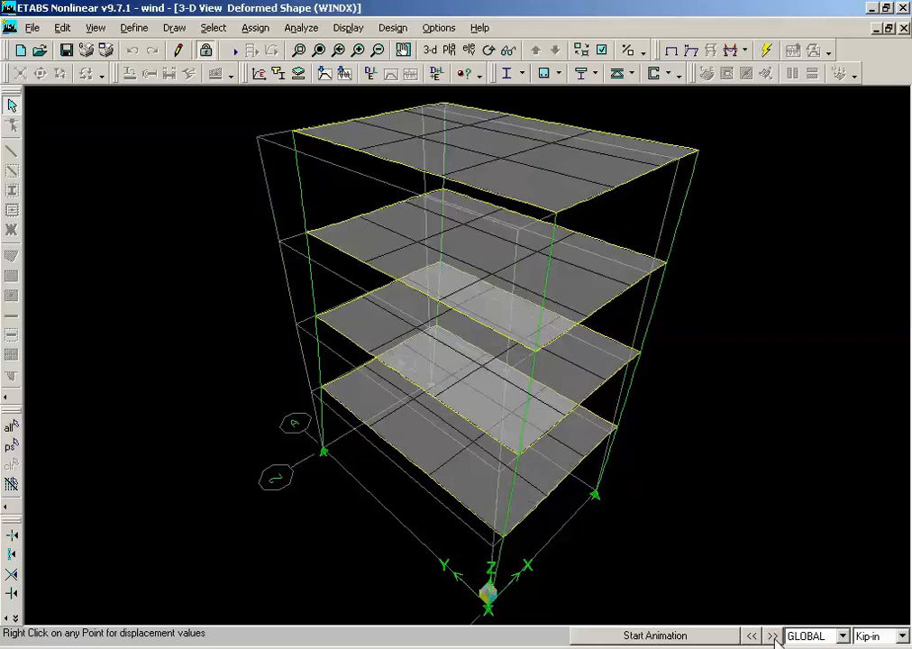
{"action": "left_click", "coordinate": [772, 635]}
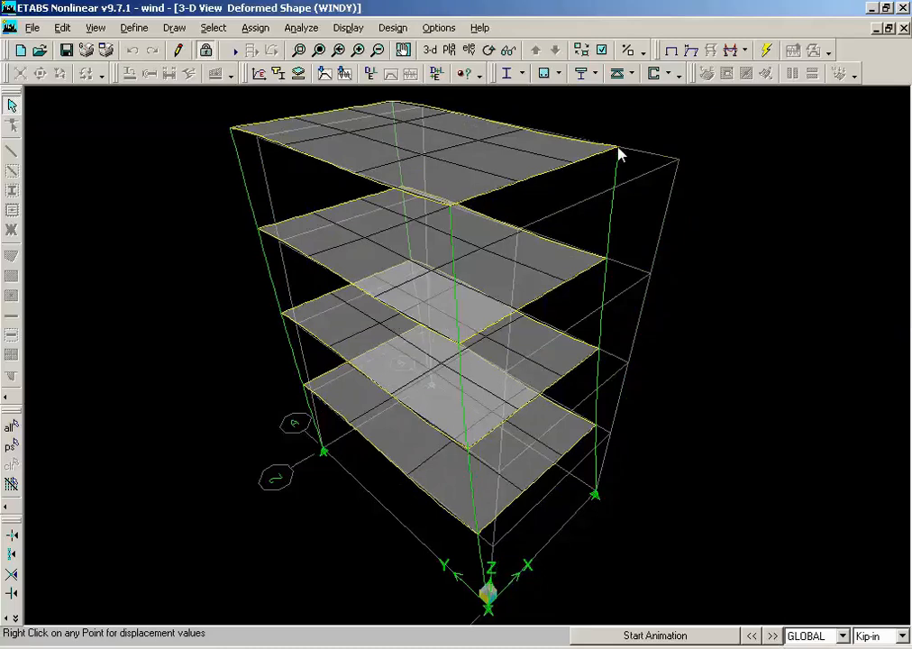
Review the ASCE 7-05 wind loading parameters and case options of the WINDY static load case without changing them
{"action": "left_click", "coordinate": [133, 27]}
{"action": "left_click", "coordinate": [178, 240]}
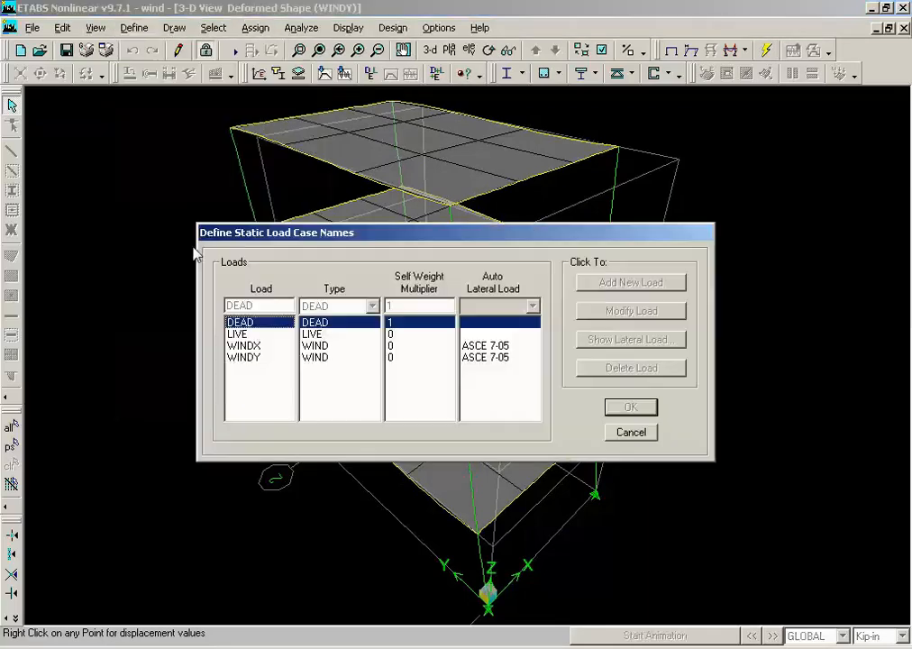
{"action": "left_click", "coordinate": [320, 358]}
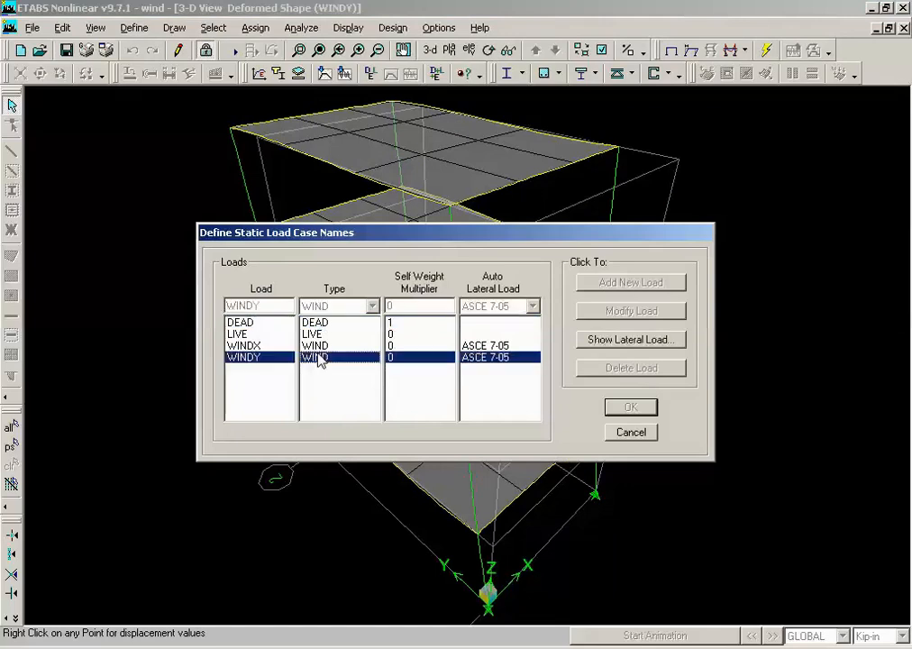
{"action": "left_click", "coordinate": [622, 340]}
{"action": "left_click", "coordinate": [425, 322]}
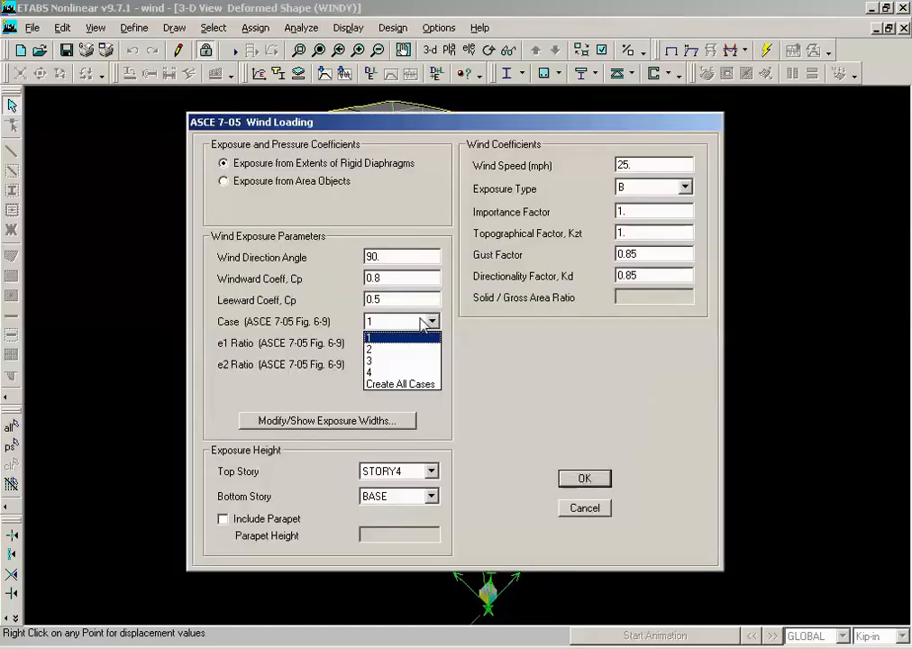
{"action": "left_click", "coordinate": [425, 322]}
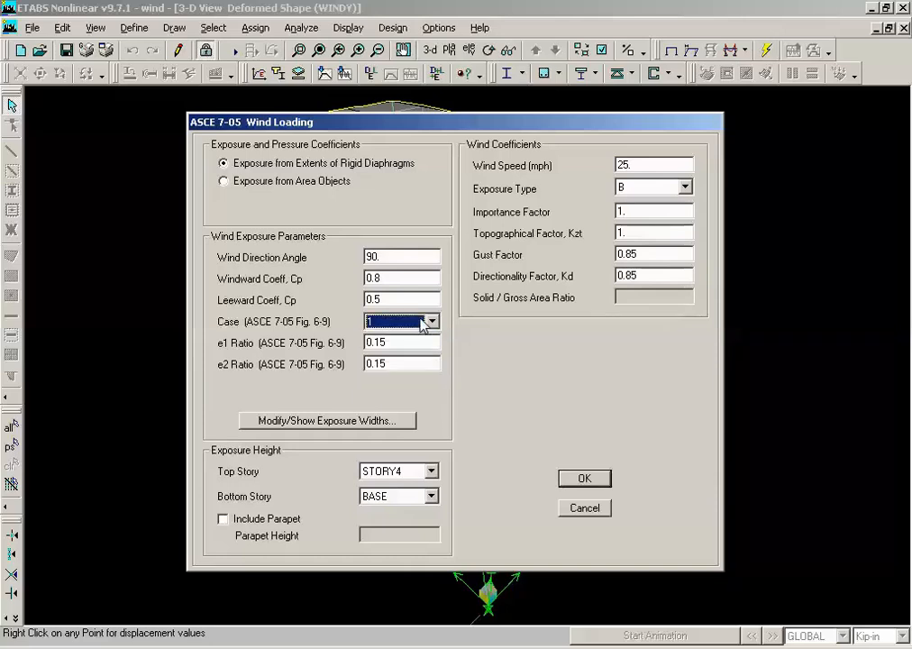
{"action": "left_click", "coordinate": [585, 509]}
{"action": "left_click", "coordinate": [630, 433]}
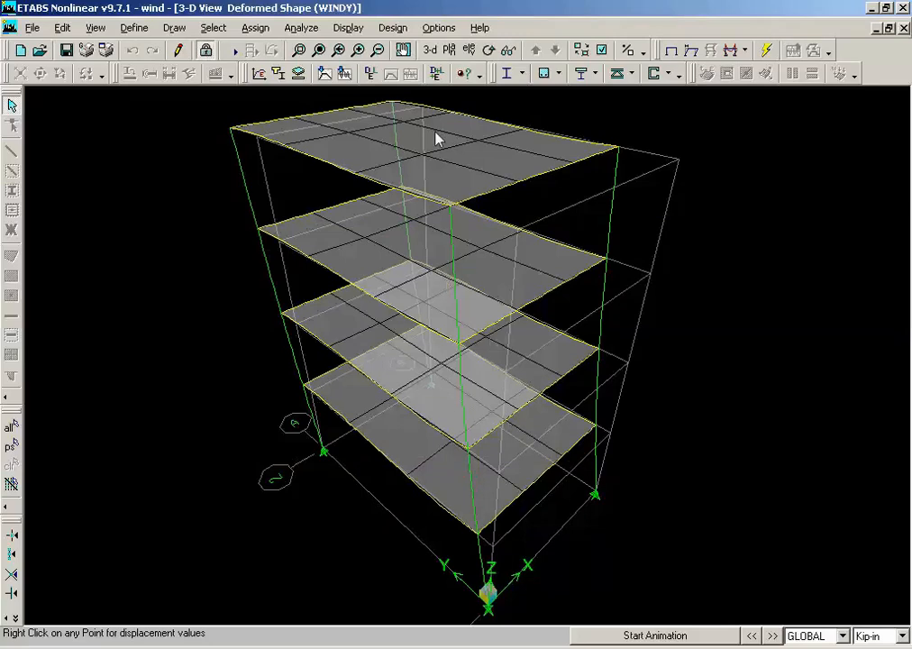
Read the story displacements and drifts at the roof corner joint under WINDY, and switch the deformed shape to WINDX
{"action": "right_click", "coordinate": [616, 151]}
{"action": "left_click", "coordinate": [464, 400]}
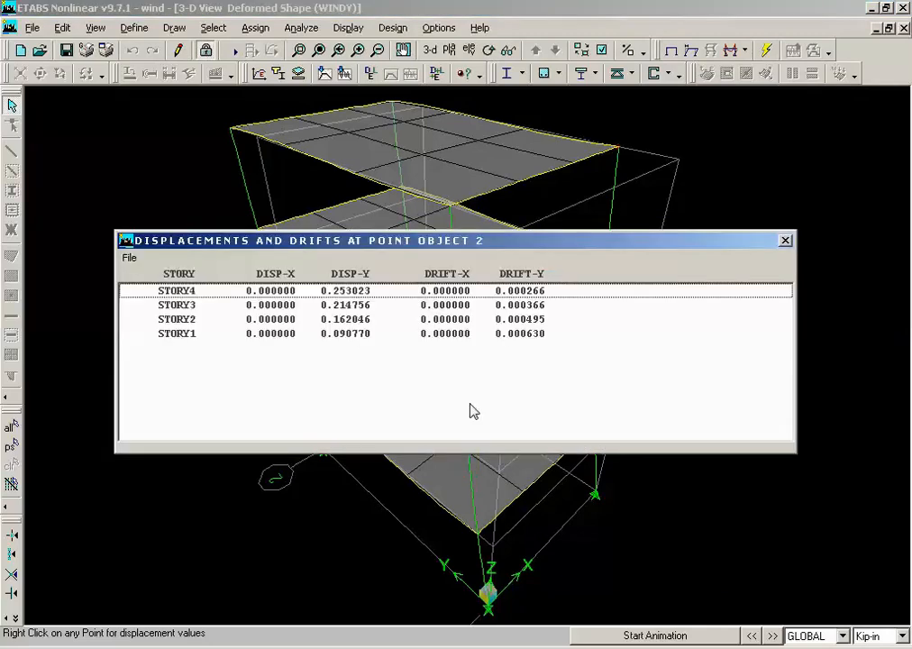
{"action": "left_click", "coordinate": [271, 294]}
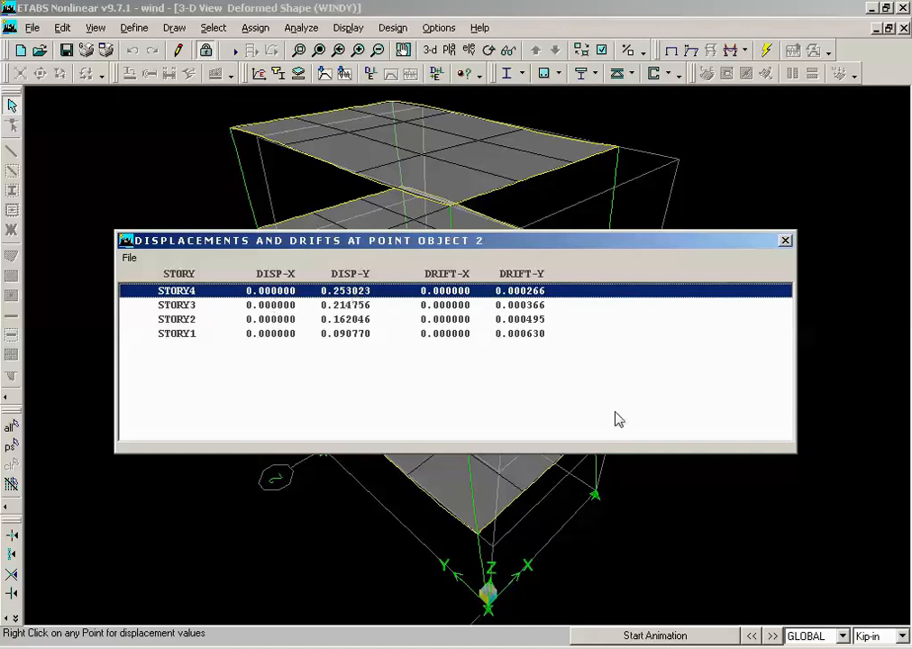
{"action": "left_click", "coordinate": [347, 306]}
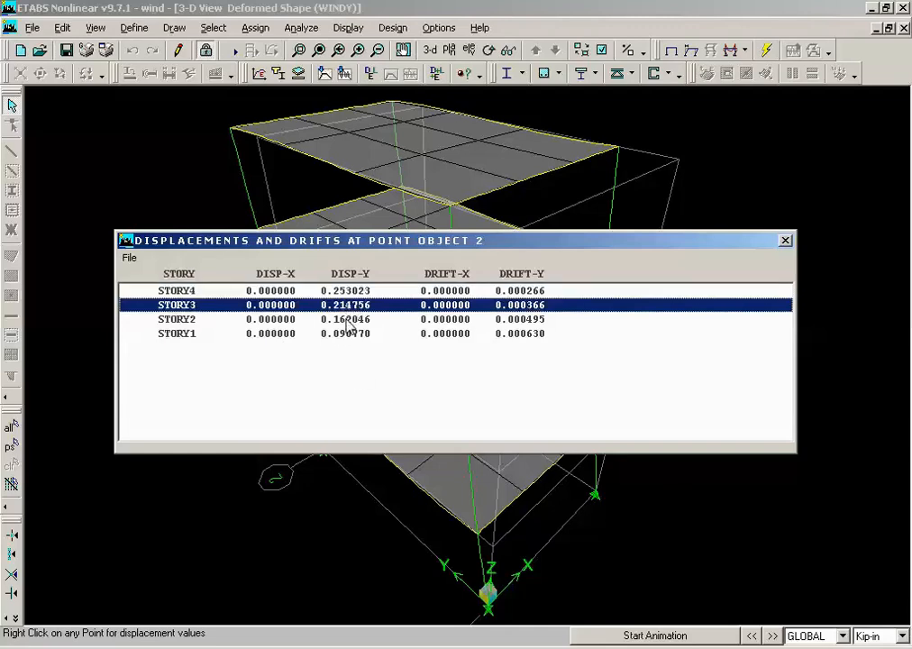
{"action": "left_click", "coordinate": [785, 239]}
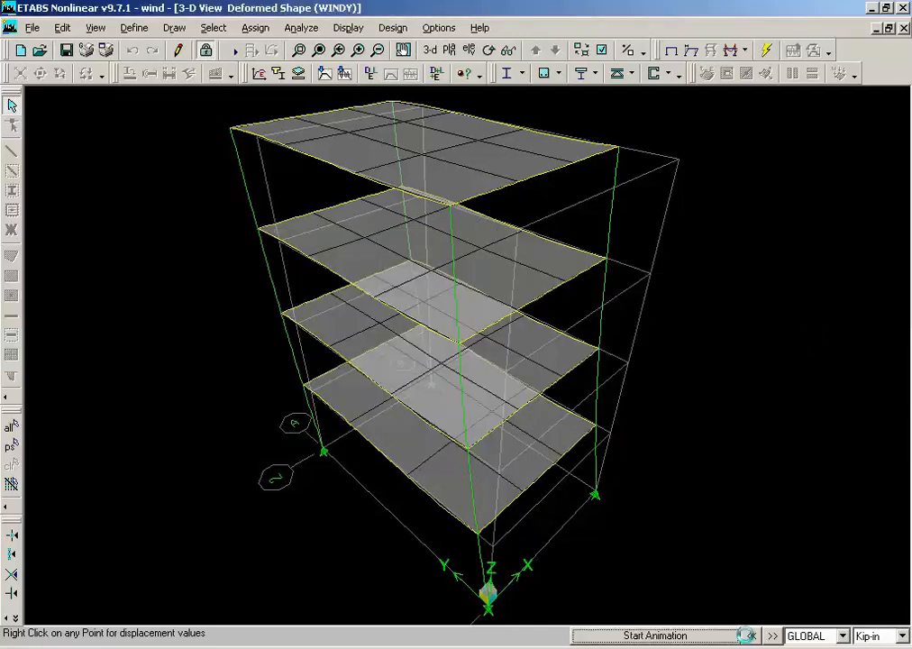
{"action": "left_click", "coordinate": [750, 635]}
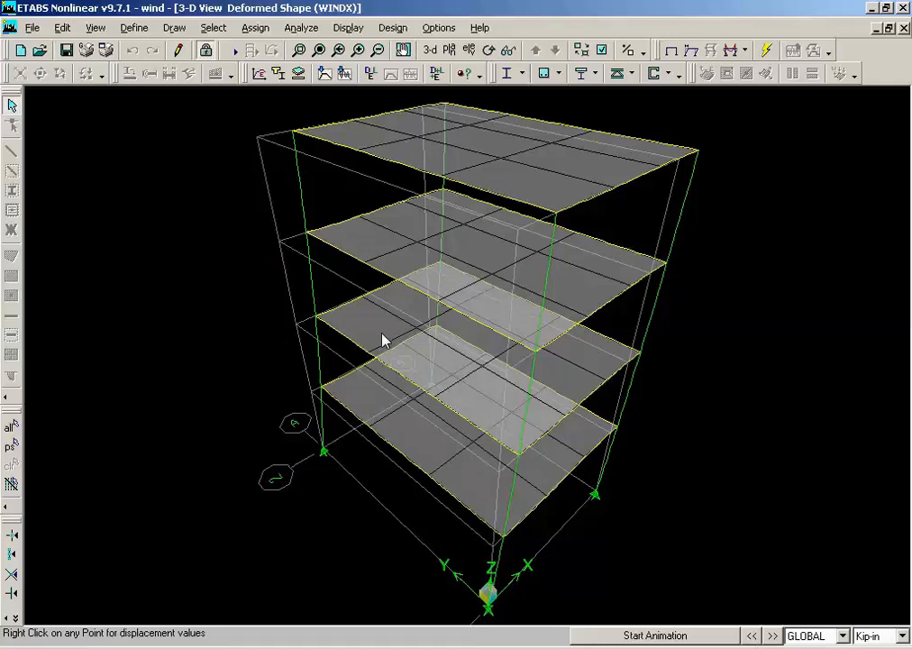
Show the WINDX joint load forces with their values on the 3D model and inspect them from a higher angle
{"action": "left_click", "coordinate": [348, 28]}
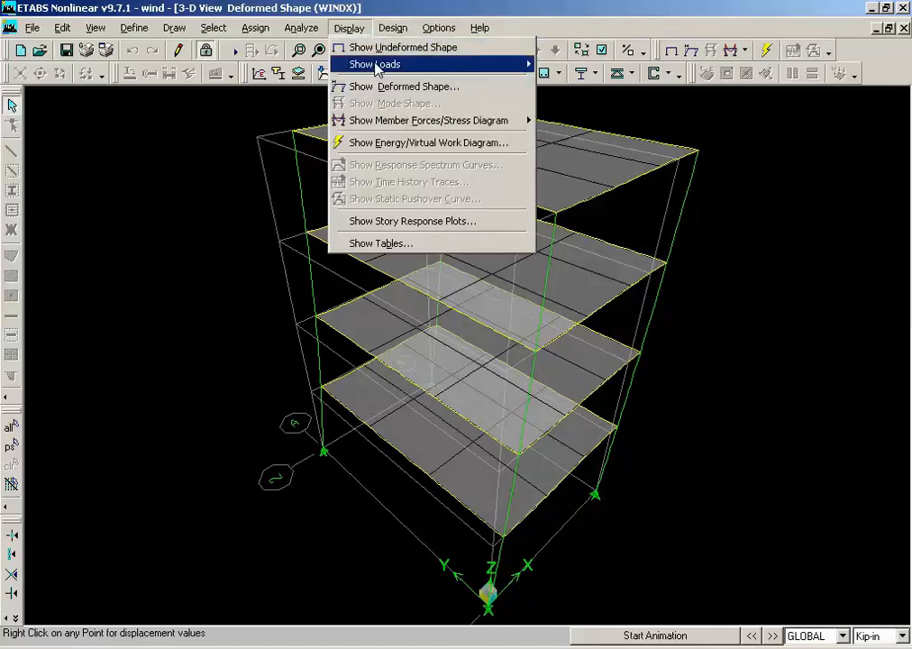
{"action": "mouse_move", "coordinate": [374, 66]}
{"action": "left_click", "coordinate": [568, 63]}
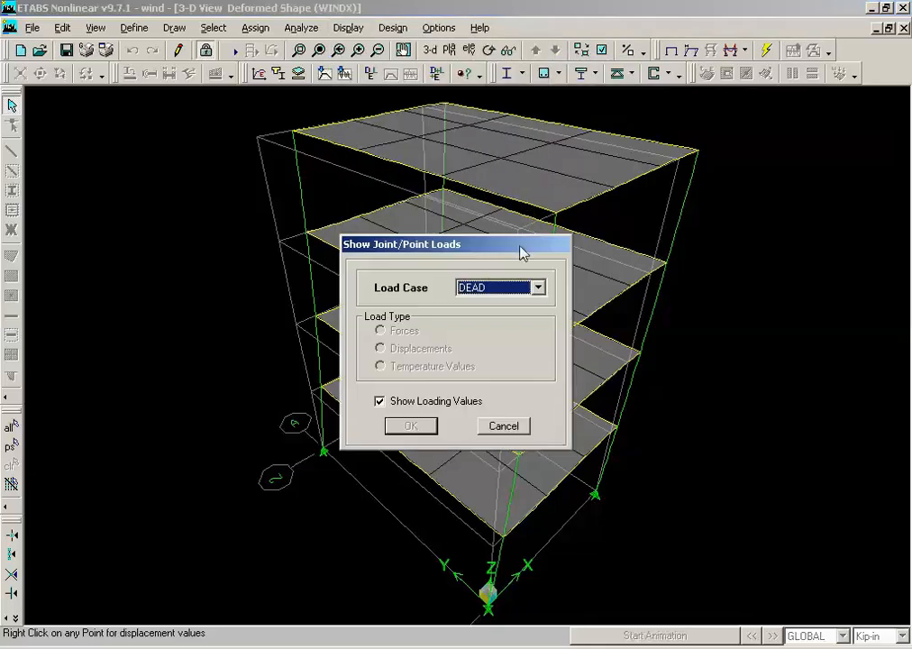
{"action": "left_click", "coordinate": [502, 288]}
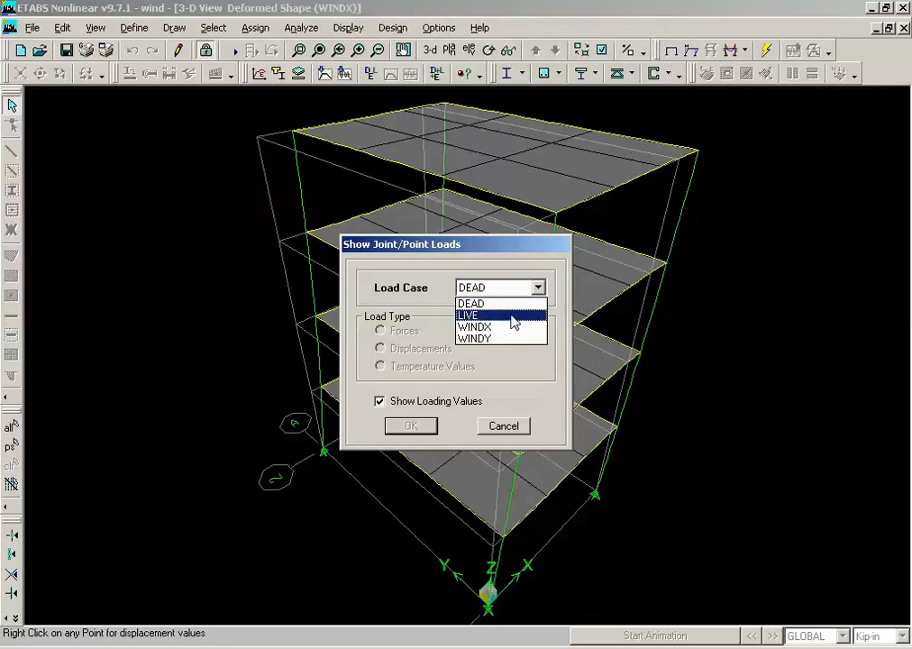
{"action": "left_click", "coordinate": [505, 328]}
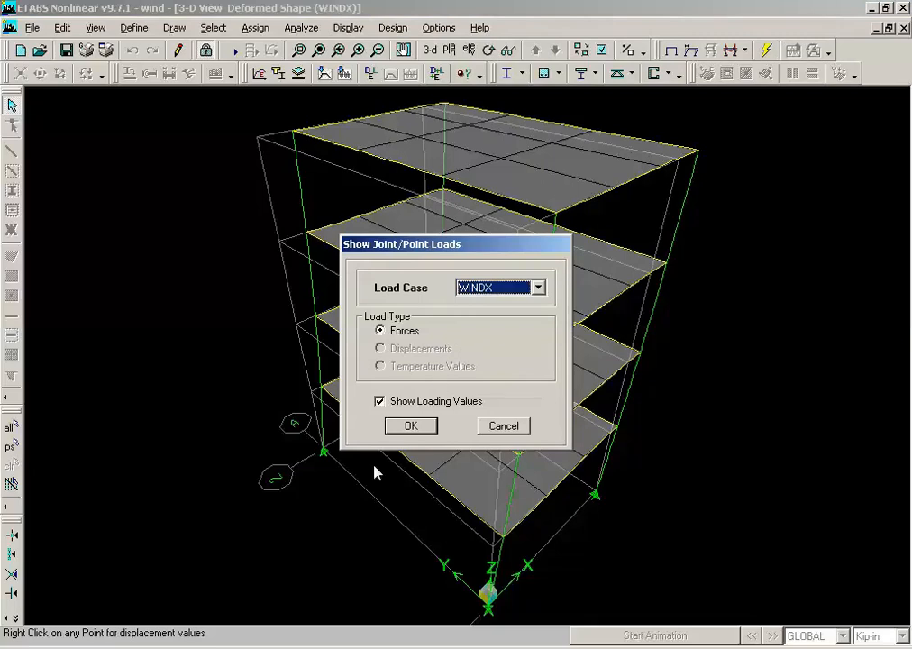
{"action": "left_click", "coordinate": [406, 428]}
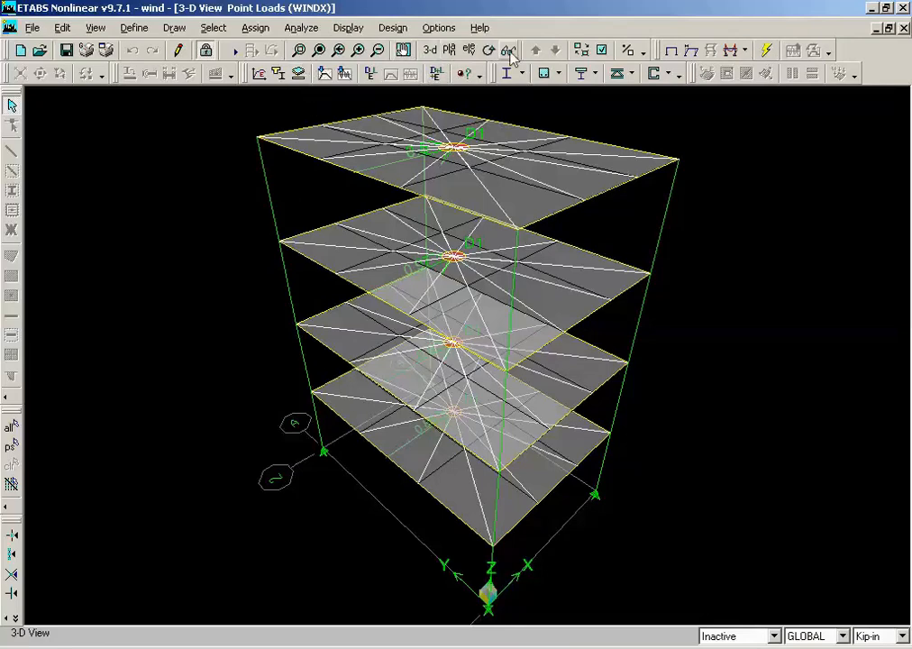
{"action": "left_click", "coordinate": [489, 55]}
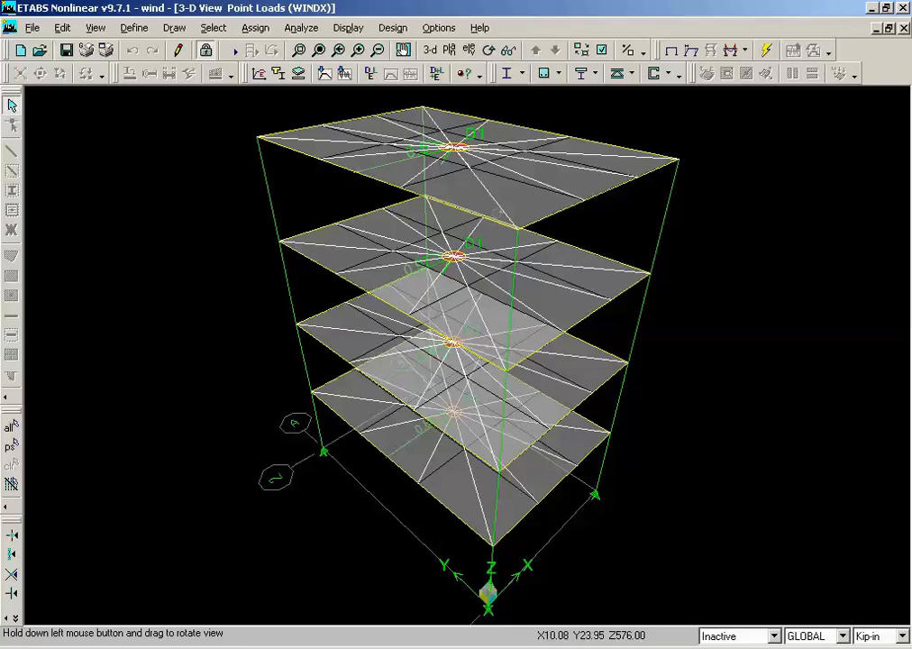
{"action": "mouse_move", "coordinate": [501, 217]}
{"action": "left_mouse_down"}
{"action": "mouse_move", "coordinate": [511, 234]}
{"action": "mouse_move", "coordinate": [491, 255]}
{"action": "left_mouse_up"}
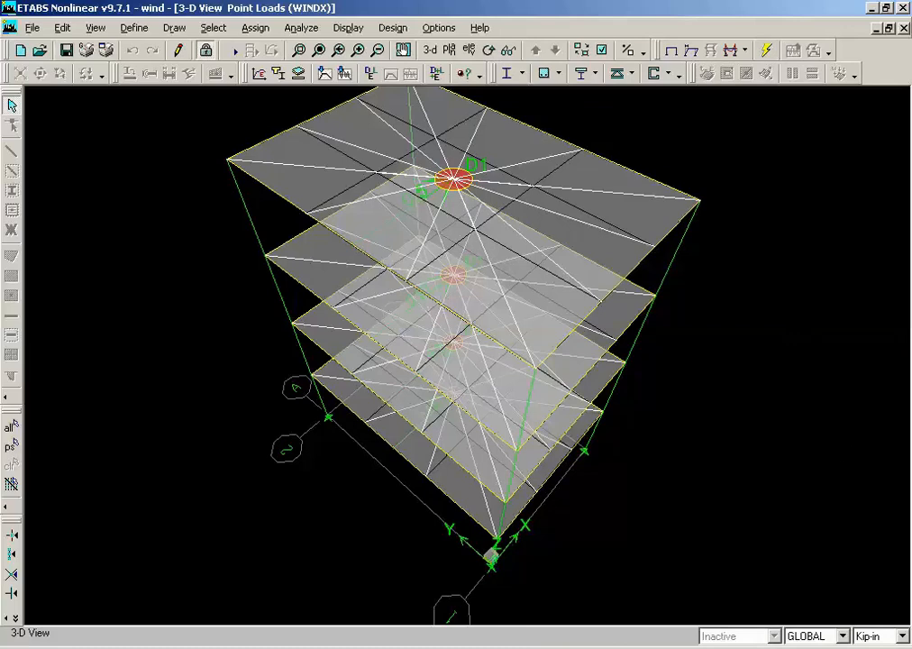
Set the units to Kip-ft and examine the WINDX point loads from several angles in the rendered viewer, closing it when done
{"action": "left_click", "coordinate": [903, 636]}
{"action": "left_click", "coordinate": [865, 550]}
{"action": "left_click", "coordinate": [96, 28]}
{"action": "left_click", "coordinate": [126, 395]}
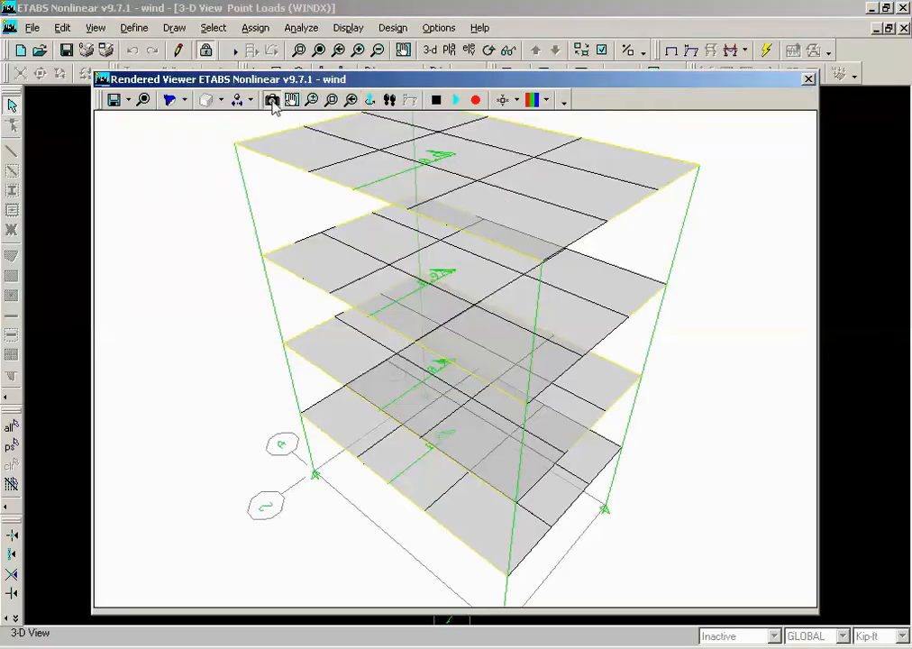
{"action": "left_click_drag", "start_coordinate": [408, 254], "coordinate": [396, 238]}
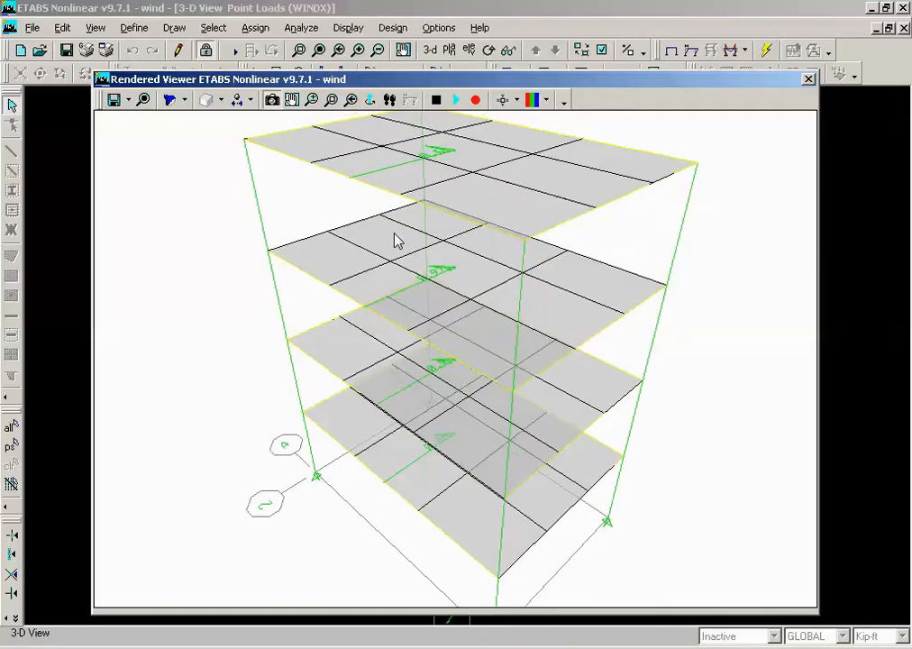
{"action": "left_click_drag", "start_coordinate": [320, 188], "coordinate": [420, 341]}
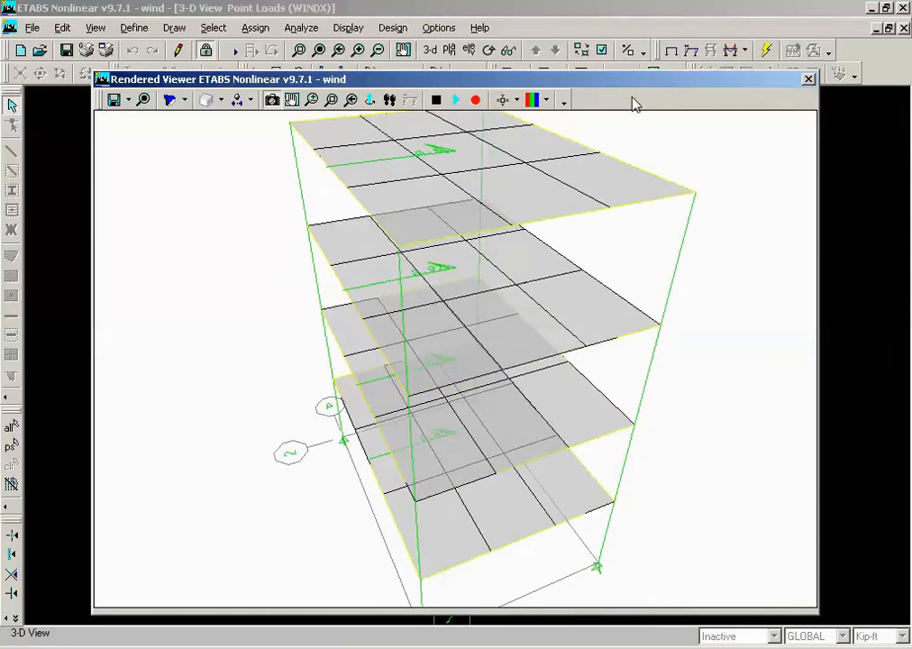
{"action": "left_click", "coordinate": [808, 80]}
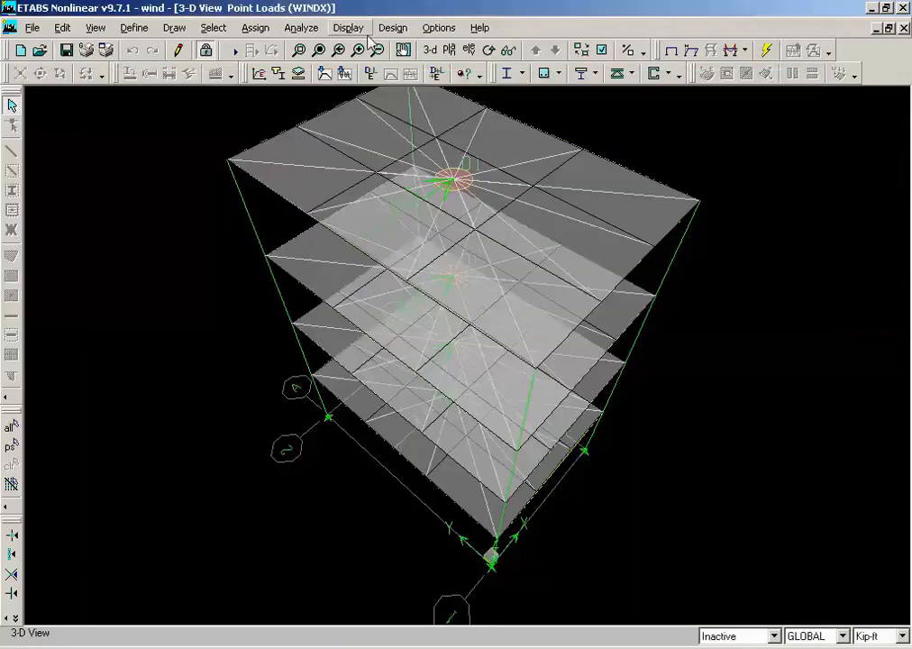
Show the frames' Shear 2-2 diagram for the WINDX static load and step through the load cases
{"action": "left_click", "coordinate": [349, 28]}
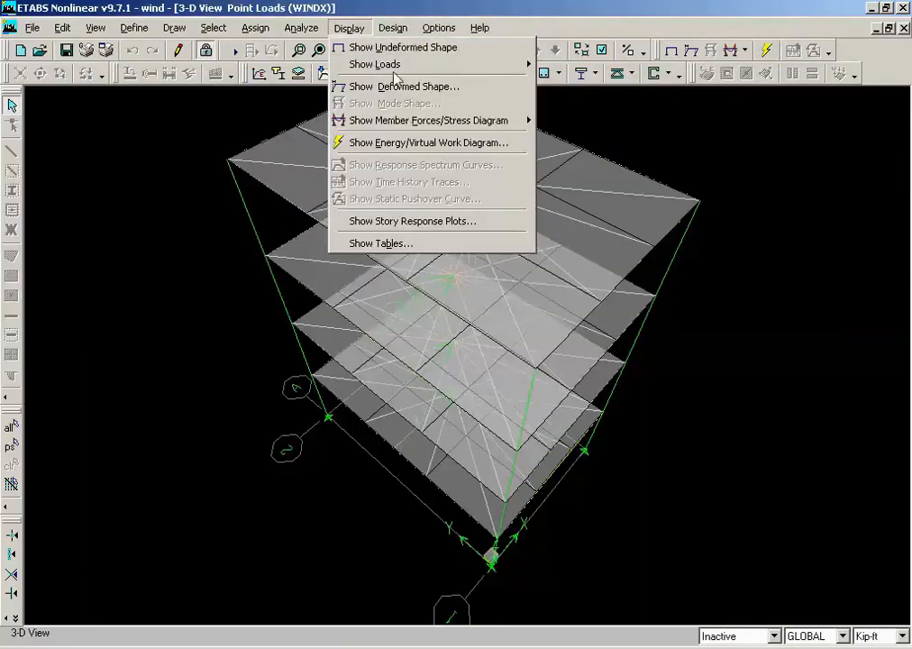
{"action": "mouse_move", "coordinate": [464, 122]}
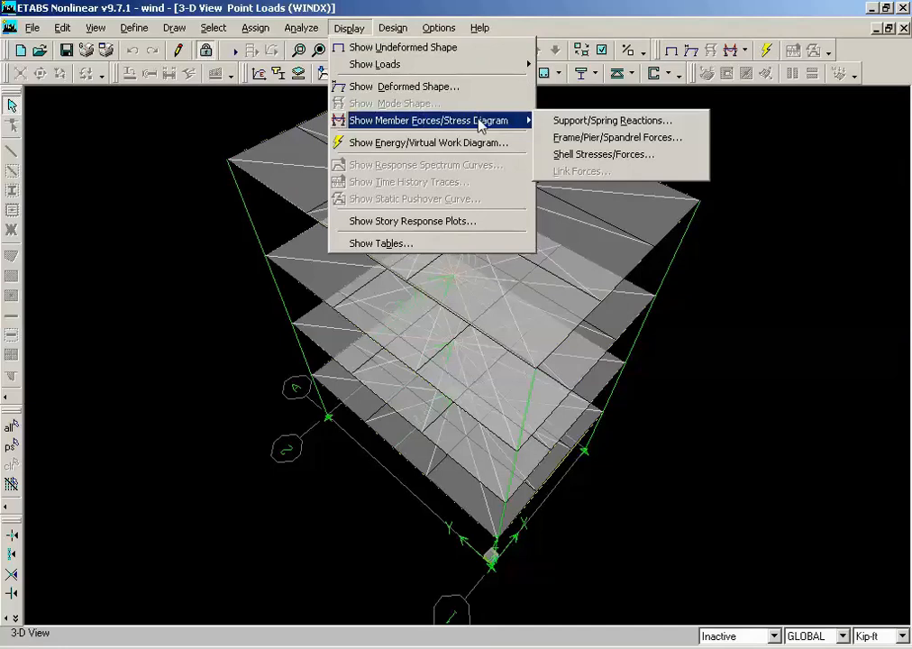
{"action": "left_click", "coordinate": [579, 140]}
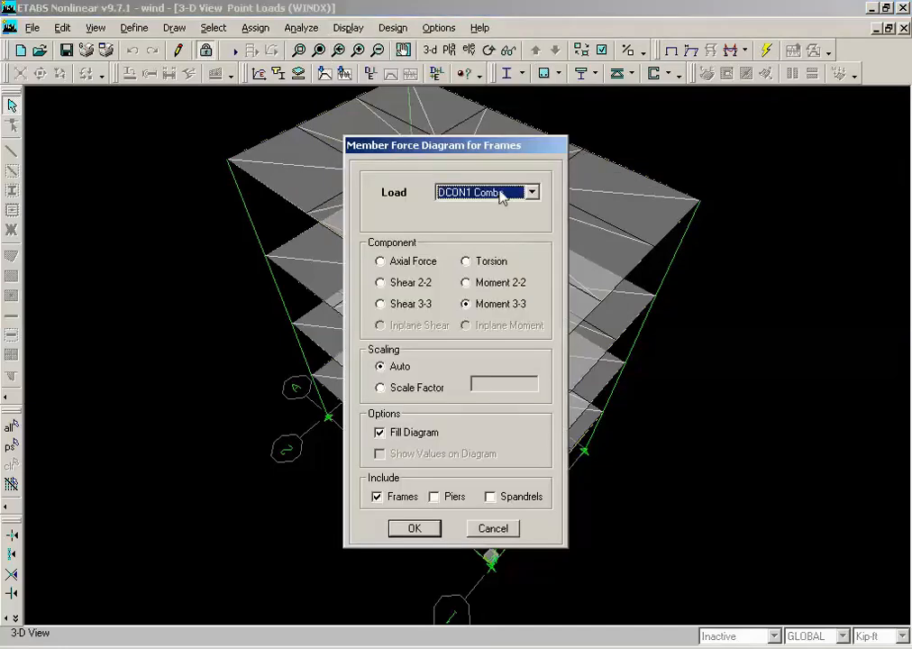
{"action": "left_click", "coordinate": [505, 197]}
{"action": "scroll", "coordinate": [506, 225], "scroll_direction": "up", "scroll_amount": 2}
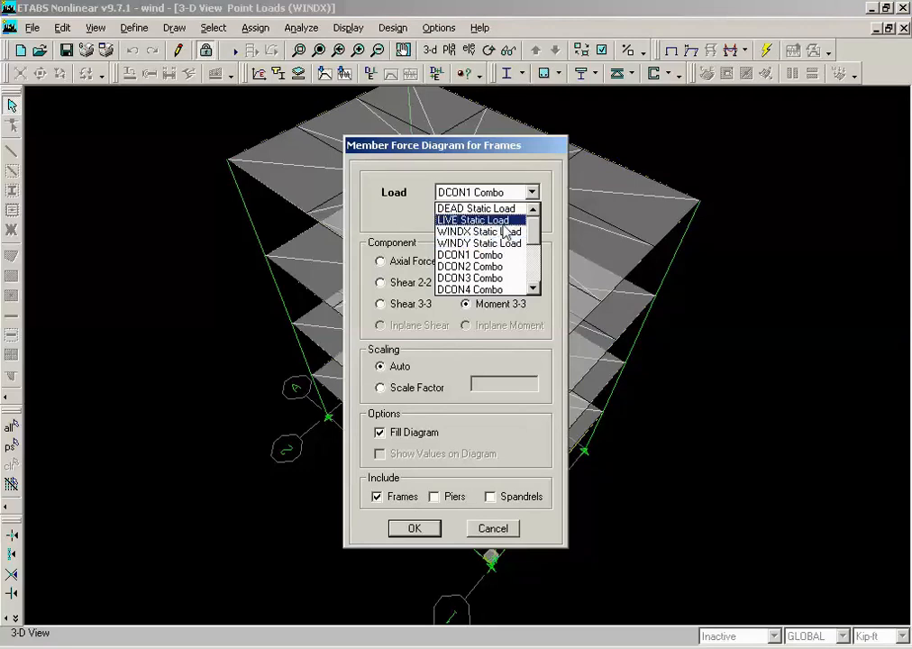
{"action": "left_click", "coordinate": [503, 232]}
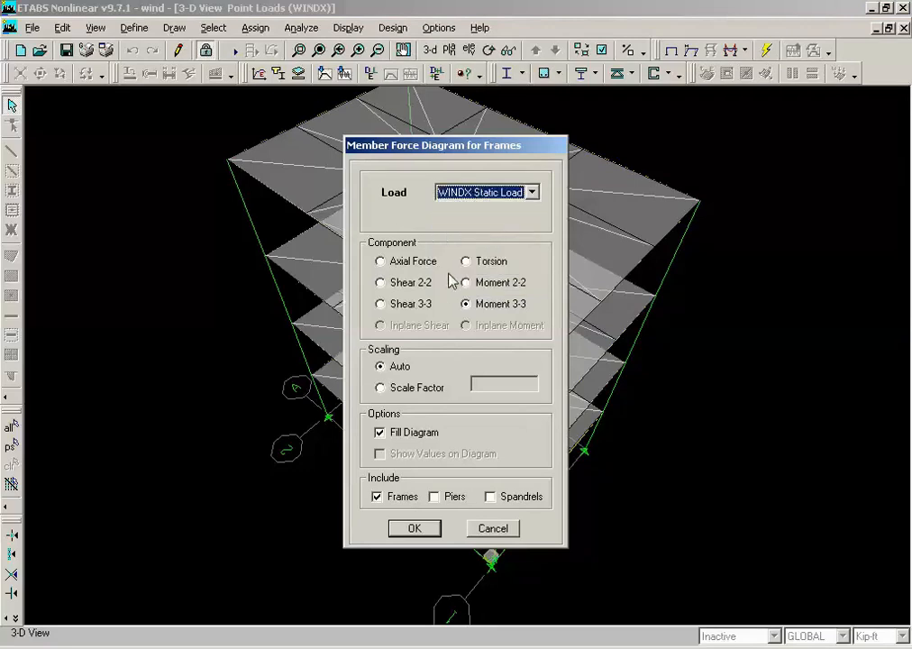
{"action": "left_click", "coordinate": [402, 283]}
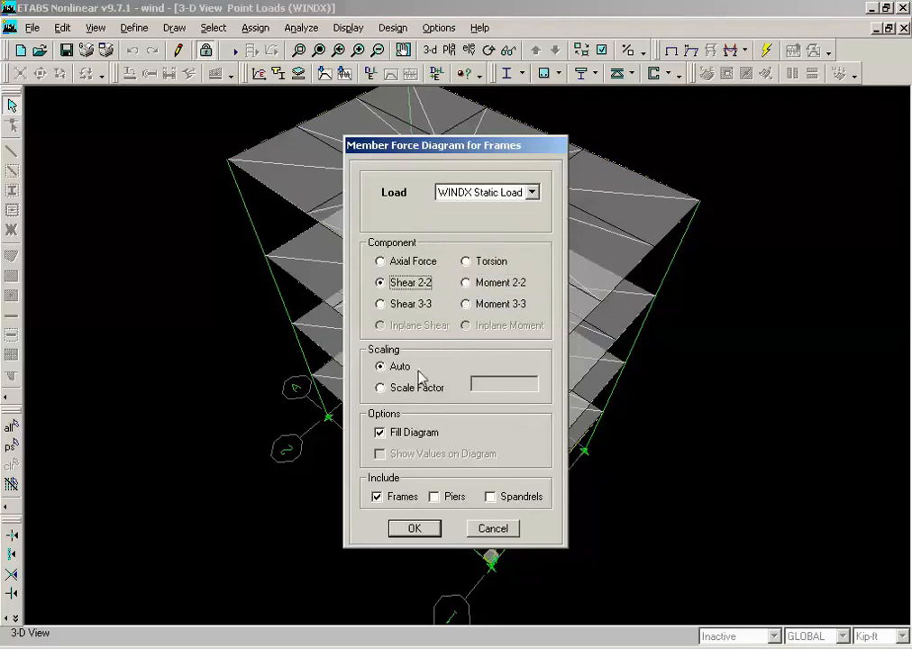
{"action": "left_click", "coordinate": [414, 531]}
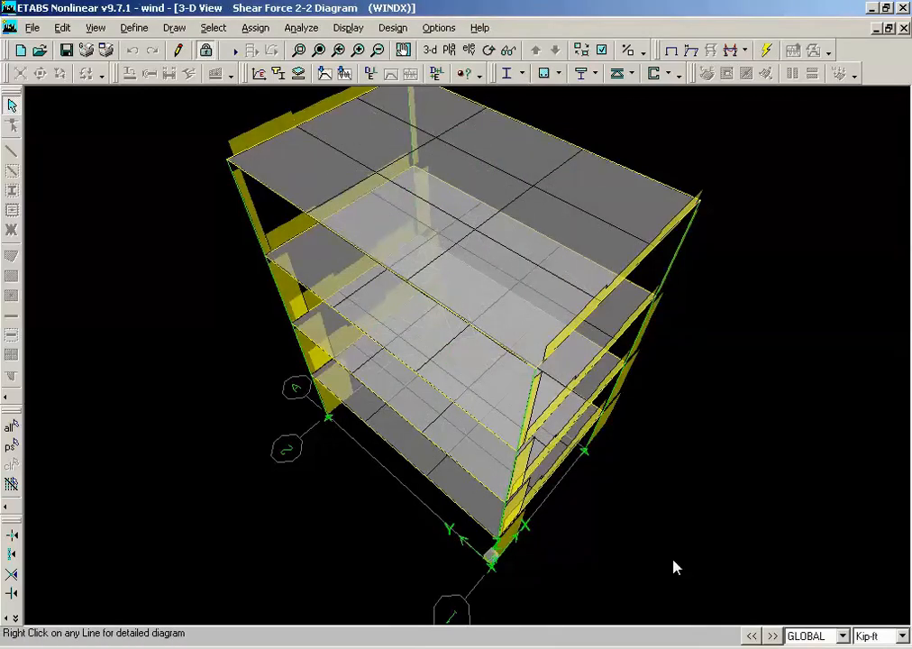
{"action": "left_click", "coordinate": [776, 632]}
{"action": "left_click", "coordinate": [776, 632]}
{"action": "left_click", "coordinate": [776, 632]}
Show the frames' Moment 3-3 diagram for the WINDX static load and switch it to WINDY
{"action": "left_click", "coordinate": [360, 29]}
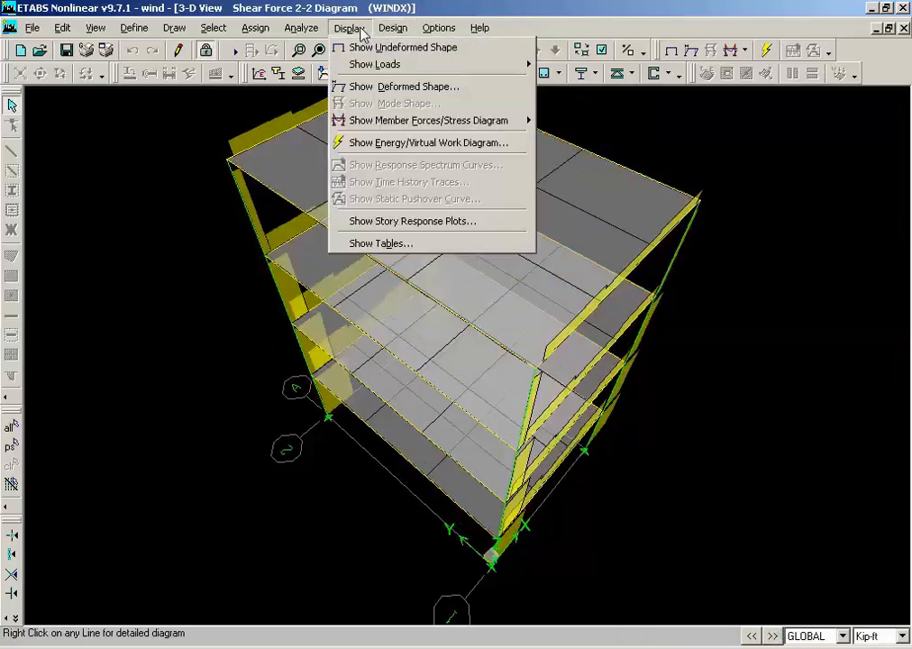
{"action": "mouse_move", "coordinate": [439, 123]}
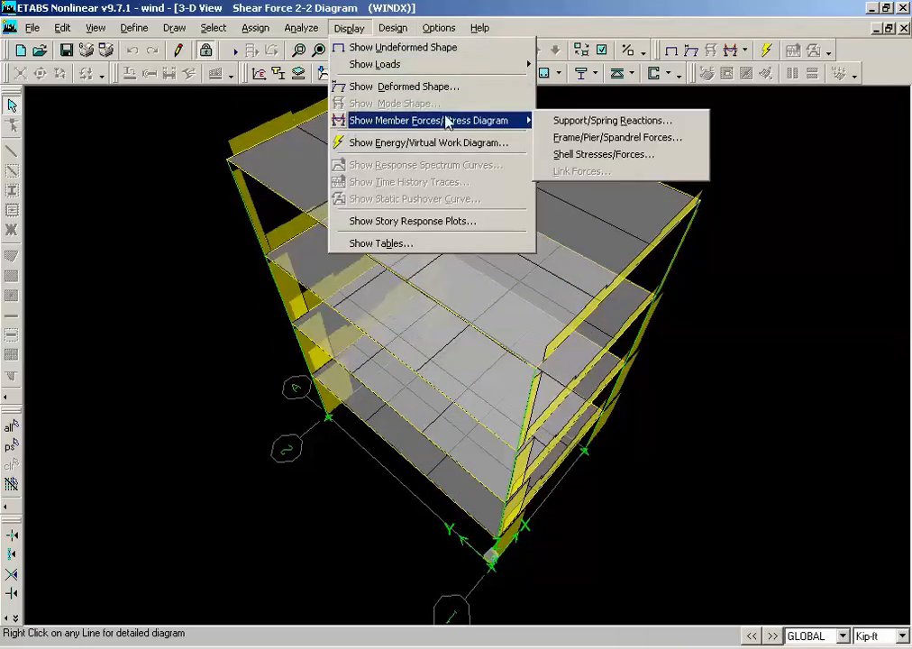
{"action": "left_click", "coordinate": [584, 146]}
{"action": "left_click", "coordinate": [497, 304]}
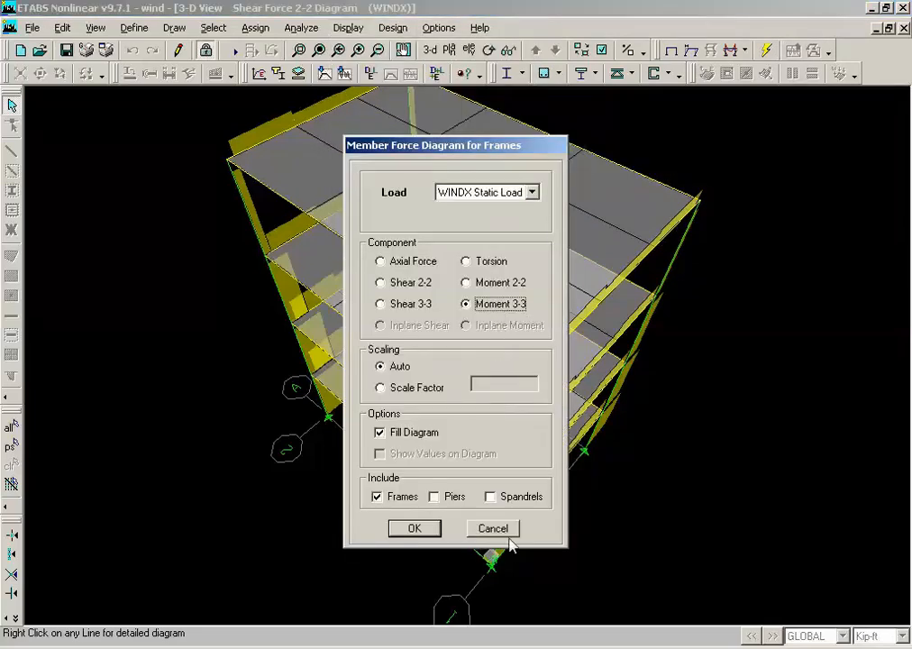
{"action": "left_click", "coordinate": [421, 525]}
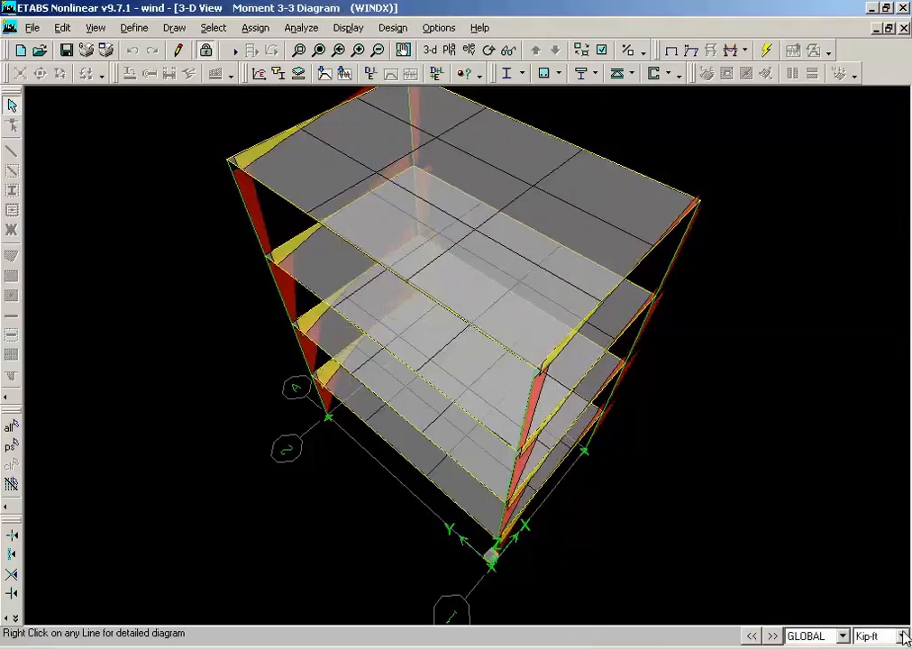
{"action": "left_click", "coordinate": [778, 640]}
{"action": "left_click", "coordinate": [777, 640]}
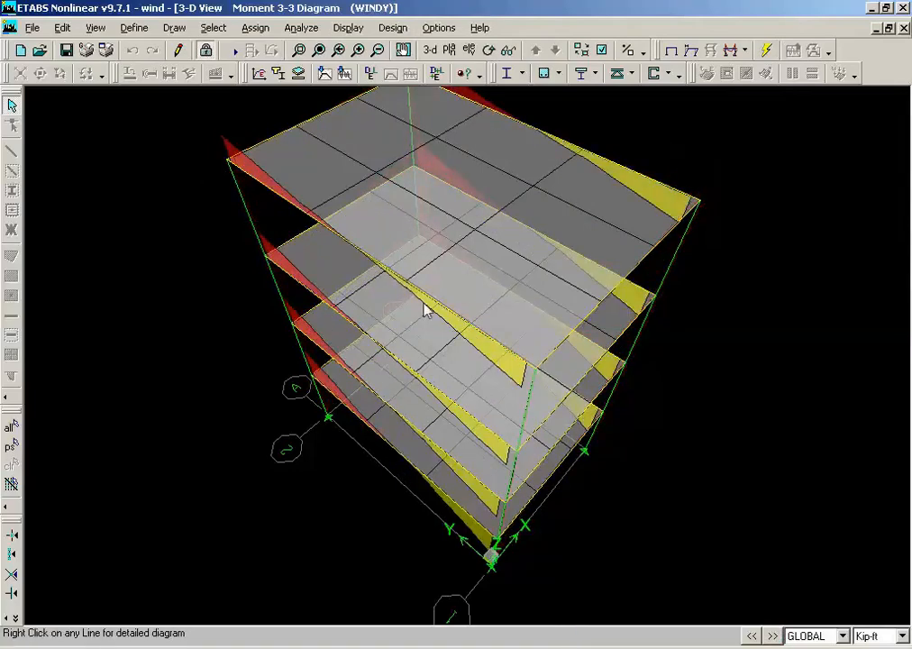
Unlock the model, discarding its analysis results, and set the WINDX load's ASCE 7-05 wind case to Create All Cases
{"action": "left_click", "coordinate": [207, 51]}
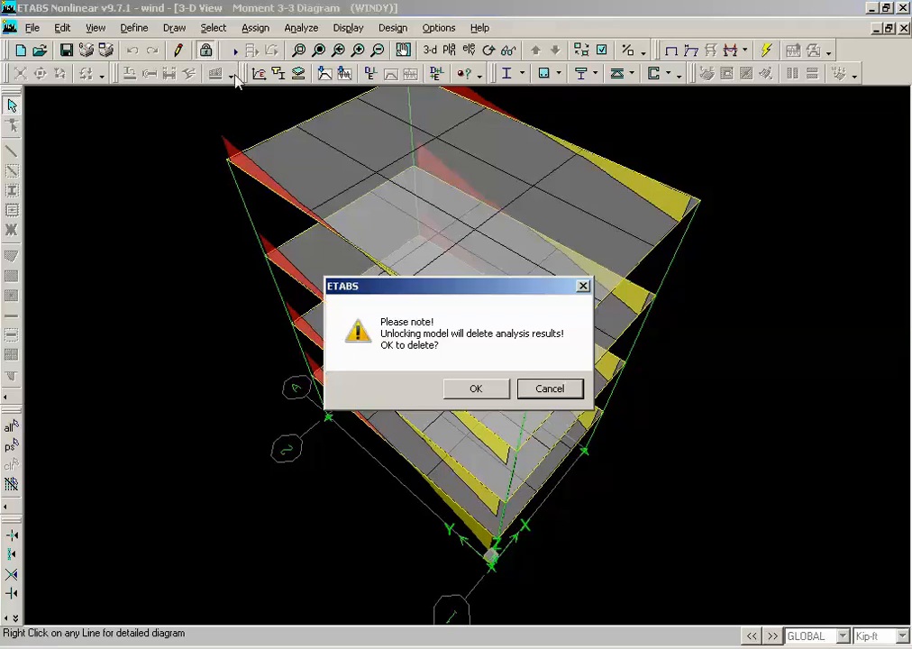
{"action": "left_click", "coordinate": [474, 392]}
{"action": "left_click", "coordinate": [139, 28]}
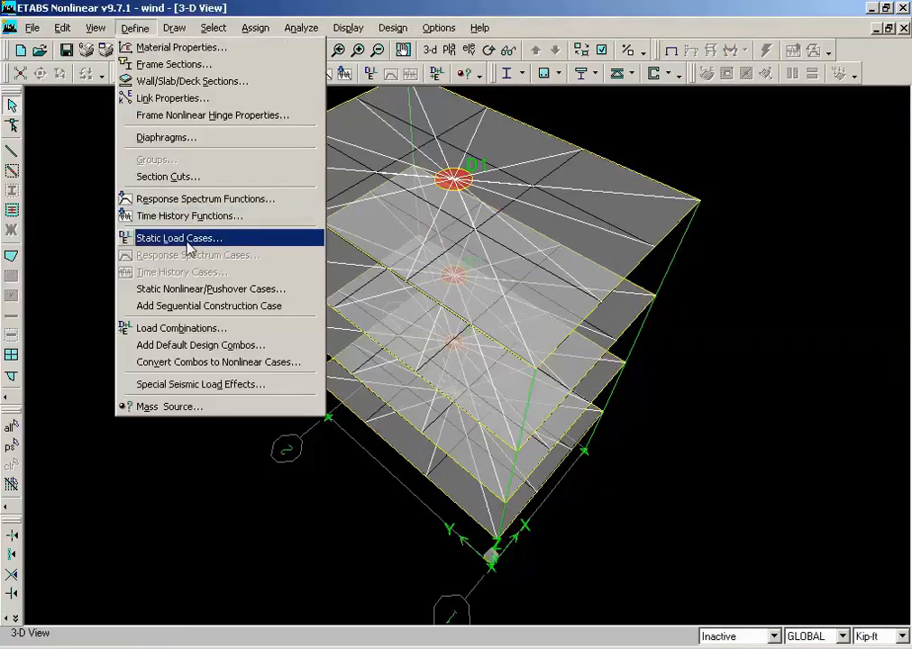
{"action": "left_click", "coordinate": [187, 238]}
{"action": "left_click", "coordinate": [483, 348]}
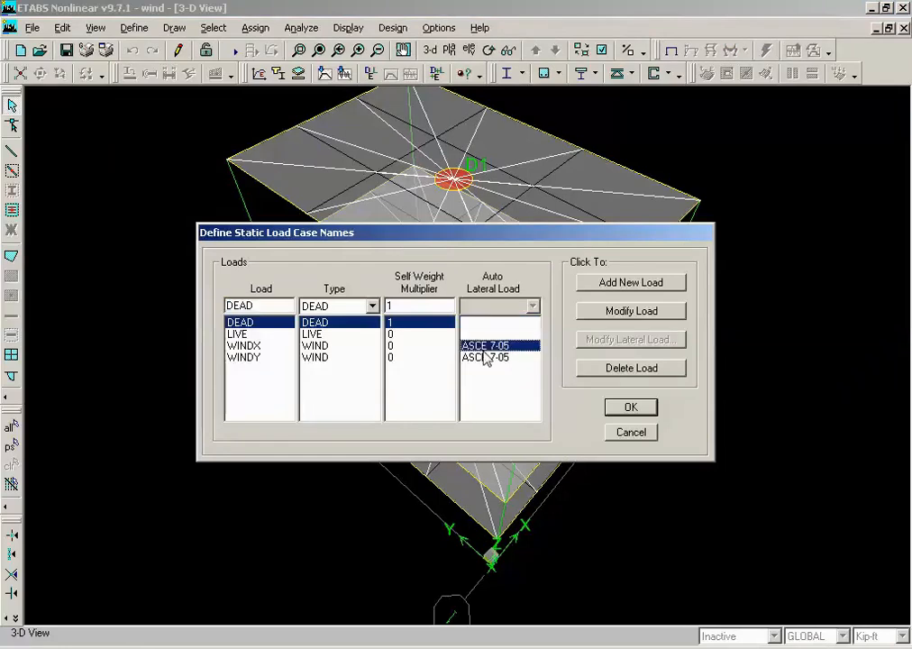
{"action": "left_click", "coordinate": [629, 340]}
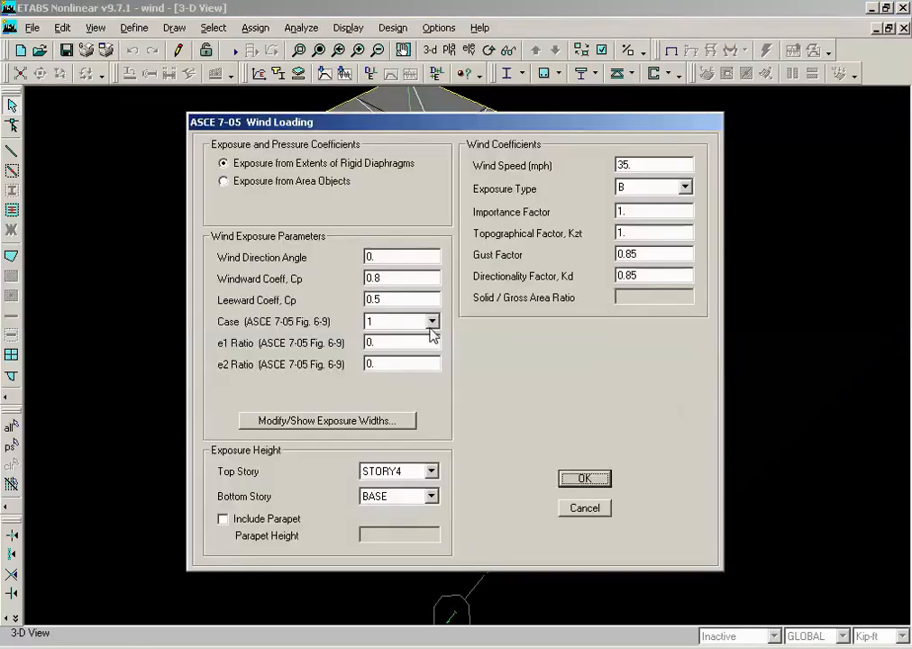
{"action": "left_click", "coordinate": [432, 322]}
{"action": "left_click", "coordinate": [420, 389]}
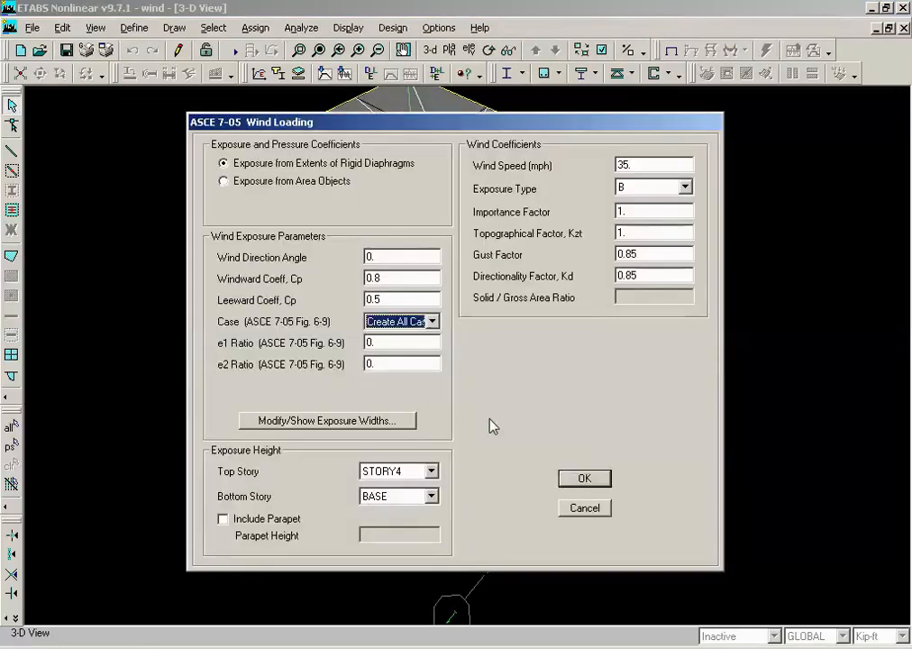
{"action": "left_click", "coordinate": [593, 483]}
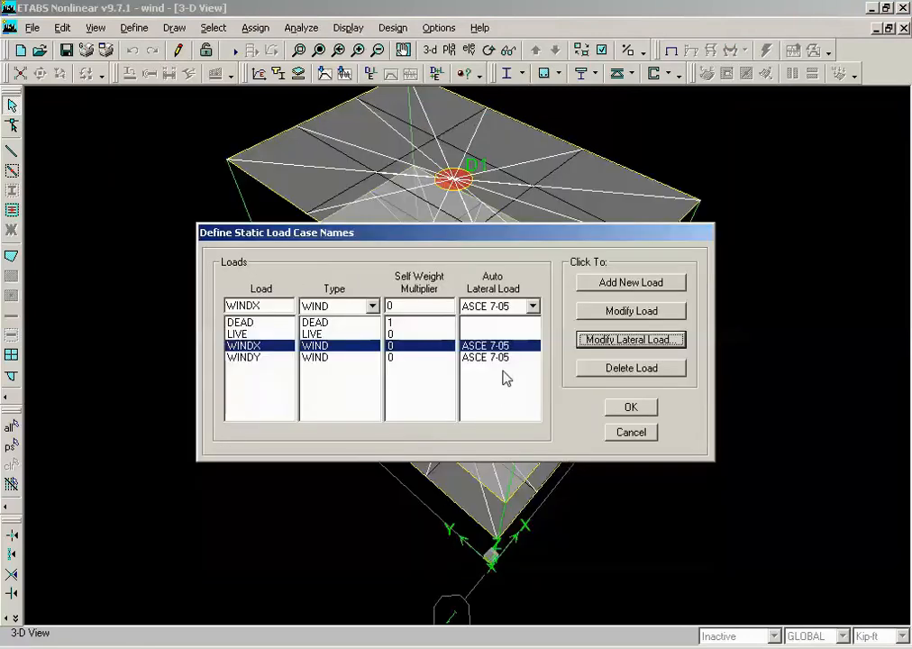
Set the WINDY load's ASCE 7-05 wind case to Create All Cases and accept the static load cases
{"action": "left_click", "coordinate": [491, 358]}
{"action": "left_click", "coordinate": [614, 345]}
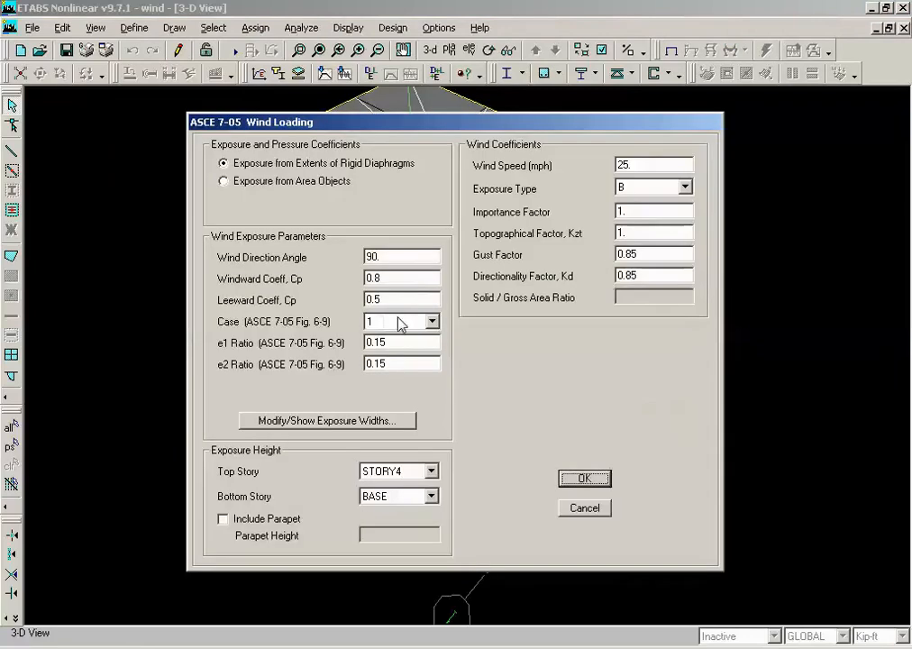
{"action": "left_click", "coordinate": [399, 322]}
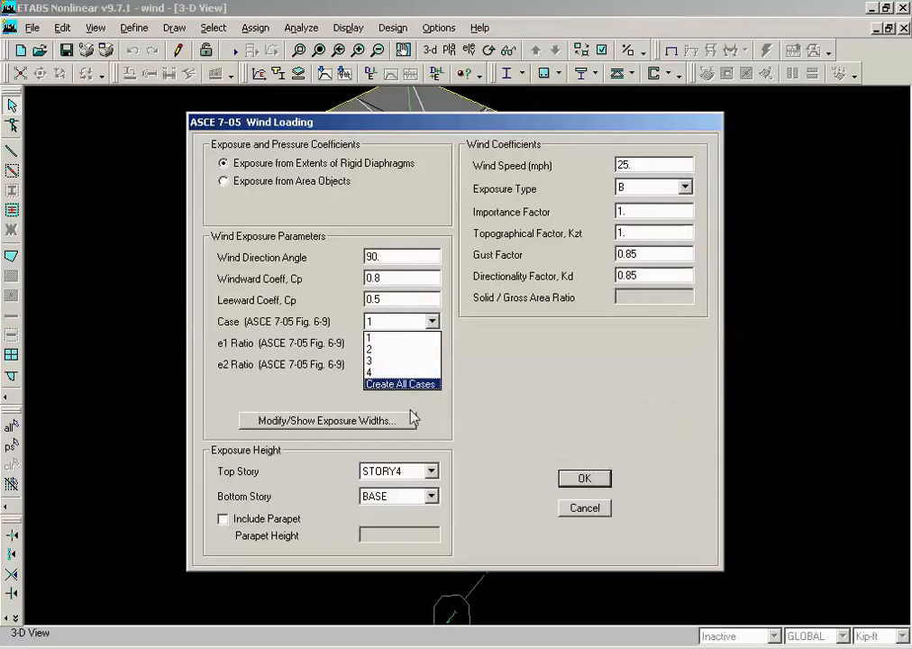
{"action": "left_click", "coordinate": [394, 385]}
{"action": "left_click", "coordinate": [584, 479]}
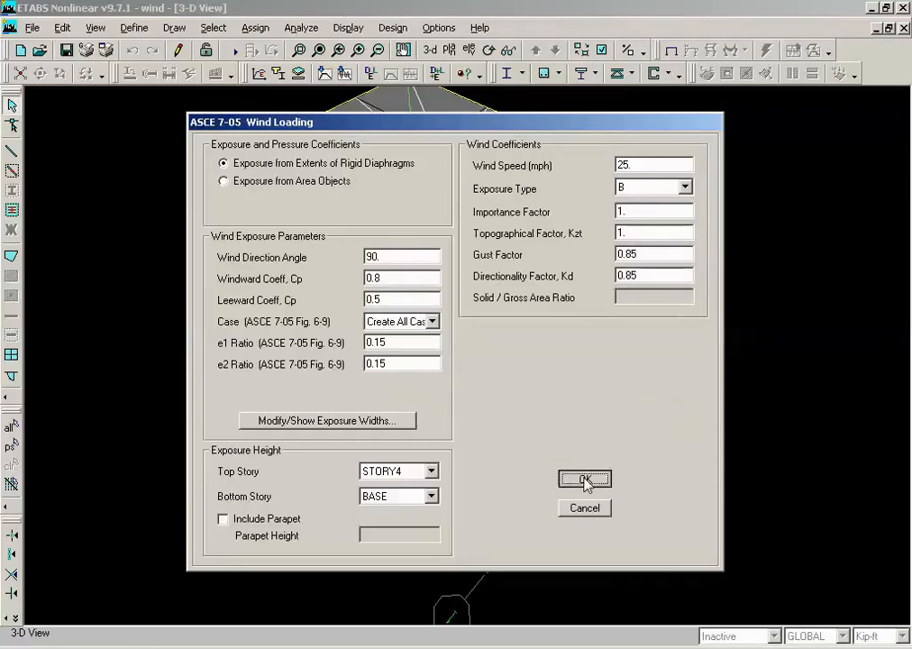
{"action": "left_click", "coordinate": [614, 406]}
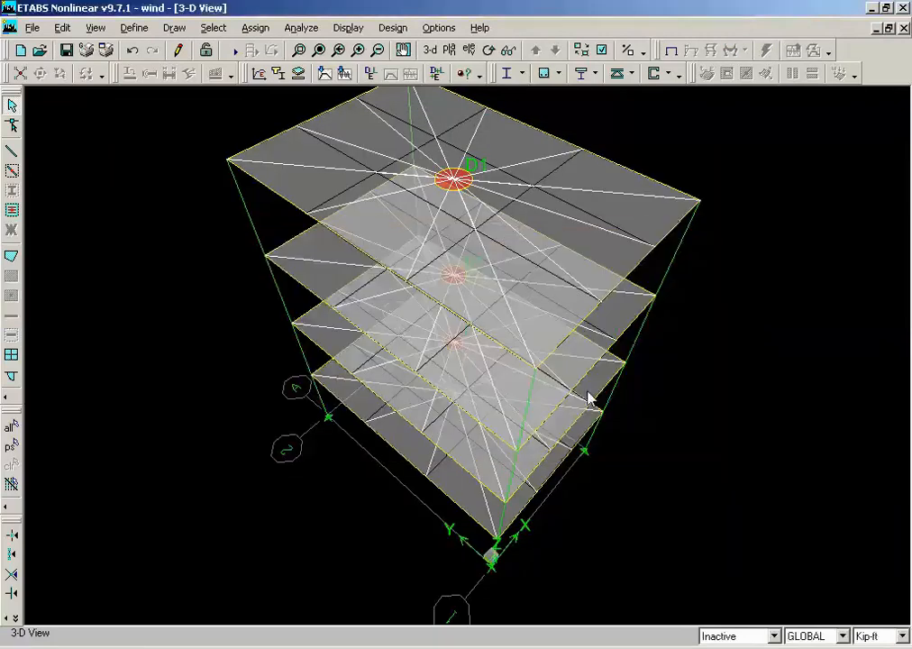
Delete all existing load combinations, from DCON1 to DCON14
{"action": "left_click", "coordinate": [133, 28]}
{"action": "left_click", "coordinate": [199, 330]}
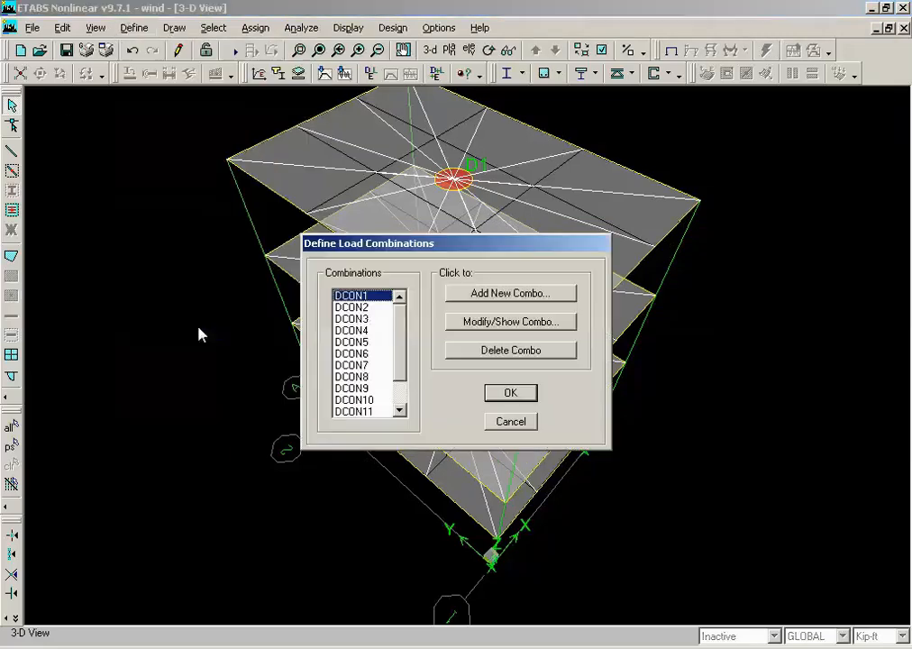
{"action": "left_click", "coordinate": [469, 351]}
{"action": "left_click", "coordinate": [468, 357]}
{"action": "left_click", "coordinate": [468, 357]}
{"action": "left_click", "coordinate": [468, 356]}
{"action": "left_click", "coordinate": [468, 357]}
{"action": "left_click", "coordinate": [468, 357]}
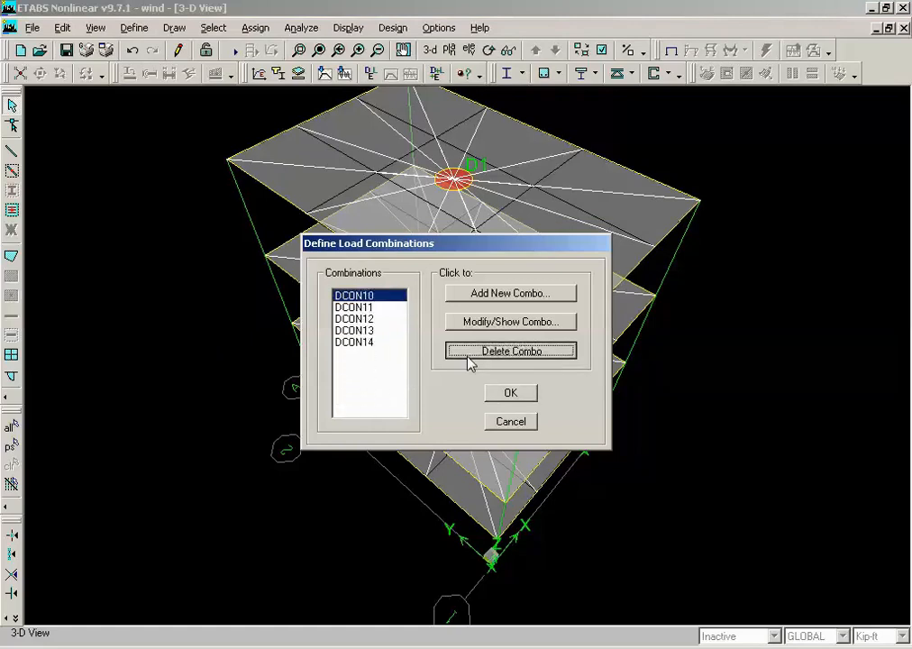
{"action": "left_click", "coordinate": [467, 356]}
{"action": "left_click", "coordinate": [467, 357]}
{"action": "left_click", "coordinate": [468, 356]}
{"action": "left_click", "coordinate": [491, 394]}
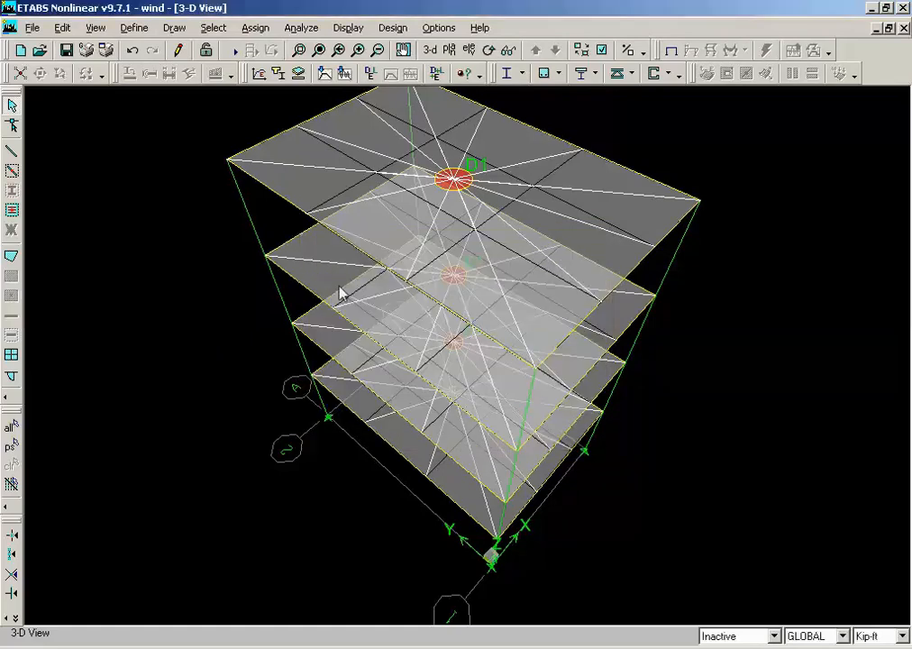
Add the default design combinations for Concrete Frame Design
{"action": "left_click", "coordinate": [135, 28]}
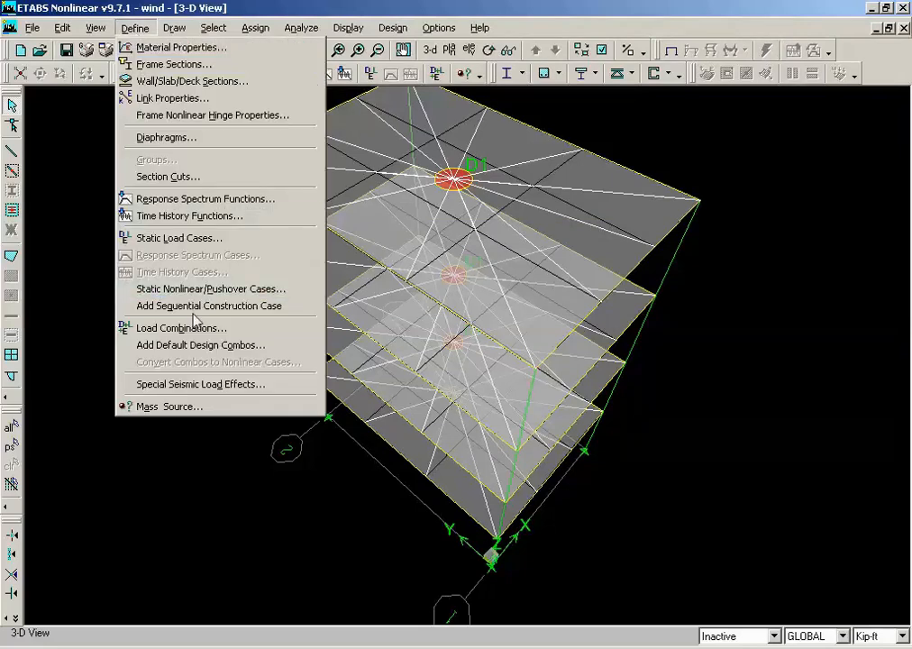
{"action": "left_click", "coordinate": [204, 348]}
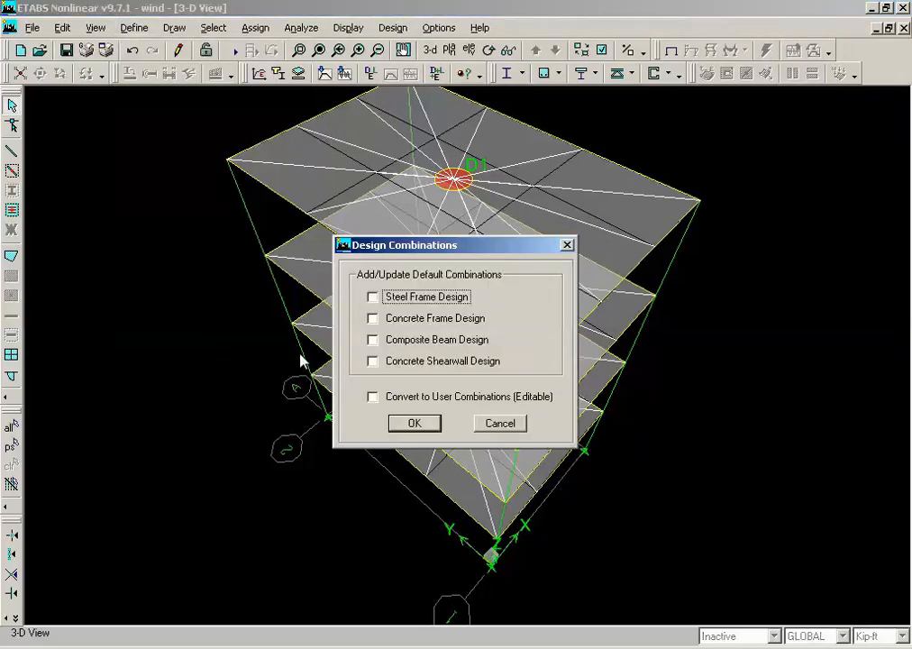
{"action": "left_click", "coordinate": [395, 319]}
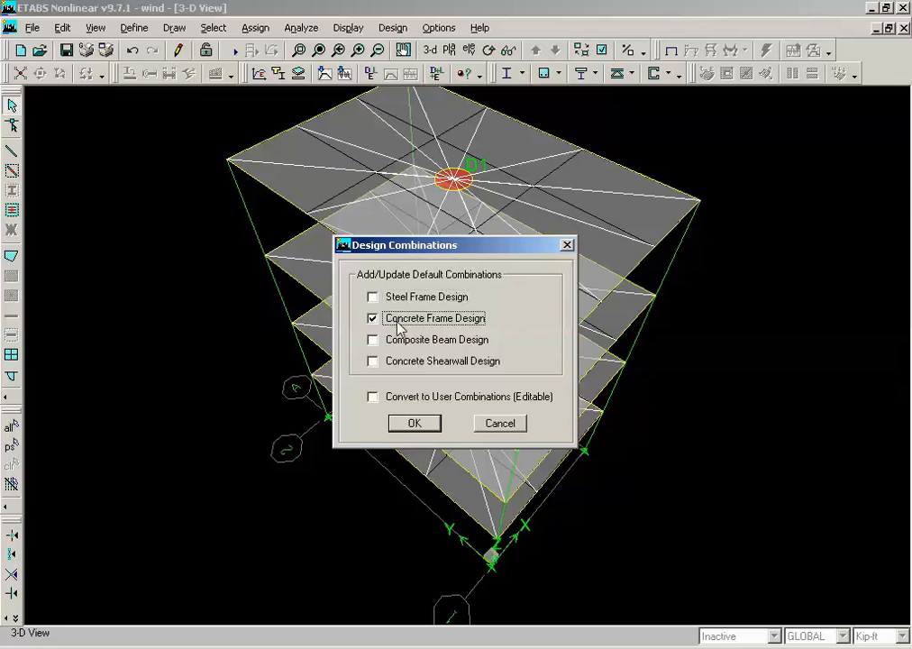
{"action": "left_click", "coordinate": [413, 422]}
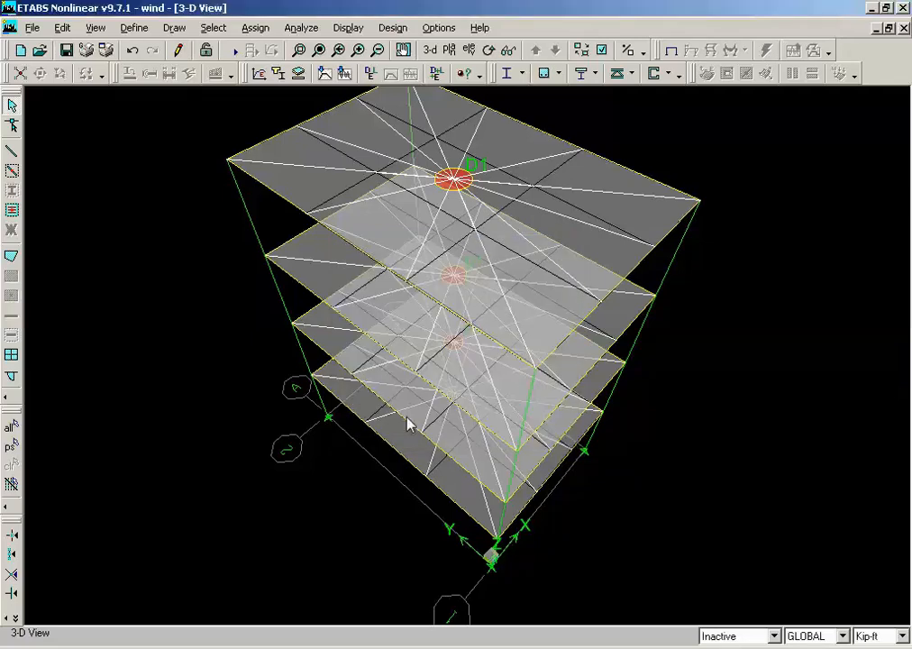
Look through the list of generated load combinations and close it
{"action": "left_click", "coordinate": [134, 27]}
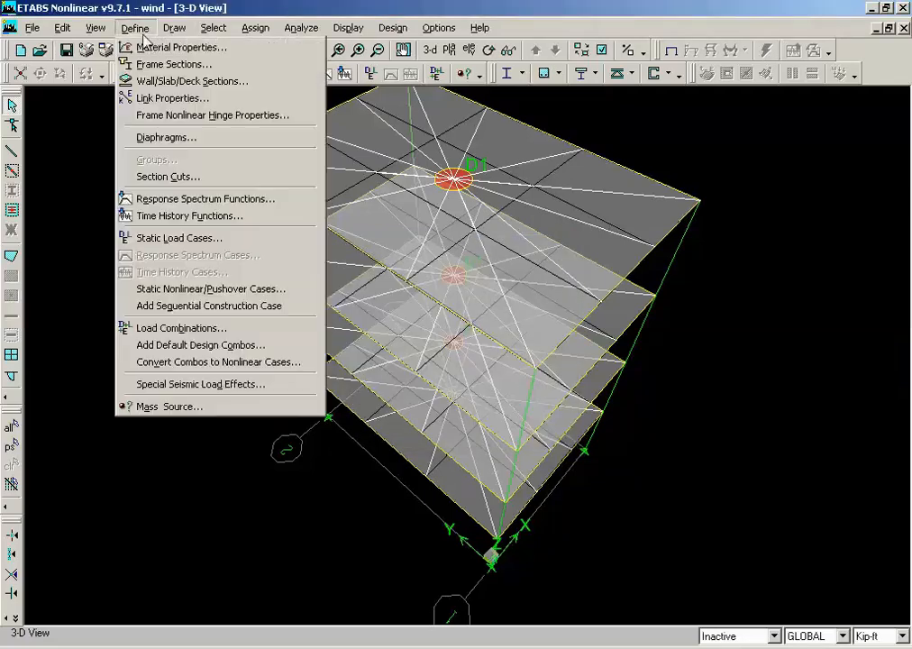
{"action": "left_click", "coordinate": [213, 332]}
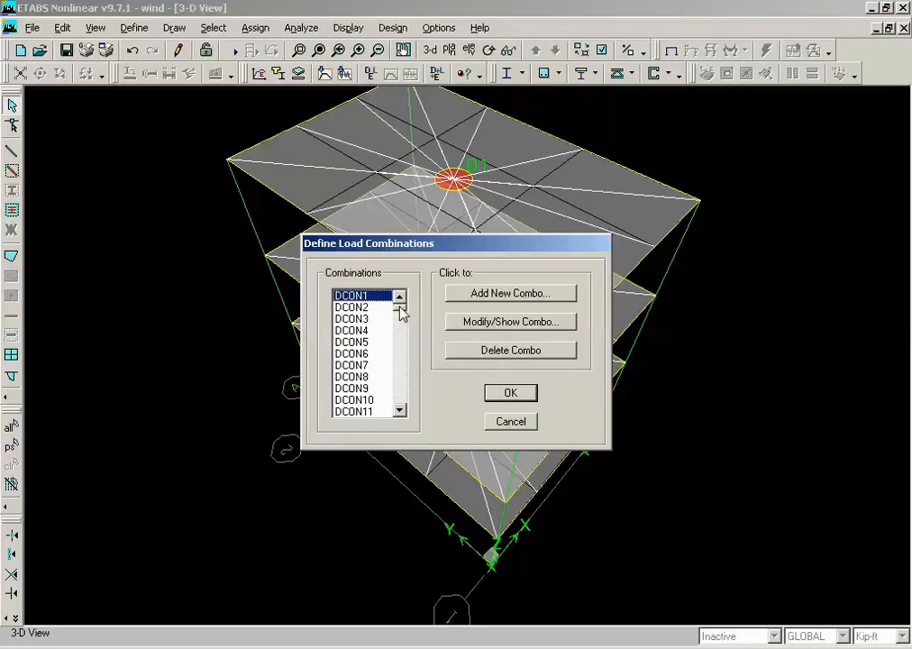
{"action": "left_click_drag", "start_coordinate": [401, 312], "coordinate": [411, 389]}
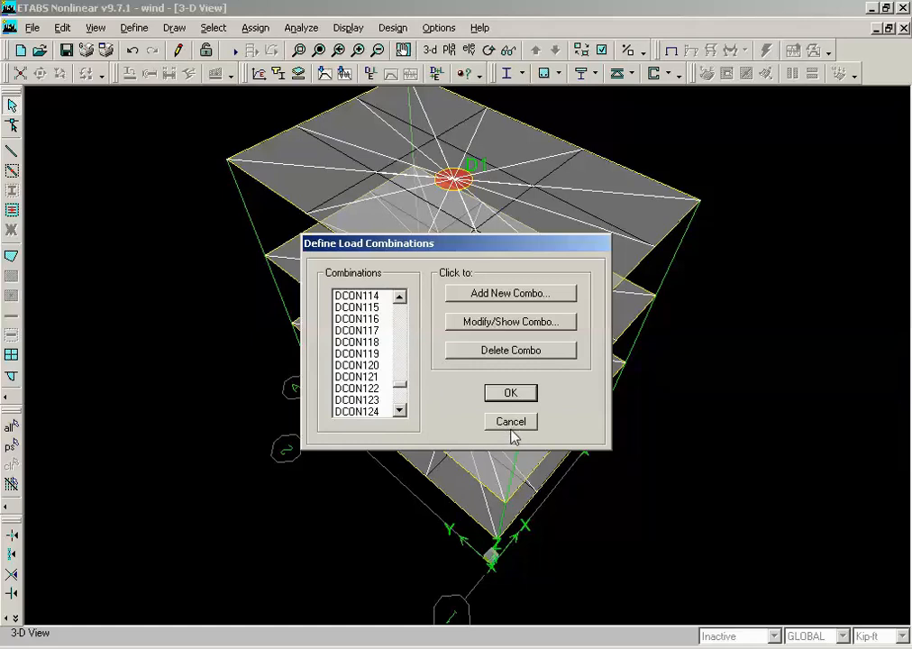
{"action": "left_click", "coordinate": [516, 398]}
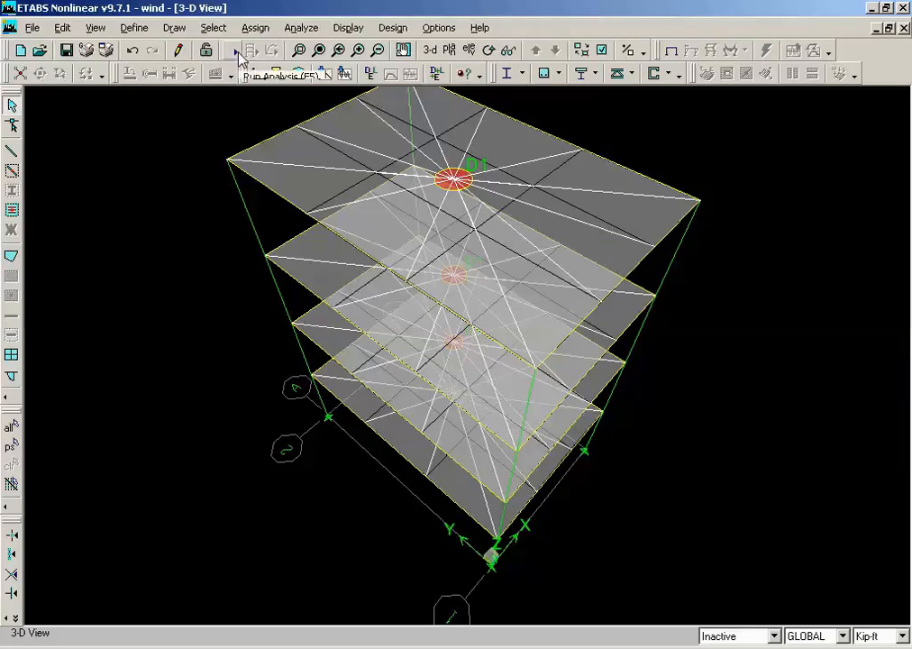
Run the analysis and look through the loads and combinations offered for the deformed shape, keeping WINDX displayed
{"action": "left_click", "coordinate": [232, 50]}
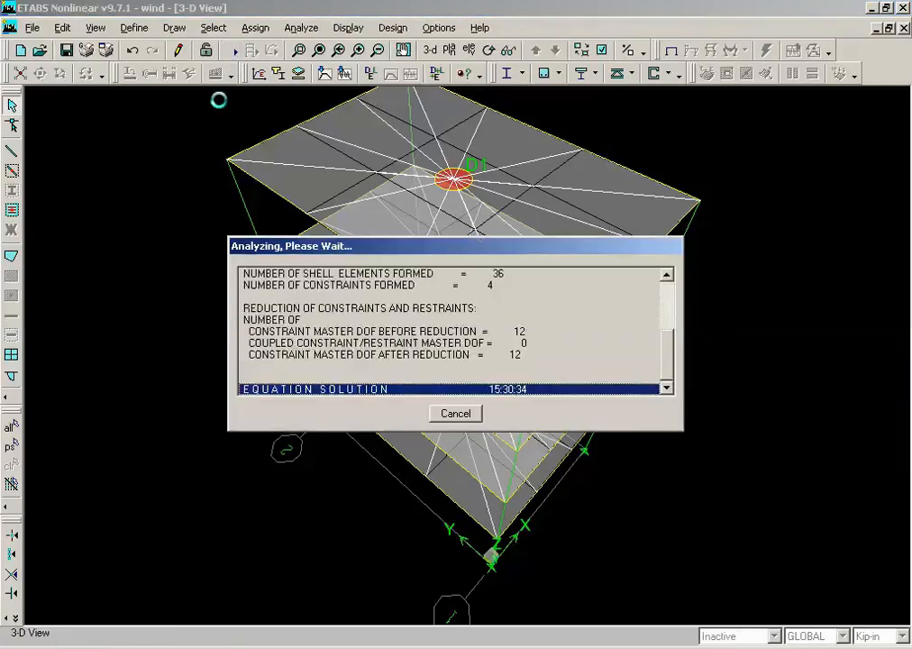
{"action": "left_click", "coordinate": [354, 35]}
{"action": "left_click", "coordinate": [367, 94]}
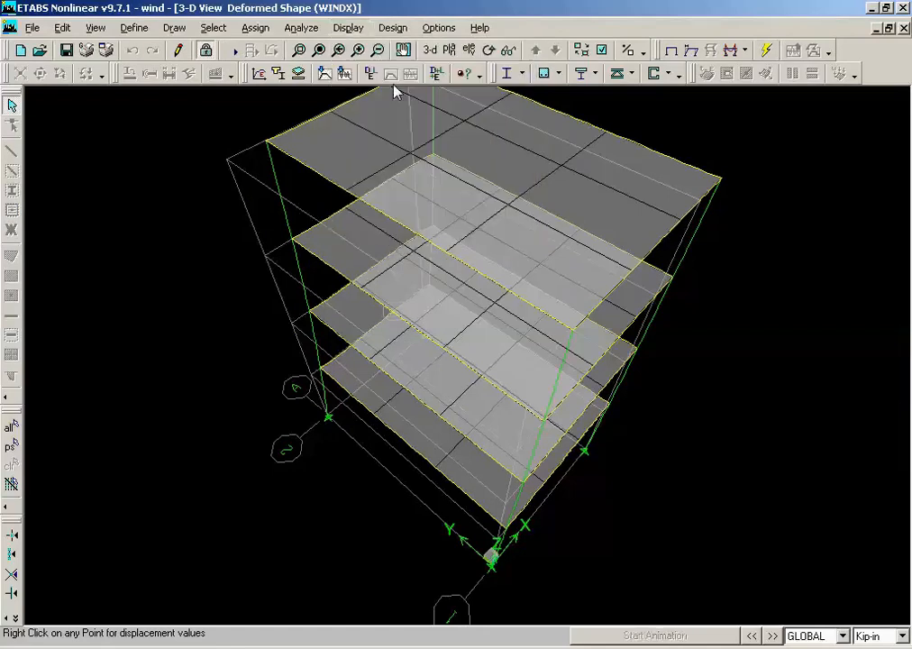
{"action": "left_click", "coordinate": [496, 287]}
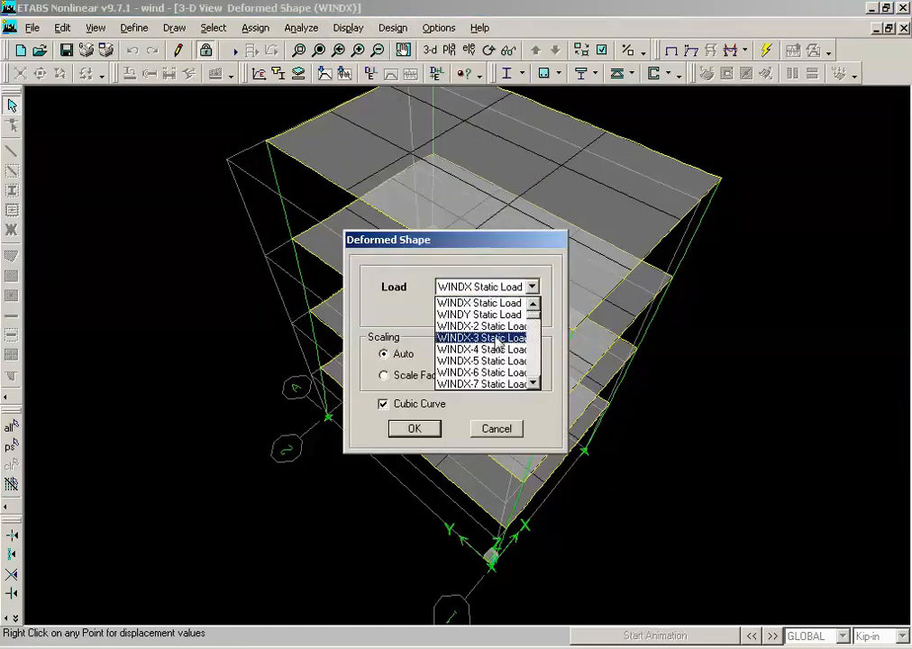
{"action": "scroll", "coordinate": [498, 345], "scroll_direction": "down", "scroll_amount": 6}
{"action": "scroll", "coordinate": [498, 345], "scroll_direction": "down", "scroll_amount": 14}
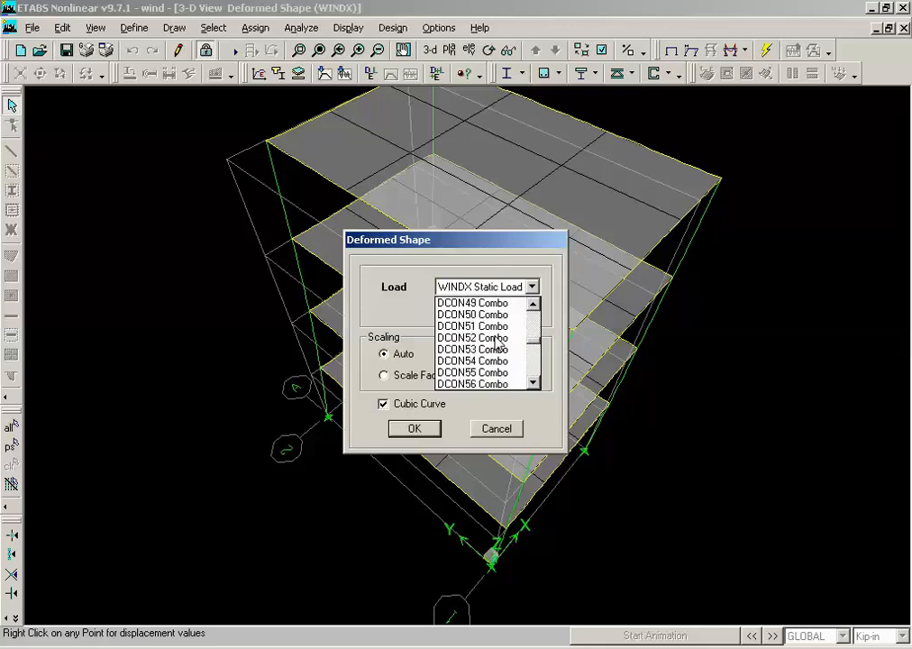
{"action": "scroll", "coordinate": [499, 345], "scroll_direction": "down", "scroll_amount": 16}
{"action": "scroll", "coordinate": [498, 344], "scroll_direction": "down", "scroll_amount": 12}
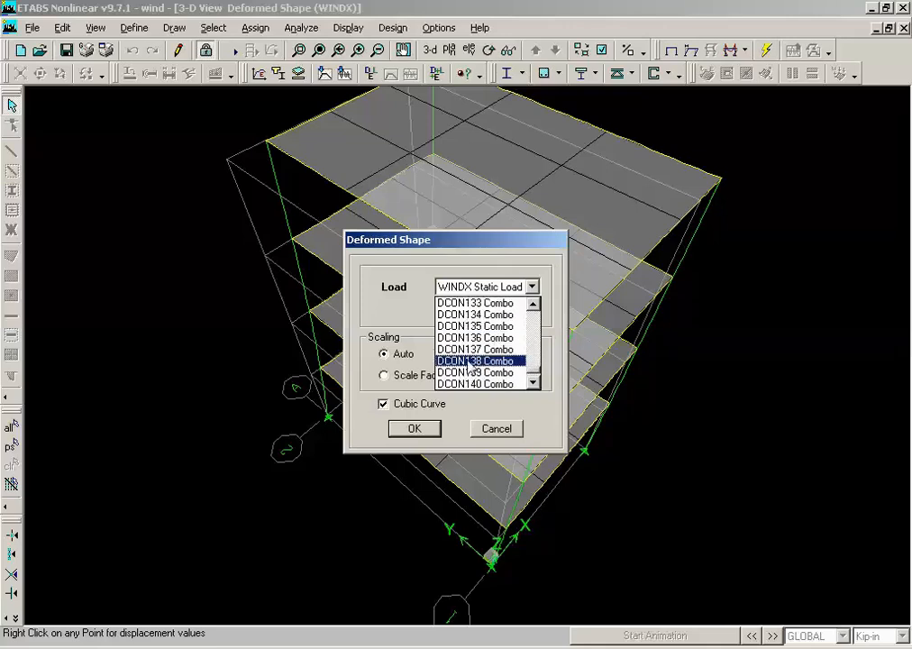
{"action": "left_click", "coordinate": [484, 431]}
{"action": "left_click", "coordinate": [486, 430]}
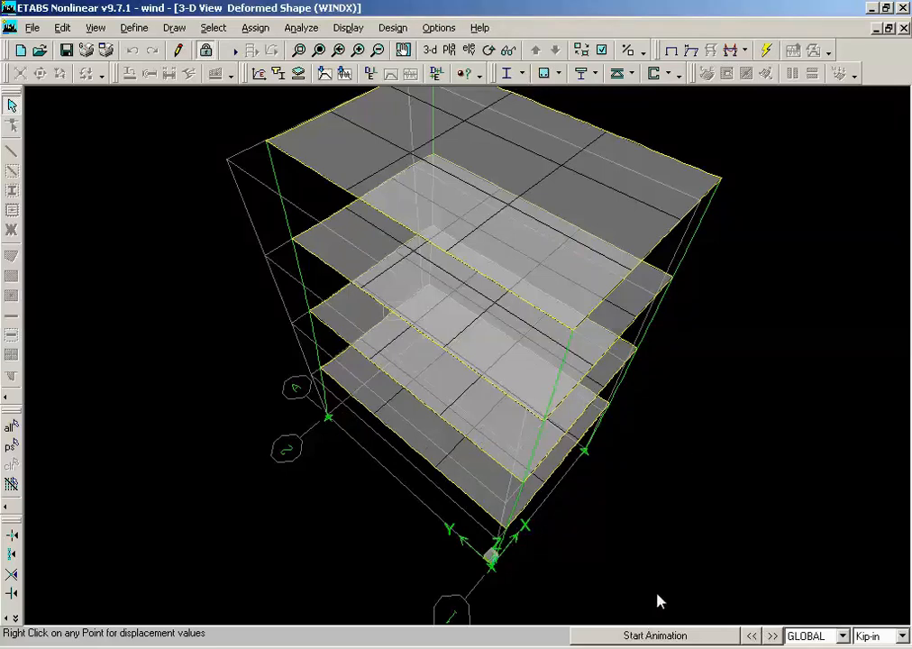
Advance the deformed shape to WINDX-6 and examine the displacements and lateral drifts of the displaced STORY4 corner point
{"action": "left_click", "coordinate": [773, 635]}
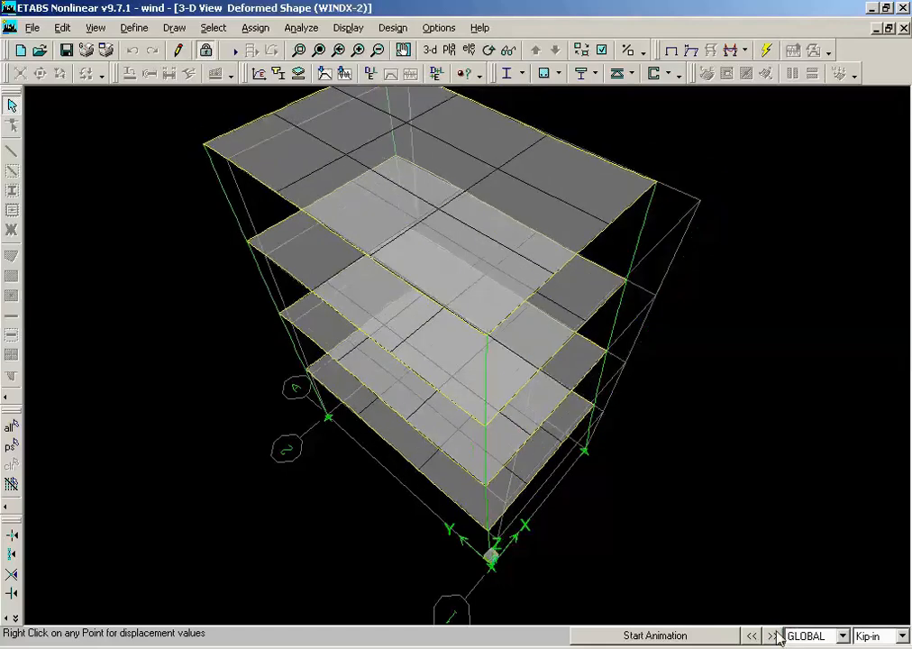
{"action": "left_click", "coordinate": [773, 636]}
{"action": "left_click", "coordinate": [773, 636]}
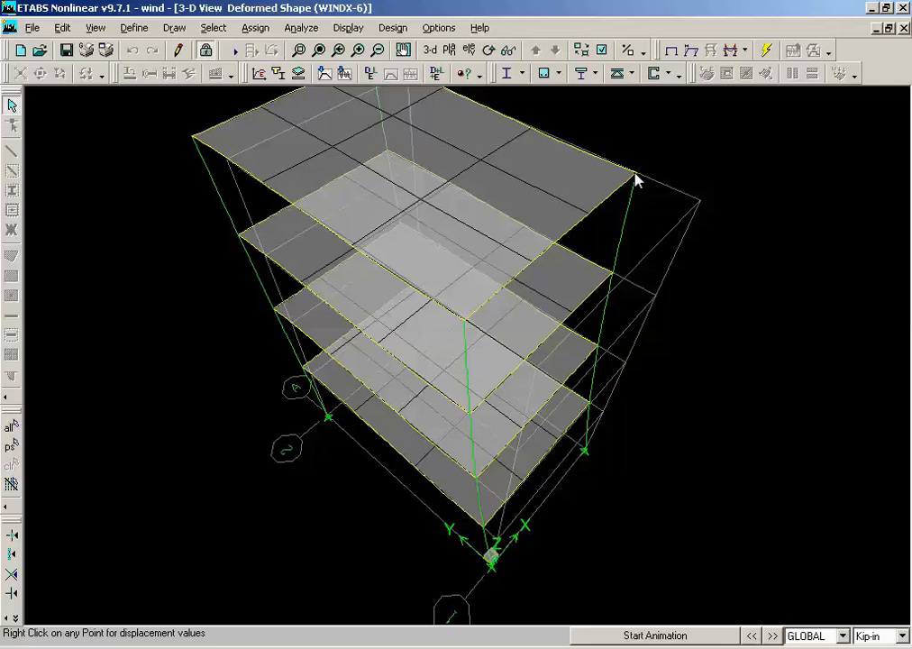
{"action": "right_click", "coordinate": [634, 174]}
{"action": "left_click", "coordinate": [463, 409]}
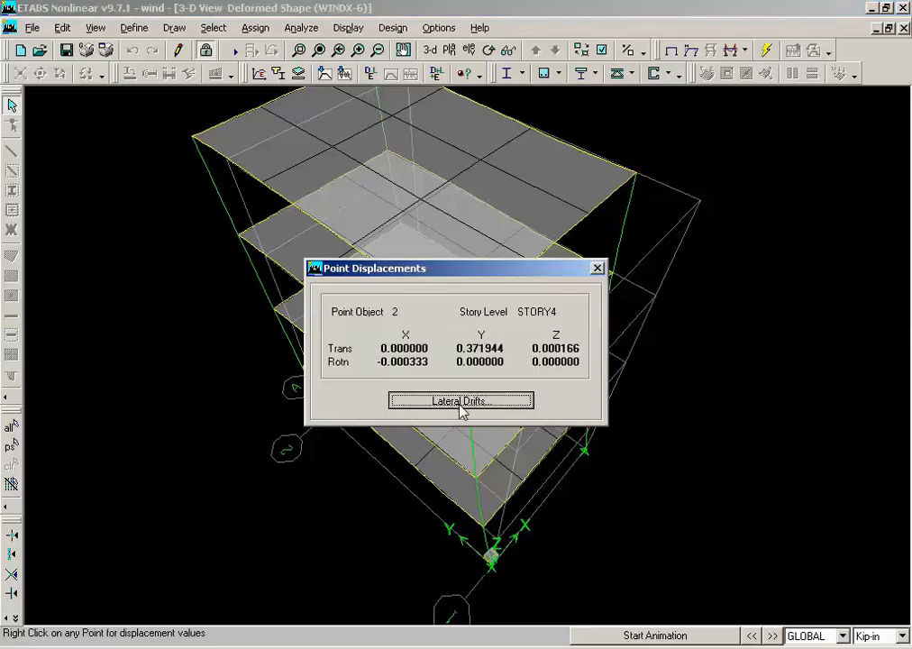
{"action": "left_click", "coordinate": [707, 309]}
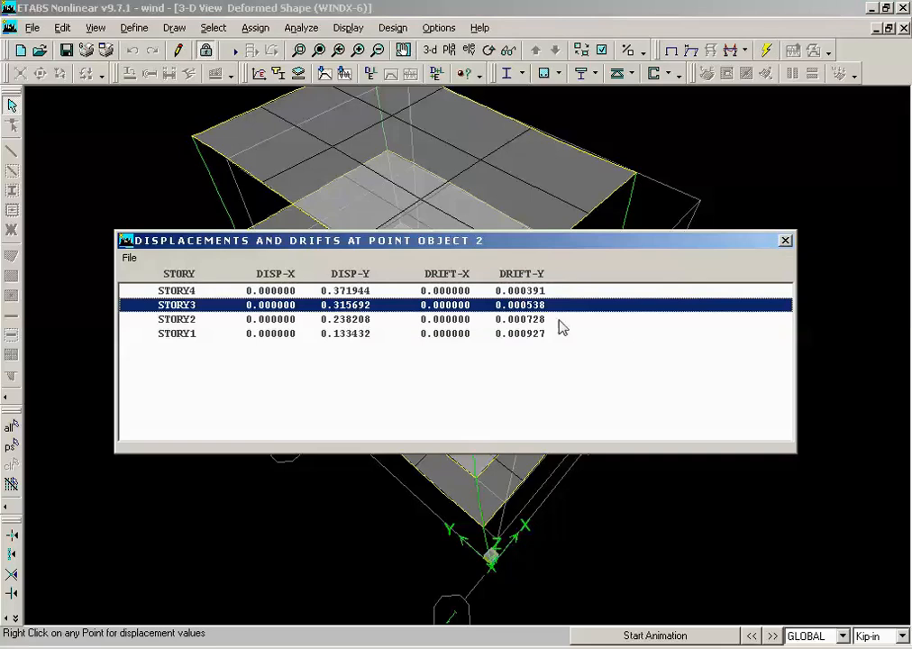
{"action": "left_click", "coordinate": [786, 242]}
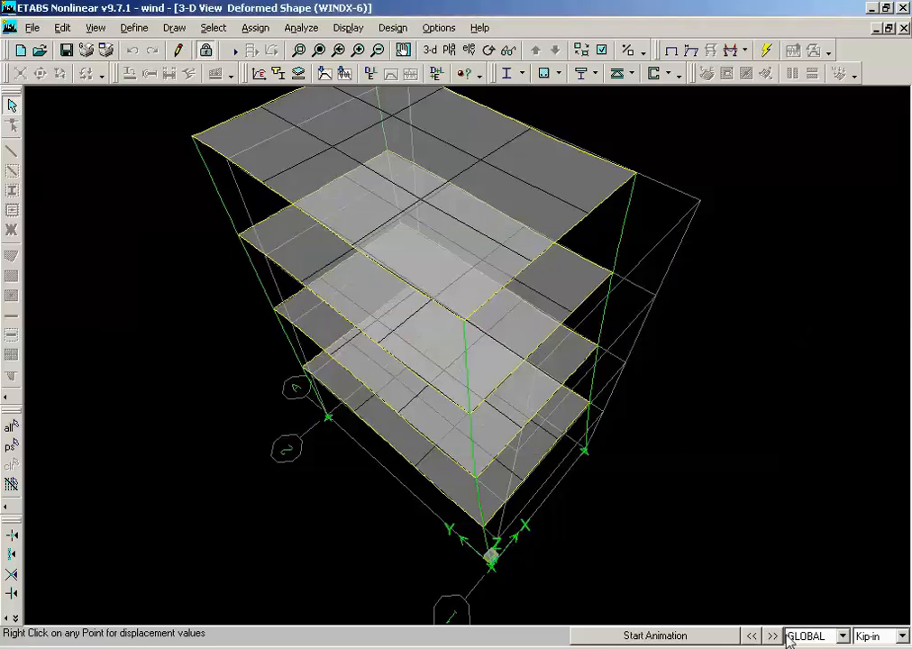
Step the deformed shape through the remaining WINDX cases and on to WINDY-3
{"action": "left_click", "coordinate": [781, 635]}
{"action": "left_click", "coordinate": [780, 636]}
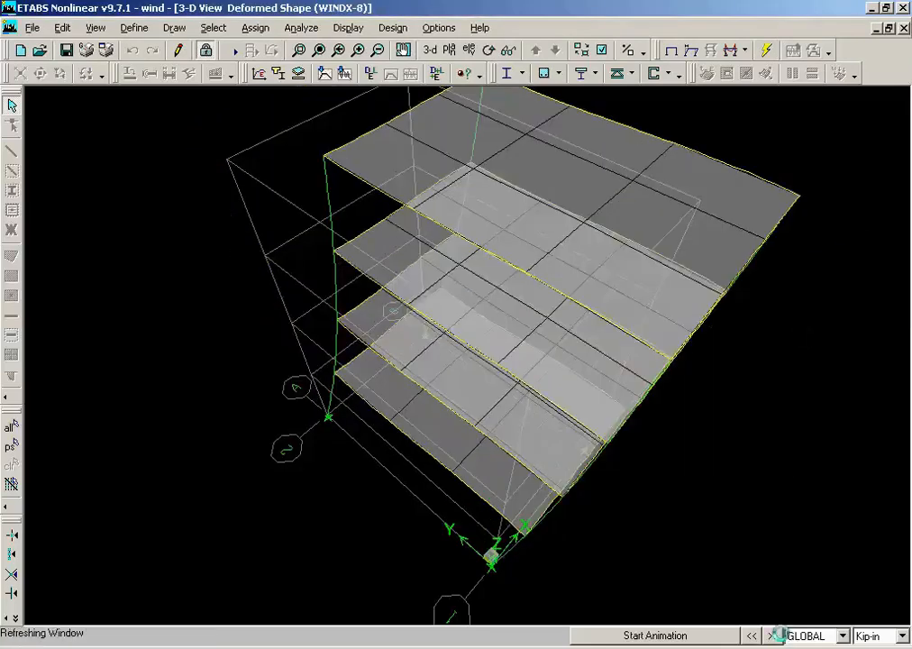
{"action": "left_click", "coordinate": [781, 635]}
{"action": "left_click", "coordinate": [781, 636]}
{"action": "left_click", "coordinate": [780, 635]}
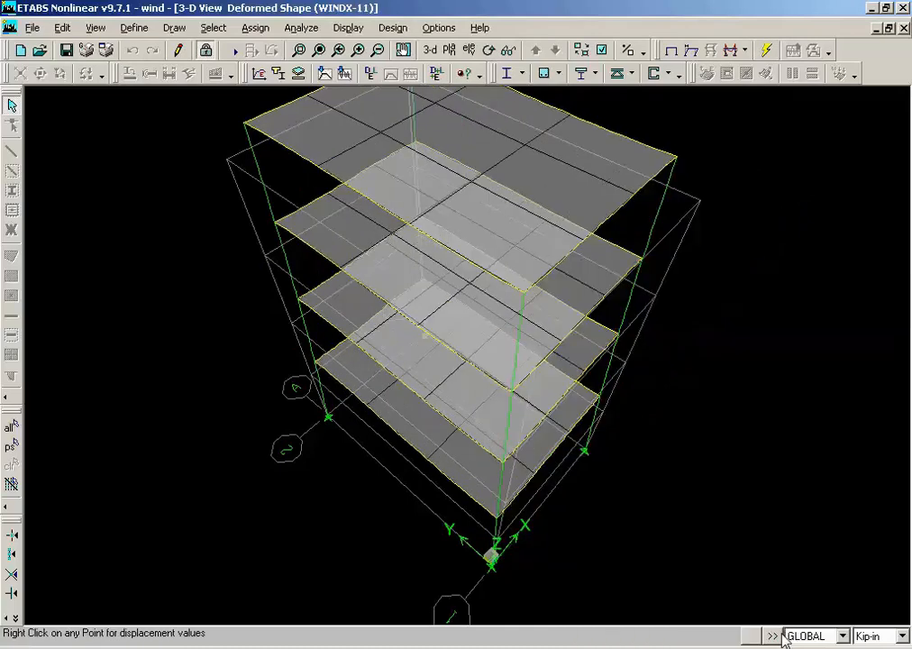
{"action": "left_click", "coordinate": [781, 636]}
{"action": "left_click", "coordinate": [780, 635]}
{"action": "left_click", "coordinate": [780, 636]}
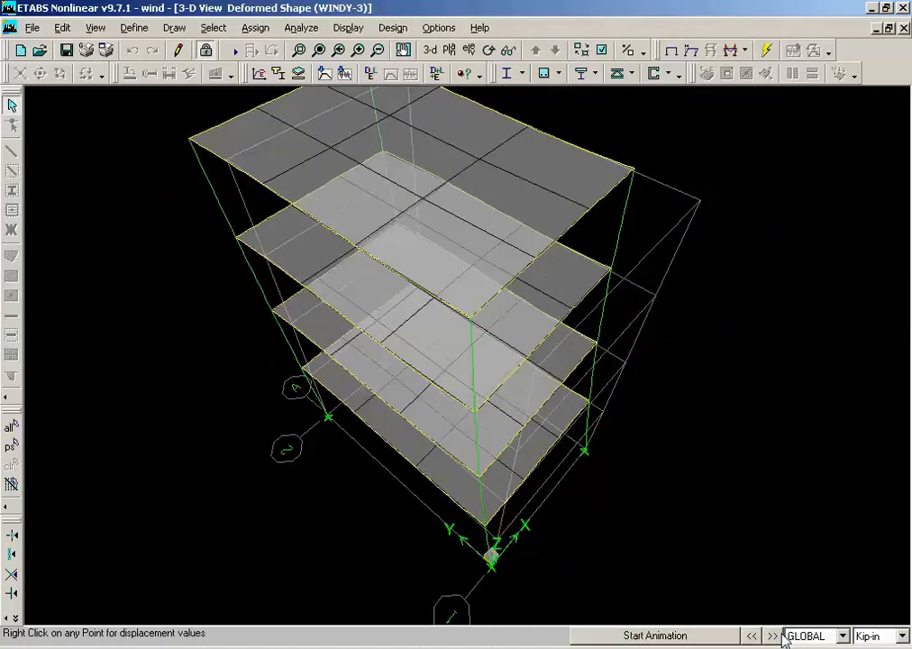
Step the deformed shape back to WINDY-2 and run the concrete frame design check of the whole structure
{"action": "left_click", "coordinate": [753, 636]}
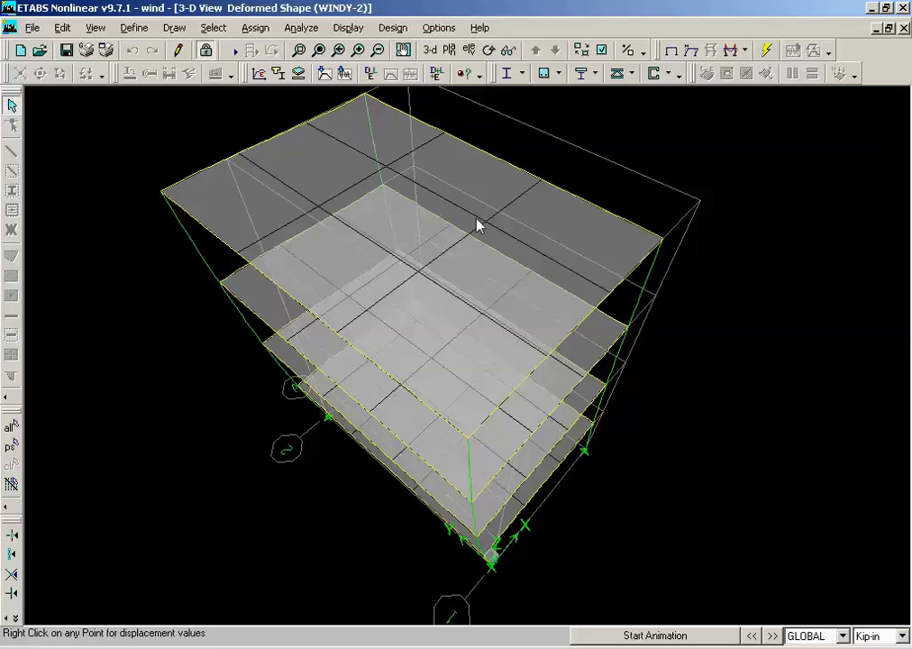
{"action": "left_click", "coordinate": [394, 28]}
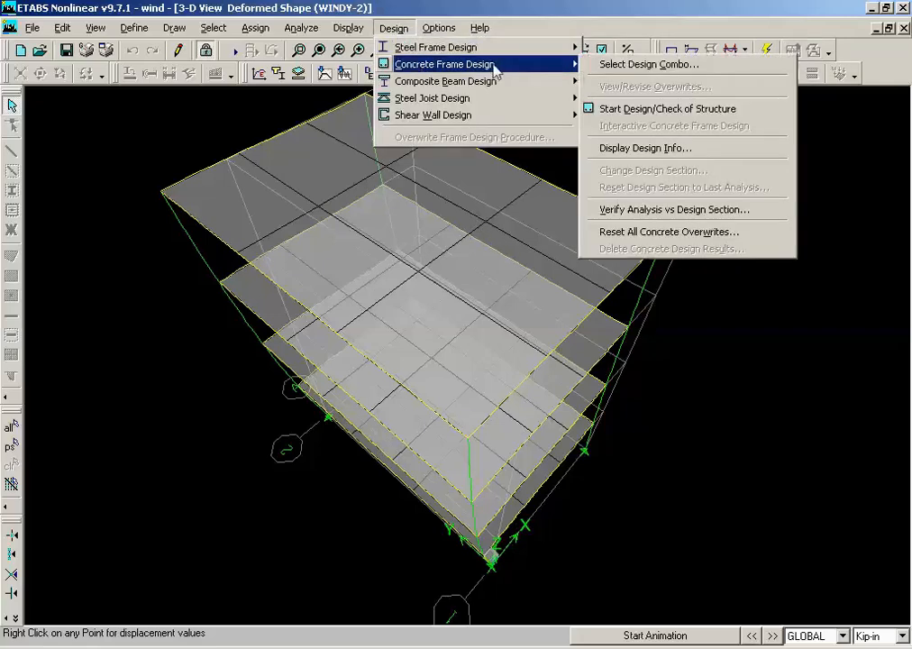
{"action": "mouse_move", "coordinate": [573, 65]}
{"action": "left_click", "coordinate": [646, 109]}
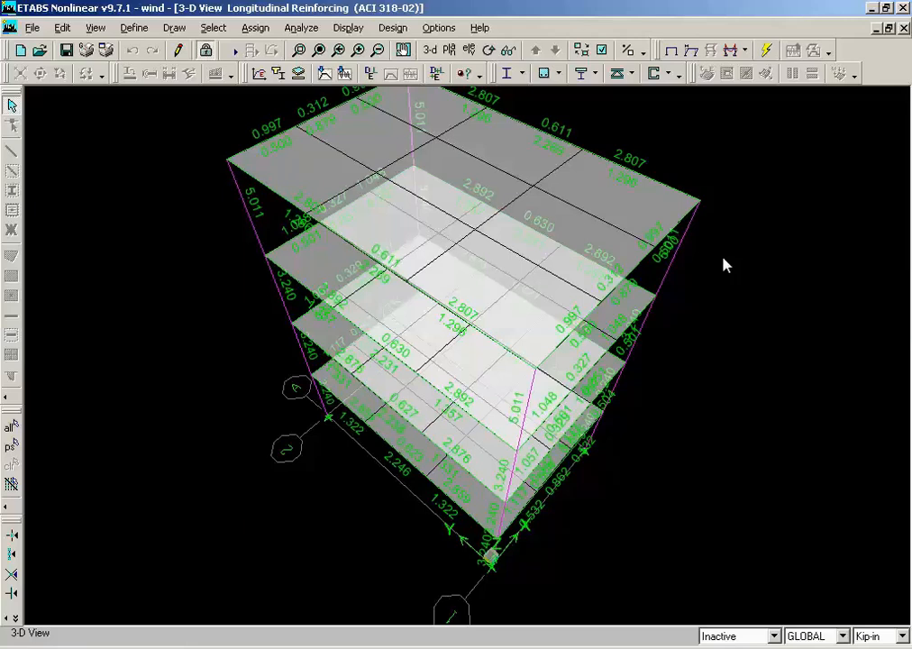
Examine the design summary of STORY4 corner column C1 for combination DCON2 at station 129.000, and close the summary
{"action": "right_click", "coordinate": [250, 219]}
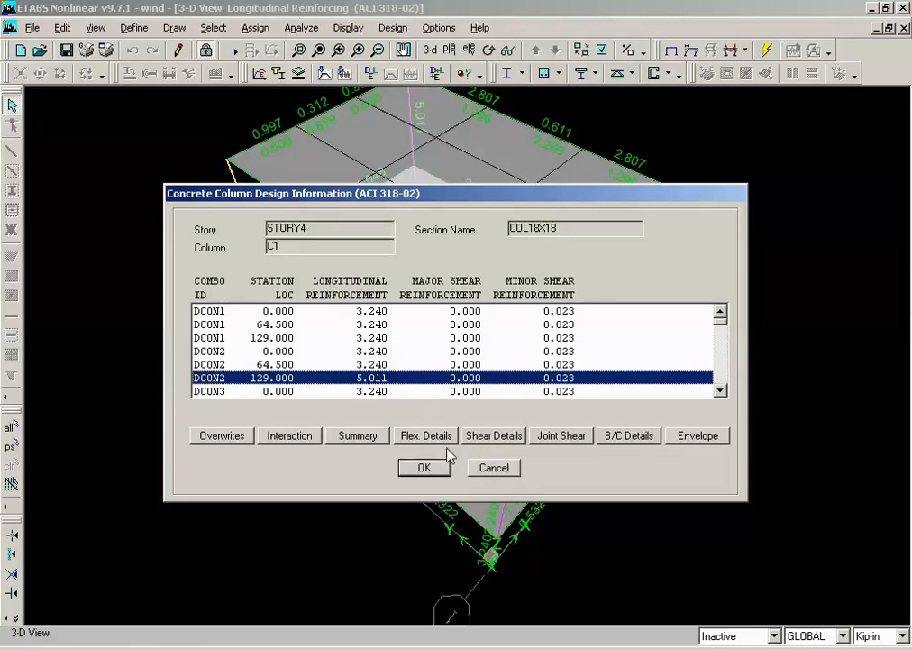
{"action": "left_click", "coordinate": [361, 438]}
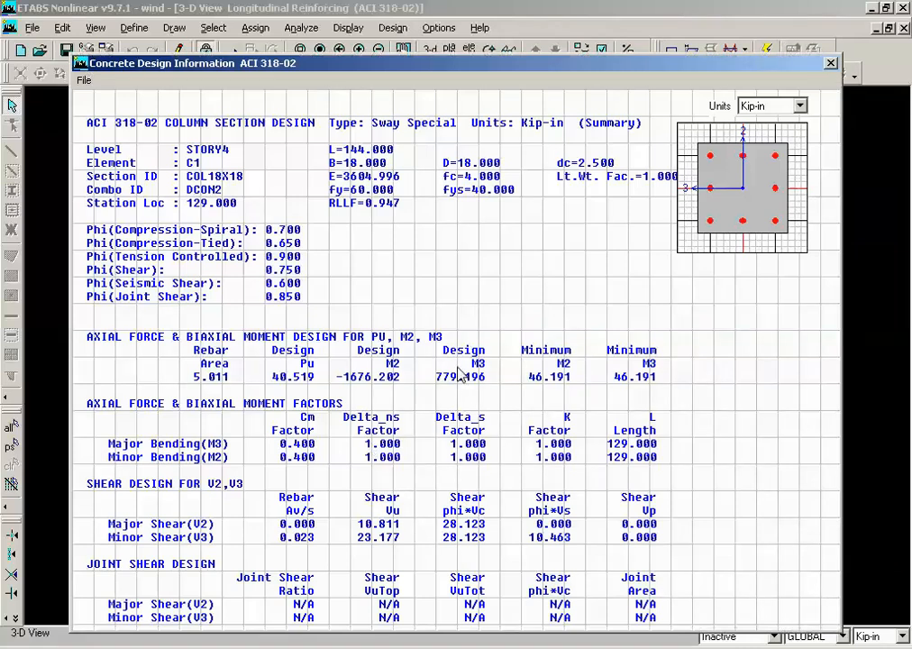
{"action": "left_click", "coordinate": [830, 63]}
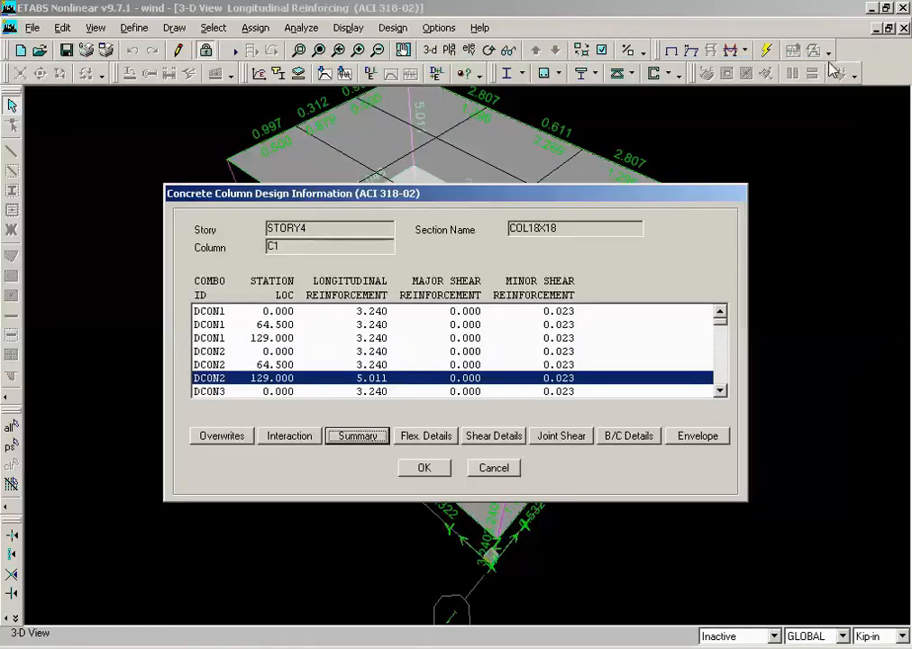